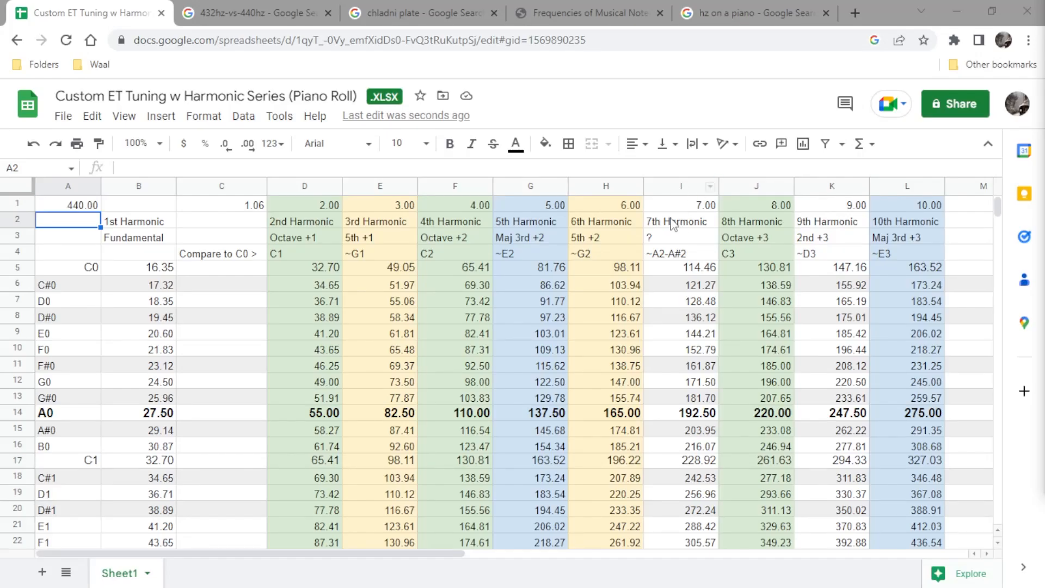
Set the reference pitch in cell A1 to 432.
{"action": "left_click", "coordinate": [88, 203]}
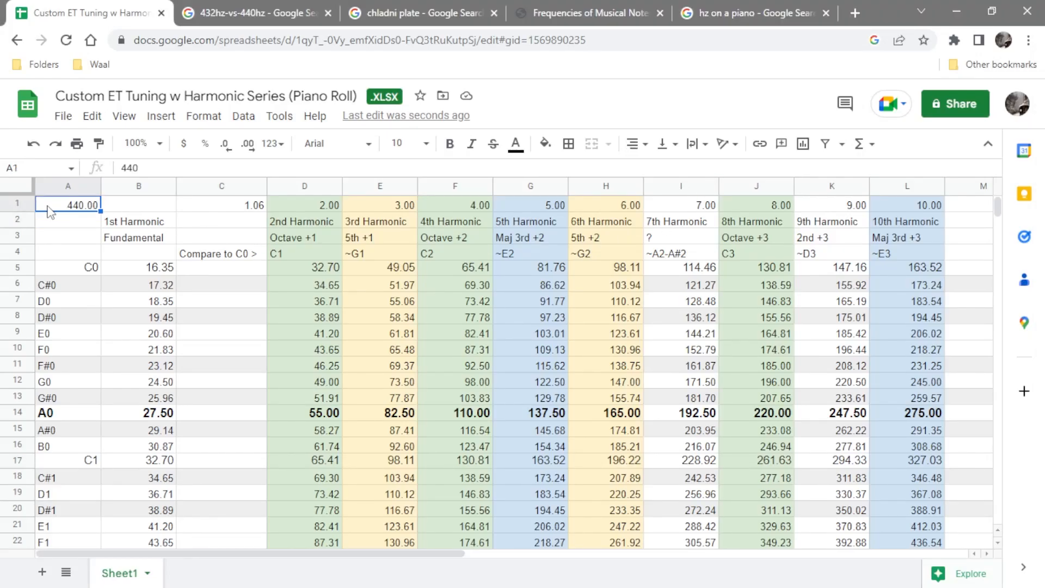
{"action": "type", "text": "432"}
{"action": "key", "text": "Return"}
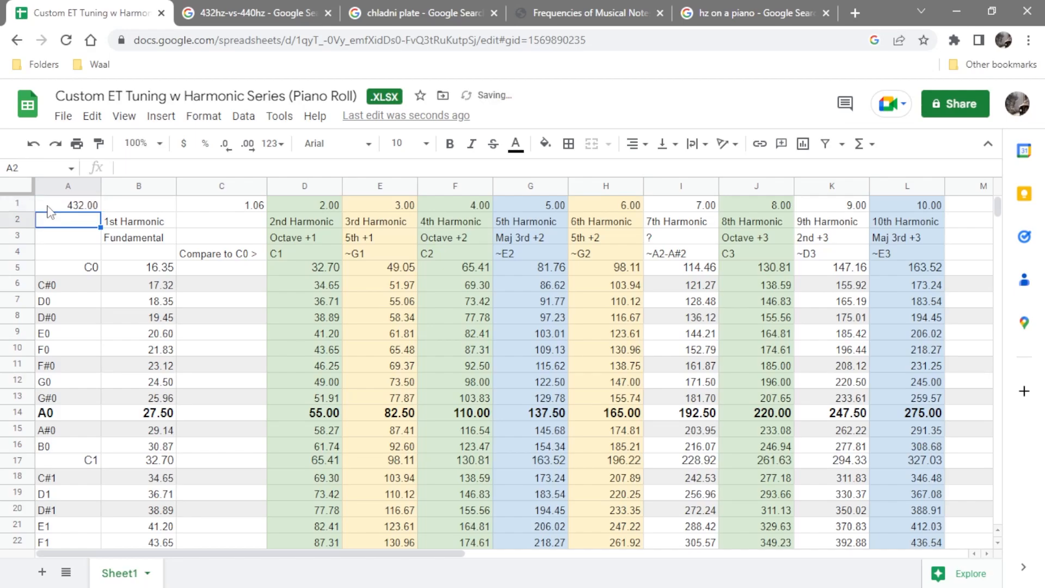
Change the reference pitch in cell A1 to 444.
{"action": "left_click", "coordinate": [61, 209]}
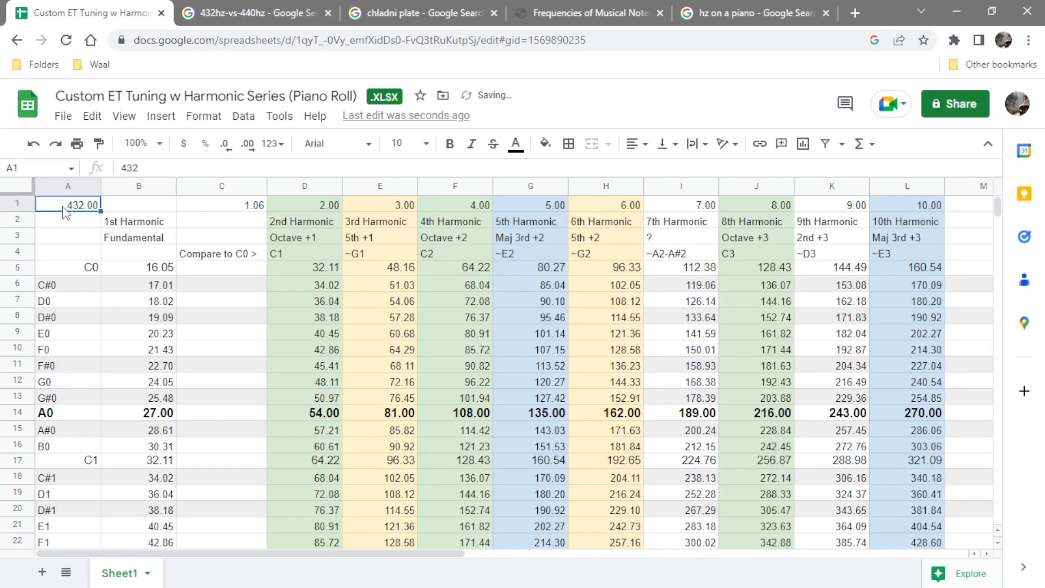
{"action": "type", "text": "444"}
{"action": "key", "text": "Return"}
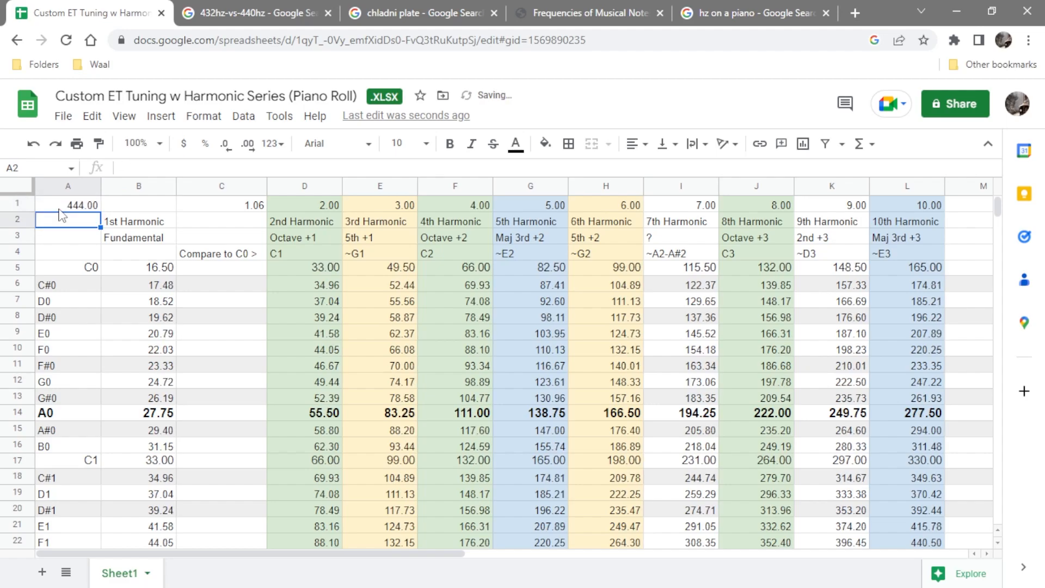
Change the reference pitch in cell A1 to 448.
{"action": "left_click", "coordinate": [59, 209]}
{"action": "type", "text": "448"}
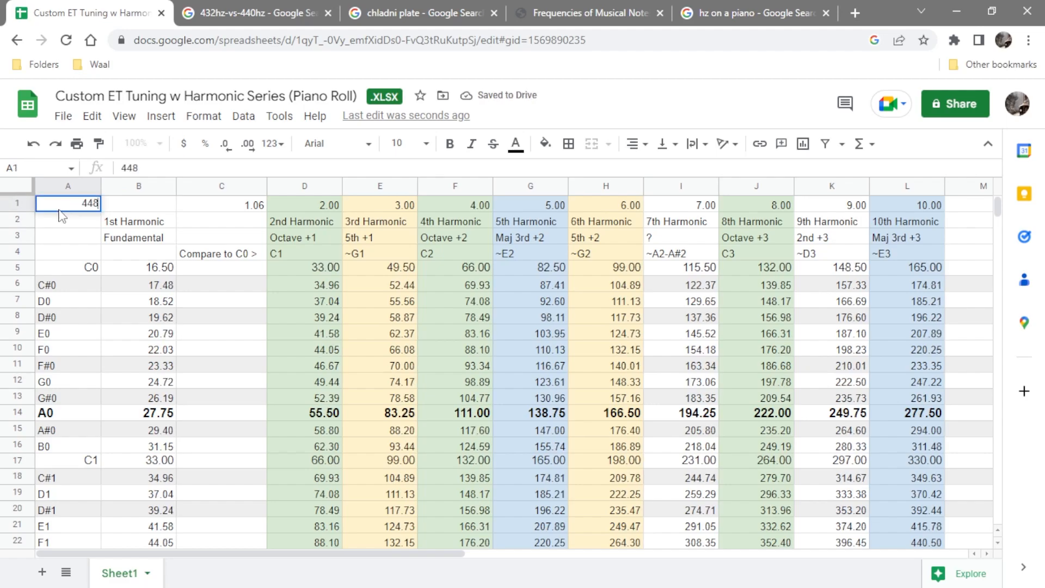
{"action": "key", "text": "Return"}
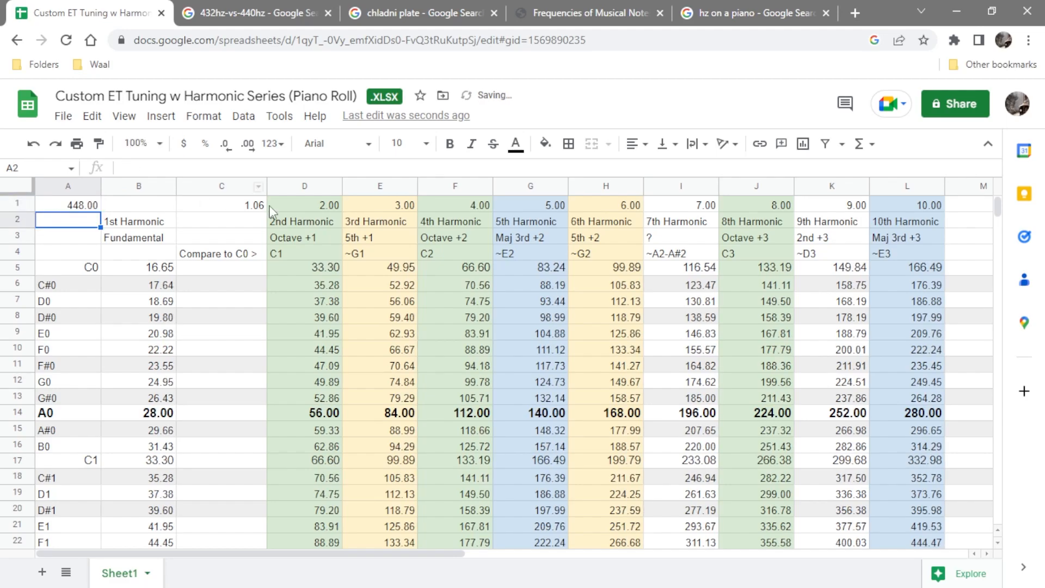
Check the "hz on a piano" image results, and set the tuning spreadsheet's reference pitch in cell A1 to 440.
{"action": "left_click", "coordinate": [753, 1]}
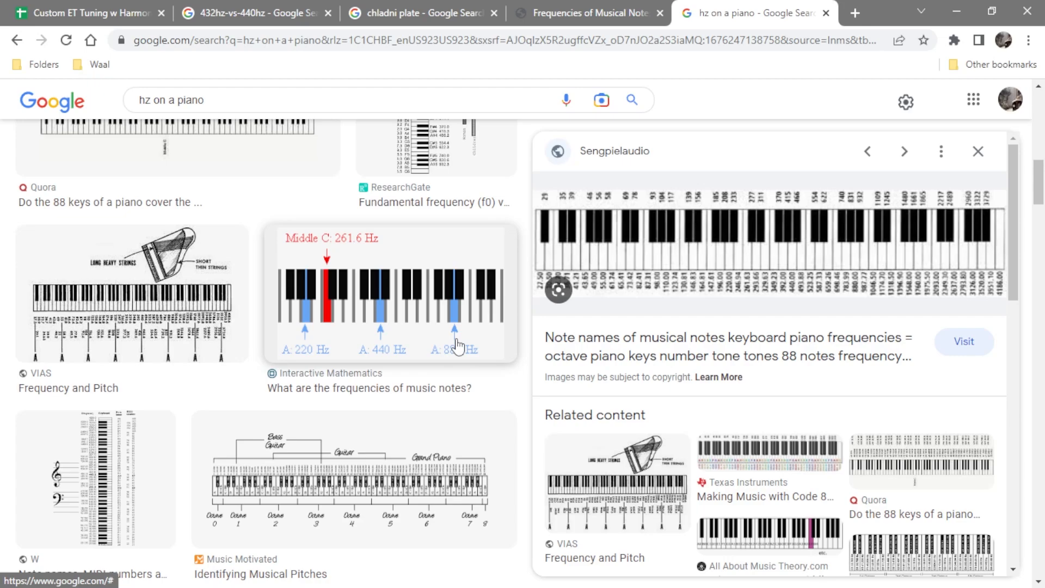
{"action": "left_click", "coordinate": [87, 13]}
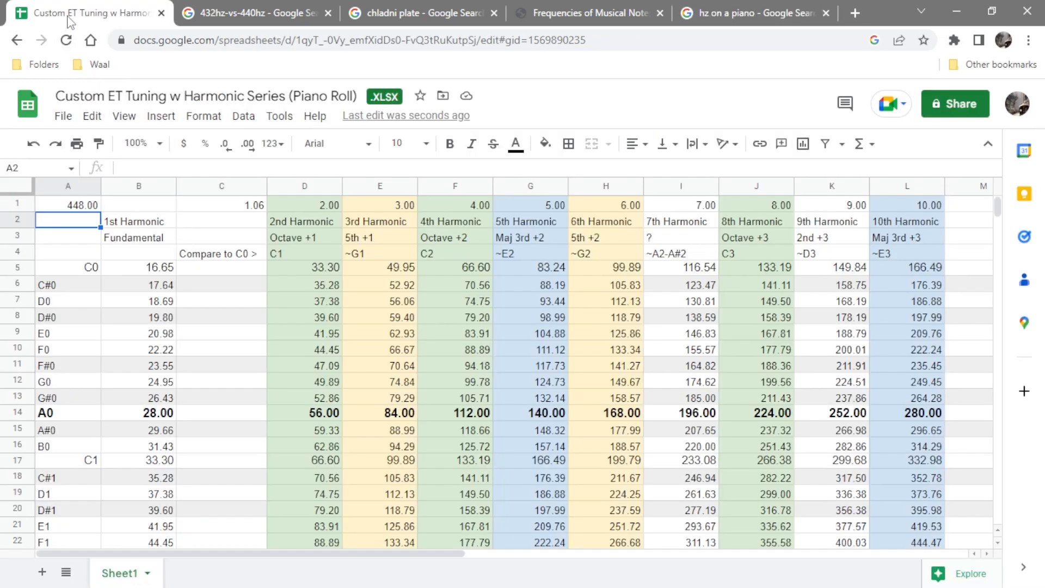
{"action": "left_click", "coordinate": [72, 210]}
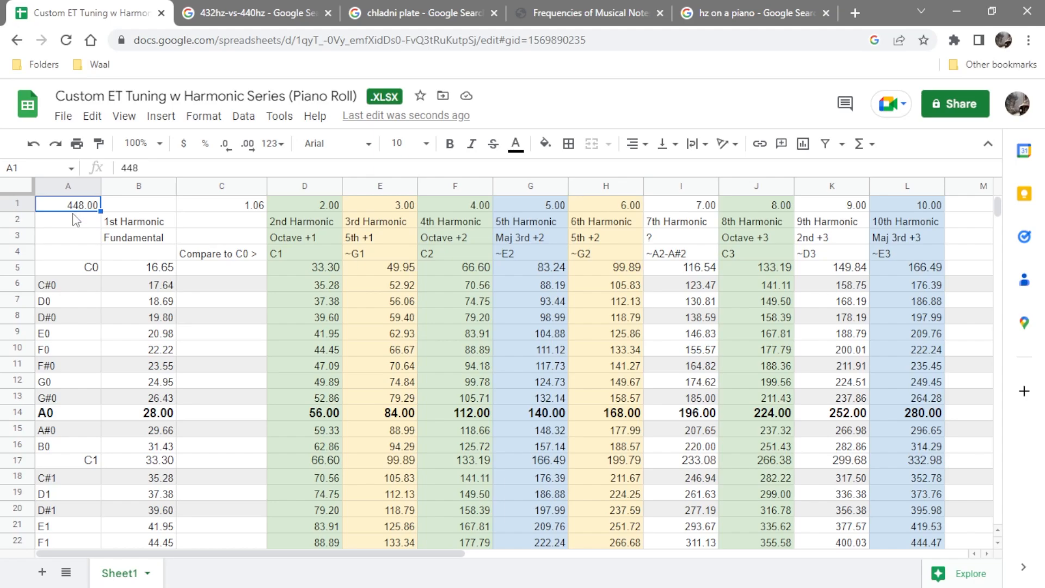
{"action": "type", "text": "440"}
{"action": "key", "text": "Return"}
Highlight the A3 and A4 note rows in turn and look through the frequencies of the octaves above them.
{"action": "scroll", "coordinate": [153, 367], "scroll_direction": "down", "scroll_amount": 10}
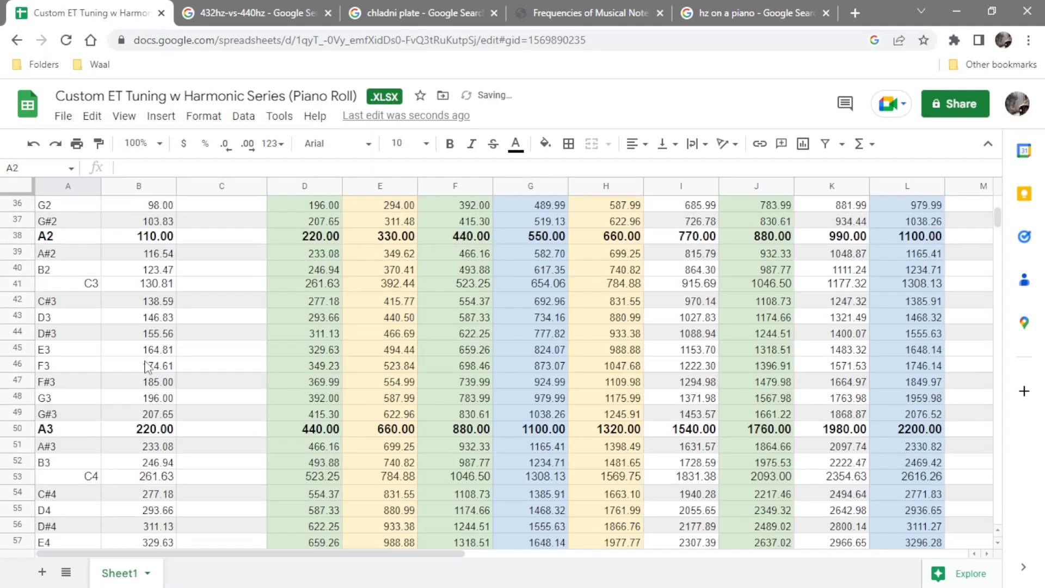
{"action": "left_click", "coordinate": [31, 430]}
{"action": "scroll", "coordinate": [33, 435], "scroll_direction": "down", "scroll_amount": 4}
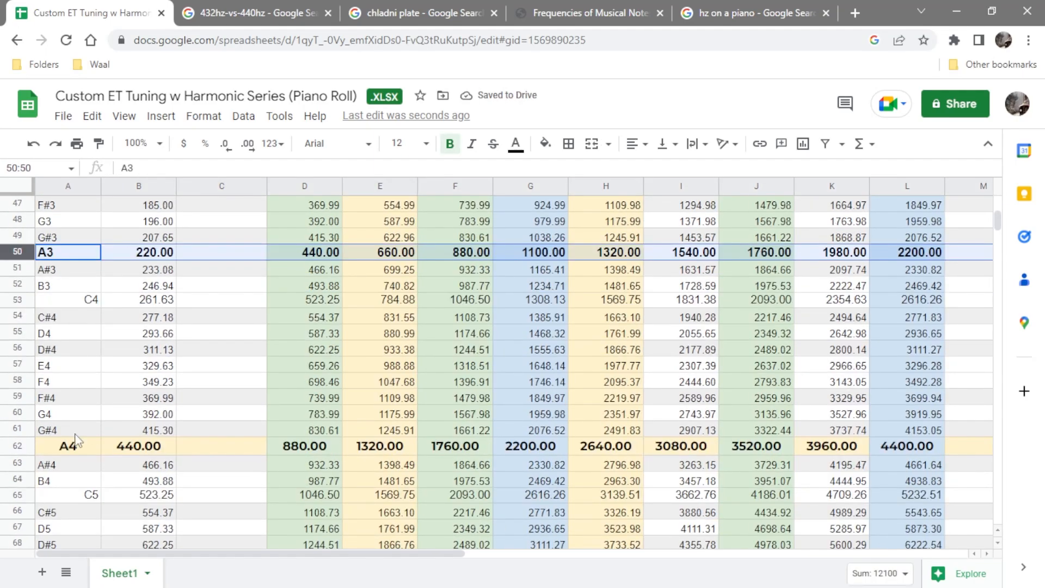
{"action": "left_click", "coordinate": [29, 446]}
{"action": "scroll", "coordinate": [112, 408], "scroll_direction": "down", "scroll_amount": 3}
{"action": "scroll", "coordinate": [112, 408], "scroll_direction": "down", "scroll_amount": 6}
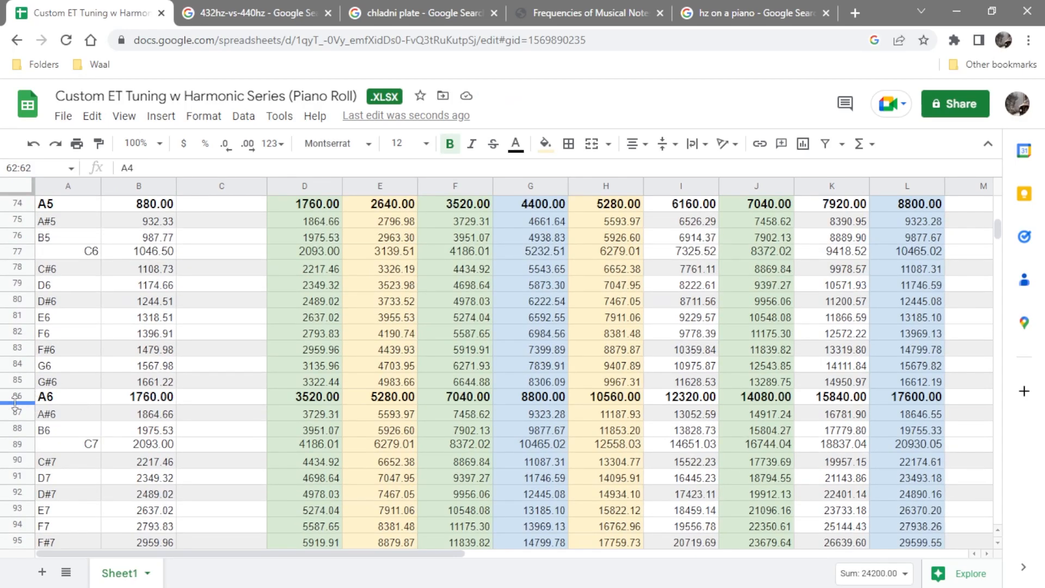
Highlight the C#0 row, and point out the multiplier and heading cells of the 2nd Harmonic column.
{"action": "scroll", "coordinate": [191, 403], "scroll_direction": "up", "scroll_amount": 9}
{"action": "scroll", "coordinate": [190, 403], "scroll_direction": "up", "scroll_amount": 15}
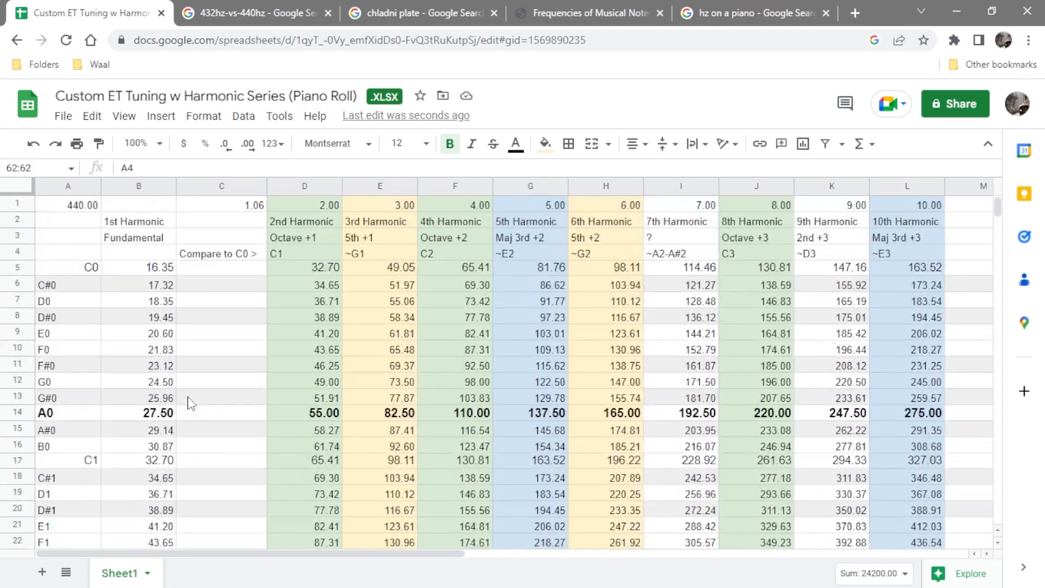
{"action": "left_click", "coordinate": [18, 284]}
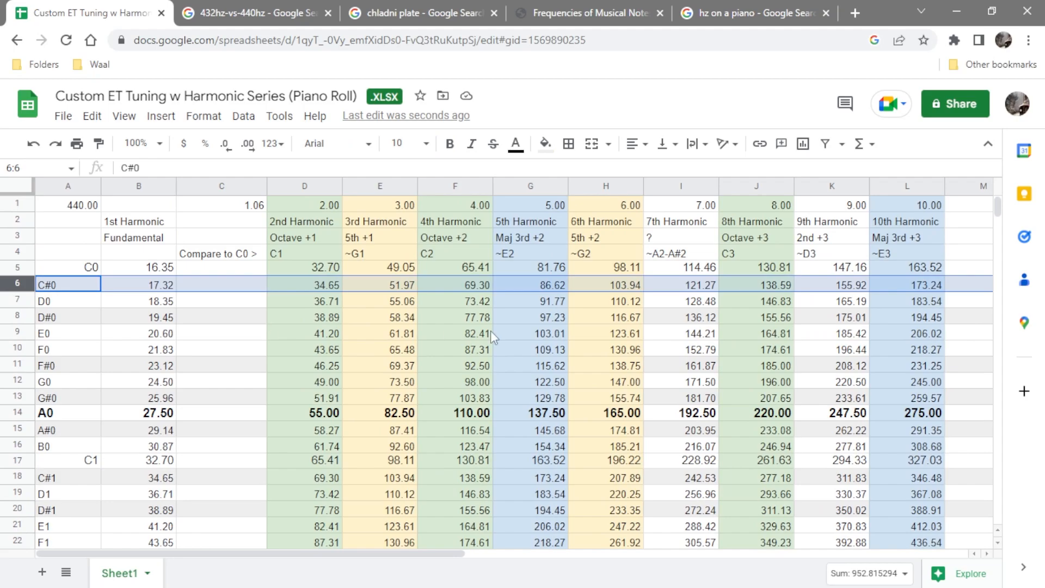
{"action": "scroll", "coordinate": [491, 331], "scroll_direction": "down", "scroll_amount": 2}
{"action": "scroll", "coordinate": [395, 331], "scroll_direction": "up", "scroll_amount": 2}
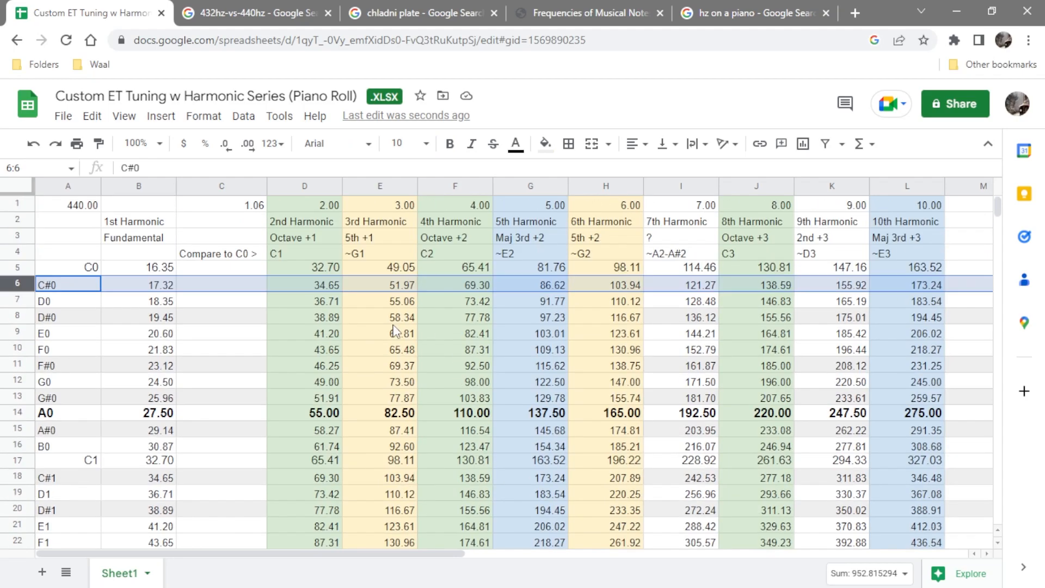
{"action": "left_click", "coordinate": [305, 206]}
{"action": "left_click", "coordinate": [302, 223]}
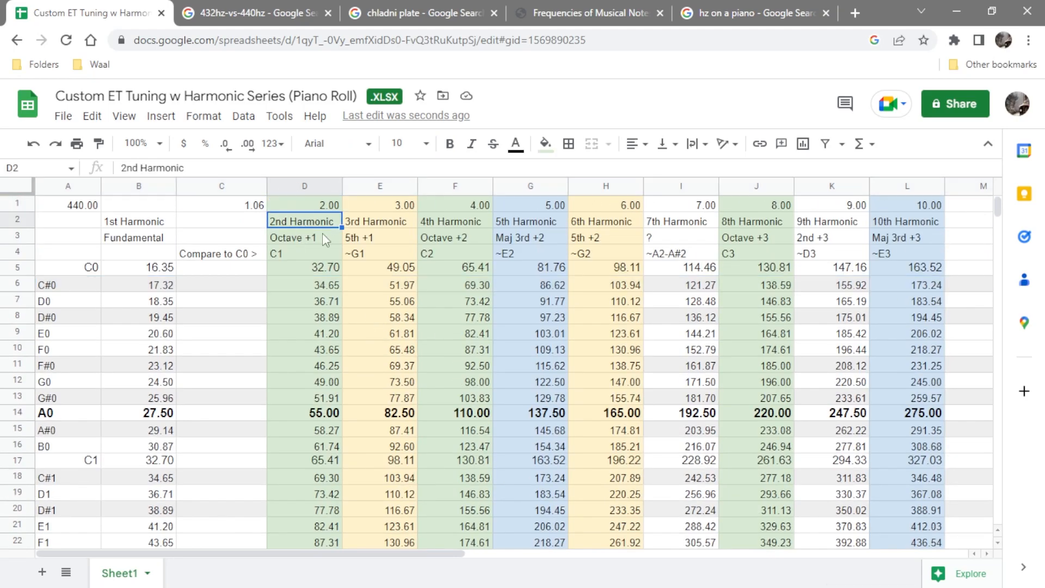
Highlight the A1 note row and step through its frequencies from the fundamental to the 6th harmonic.
{"action": "scroll", "coordinate": [323, 233], "scroll_direction": "down", "scroll_amount": 3}
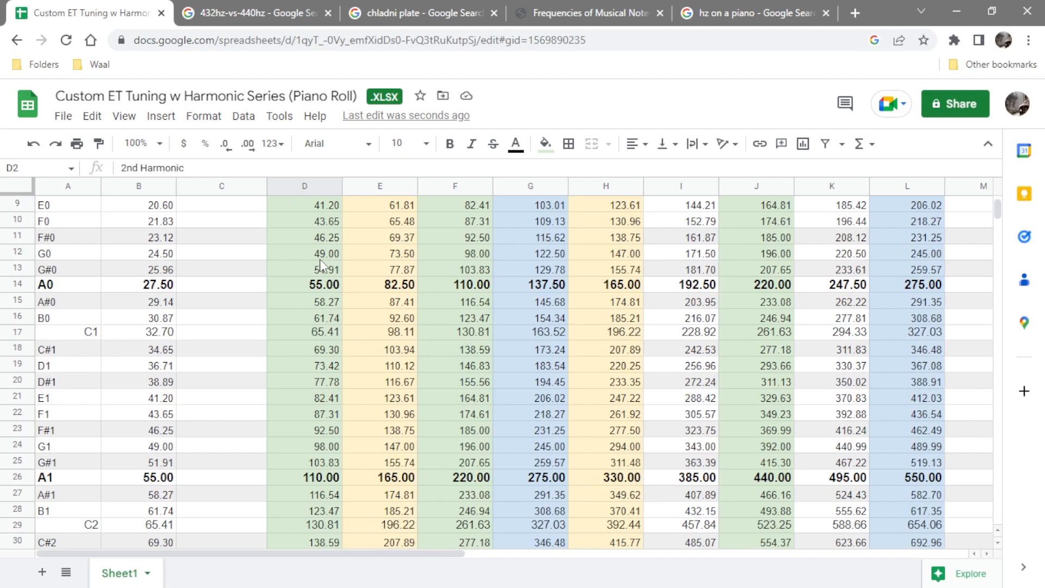
{"action": "left_click", "coordinate": [22, 478]}
{"action": "left_click", "coordinate": [299, 482]}
{"action": "left_click", "coordinate": [150, 483]}
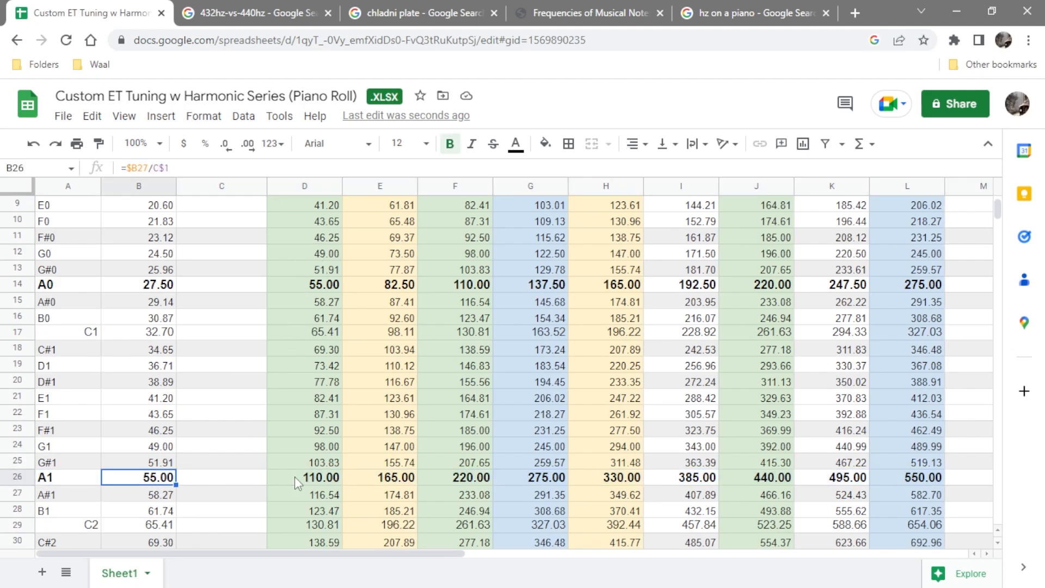
{"action": "left_click", "coordinate": [300, 484]}
{"action": "left_click", "coordinate": [385, 486]}
{"action": "left_click", "coordinate": [446, 480]}
{"action": "left_click", "coordinate": [547, 481]}
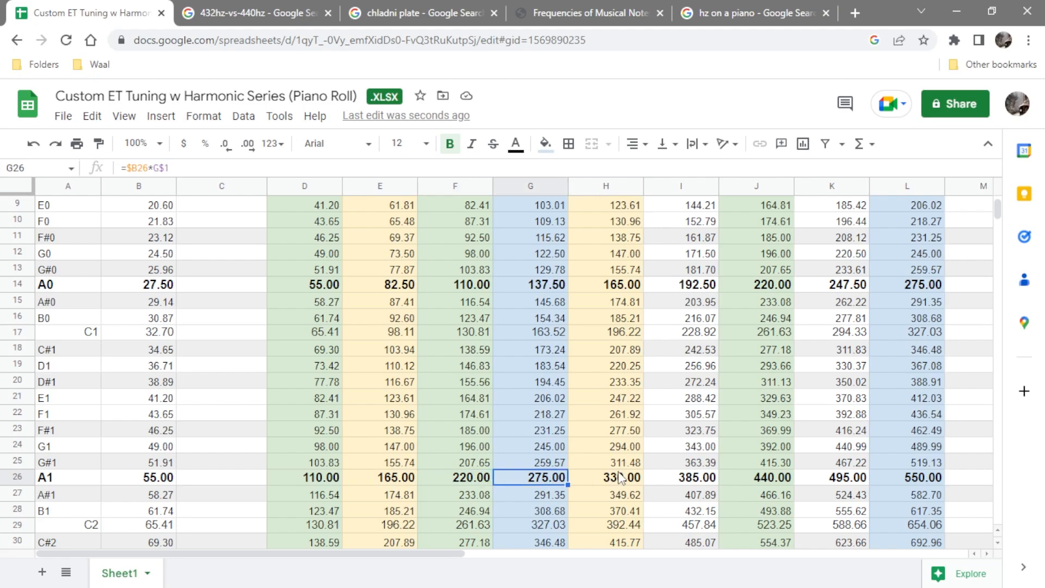
{"action": "left_click", "coordinate": [615, 481]}
Go through the A1 row again, from its fundamental to the 2nd, 3rd and 4th harmonics.
{"action": "left_click", "coordinate": [168, 483]}
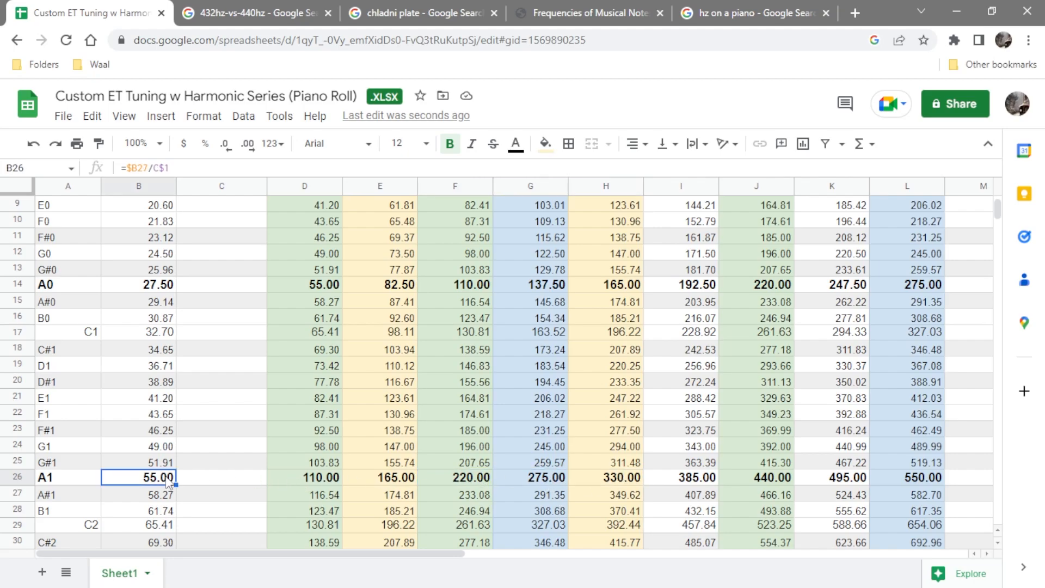
{"action": "left_click", "coordinate": [308, 482]}
{"action": "left_click", "coordinate": [377, 486]}
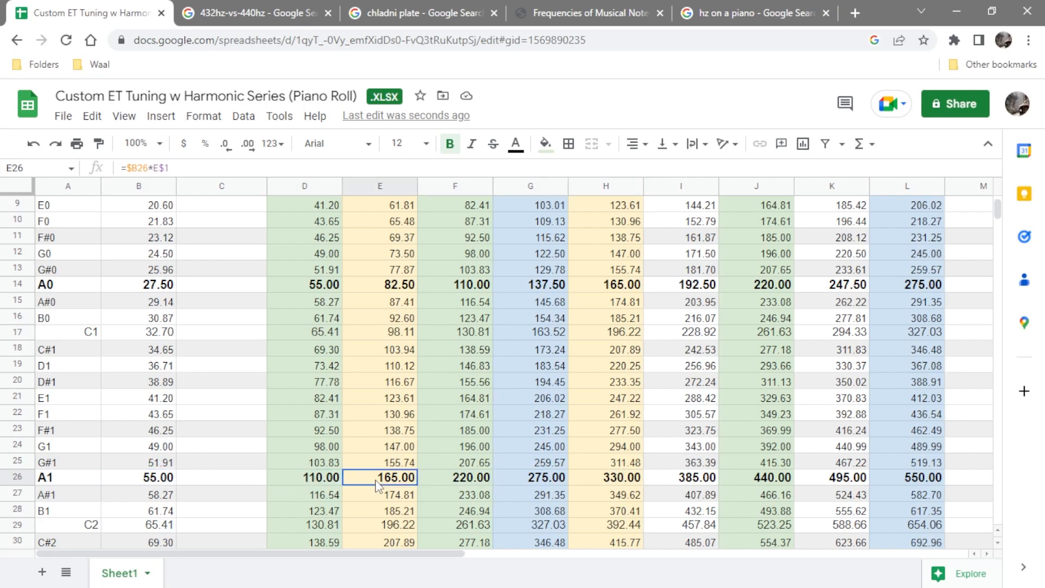
{"action": "left_click", "coordinate": [466, 482]}
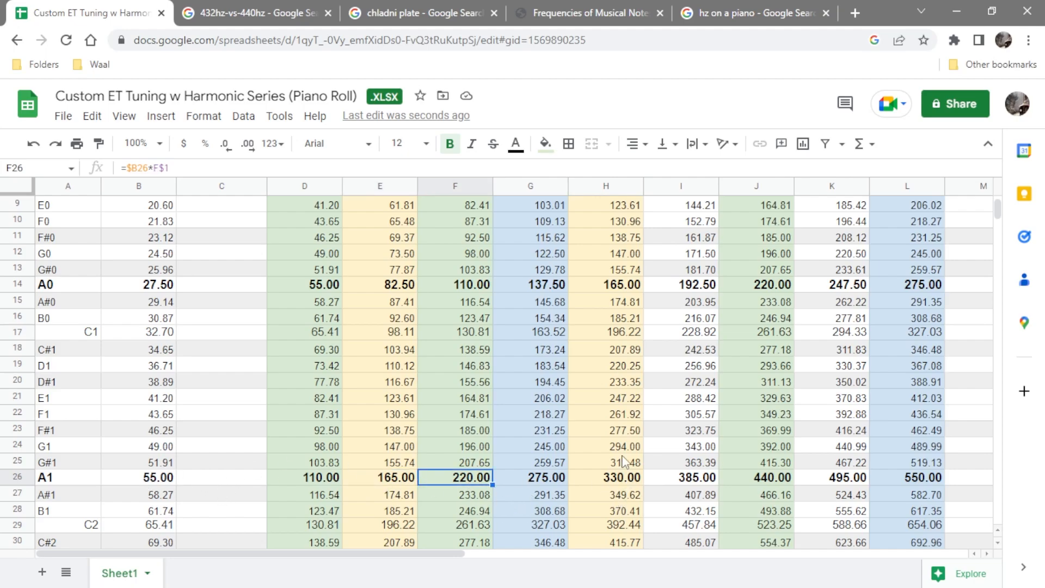
Compare the fundamental frequencies of A0 and A1 with those of the higher octaves.
{"action": "scroll", "coordinate": [273, 326], "scroll_direction": "up", "scroll_amount": 3}
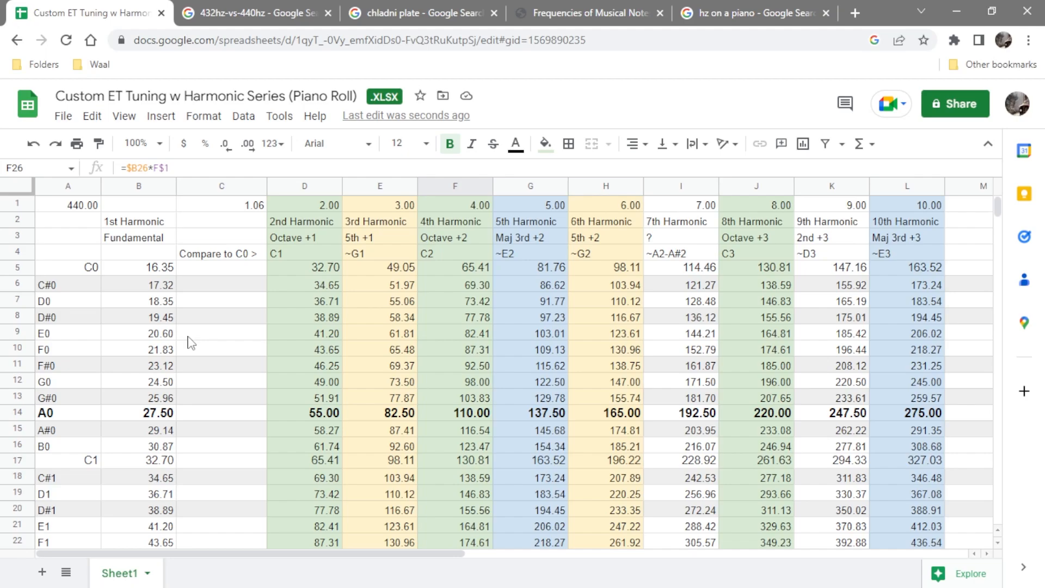
{"action": "scroll", "coordinate": [191, 342], "scroll_direction": "down", "scroll_amount": 3}
{"action": "left_click", "coordinate": [150, 288]}
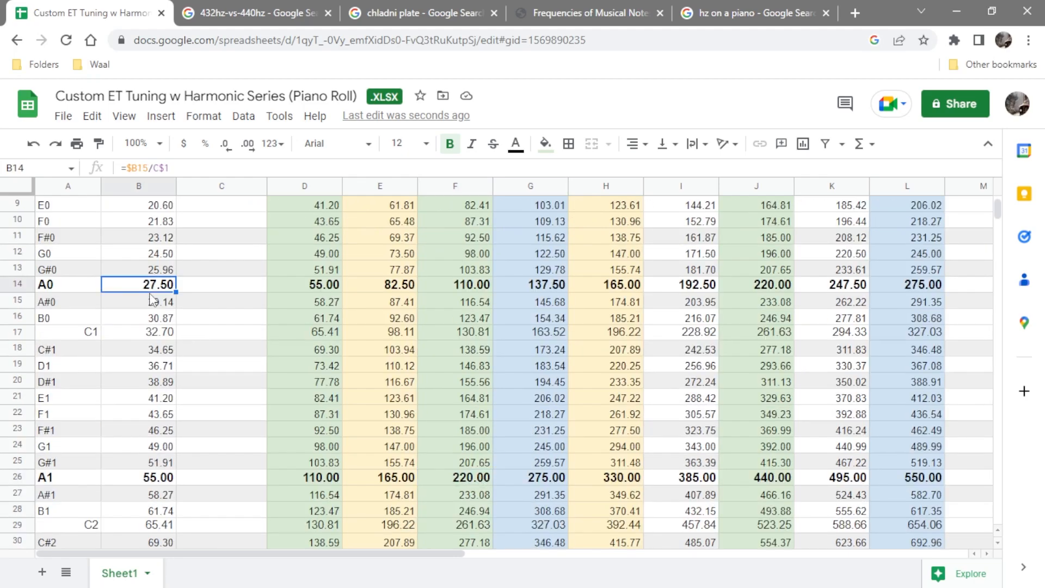
{"action": "left_click", "coordinate": [136, 477]}
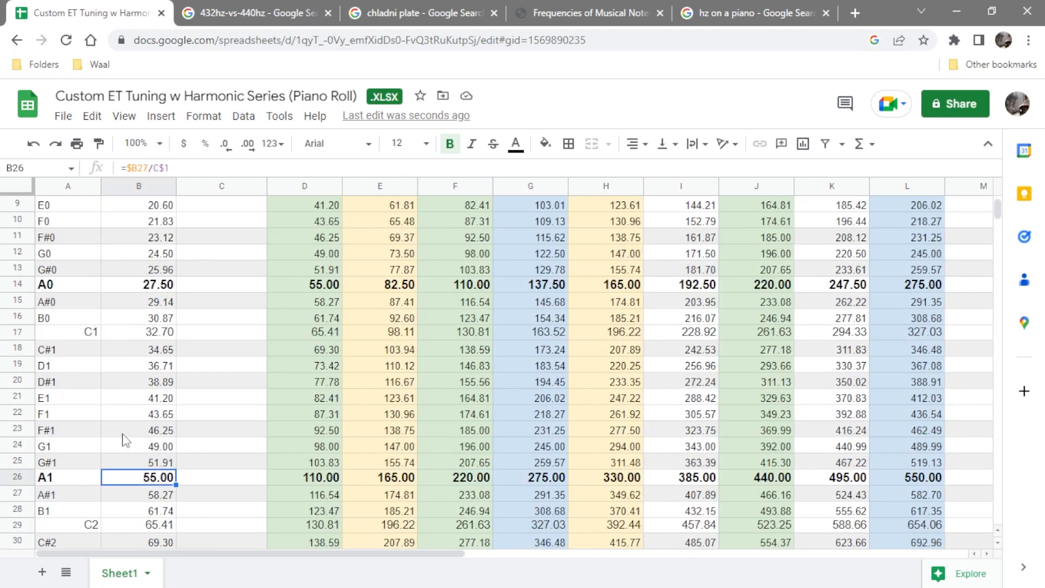
{"action": "scroll", "coordinate": [136, 462], "scroll_direction": "down", "scroll_amount": 13}
{"action": "scroll", "coordinate": [136, 462], "scroll_direction": "down", "scroll_amount": 15}
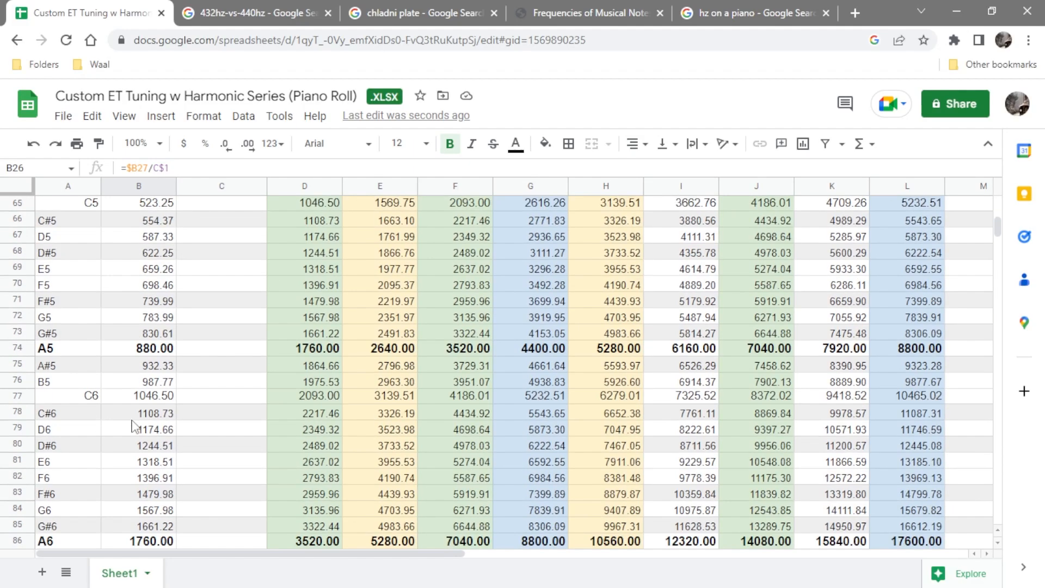
{"action": "scroll", "coordinate": [163, 423], "scroll_direction": "up", "scroll_amount": 10}
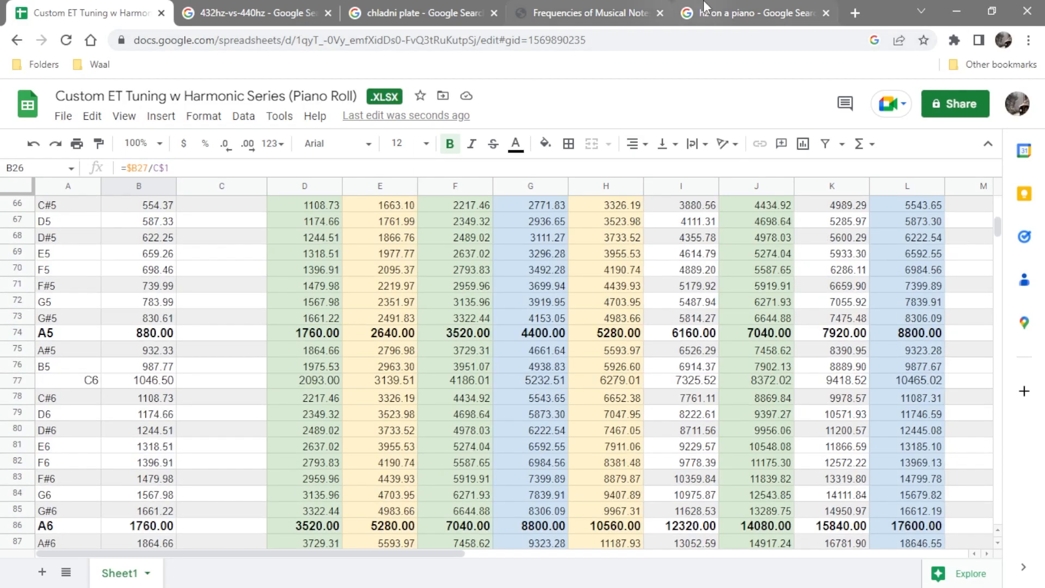
Open the Pressbooks frequency chart above a piano keyboard from the "hz on a piano" image results.
{"action": "left_click", "coordinate": [757, 13]}
{"action": "scroll", "coordinate": [277, 322], "scroll_direction": "up", "scroll_amount": 5}
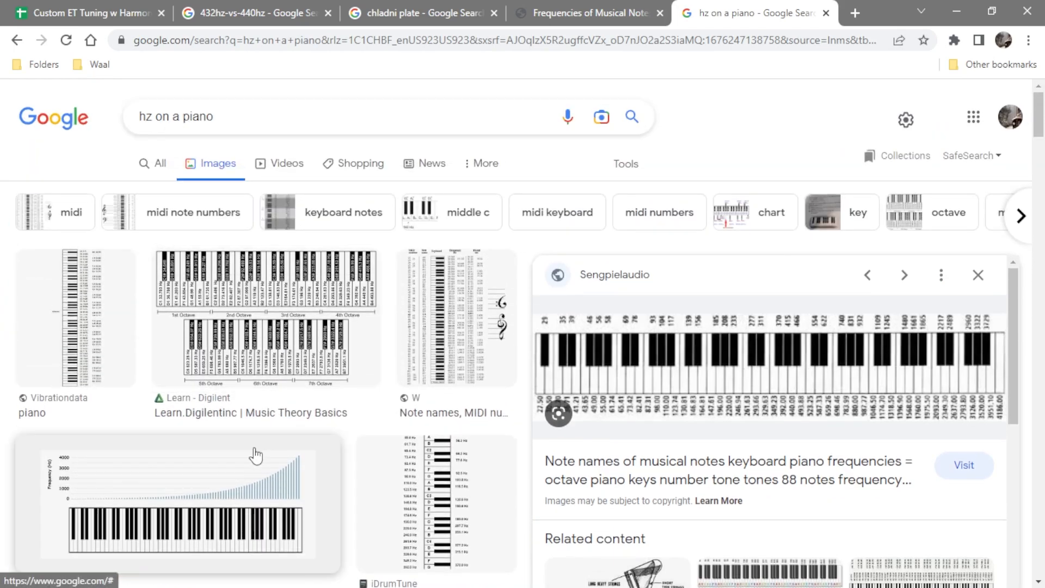
{"action": "scroll", "coordinate": [180, 490], "scroll_direction": "down", "scroll_amount": 3}
{"action": "left_click", "coordinate": [180, 348]}
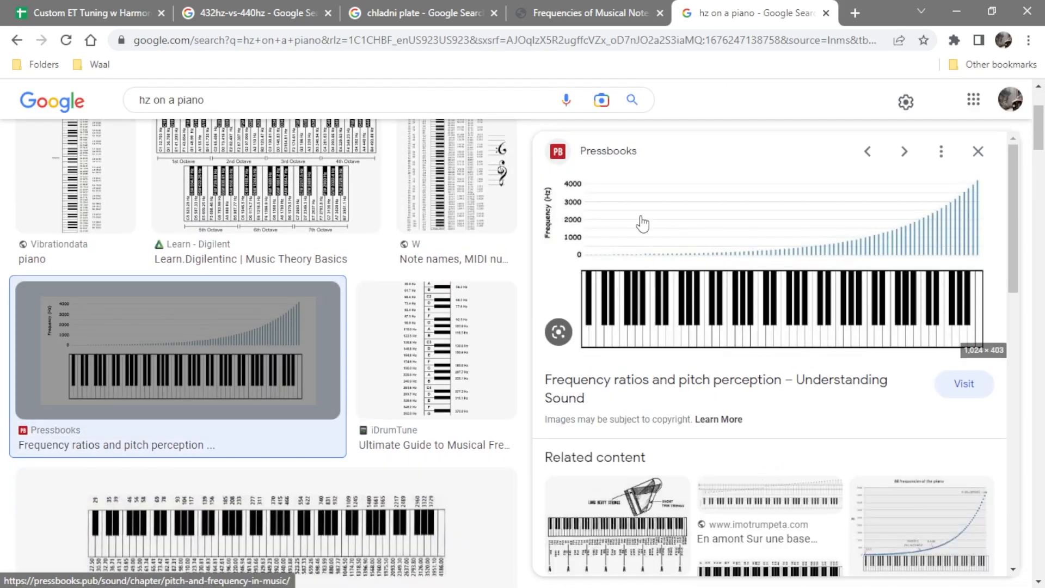
View the open image results for "432hz-vs-440hz" and "chladni plate", ending on the 432hz-vs-440hz comparison.
{"action": "left_click", "coordinate": [285, 7]}
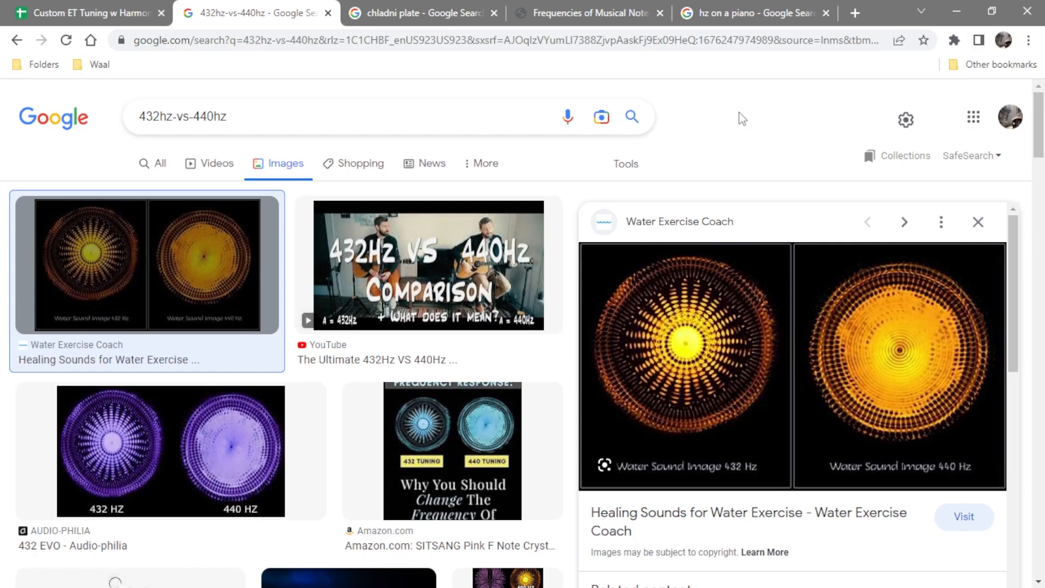
{"action": "left_click", "coordinate": [452, 12]}
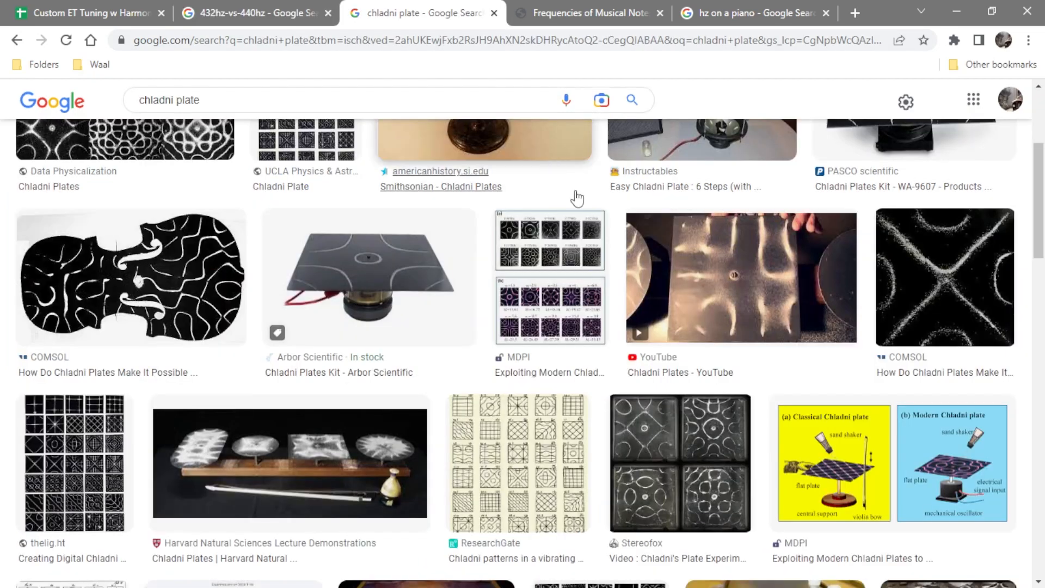
{"action": "left_click", "coordinate": [277, 12]}
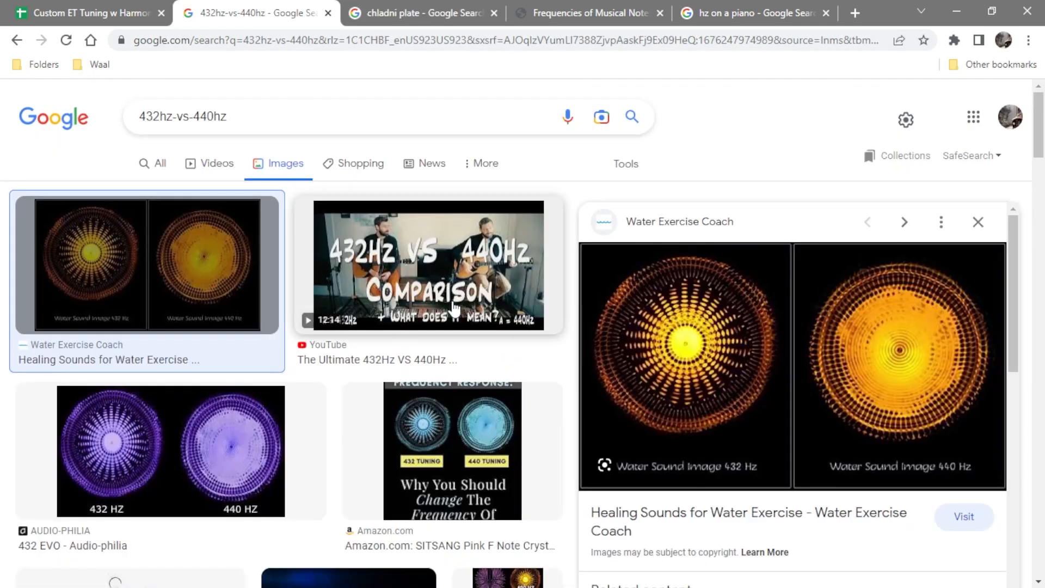
Search images for "cymatics", look through the patterns, and go back to the 432hz-vs-440hz results.
{"action": "triple_click", "coordinate": [257, 118]}
{"action": "type", "text": "cymatics"}
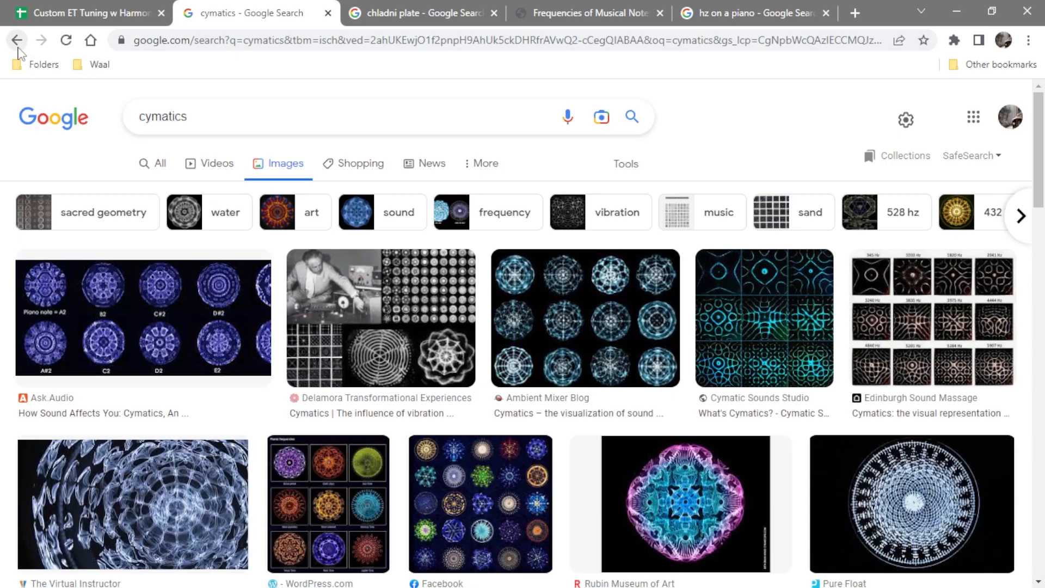
{"action": "scroll", "coordinate": [432, 315], "scroll_direction": "down", "scroll_amount": 4}
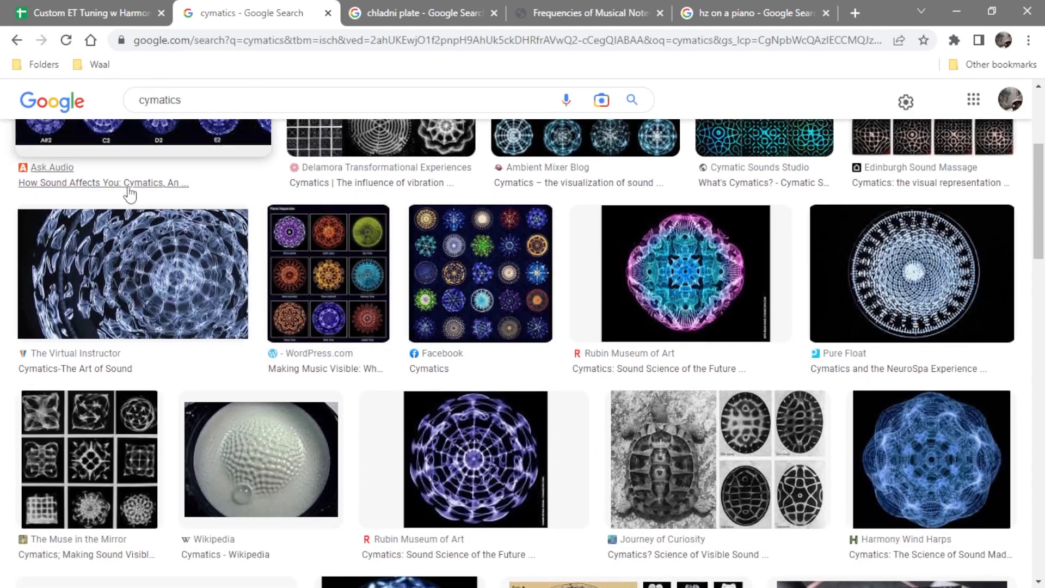
{"action": "left_click", "coordinate": [17, 40]}
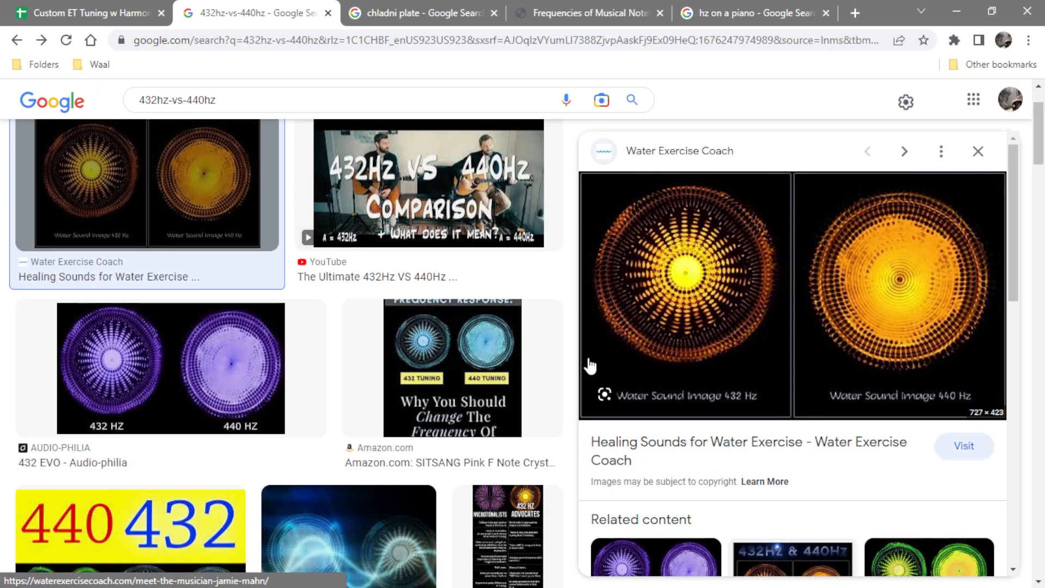
View the "chladni plate" image results, going back up to the first rows of pictures.
{"action": "left_click", "coordinate": [419, 13]}
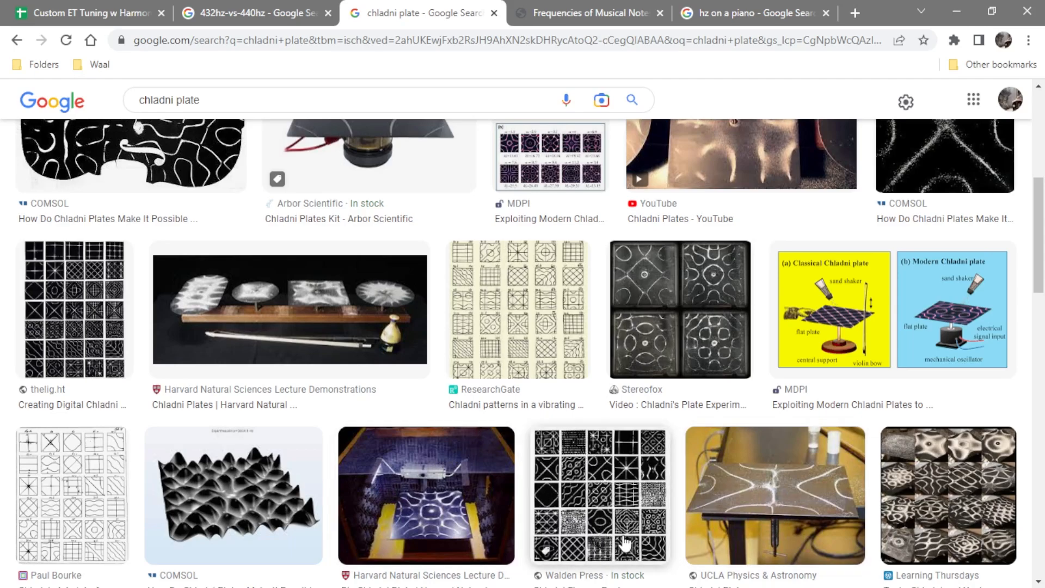
{"action": "scroll", "coordinate": [771, 503], "scroll_direction": "up", "scroll_amount": 5}
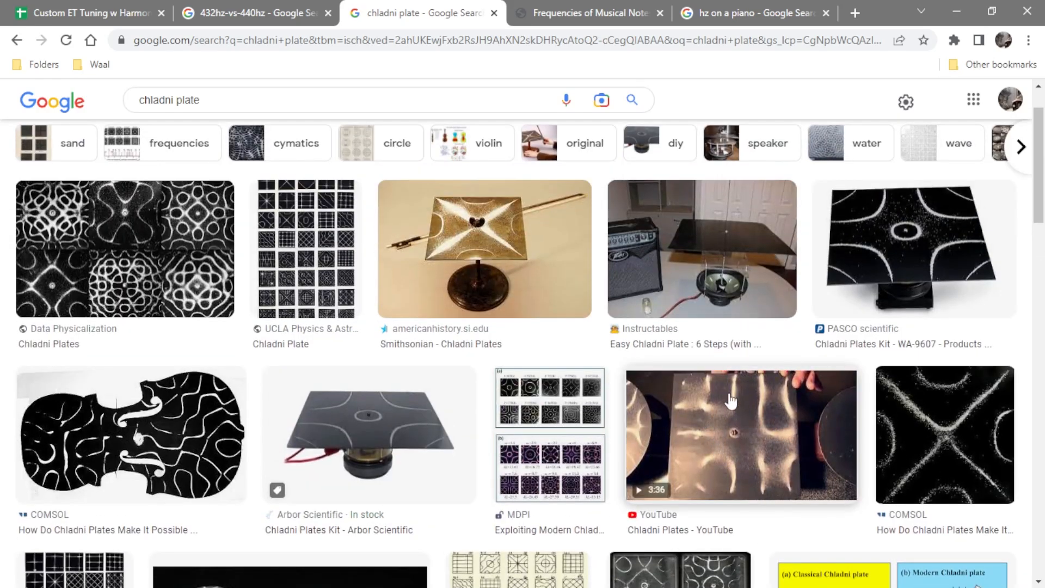
{"action": "scroll", "coordinate": [648, 414], "scroll_direction": "up", "scroll_amount": 1}
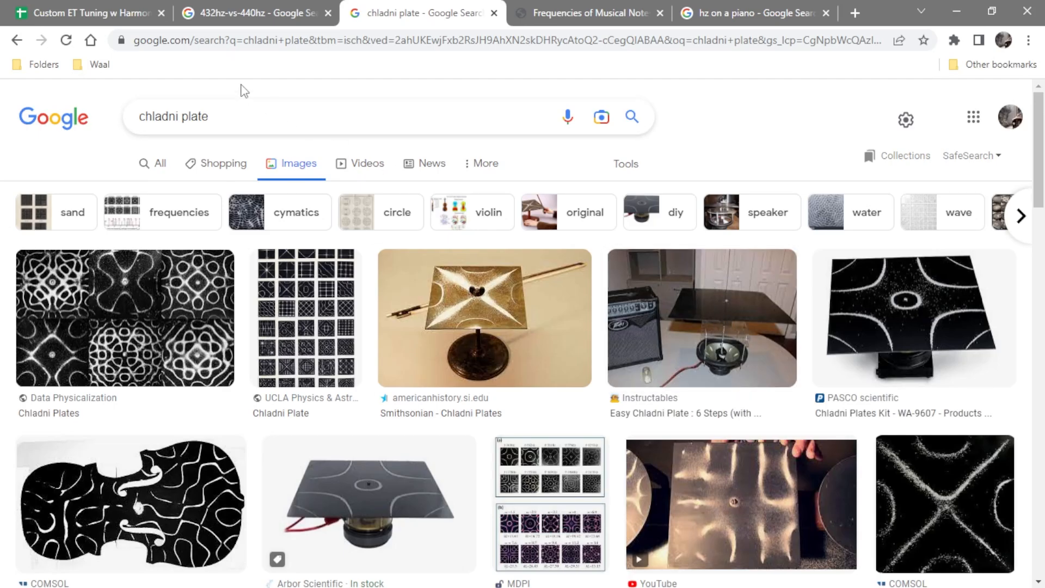
Return to the Custom ET Tuning spreadsheet and set the reference pitch in cell A1 to 432.
{"action": "left_click", "coordinate": [93, 13]}
{"action": "scroll", "coordinate": [255, 318], "scroll_direction": "up", "scroll_amount": 4}
{"action": "scroll", "coordinate": [256, 319], "scroll_direction": "up", "scroll_amount": 15}
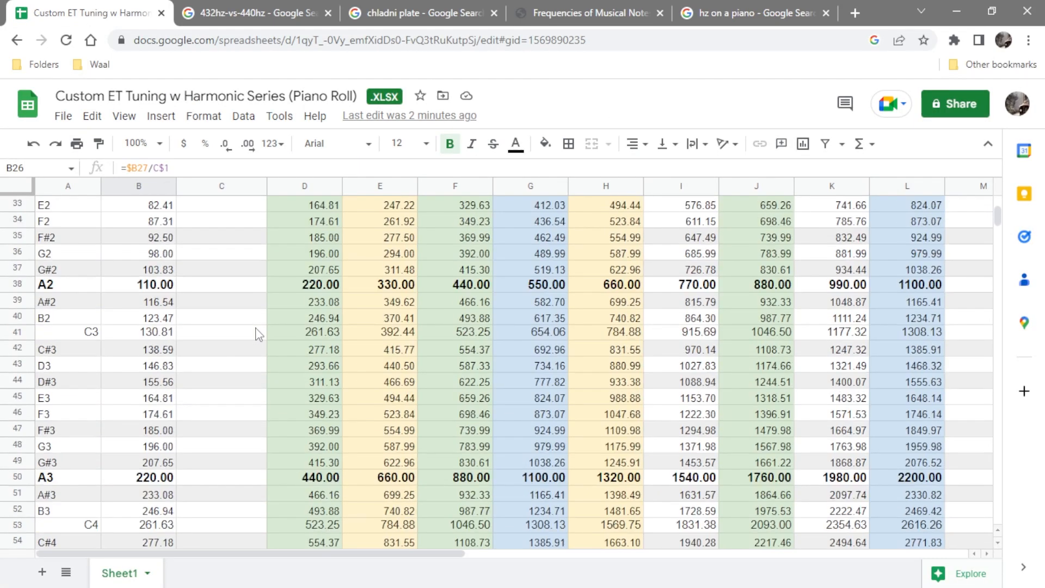
{"action": "left_click", "coordinate": [73, 208]}
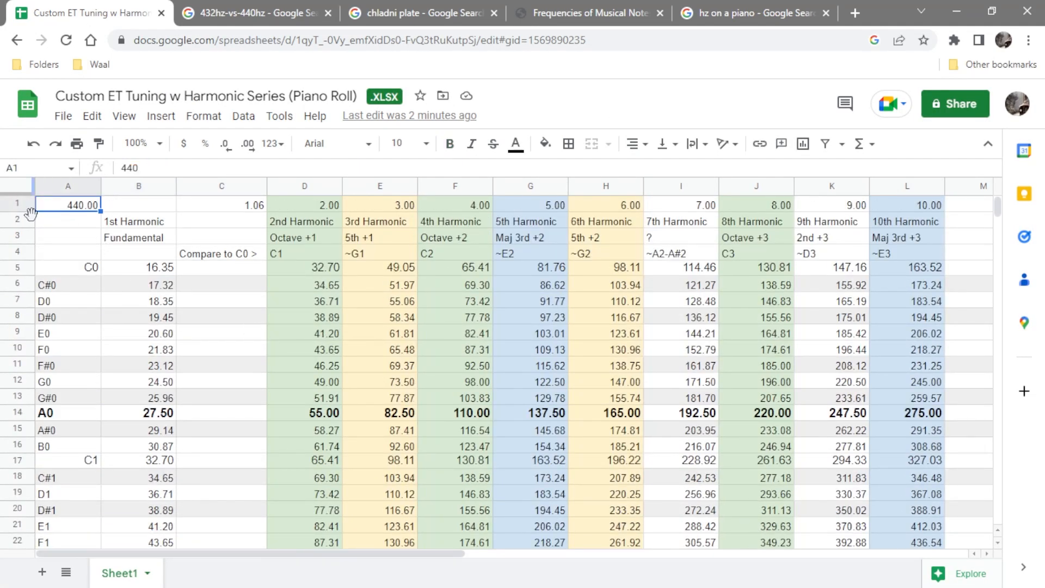
{"action": "type", "text": "432"}
{"action": "key", "text": "Return"}
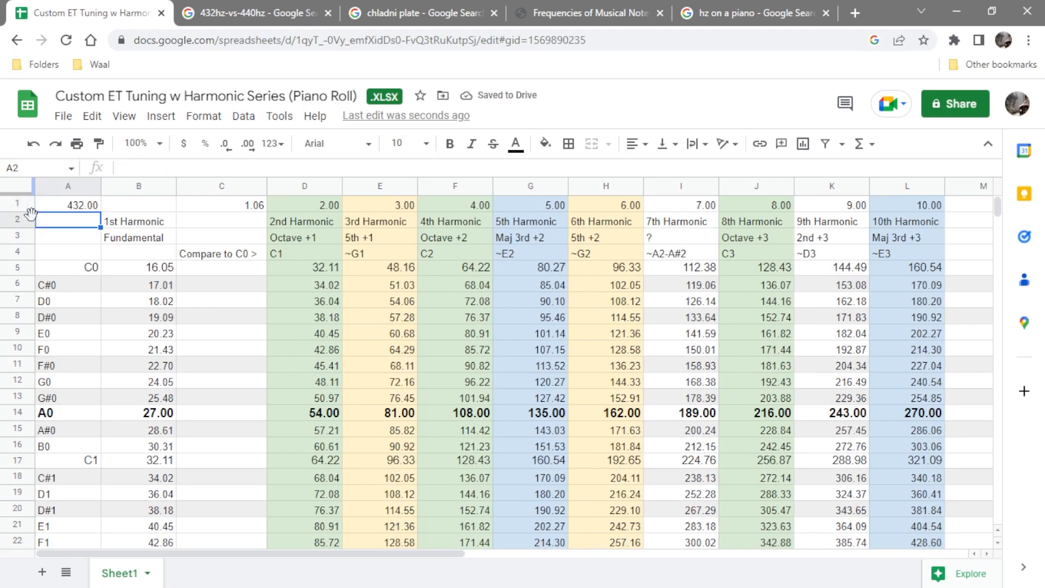
Set the reference pitch in cell A1 back to 440, followed by 444.
{"action": "left_click", "coordinate": [51, 210]}
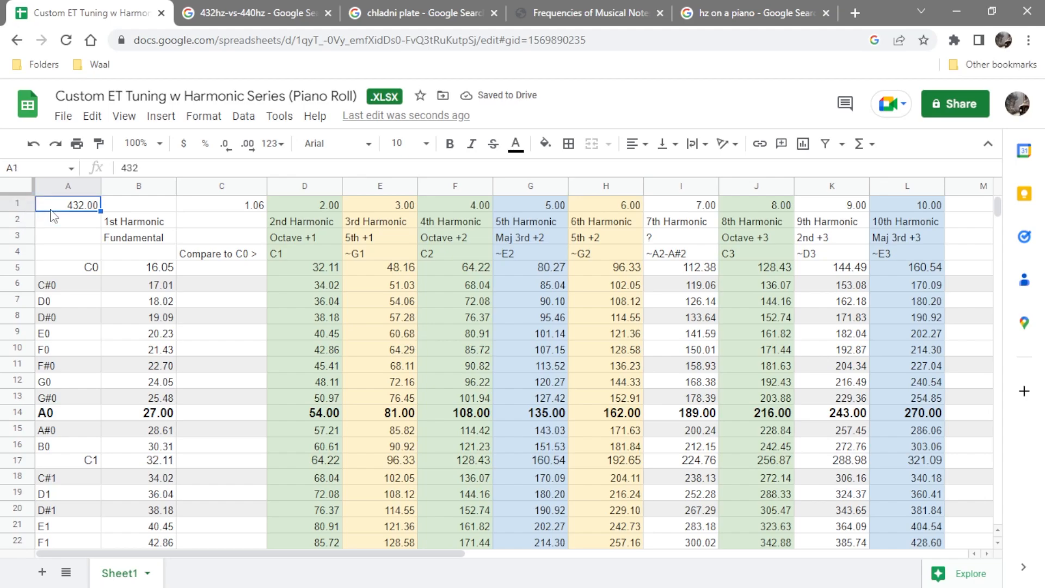
{"action": "type", "text": "440"}
{"action": "key", "text": "Return"}
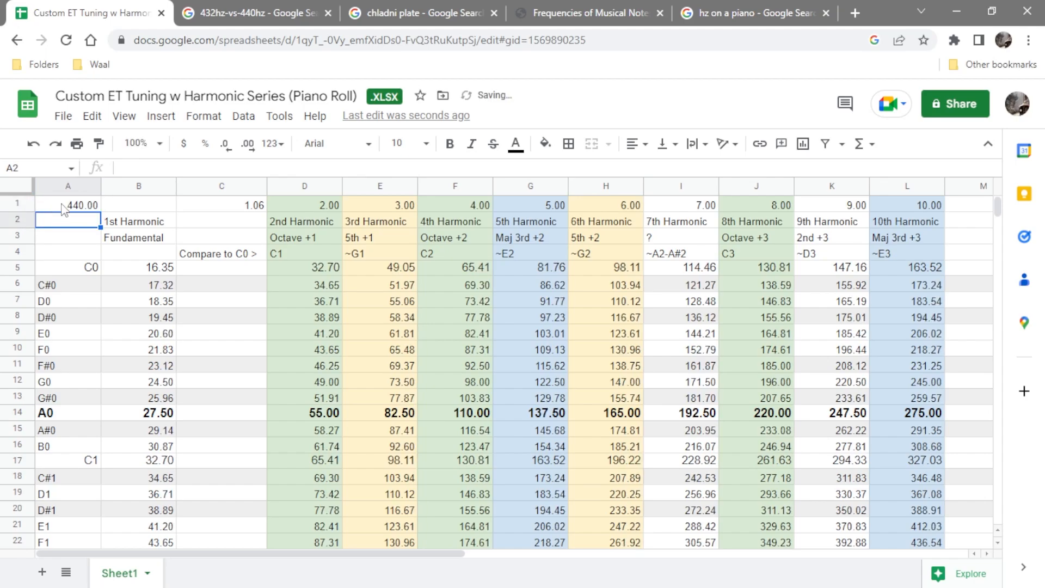
{"action": "left_click", "coordinate": [69, 202]}
{"action": "type", "text": "444"}
{"action": "key", "text": "Return"}
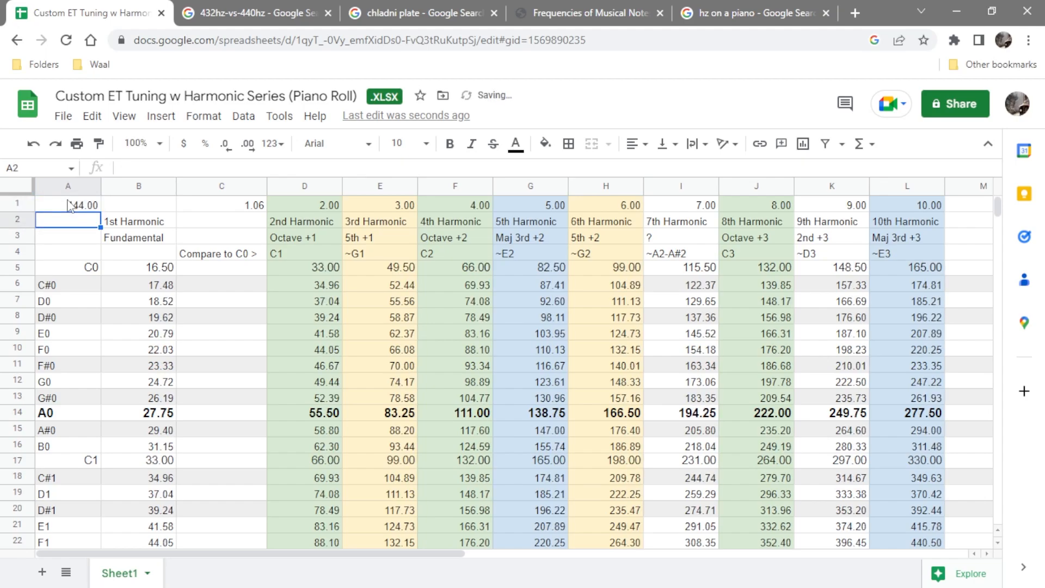
Set the reference pitch in cell A1 to 448 and select the 10th harmonic's multiplier in L1.
{"action": "left_click", "coordinate": [69, 204]}
{"action": "type", "text": "448"}
{"action": "key", "text": "Return"}
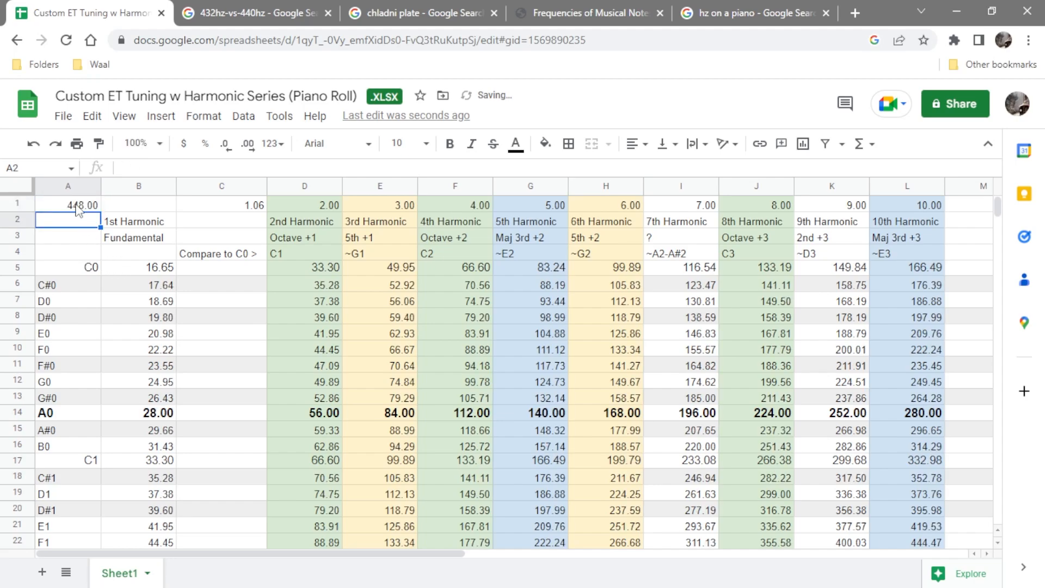
{"action": "left_click", "coordinate": [71, 205]}
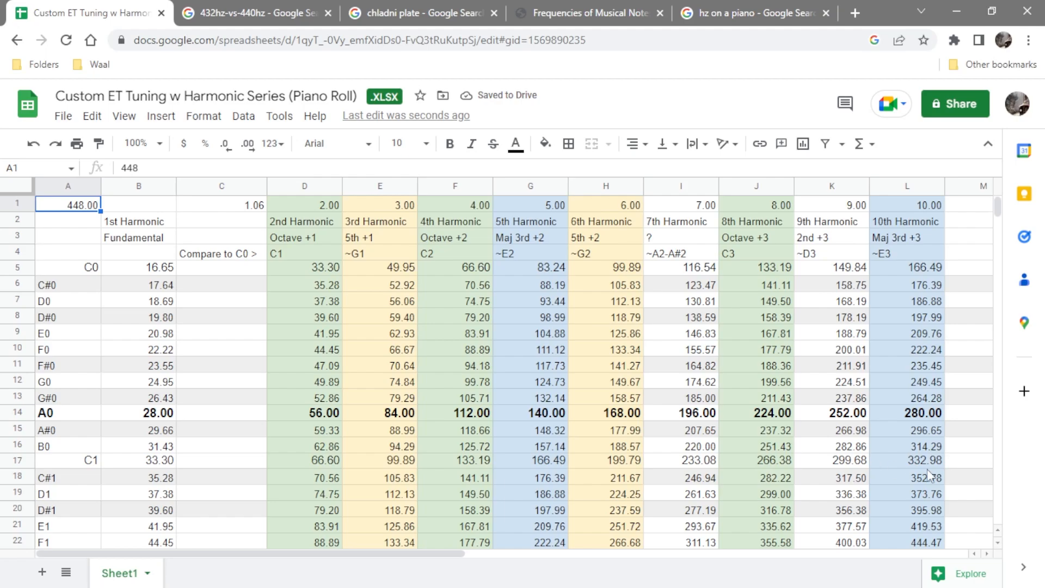
{"action": "left_click", "coordinate": [916, 203]}
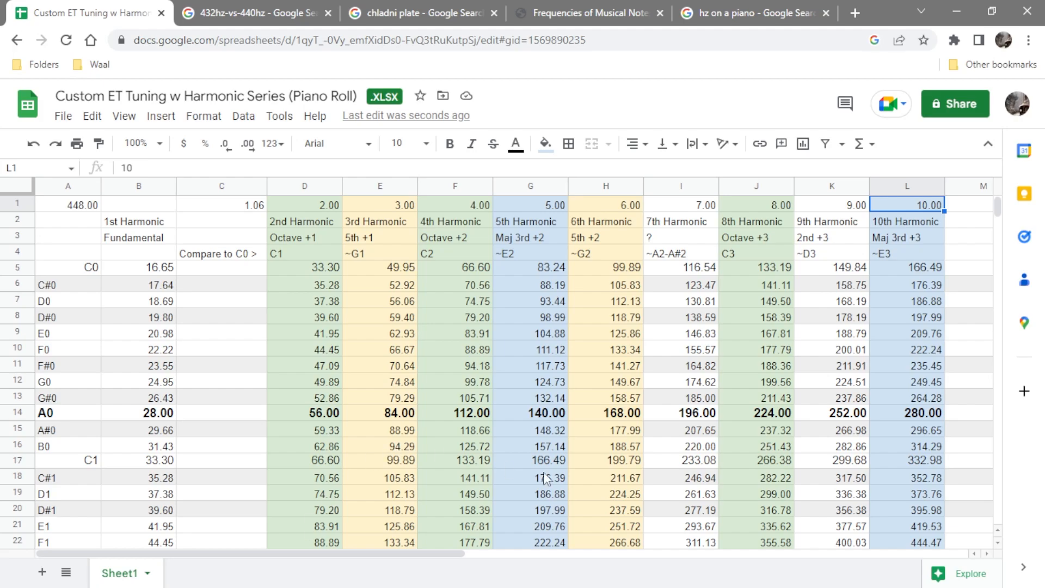
Switch to Ableton Live and search the browser's Sounds category for "piano".
{"action": "mouse_move", "coordinate": [473, 582]}
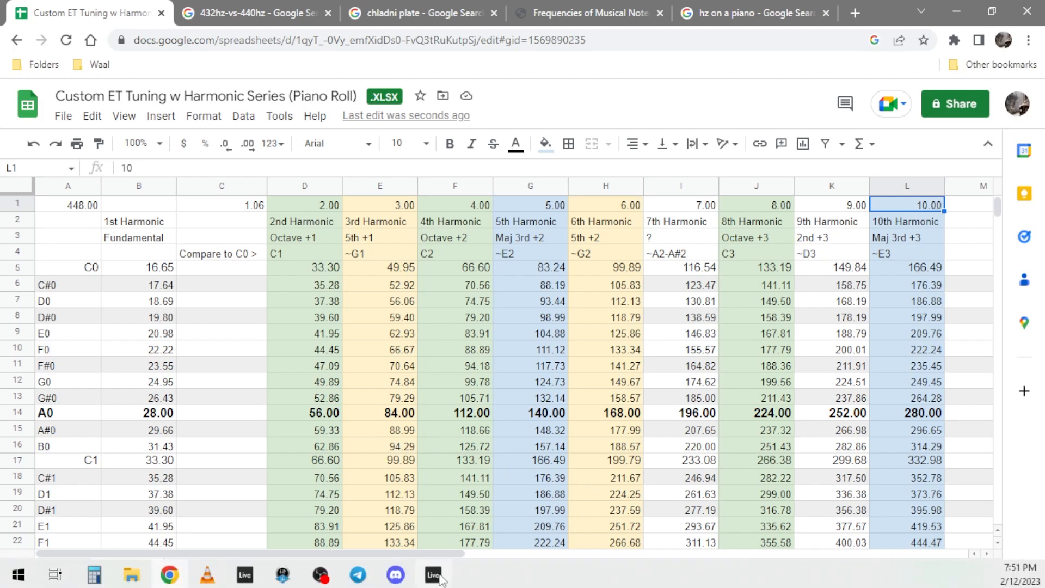
{"action": "left_click", "coordinate": [434, 574]}
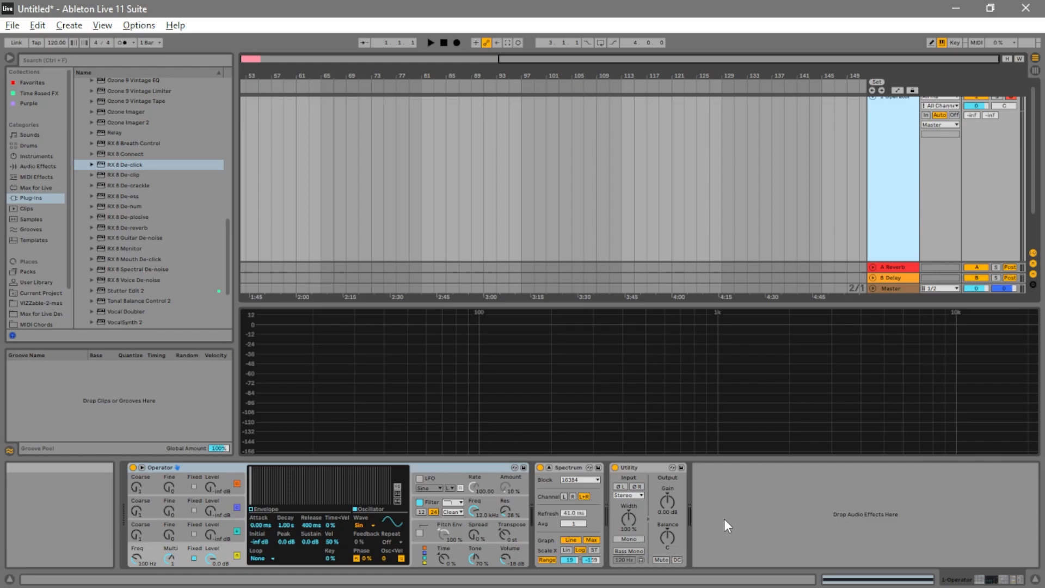
{"action": "left_click", "coordinate": [45, 60]}
{"action": "type", "text": "piano"}
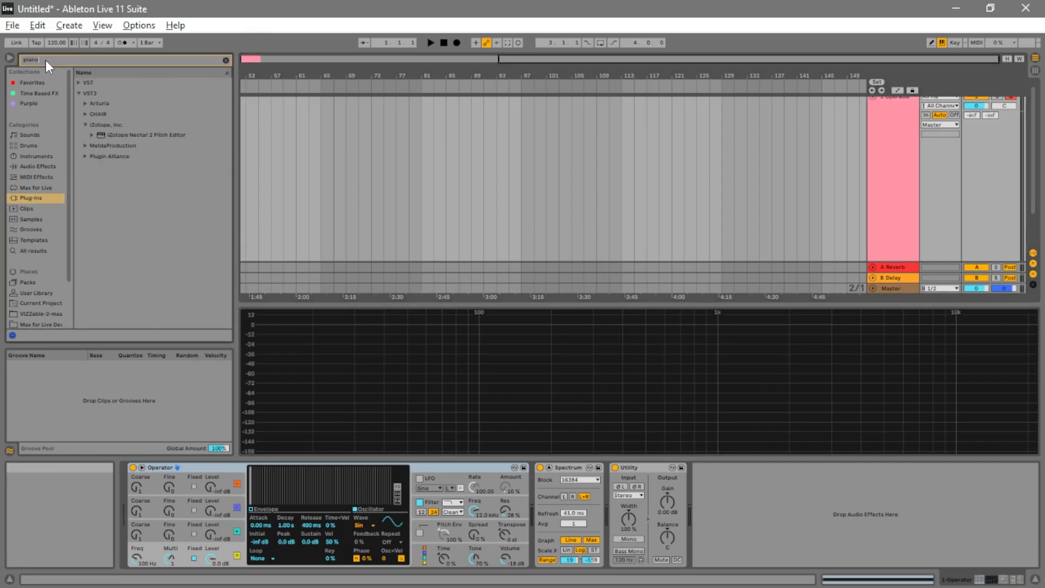
{"action": "left_click", "coordinate": [33, 134]}
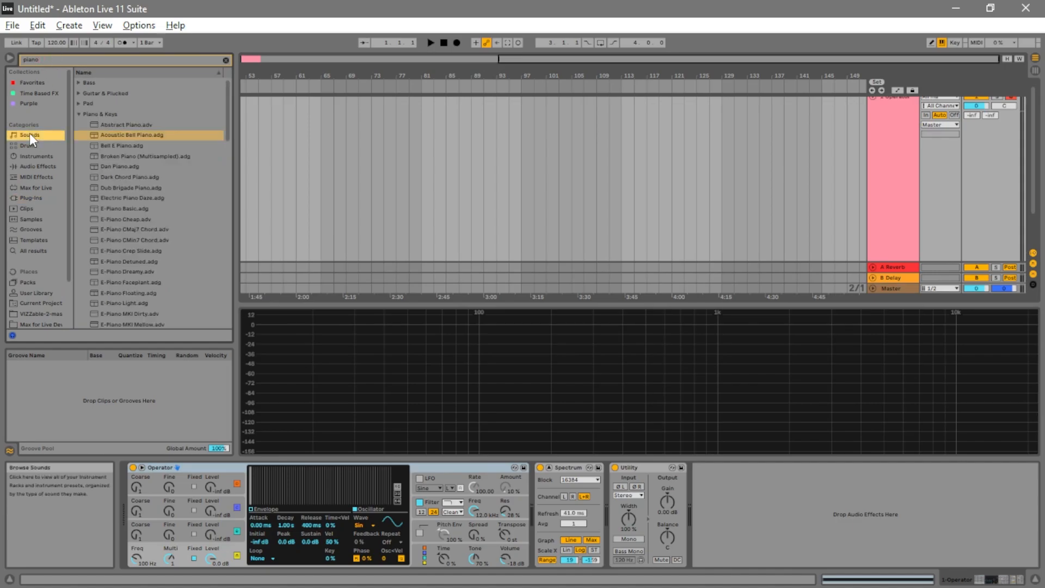
Add the Acoustic Bell Piano.adg preset as a new track below the Operator track and unfold the new track.
{"action": "left_click_drag", "start_coordinate": [109, 136], "coordinate": [200, 170]}
{"action": "scroll", "coordinate": [665, 174], "scroll_direction": "down", "scroll_amount": 2}
{"action": "left_click_drag", "start_coordinate": [113, 138], "coordinate": [896, 246]}
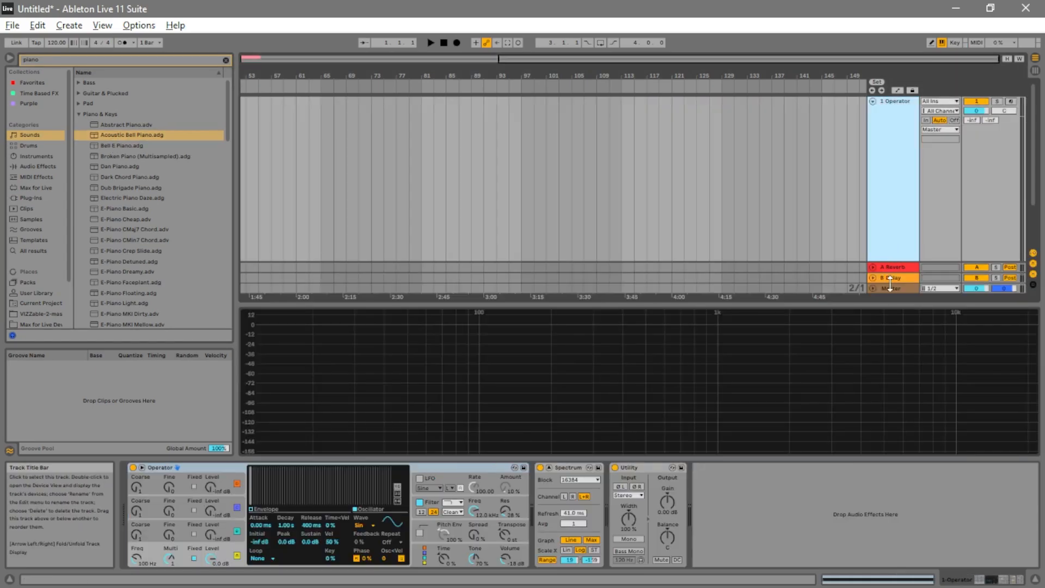
{"action": "left_click", "coordinate": [871, 230]}
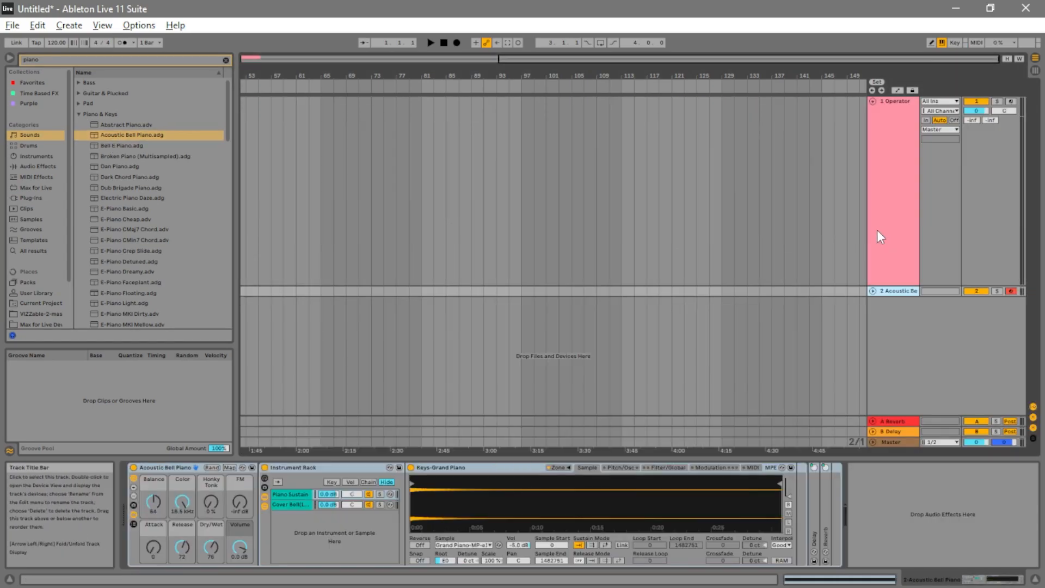
{"action": "left_click", "coordinate": [872, 289]}
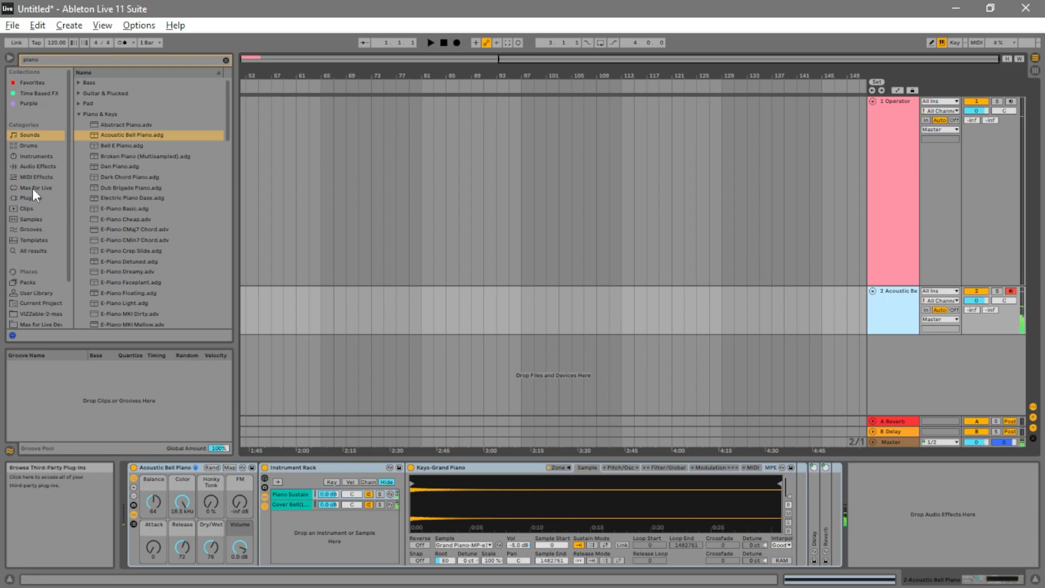
Clear the browser search, add the Spectrum audio effect to the piano track, and expand its spectrum display.
{"action": "left_click", "coordinate": [34, 167]}
{"action": "left_click", "coordinate": [95, 113]}
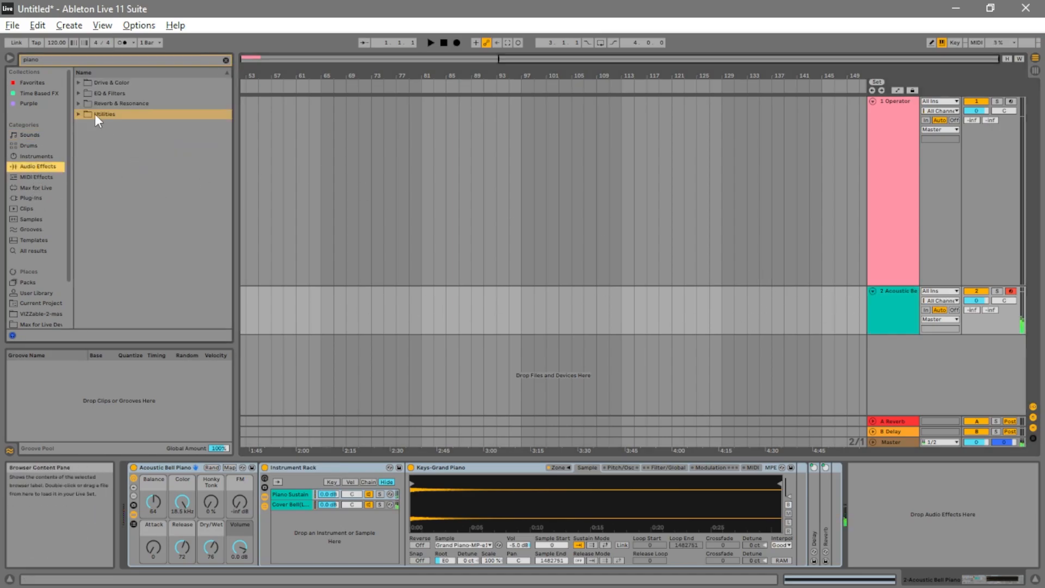
{"action": "left_click", "coordinate": [226, 60]}
{"action": "left_click", "coordinate": [77, 156]}
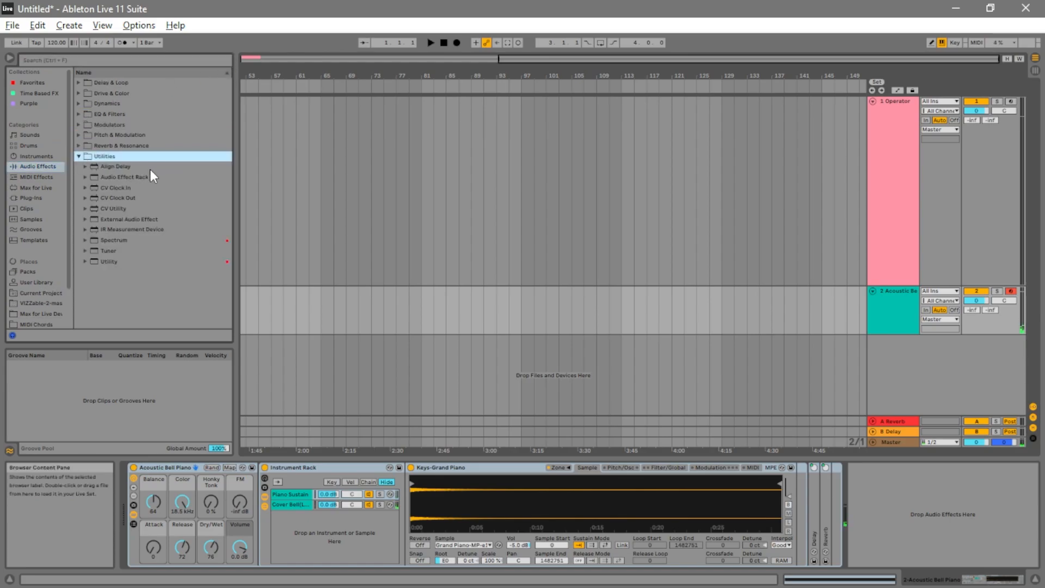
{"action": "left_click", "coordinate": [112, 241]}
{"action": "left_click_drag", "start_coordinate": [883, 309], "coordinate": [886, 308]}
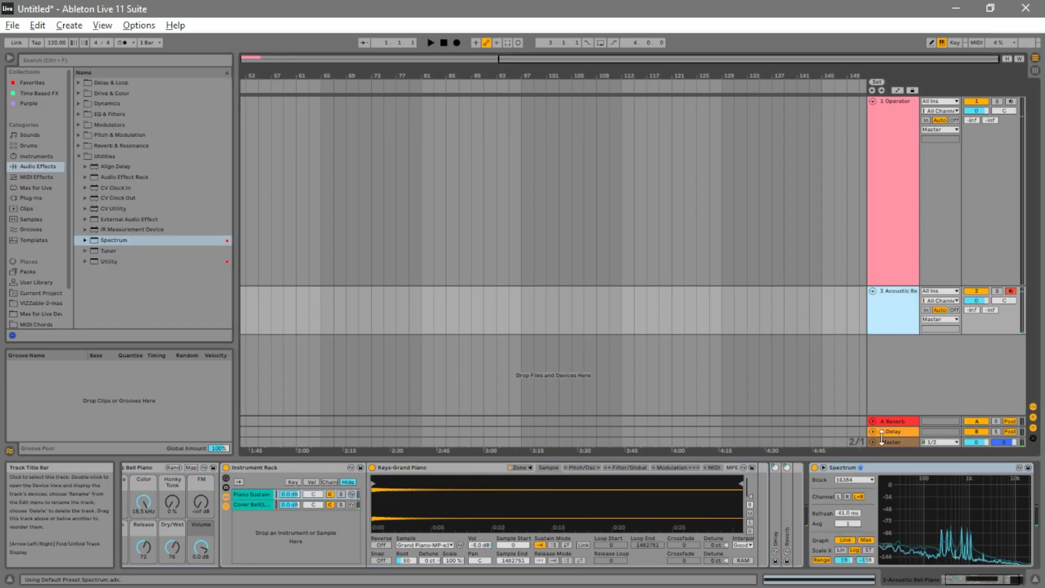
{"action": "left_click", "coordinate": [824, 467]}
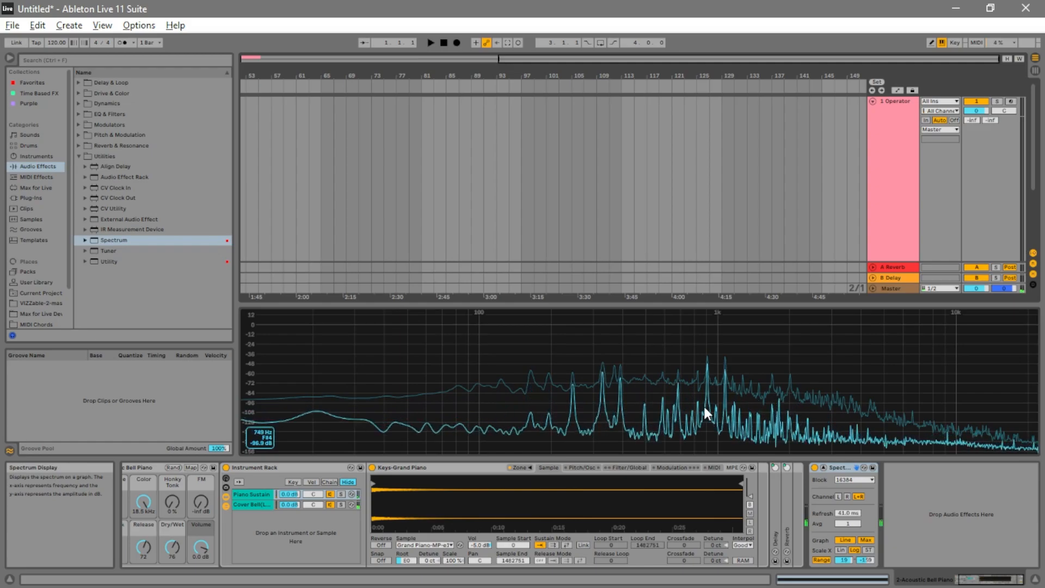
Select the Operator track and view the waveform options of its oscillator A.
{"action": "scroll", "coordinate": [866, 185], "scroll_direction": "down", "scroll_amount": 4}
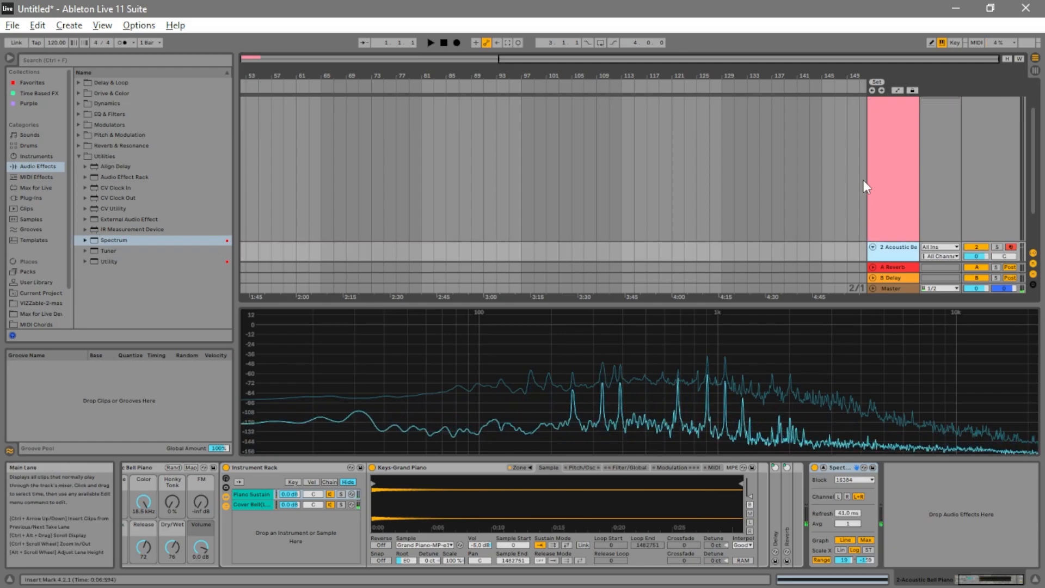
{"action": "scroll", "coordinate": [886, 231], "scroll_direction": "up", "scroll_amount": 4}
{"action": "left_click", "coordinate": [885, 229]}
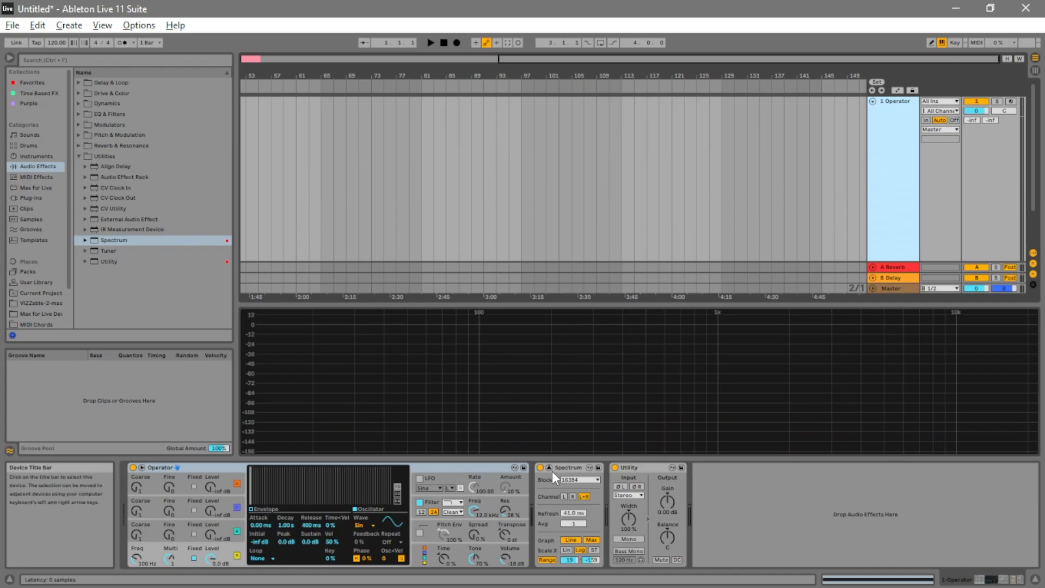
{"action": "left_click", "coordinate": [364, 526]}
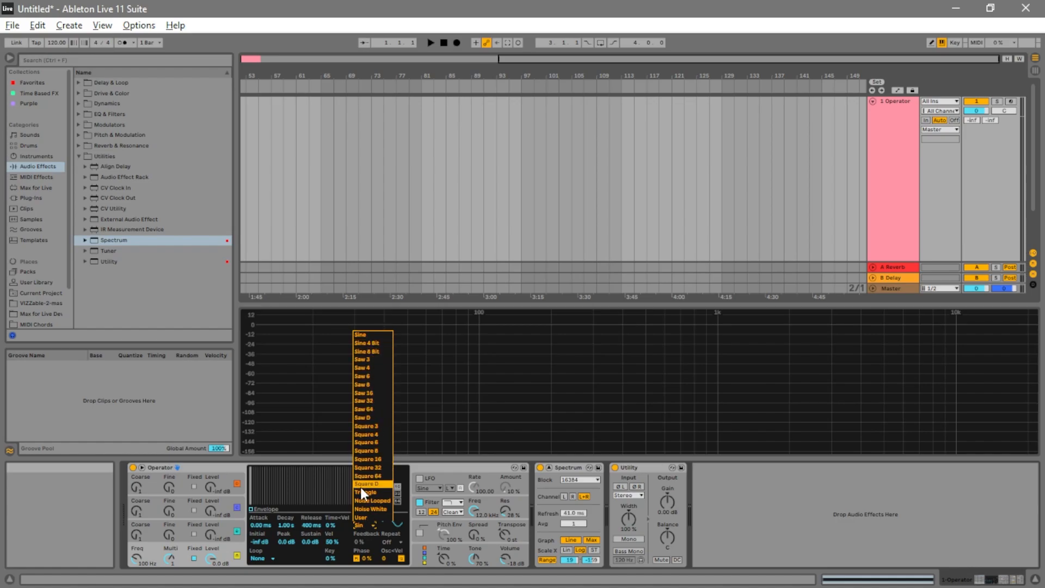
{"action": "left_click", "coordinate": [780, 510]}
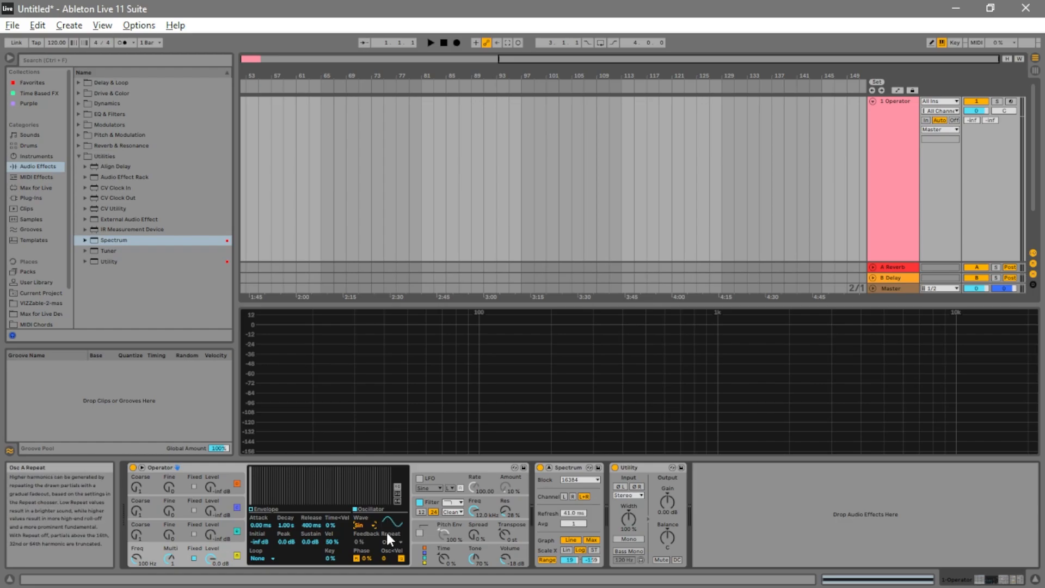
Try the Saw 4, Square 3 and Triangle waveforms on Operator's oscillator A, and return it to Sine.
{"action": "left_click", "coordinate": [370, 527]}
{"action": "left_click", "coordinate": [369, 527]}
{"action": "left_click", "coordinate": [368, 523]}
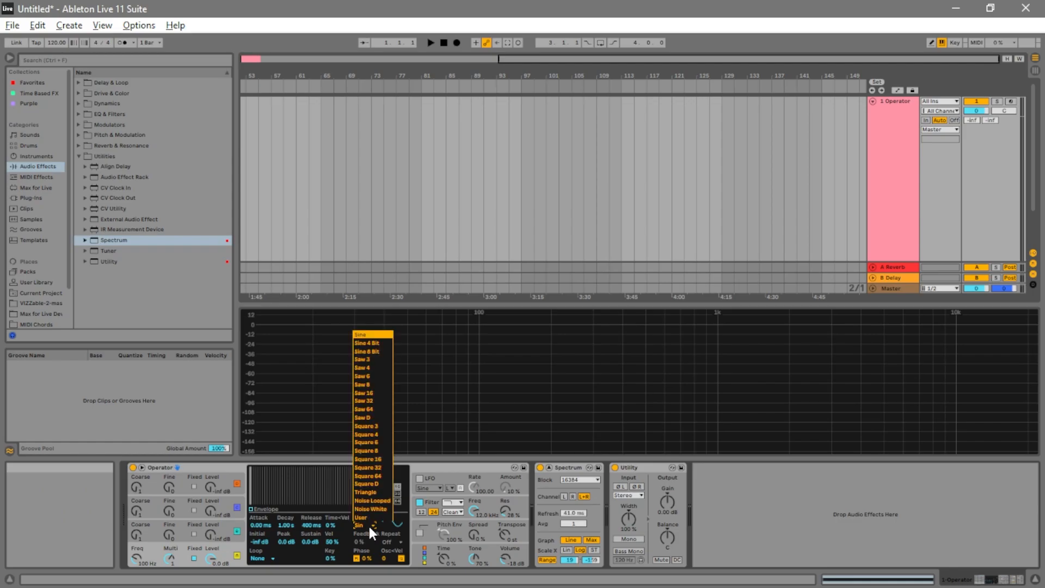
{"action": "left_click", "coordinate": [368, 367]}
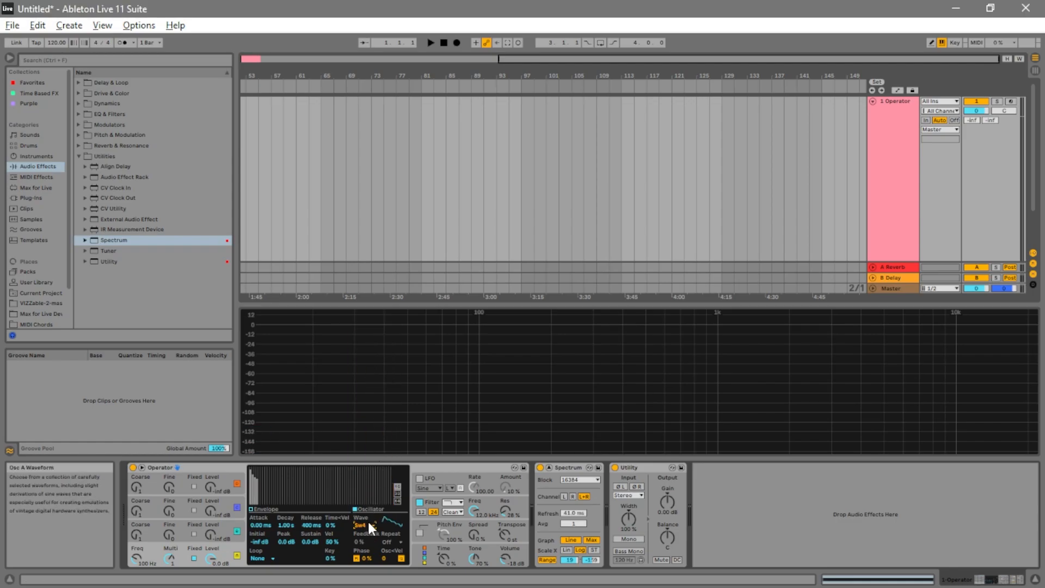
{"action": "left_click", "coordinate": [368, 525]}
{"action": "left_click", "coordinate": [371, 426]}
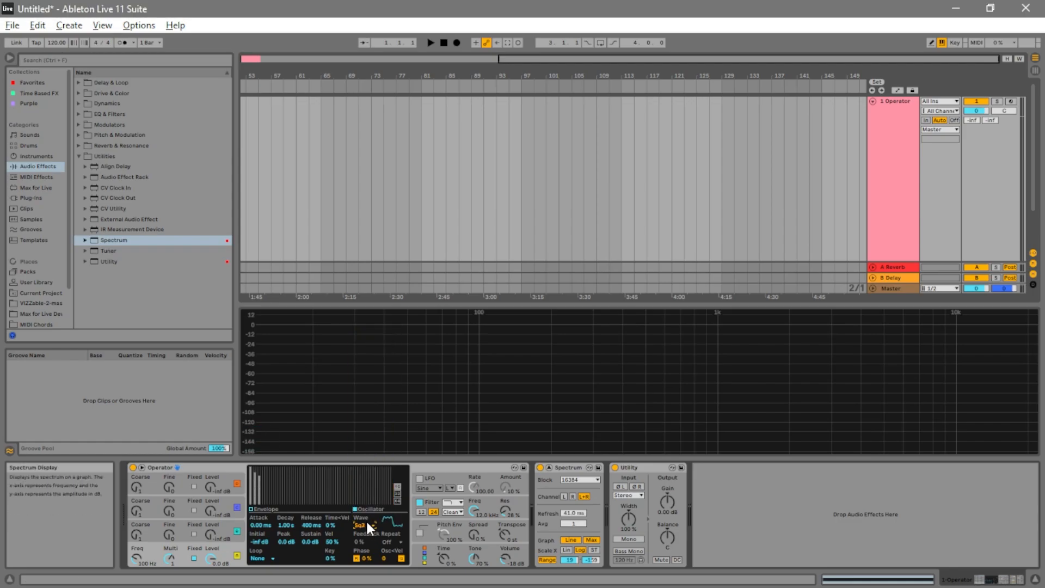
{"action": "left_click", "coordinate": [366, 520]}
{"action": "left_click", "coordinate": [373, 493]}
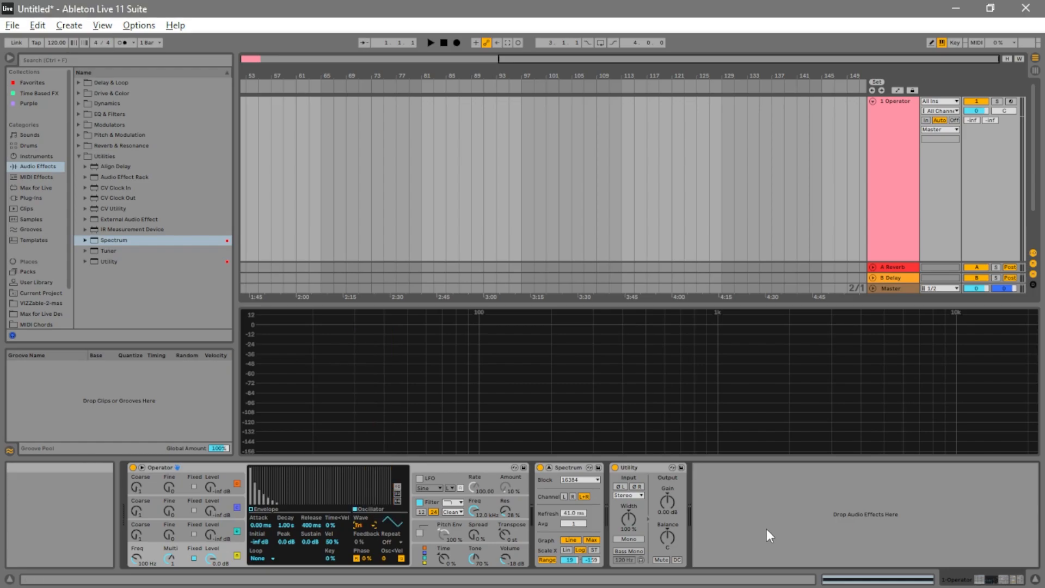
{"action": "left_click", "coordinate": [367, 524]}
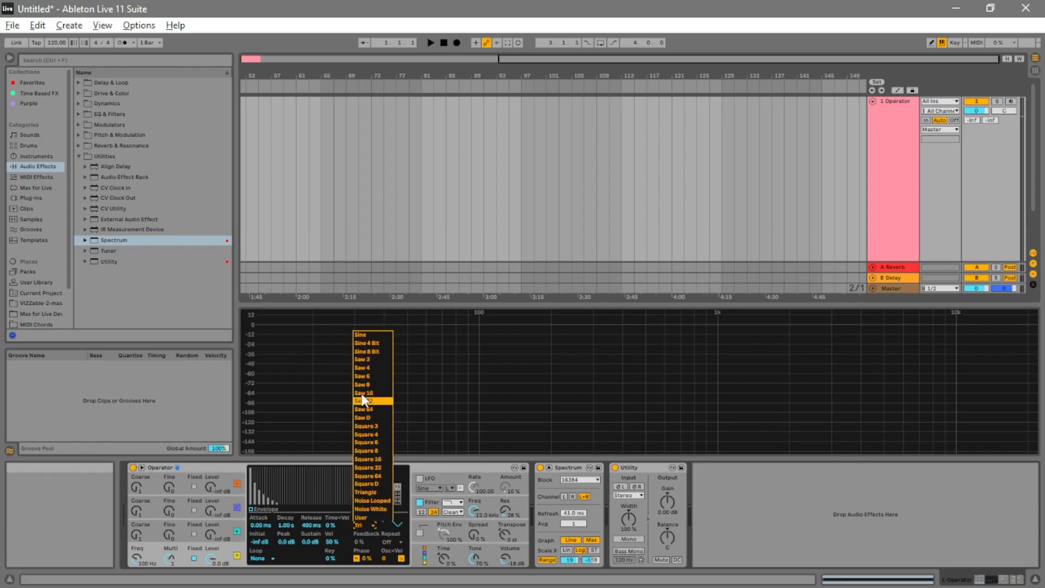
{"action": "left_click", "coordinate": [360, 336]}
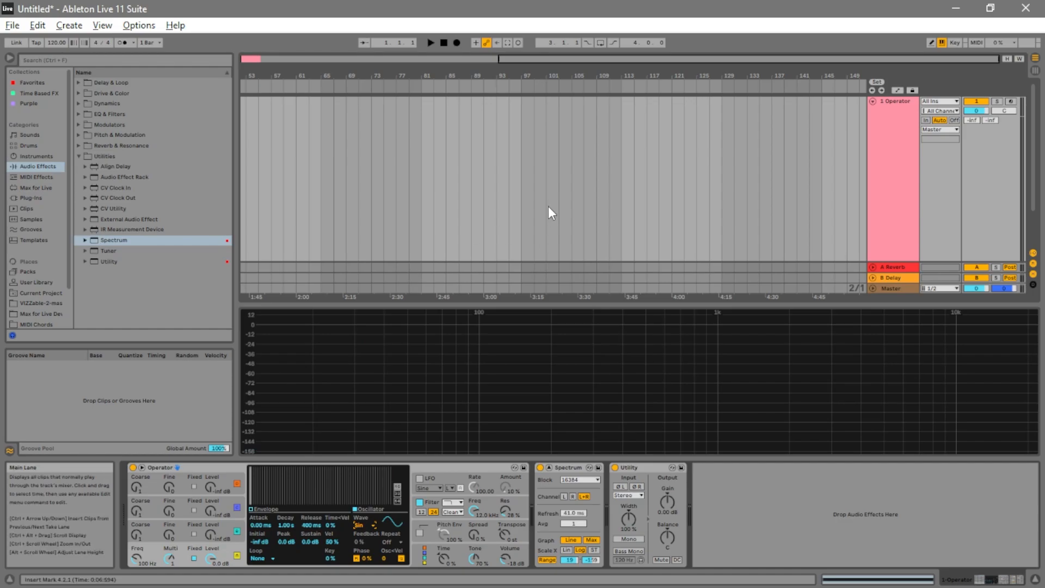
Play the Operator clip at the start of the arrangement to view its sine tone in the Spectrum display.
{"action": "scroll", "coordinate": [369, 220], "scroll_direction": "left", "scroll_amount": 10}
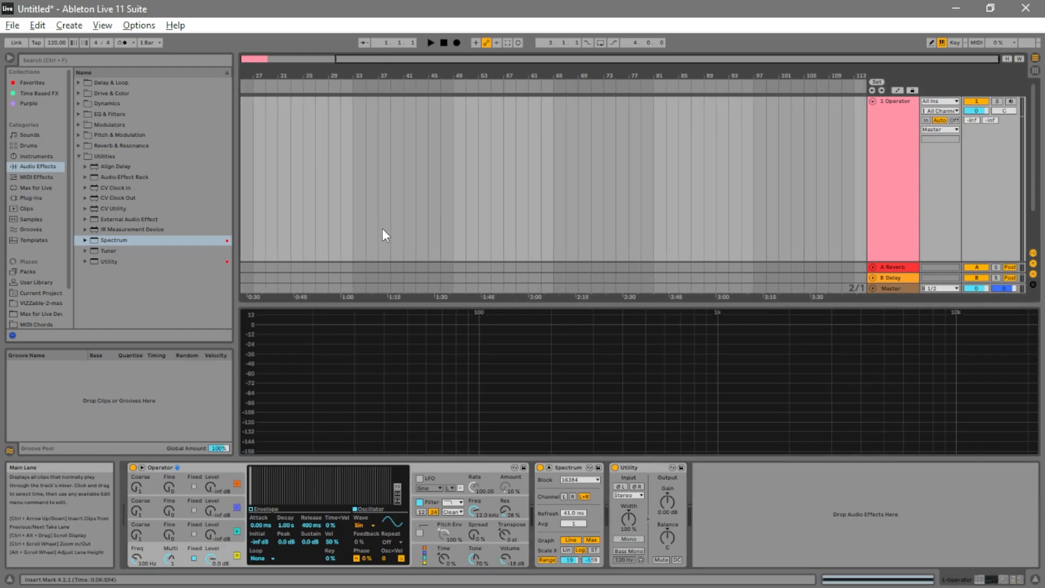
{"action": "left_click", "coordinate": [432, 43]}
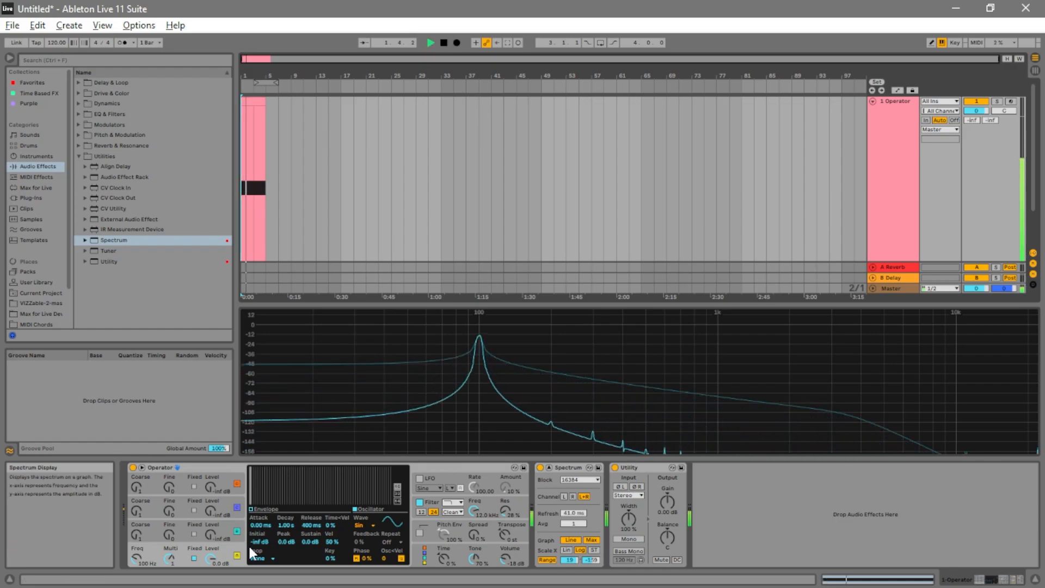
Replay the Operator clip several times and examine the sine tone's peak and overtones in the Spectrum display.
{"action": "mouse_move", "coordinate": [479, 338]}
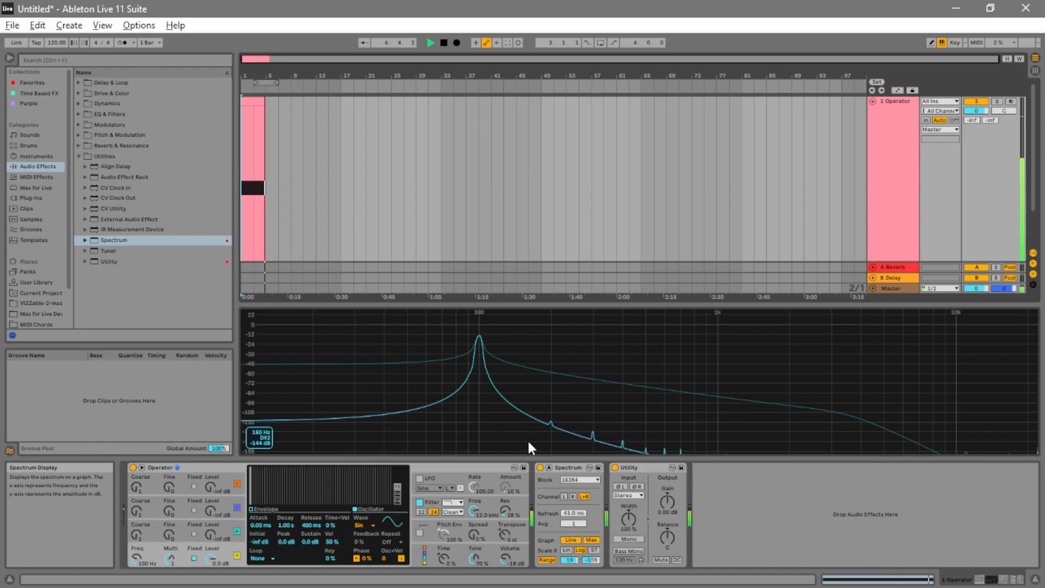
{"action": "left_click", "coordinate": [443, 42]}
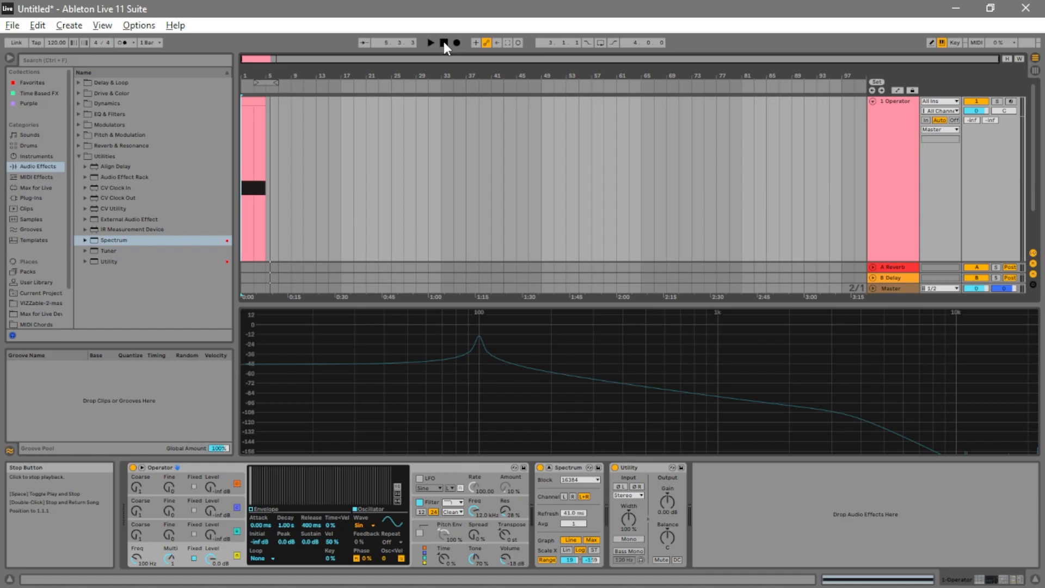
{"action": "left_click", "coordinate": [430, 42]}
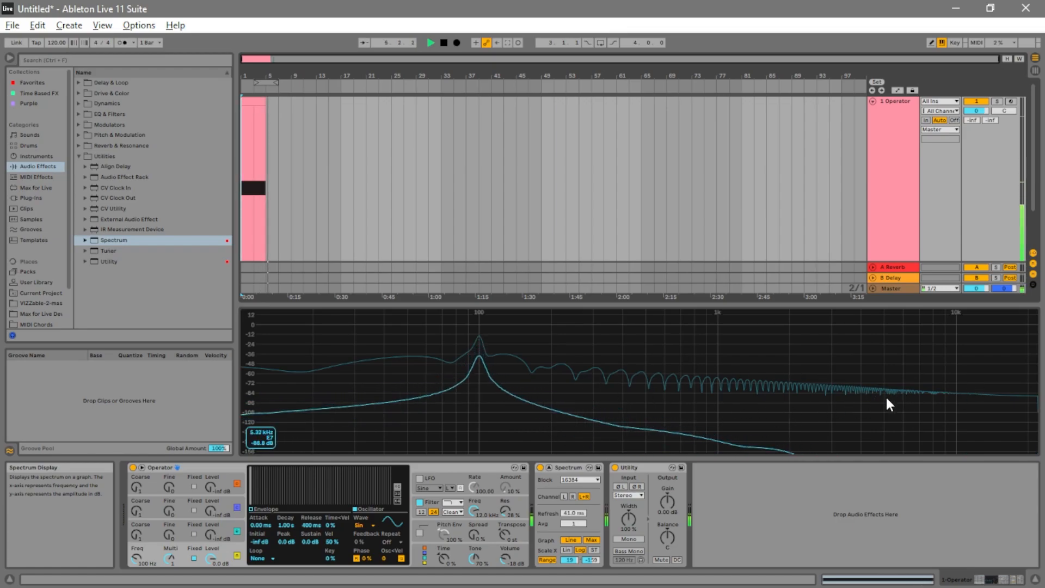
{"action": "left_click", "coordinate": [444, 43]}
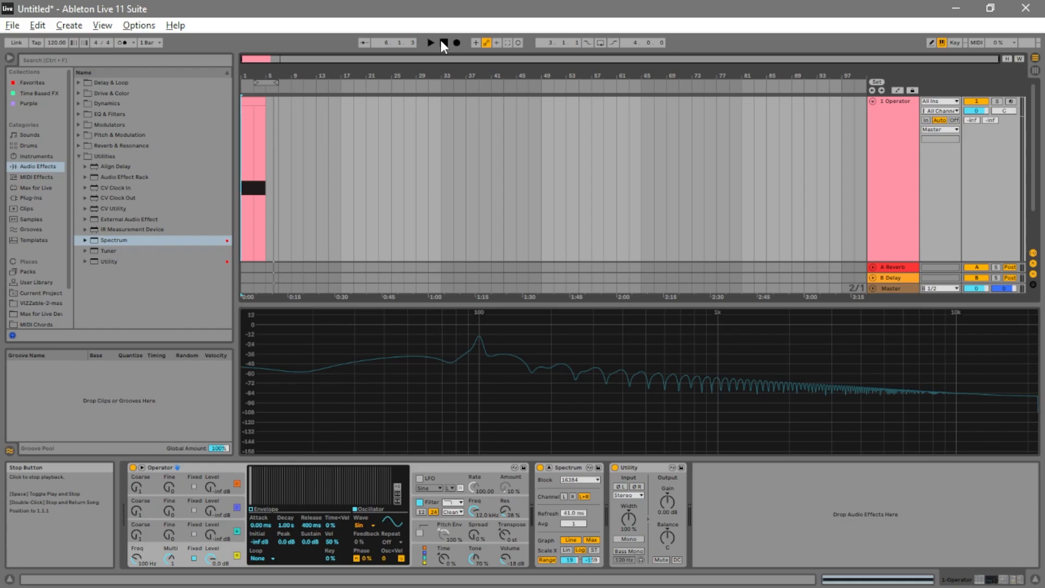
{"action": "left_click", "coordinate": [430, 42]}
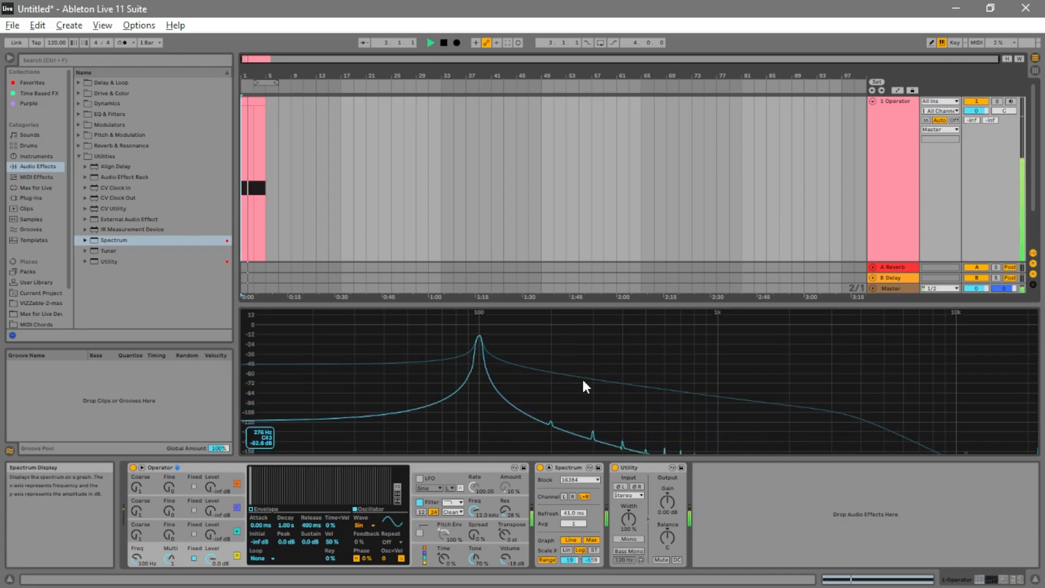
Turn off the Max graph in Spectrum and replay the Operator clip to view only its live curve.
{"action": "left_click", "coordinate": [592, 540]}
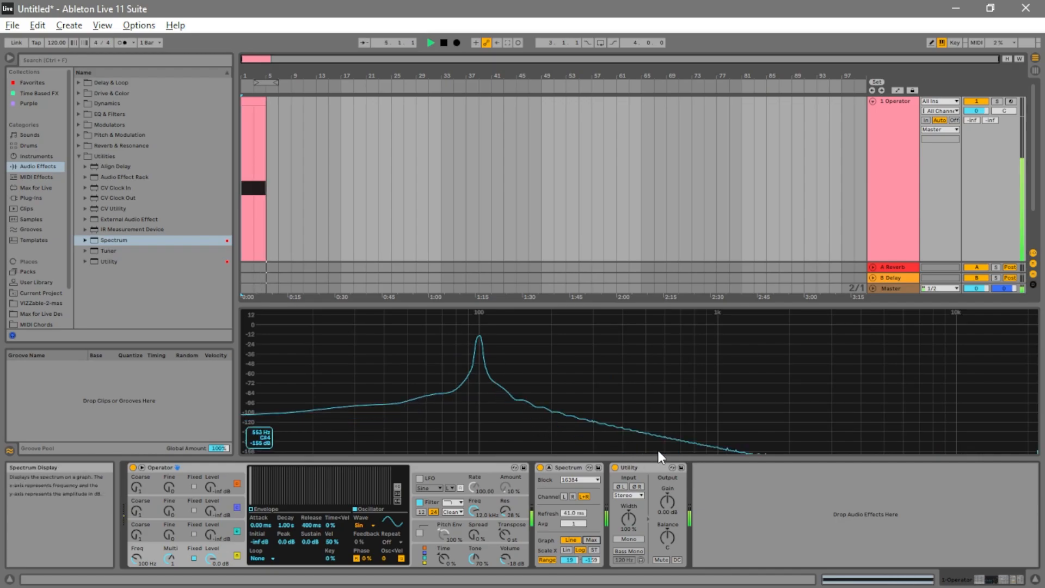
{"action": "left_click", "coordinate": [432, 44]}
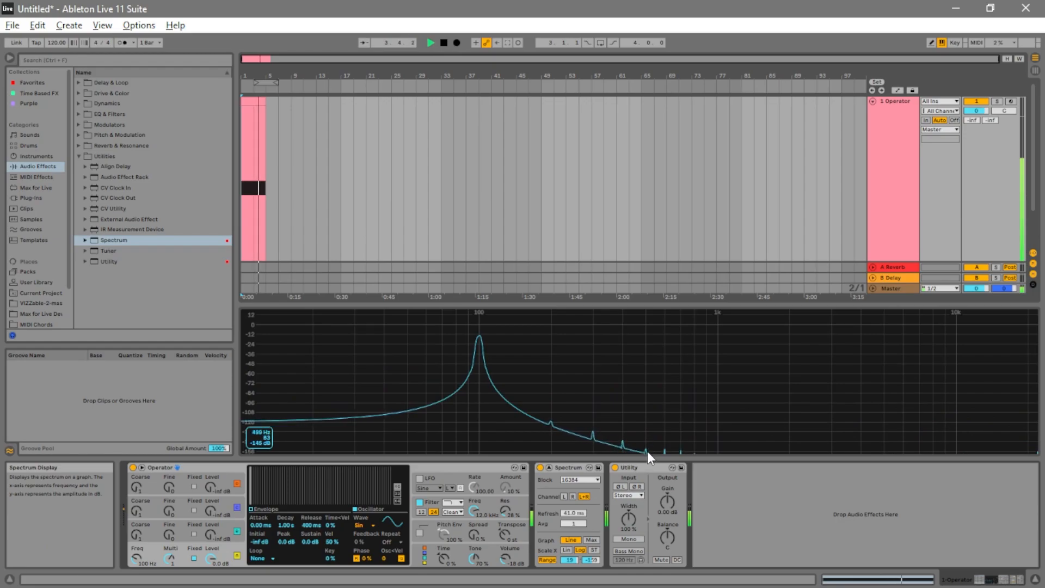
{"action": "left_click", "coordinate": [443, 42]}
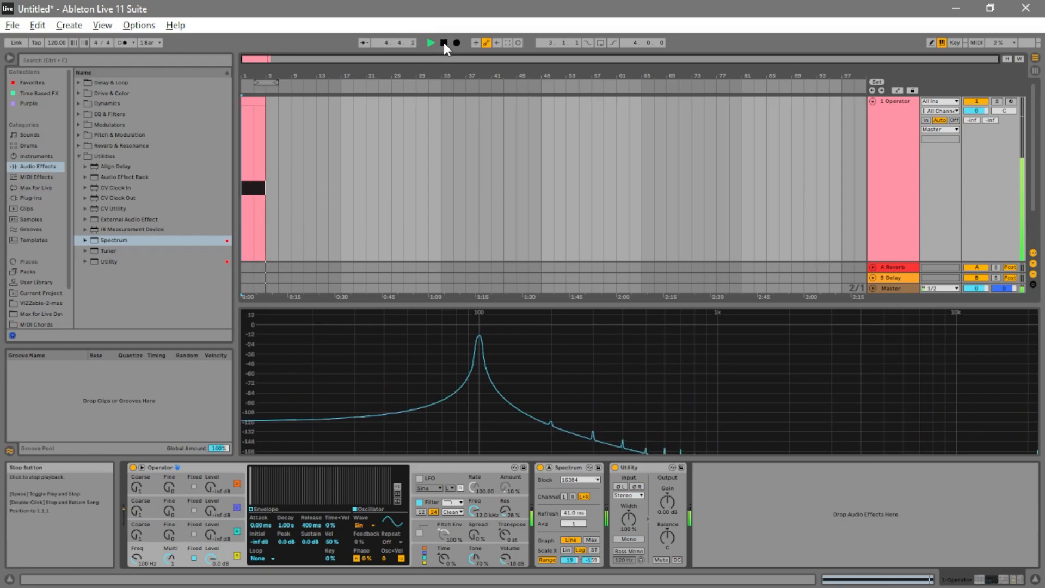
Switch to the tuning spreadsheet in Chrome and set the reference pitch in cell A1 to 100.
{"action": "mouse_move", "coordinate": [214, 582]}
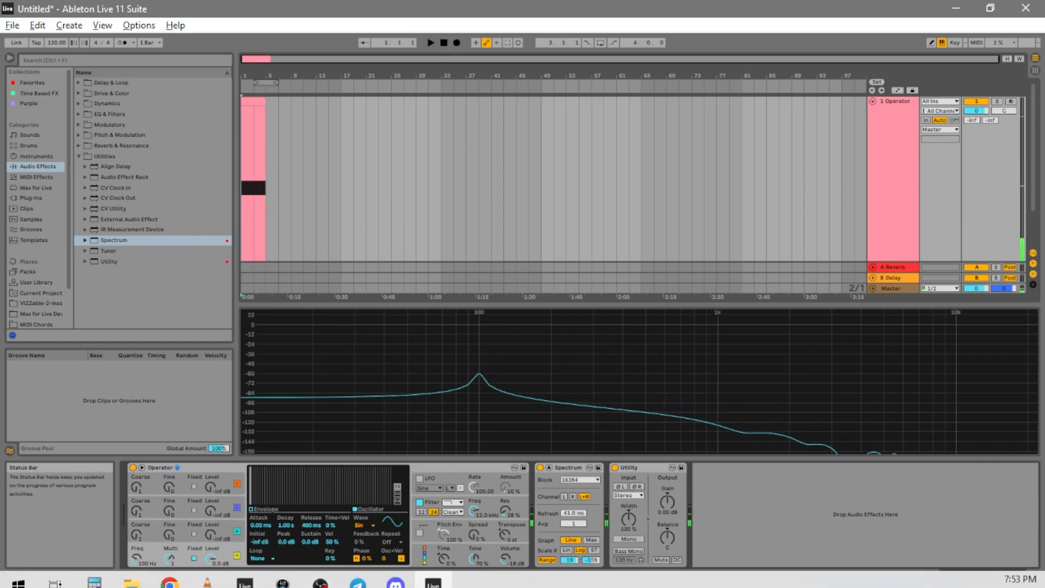
{"action": "left_click", "coordinate": [170, 575]}
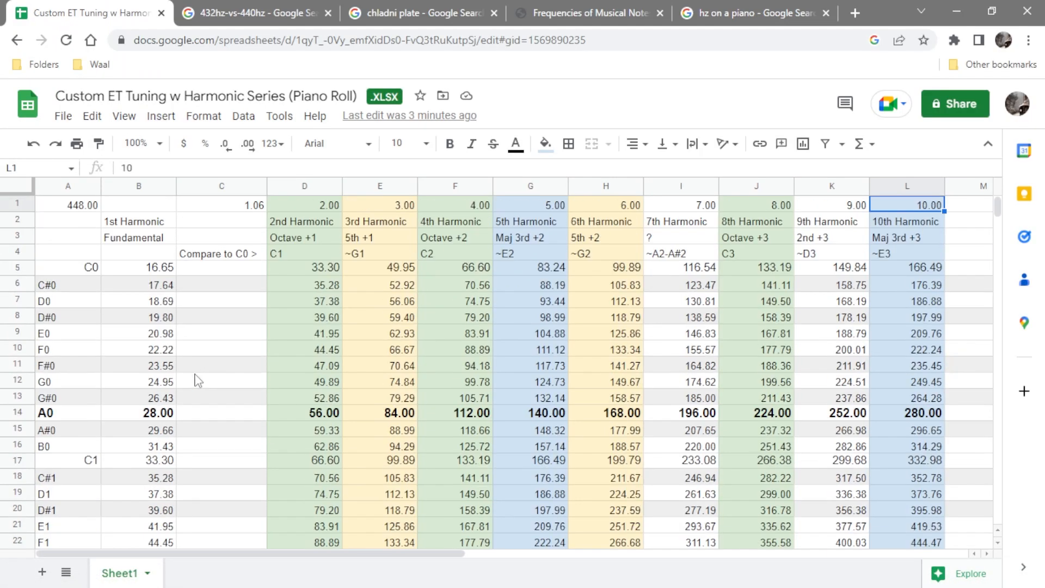
{"action": "left_click", "coordinate": [83, 214]}
{"action": "type", "text": "100"}
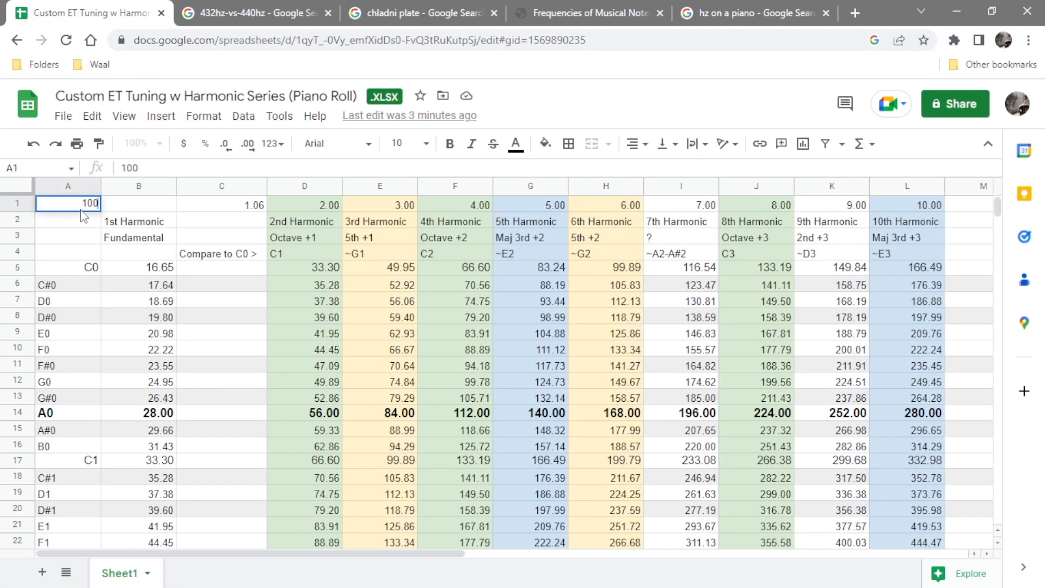
{"action": "key", "text": "Return"}
Examine the A4 row in the spreadsheet, selecting its fundamental and its 2nd to 6th harmonics one after another.
{"action": "scroll", "coordinate": [196, 400], "scroll_direction": "down", "scroll_amount": 15}
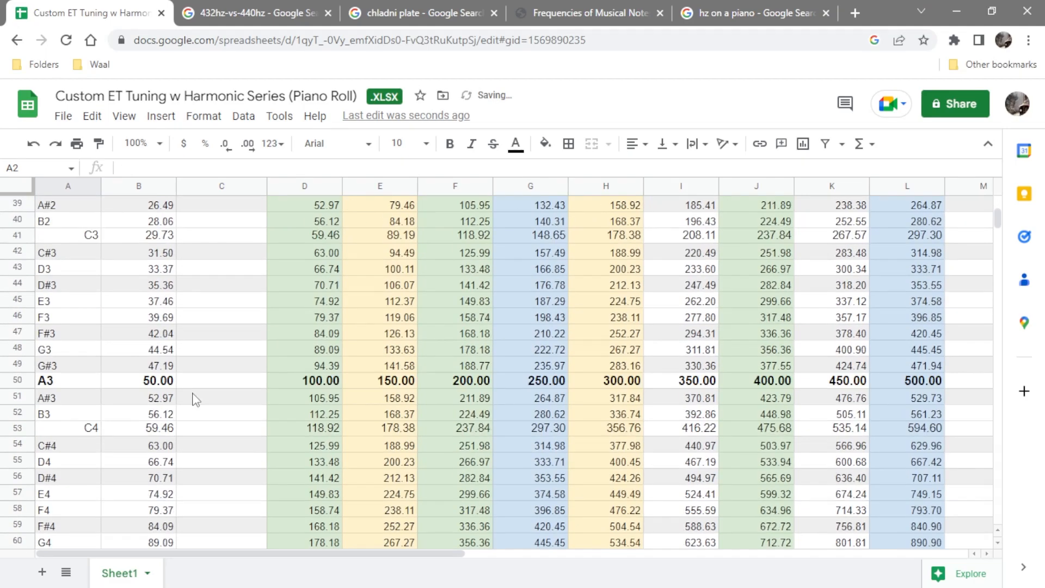
{"action": "left_click", "coordinate": [18, 365]}
{"action": "left_click", "coordinate": [139, 369]}
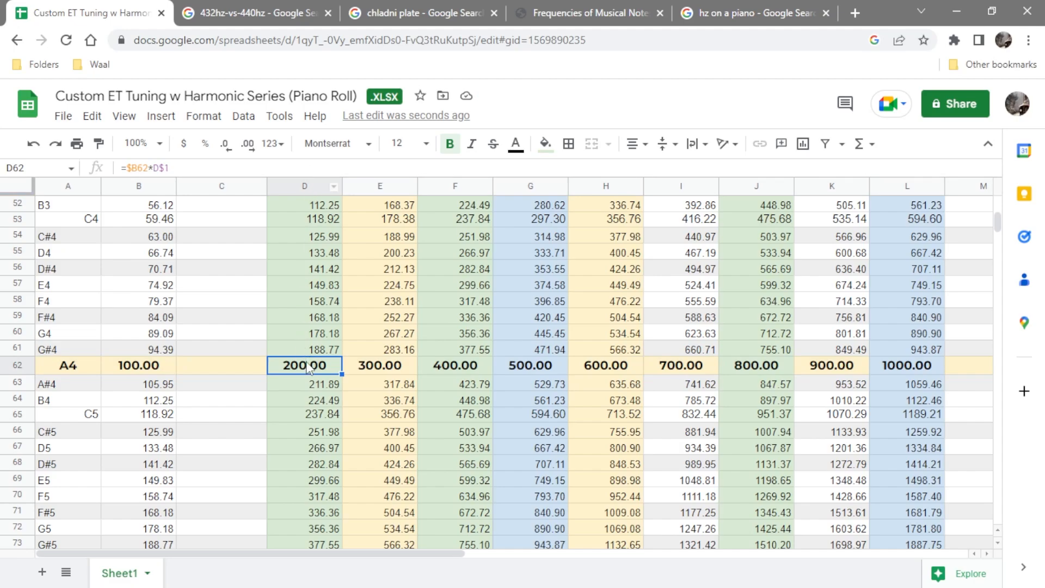
{"action": "left_click", "coordinate": [364, 370]}
{"action": "left_click", "coordinate": [457, 368]}
{"action": "left_click", "coordinate": [536, 369]}
{"action": "left_click", "coordinate": [594, 370]}
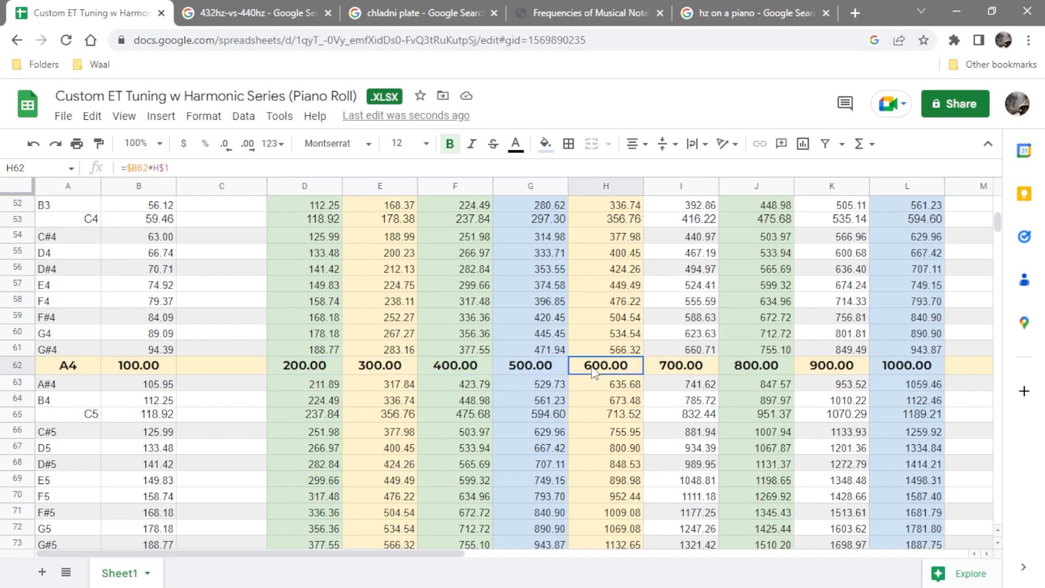
Highlight the even harmonic columns D, F and H together, and afterward the odd harmonic columns E, G and I.
{"action": "scroll", "coordinate": [544, 379], "scroll_direction": "up", "scroll_amount": 15}
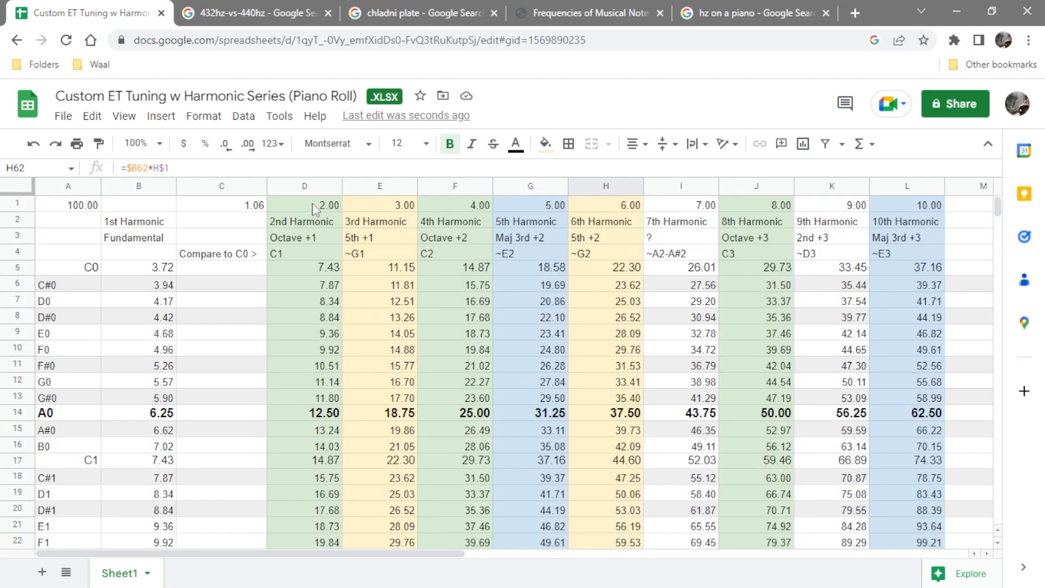
{"action": "left_click", "coordinate": [308, 186]}
{"action": "left_click", "coordinate": [457, 186], "text": "ctrl"}
{"action": "left_click", "coordinate": [640, 188], "text": "ctrl"}
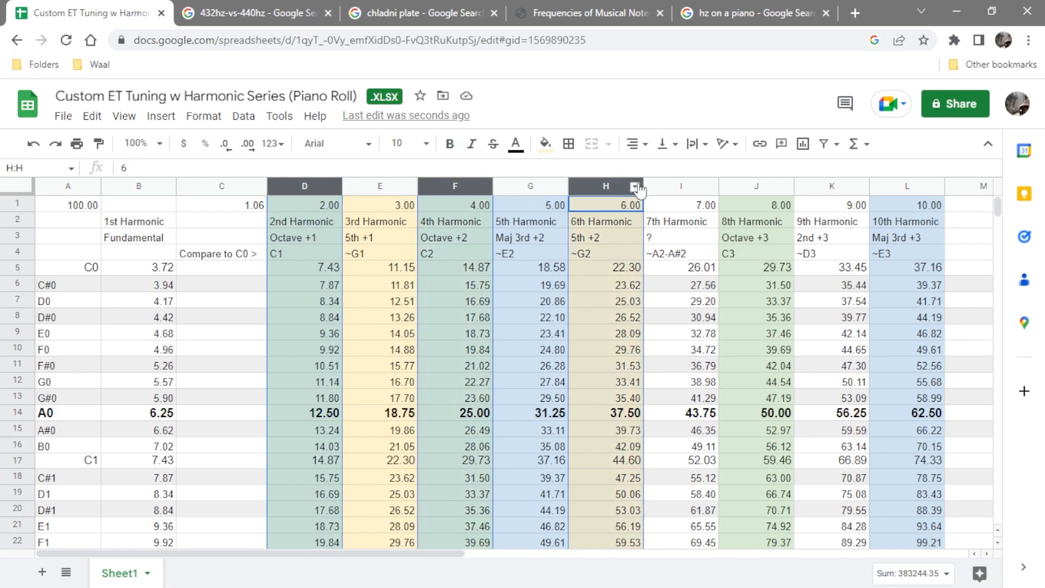
{"action": "left_click", "coordinate": [380, 185]}
{"action": "left_click", "coordinate": [531, 187], "text": "ctrl"}
{"action": "left_click", "coordinate": [681, 186], "text": "ctrl"}
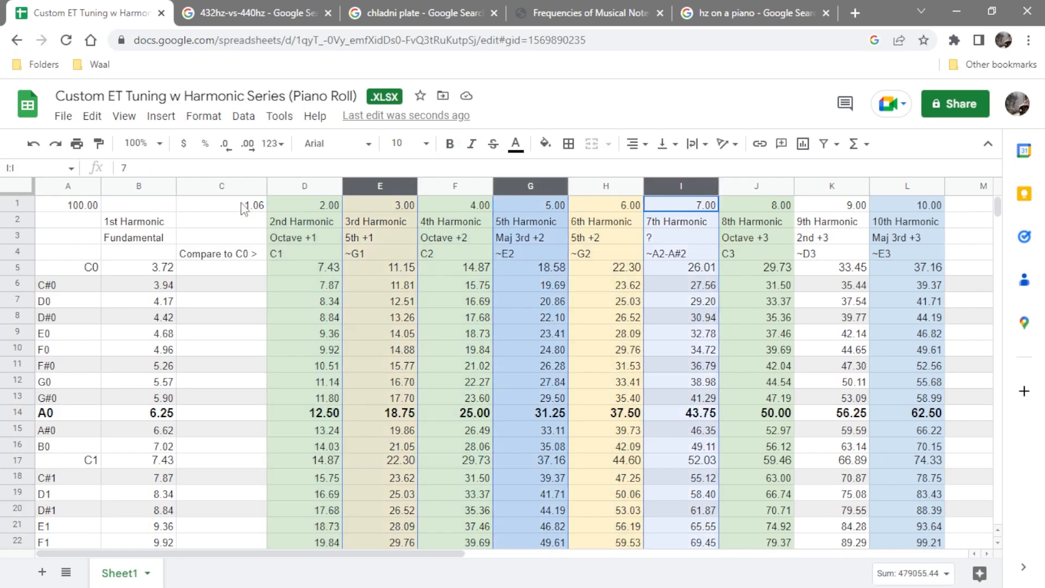
Highlight the octave columns of the 2nd, 4th and 8th harmonics together in the spreadsheet.
{"action": "left_click", "coordinate": [160, 212]}
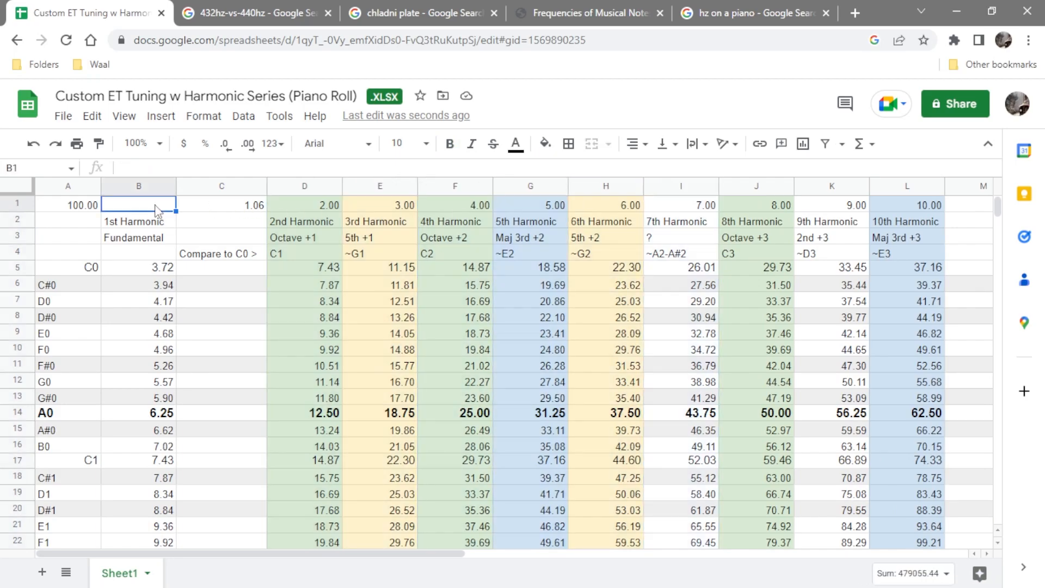
{"action": "left_click", "coordinate": [307, 185]}
{"action": "left_click", "coordinate": [464, 188], "text": "ctrl"}
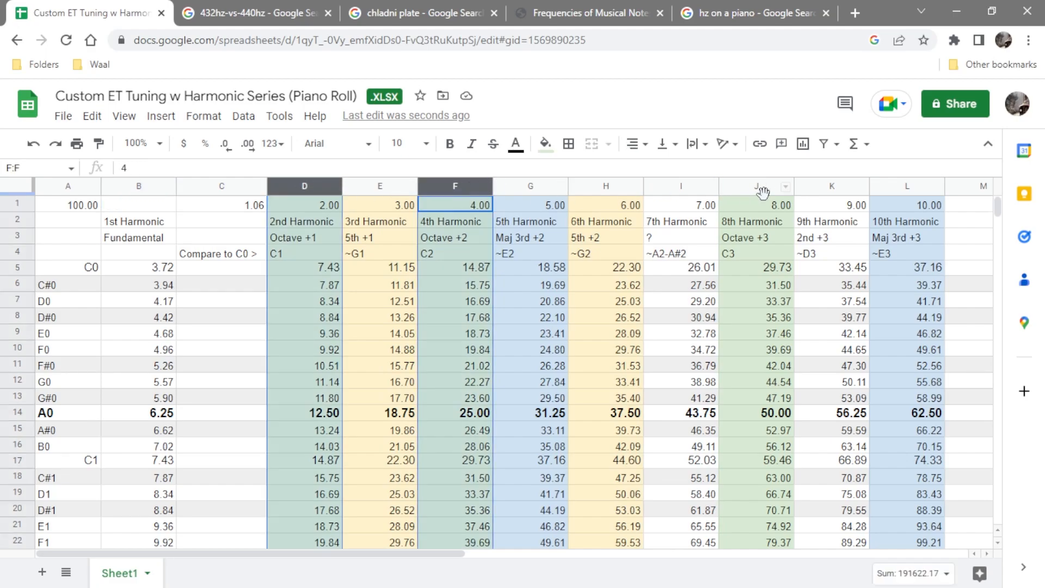
{"action": "left_click", "coordinate": [758, 187], "text": "ctrl"}
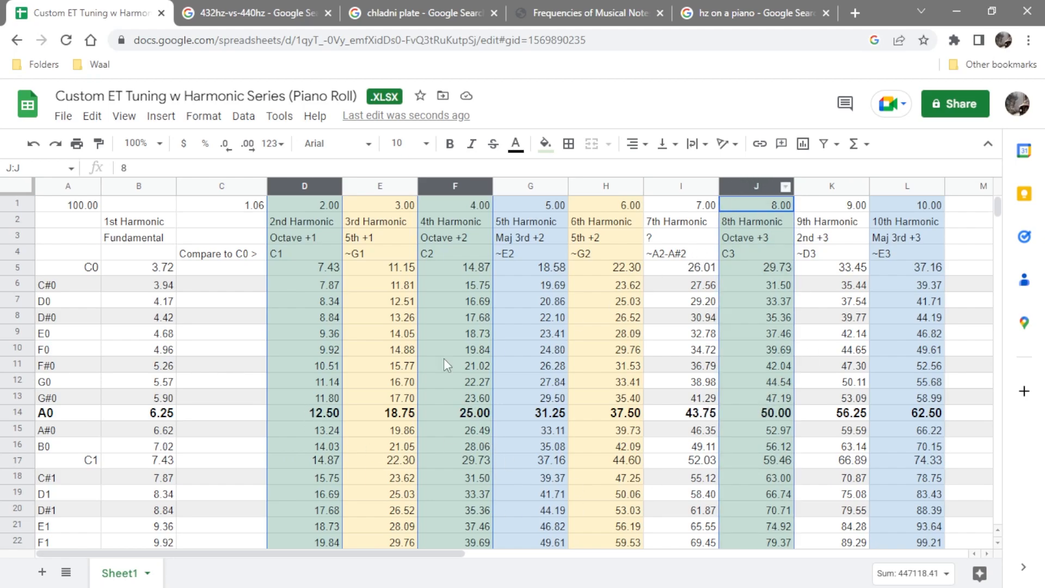
Highlight the major-third columns of the 5th and 10th harmonics together, and return to Ableton Live.
{"action": "left_click", "coordinate": [281, 417]}
{"action": "left_click", "coordinate": [214, 415]}
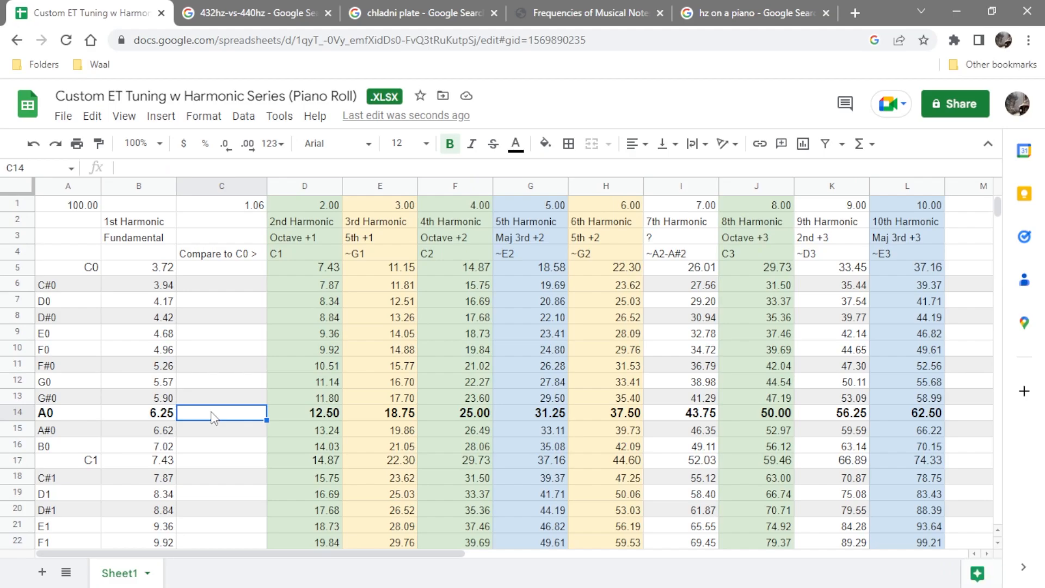
{"action": "left_click", "coordinate": [531, 188]}
{"action": "left_click", "coordinate": [907, 186], "text": "ctrl"}
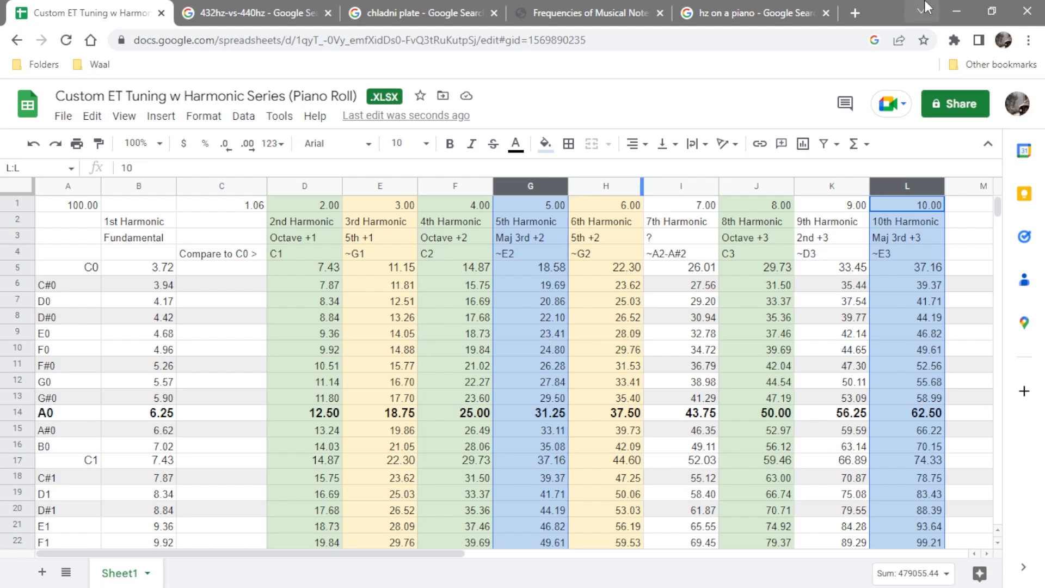
{"action": "left_click", "coordinate": [953, 9]}
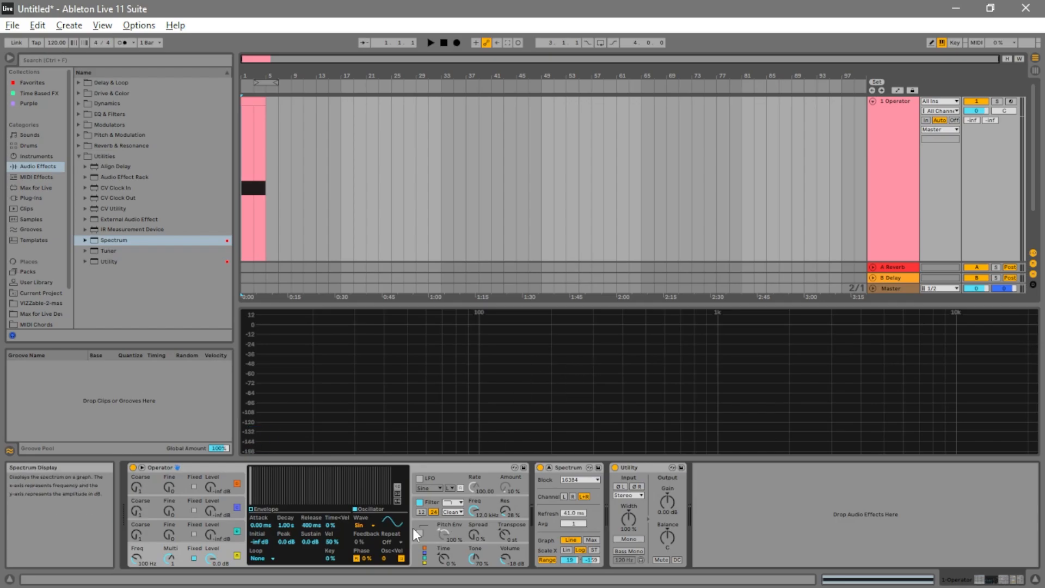
Freeze the Operator track and flatten it to audio.
{"action": "left_click", "coordinate": [892, 152]}
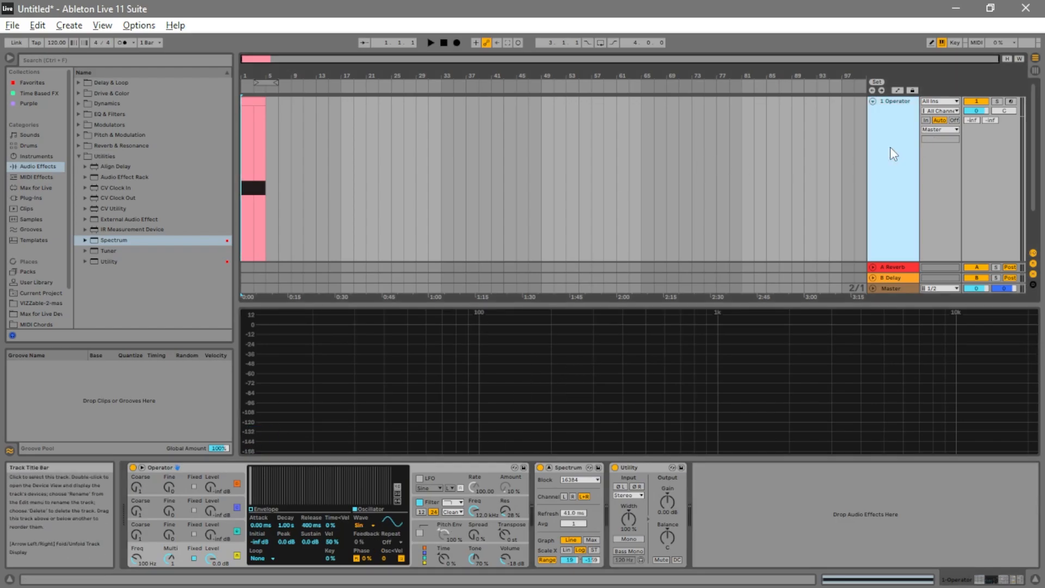
{"action": "right_click", "coordinate": [891, 148]}
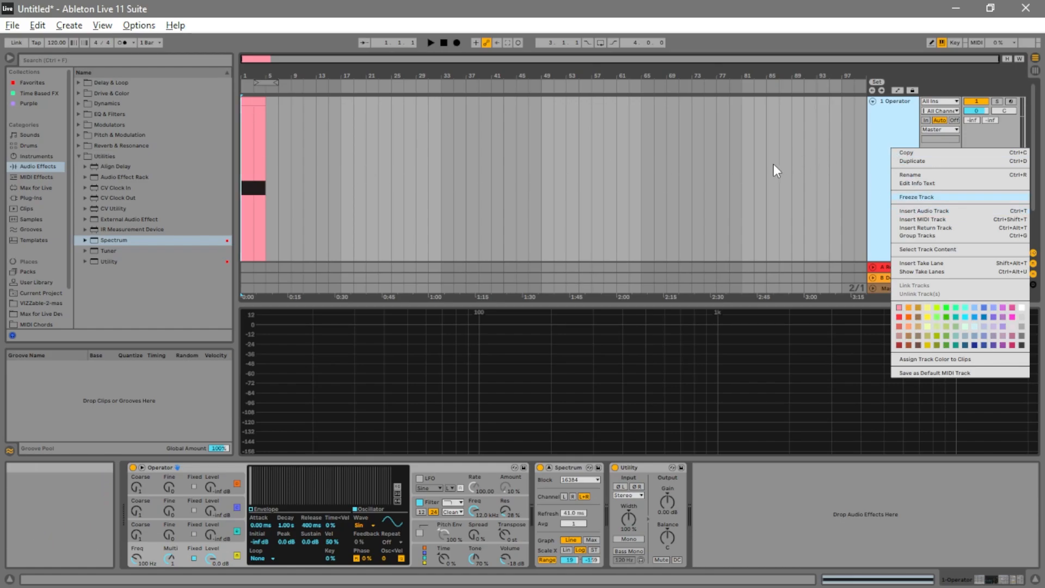
{"action": "left_click", "coordinate": [917, 197]}
{"action": "right_click", "coordinate": [897, 148]}
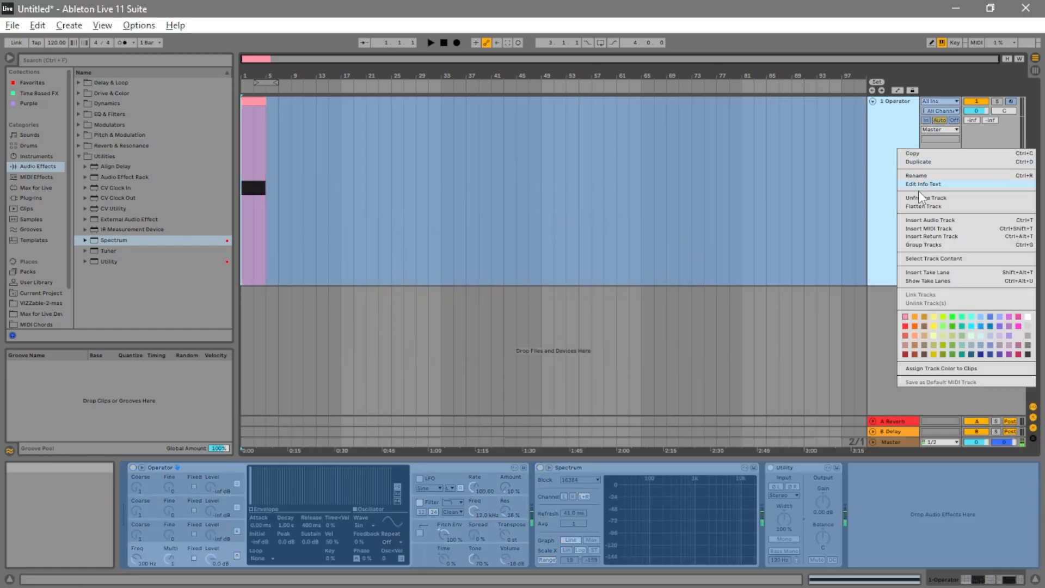
{"action": "left_click", "coordinate": [924, 205]}
Examine the individual wave cycles at the start of the flattened Operator audio clip.
{"action": "left_click", "coordinate": [255, 101]}
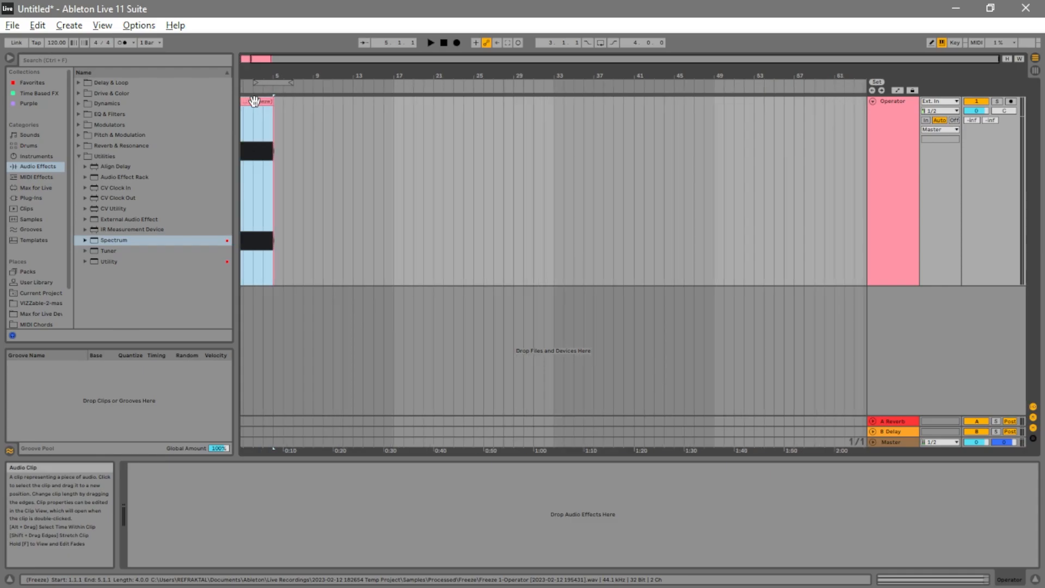
{"action": "scroll", "coordinate": [276, 161], "scroll_direction": "up", "scroll_amount": 10}
{"action": "scroll", "coordinate": [353, 276], "scroll_direction": "left", "scroll_amount": 5}
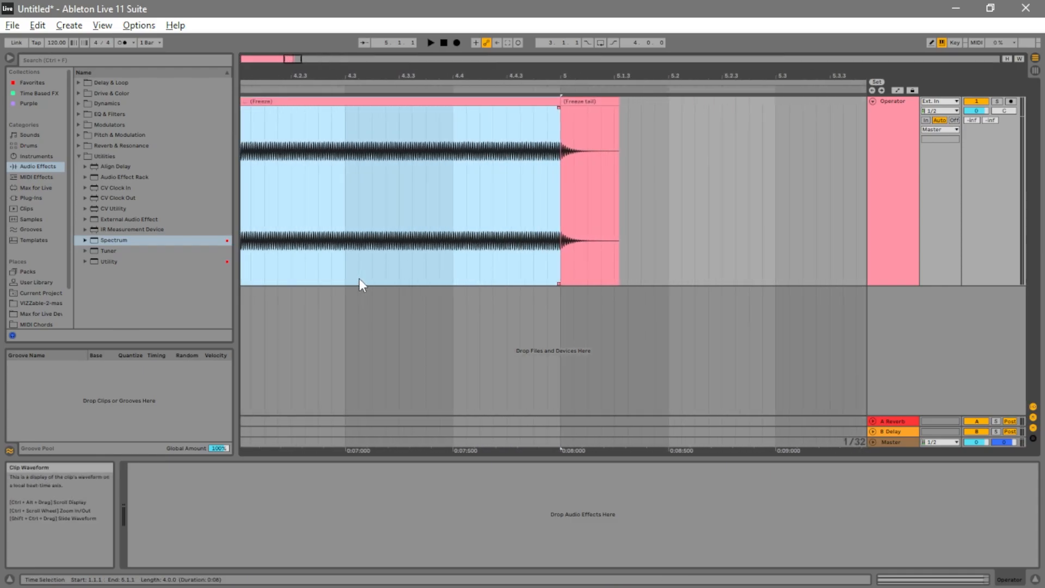
{"action": "key", "text": "Home"}
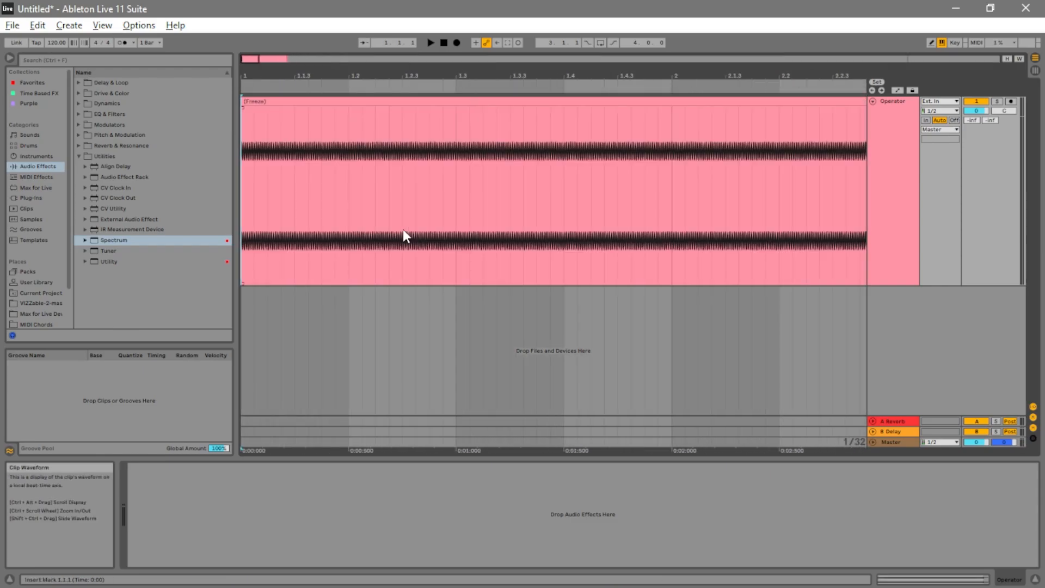
{"action": "left_click", "coordinate": [445, 104]}
{"action": "key", "text": "plus"}
{"action": "key", "text": "plus"}
{"action": "key", "text": "plus"}
{"action": "key", "text": "plus"}
{"action": "key", "text": "plus"}
{"action": "key", "text": "plus"}
{"action": "key", "text": "plus"}
{"action": "key", "text": "plus"}
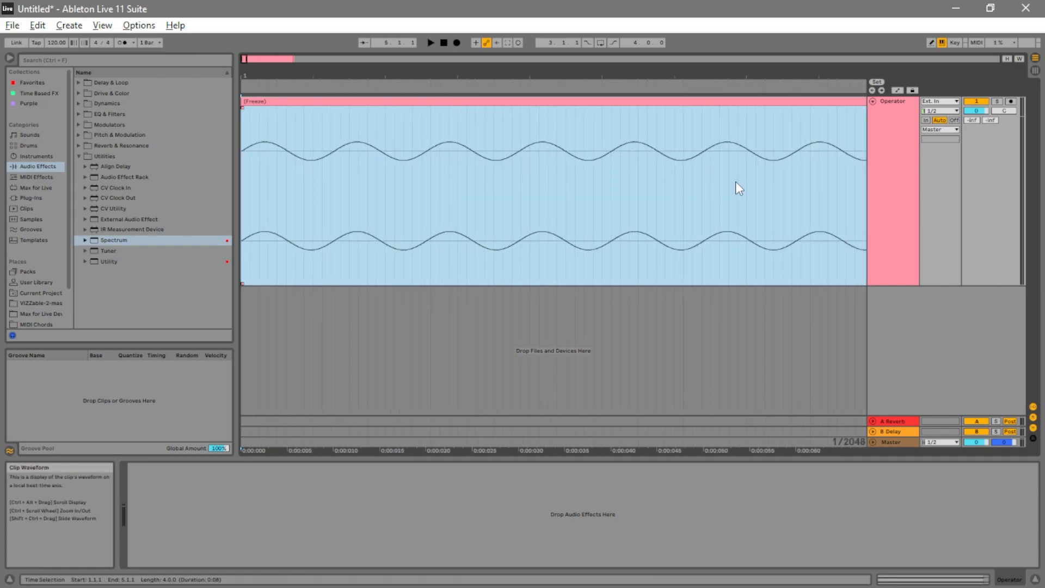
Undo the flattening and freezing of the Operator track, and set oscillator A's waveform to Square D.
{"action": "left_click", "coordinate": [736, 181]}
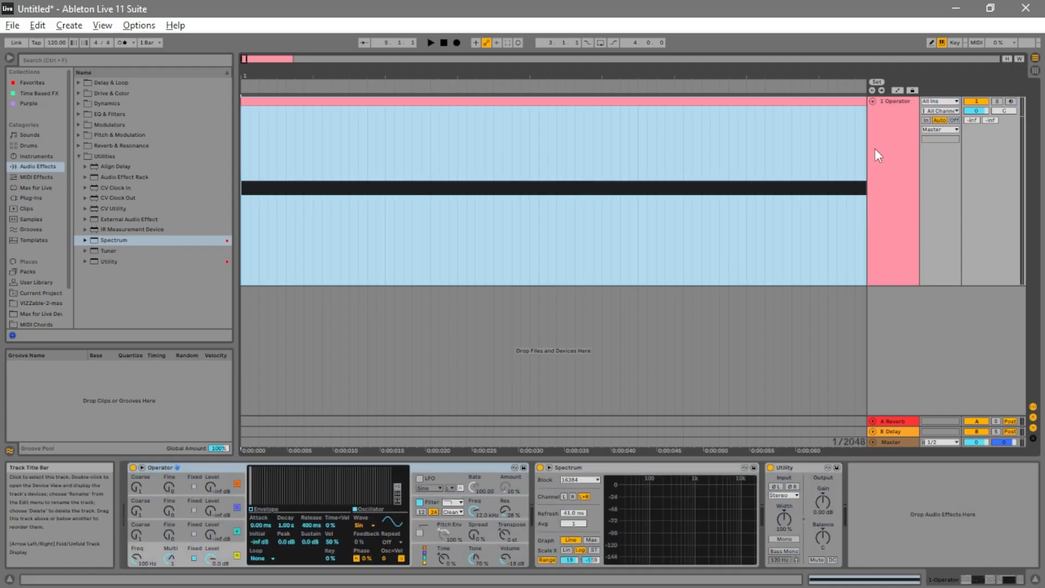
{"action": "left_click", "coordinate": [361, 525]}
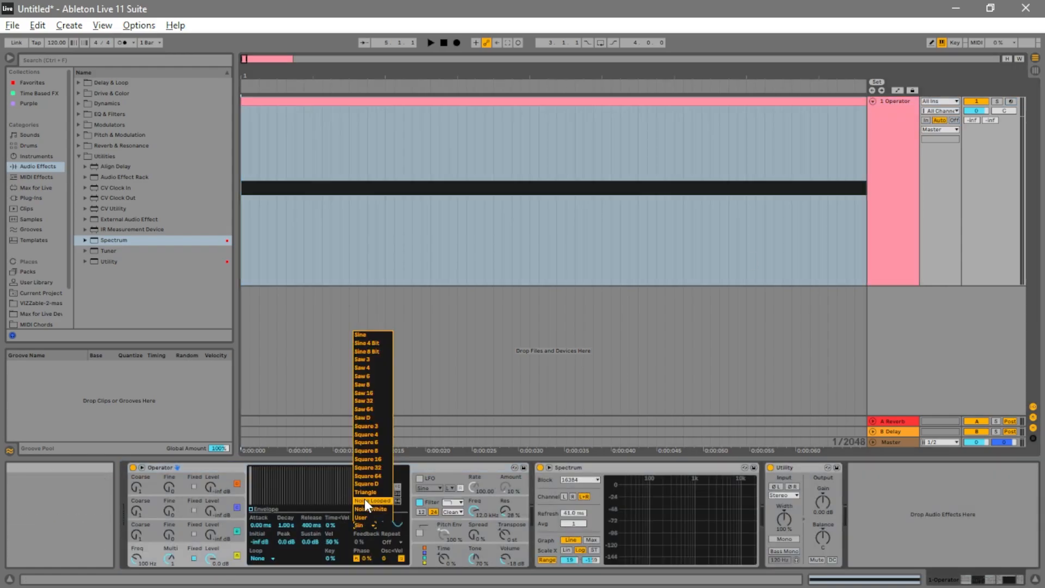
{"action": "left_click", "coordinate": [376, 483]}
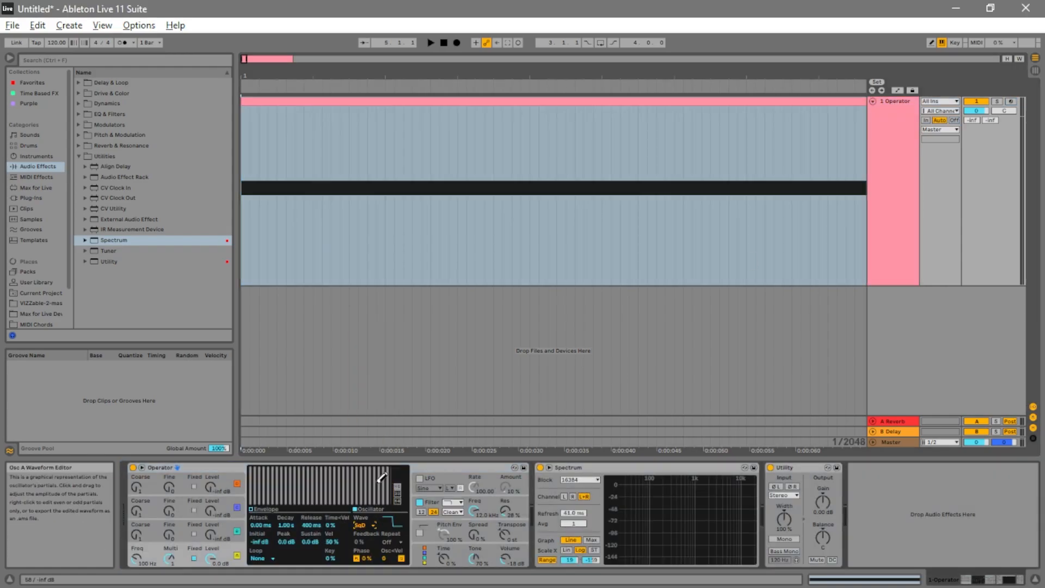
Freeze and flatten the Operator track to inspect the Square D wave shape, and undo both operations.
{"action": "right_click", "coordinate": [898, 193]}
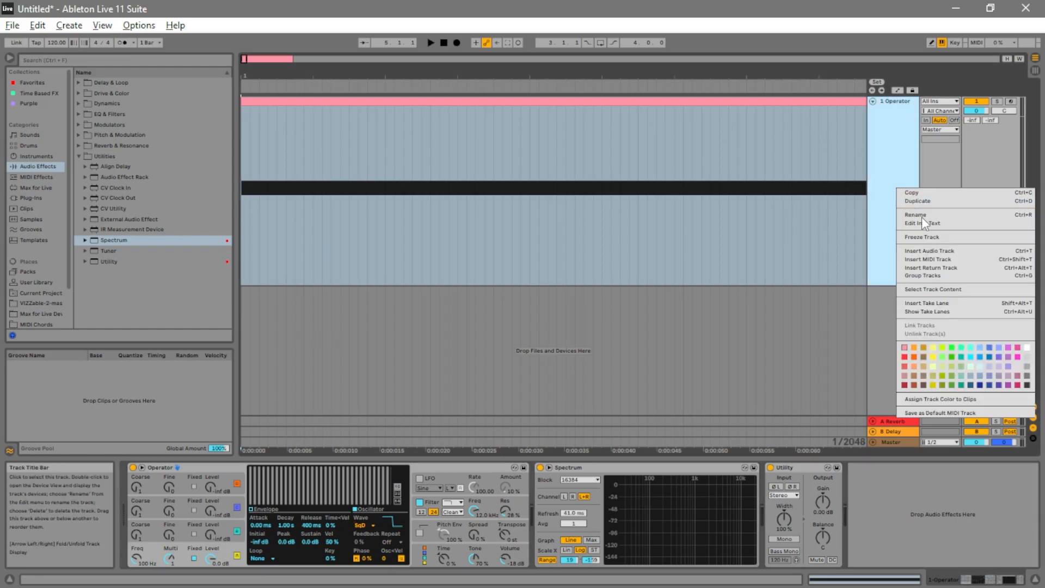
{"action": "left_click", "coordinate": [931, 234]}
{"action": "right_click", "coordinate": [881, 200]}
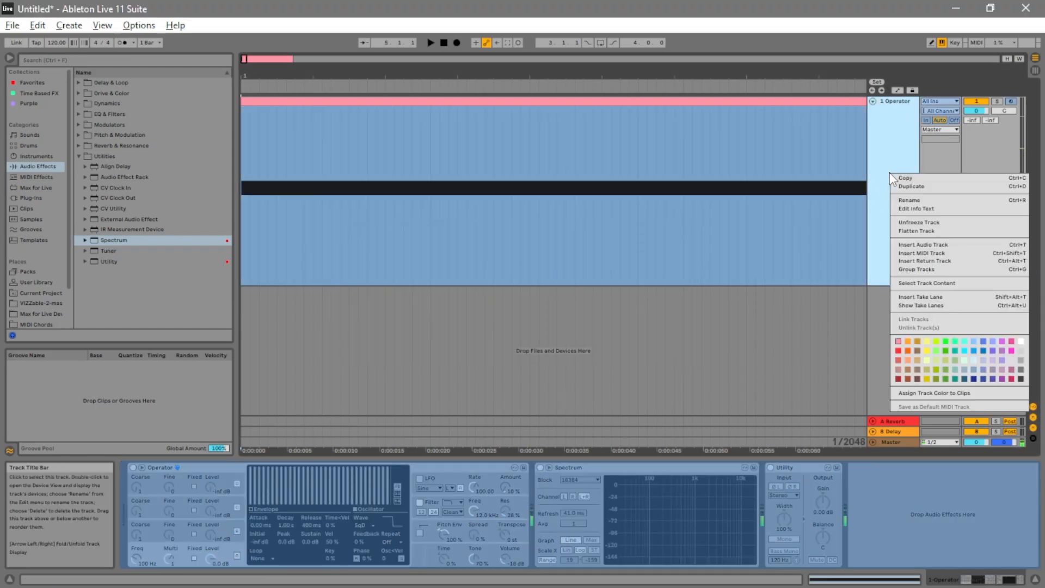
{"action": "left_click", "coordinate": [910, 230]}
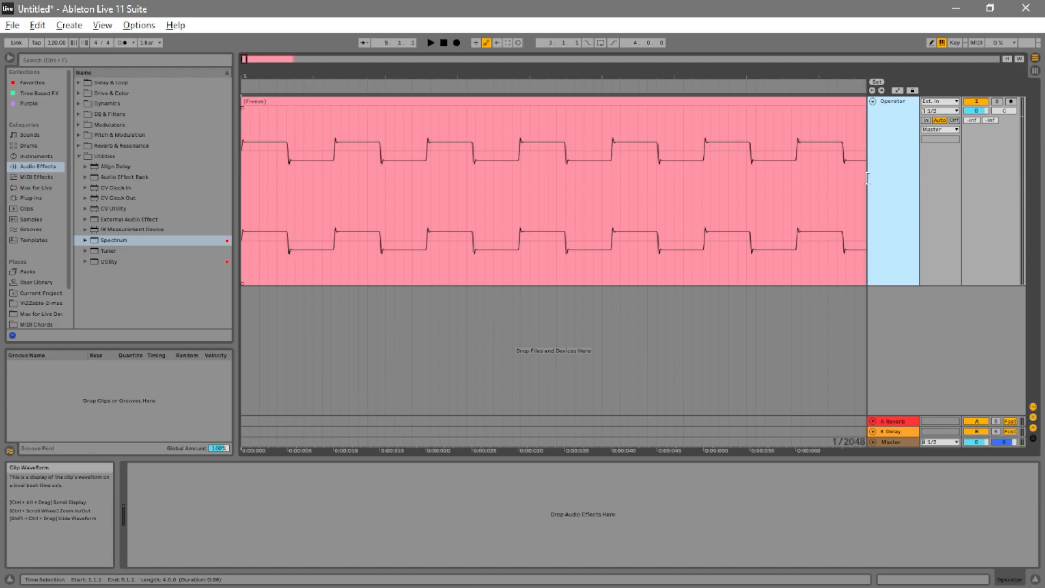
{"action": "key", "text": "ctrl+z"}
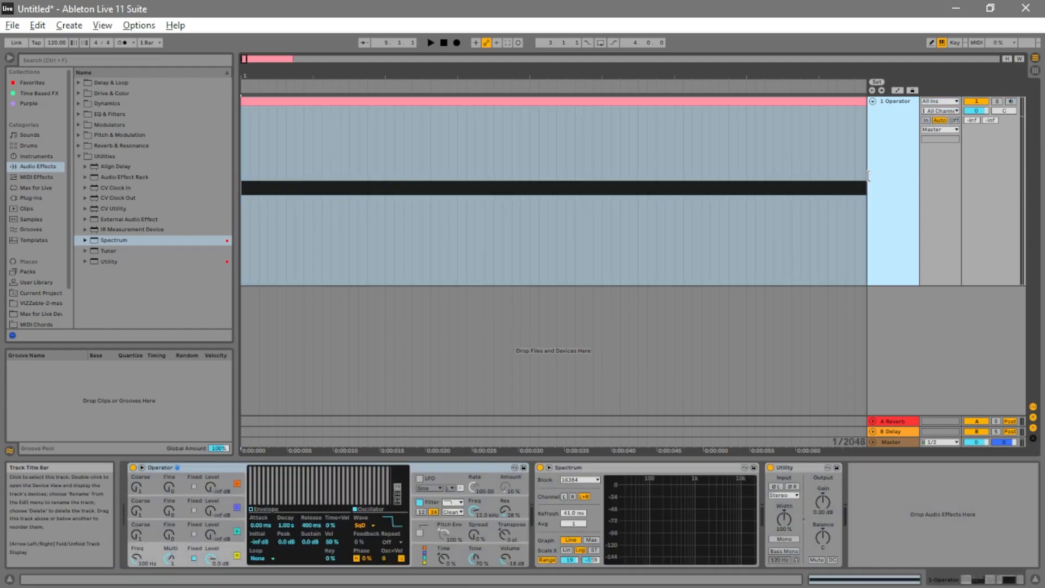
Set oscillator A's waveform to Square 3, play the clip from the start with the Spectrum display enlarged, and stop playback.
{"action": "left_click", "coordinate": [370, 525]}
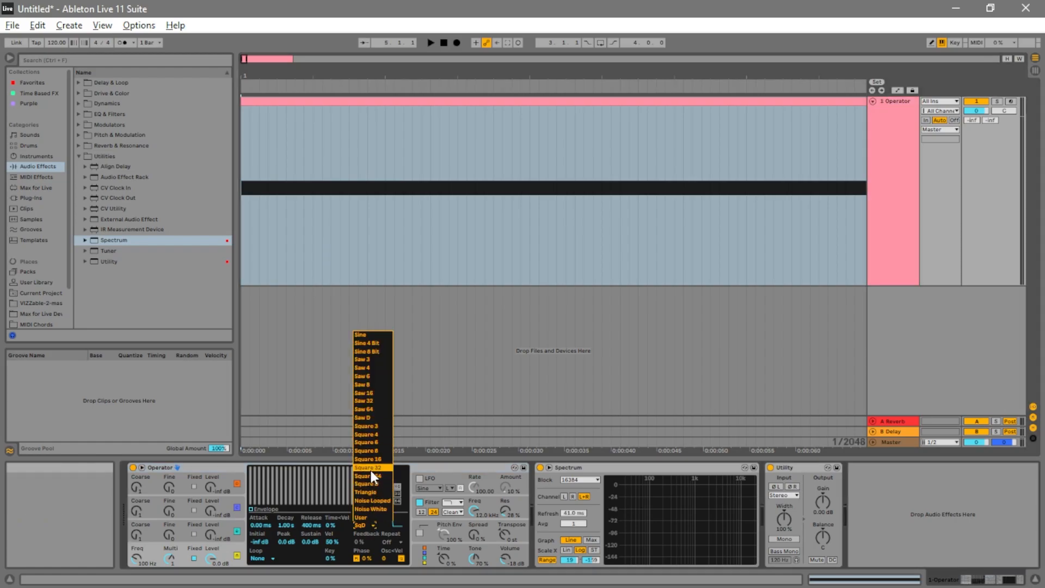
{"action": "left_click", "coordinate": [381, 432]}
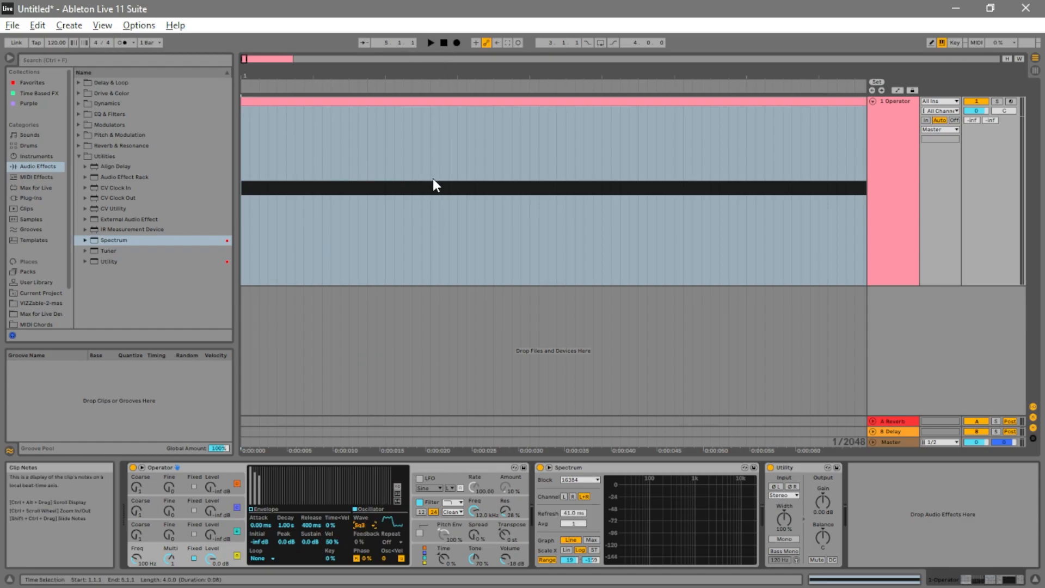
{"action": "scroll", "coordinate": [457, 109], "scroll_direction": "down", "scroll_amount": 5}
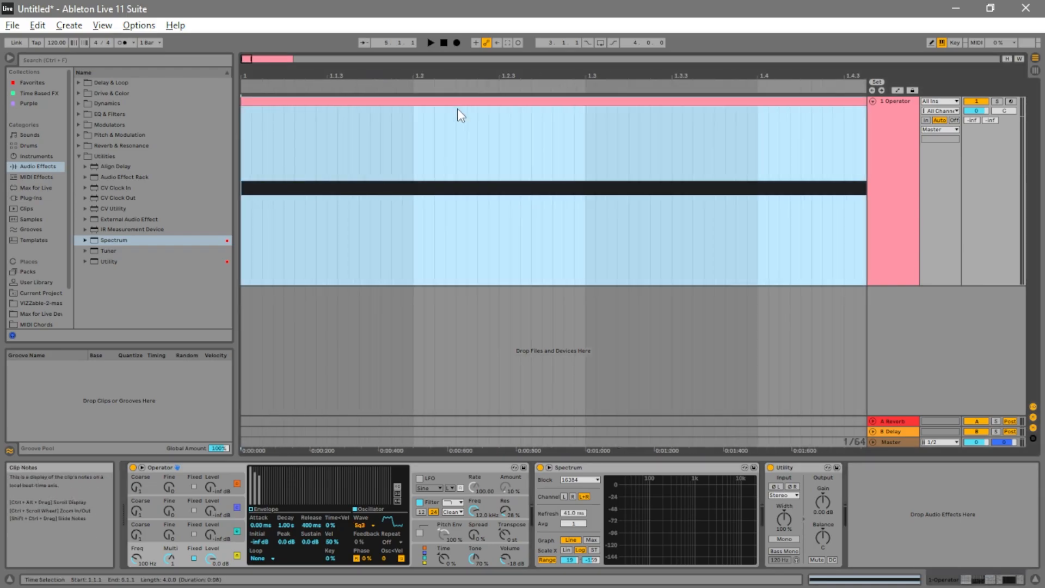
{"action": "scroll", "coordinate": [458, 109], "scroll_direction": "down", "scroll_amount": 3}
{"action": "left_click", "coordinate": [442, 46]}
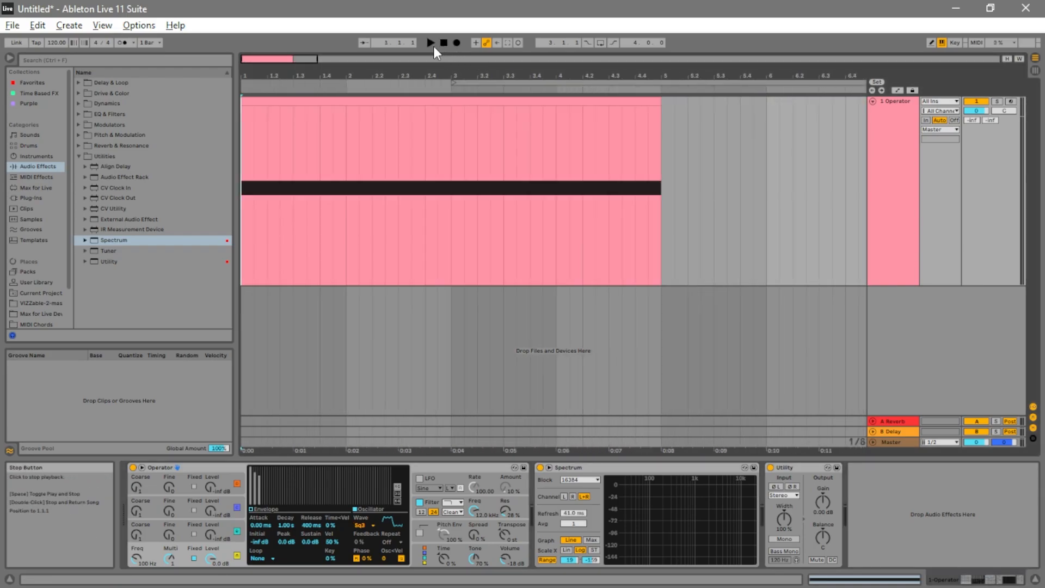
{"action": "left_click", "coordinate": [433, 44]}
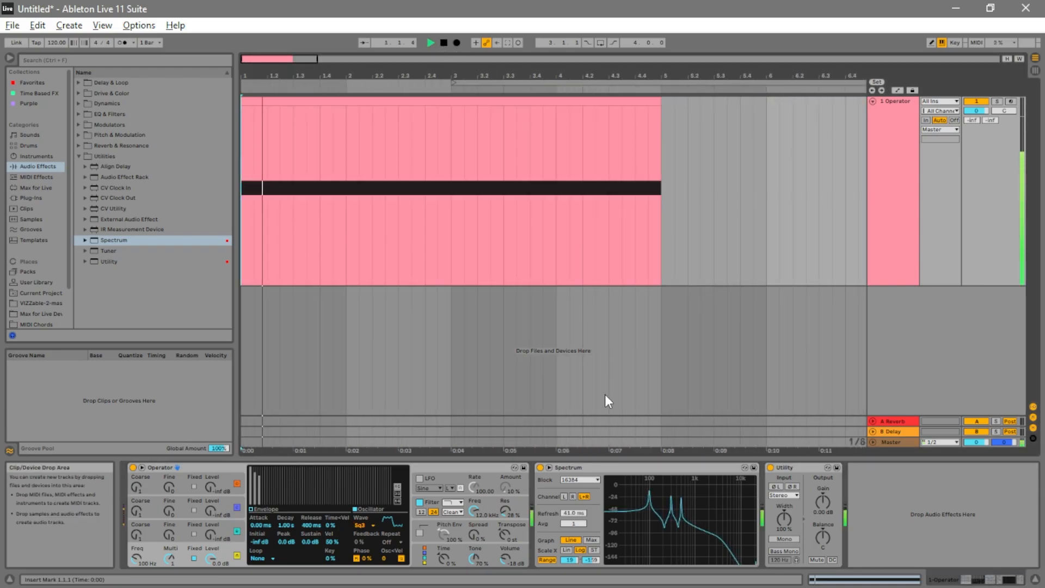
{"action": "left_click", "coordinate": [550, 467]}
{"action": "left_click", "coordinate": [444, 42]}
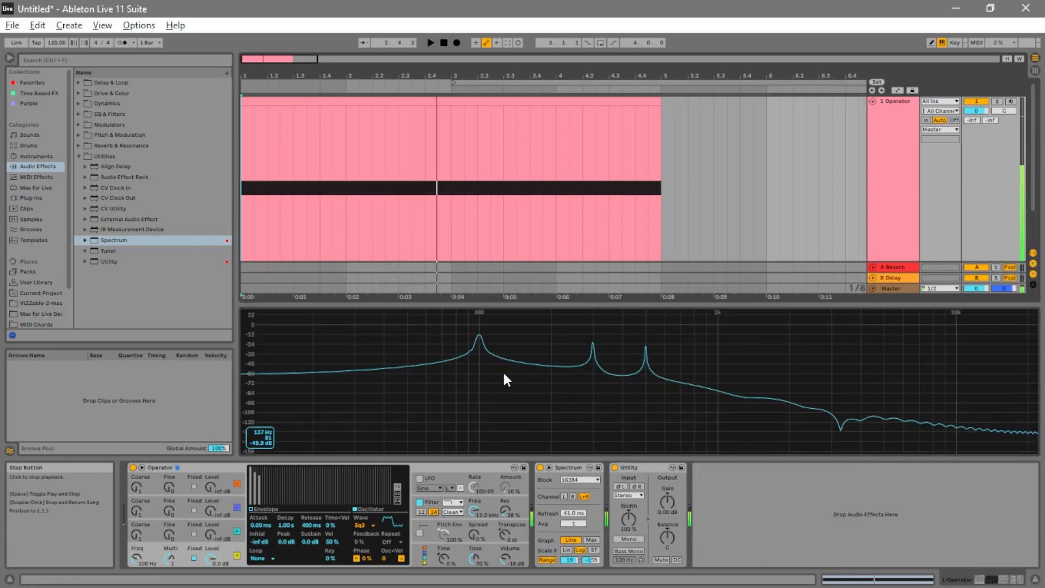
Turn on the Spectrum's Max graph and restart playback from the beginning.
{"action": "left_click", "coordinate": [591, 540]}
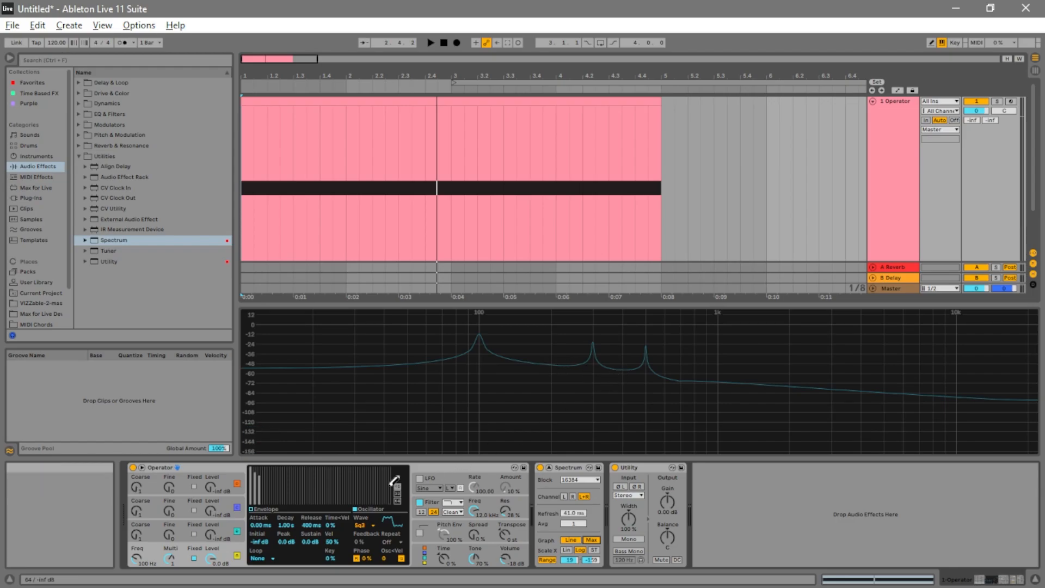
{"action": "left_click", "coordinate": [444, 43]}
{"action": "left_click", "coordinate": [430, 42]}
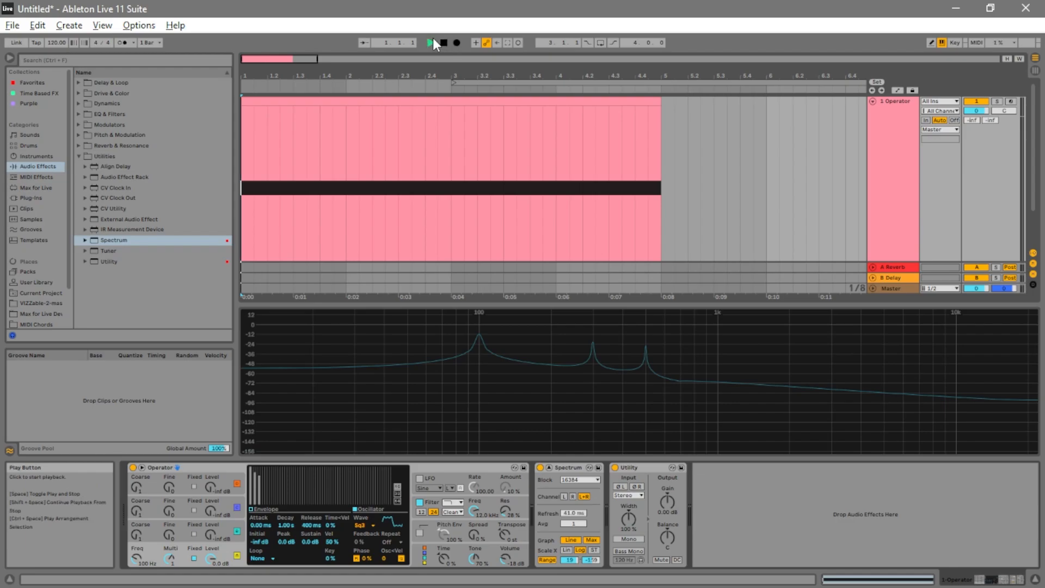
Switch oscillator A's waveform through Square 4, Square 6 and Square 8 during playback.
{"action": "left_click", "coordinate": [365, 525]}
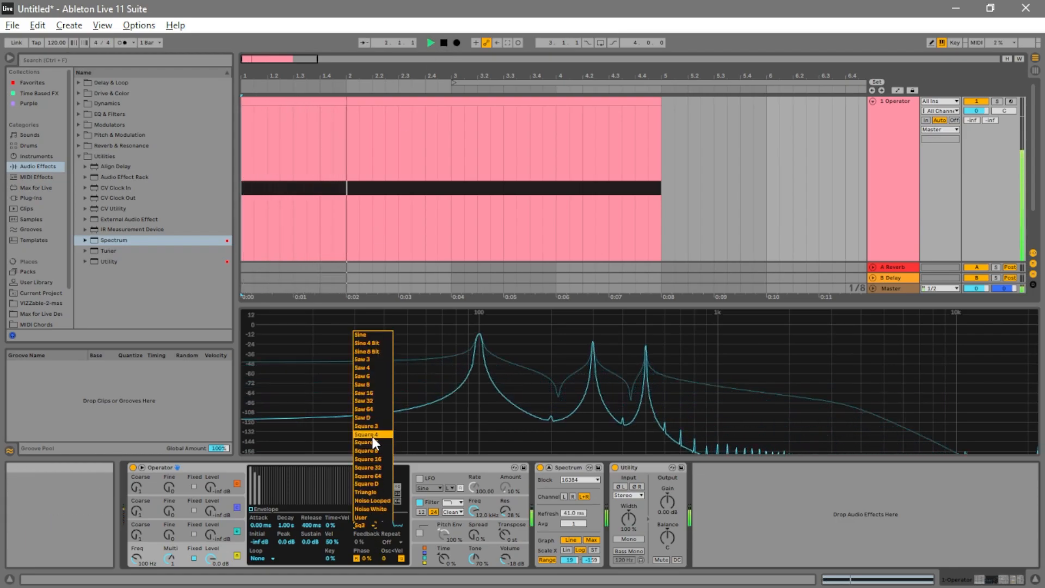
{"action": "left_click", "coordinate": [372, 436]}
{"action": "left_click", "coordinate": [358, 525]}
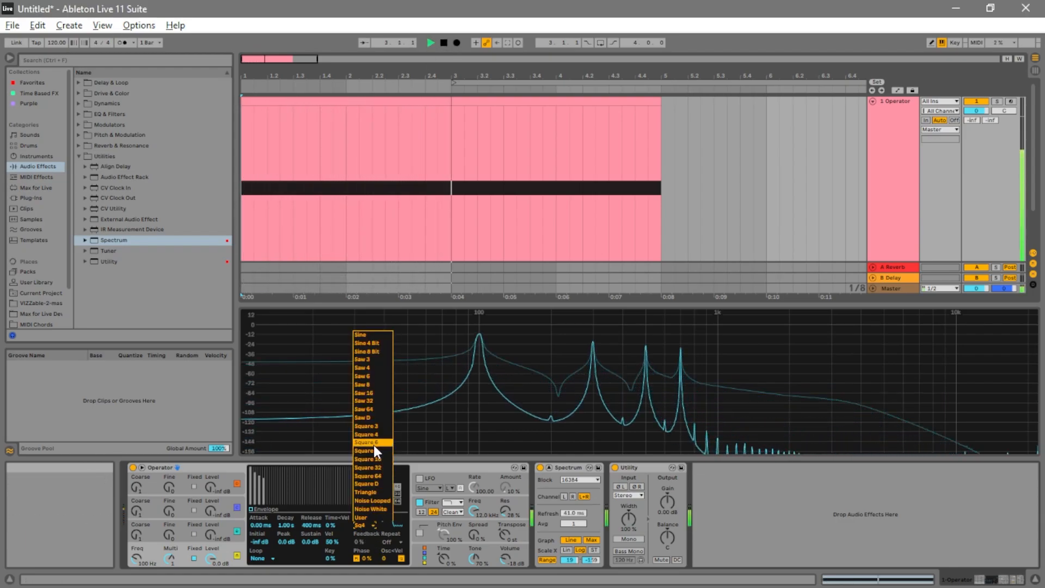
{"action": "left_click", "coordinate": [373, 443]}
{"action": "left_click", "coordinate": [363, 526]}
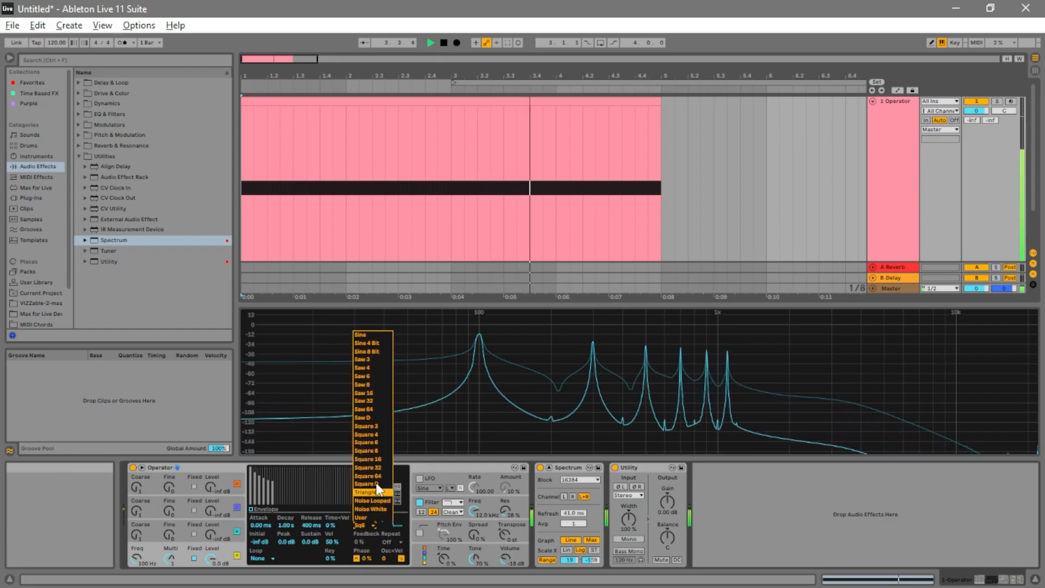
{"action": "left_click", "coordinate": [367, 450]}
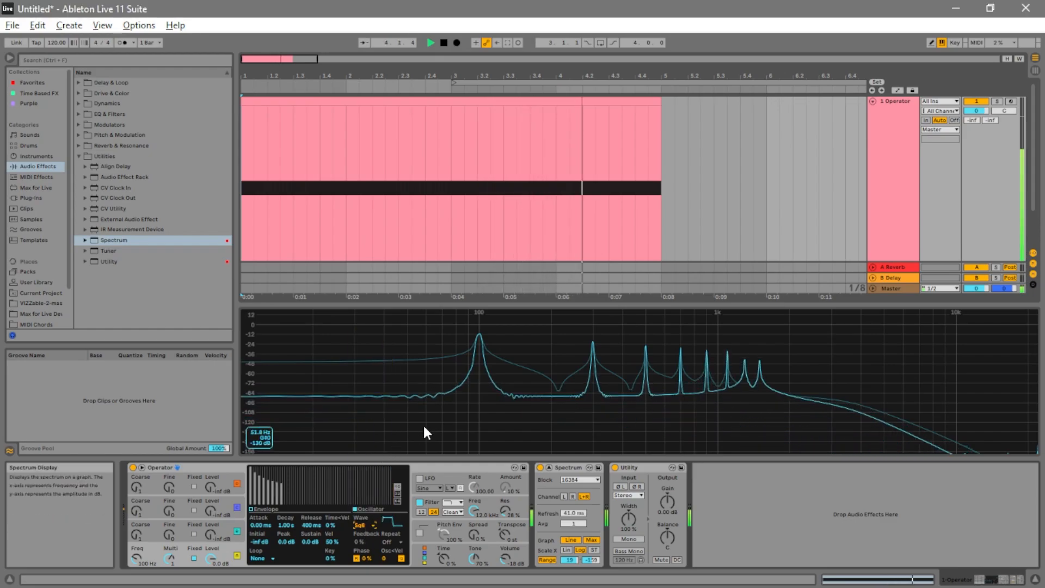
Restart playback, set oscillator A's waveform to Square D, and stop playback.
{"action": "left_click", "coordinate": [433, 42]}
{"action": "left_click", "coordinate": [370, 525]}
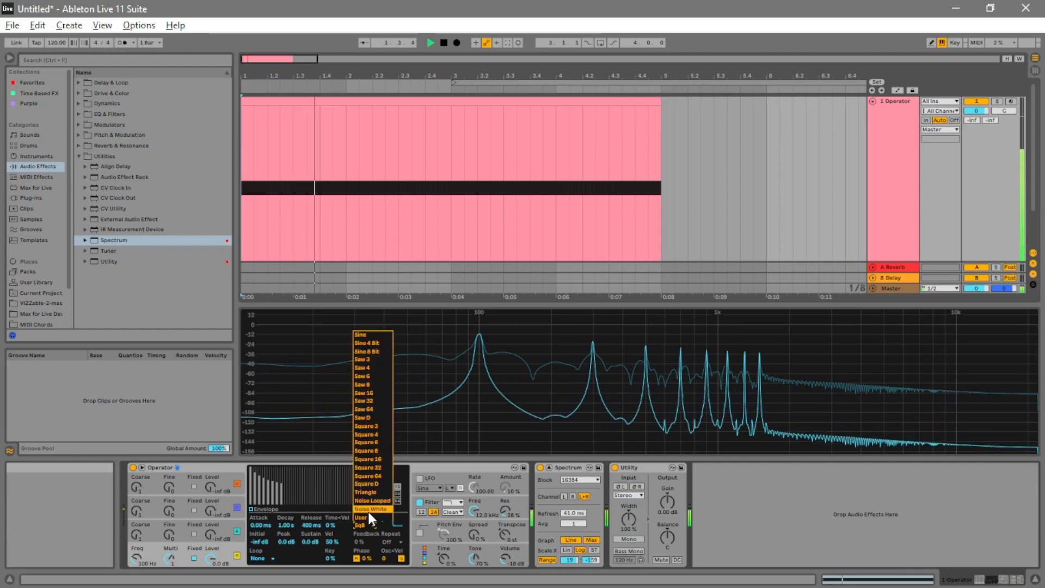
{"action": "left_click", "coordinate": [367, 486]}
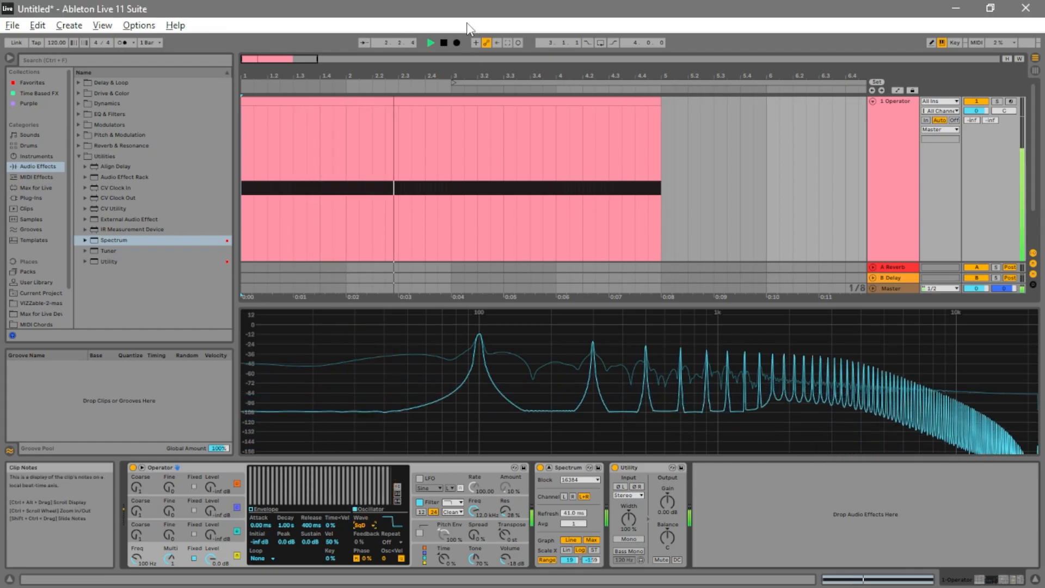
{"action": "left_click", "coordinate": [444, 41]}
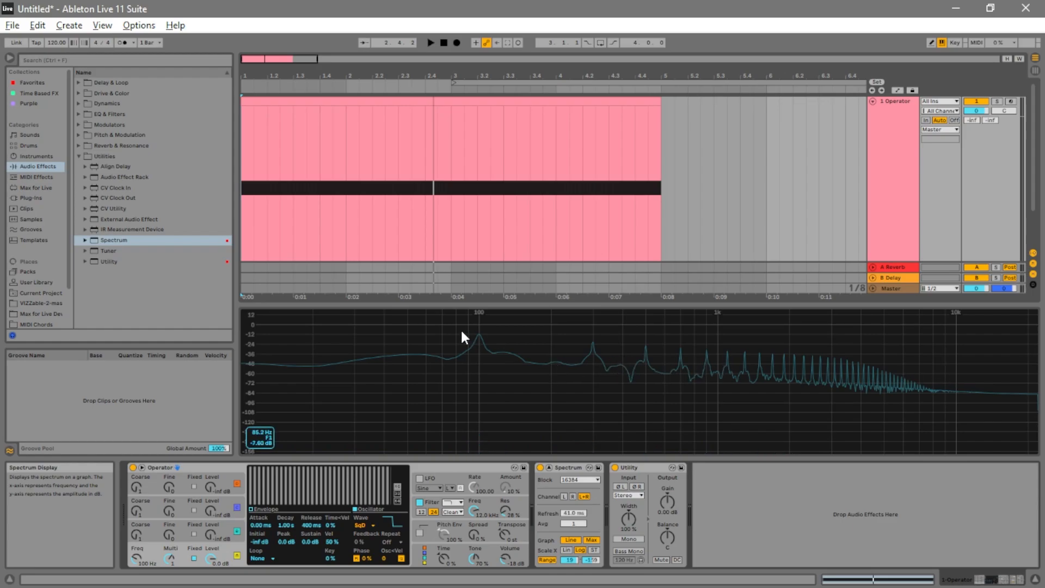
Set oscillator A's waveform to Triangle and play the clip from the start to show its harmonics in the Spectrum.
{"action": "left_click", "coordinate": [365, 525]}
{"action": "left_click", "coordinate": [365, 492]}
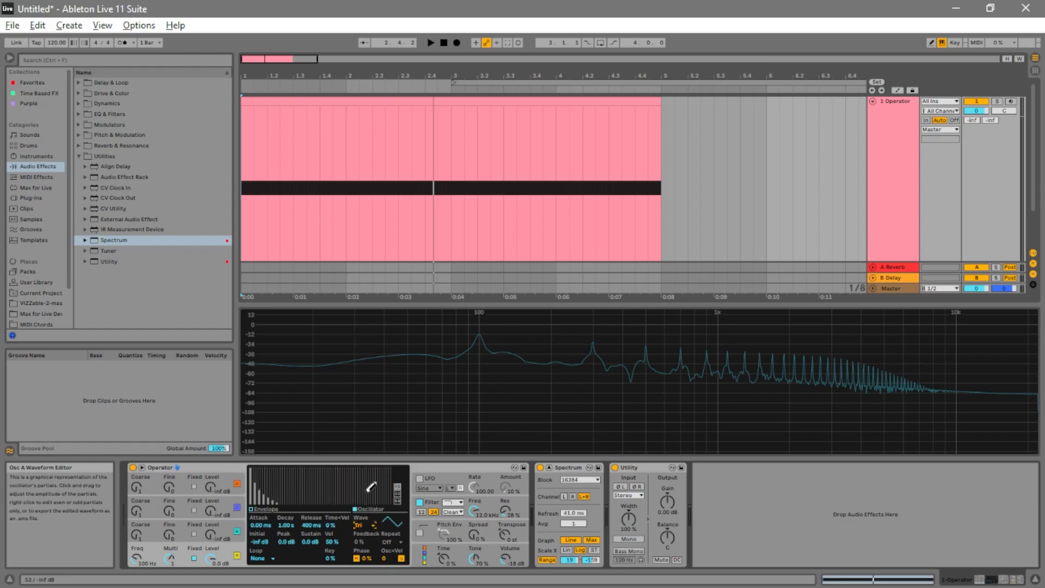
{"action": "left_click", "coordinate": [443, 45]}
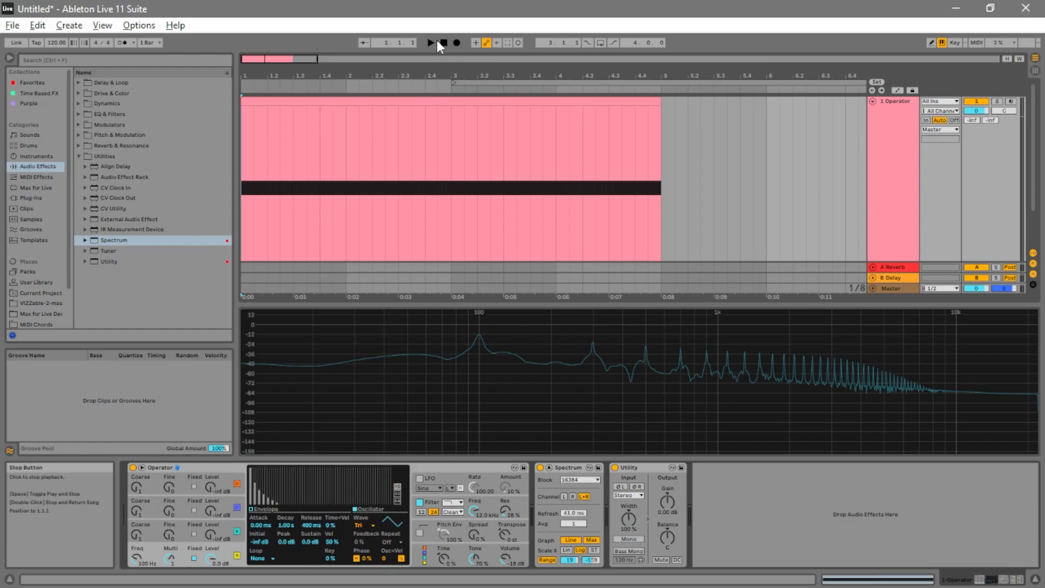
{"action": "left_click", "coordinate": [430, 43]}
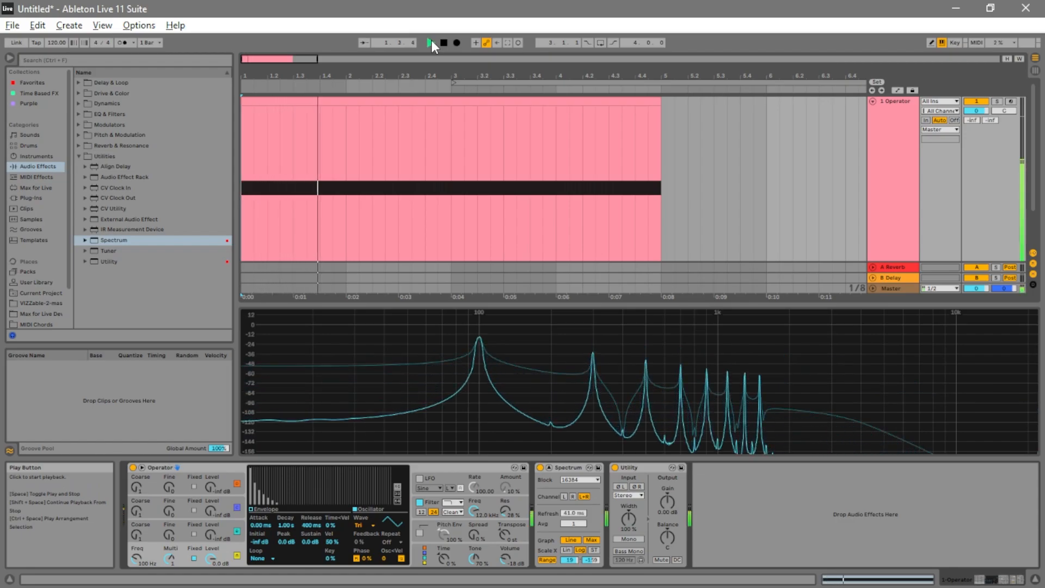
{"action": "left_click", "coordinate": [444, 42]}
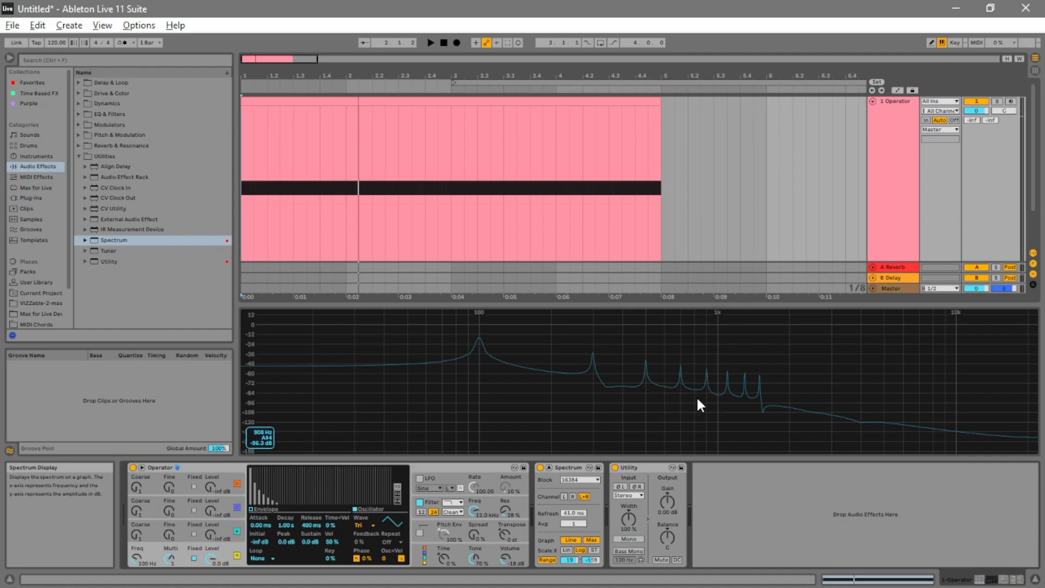
{"action": "left_click", "coordinate": [432, 45]}
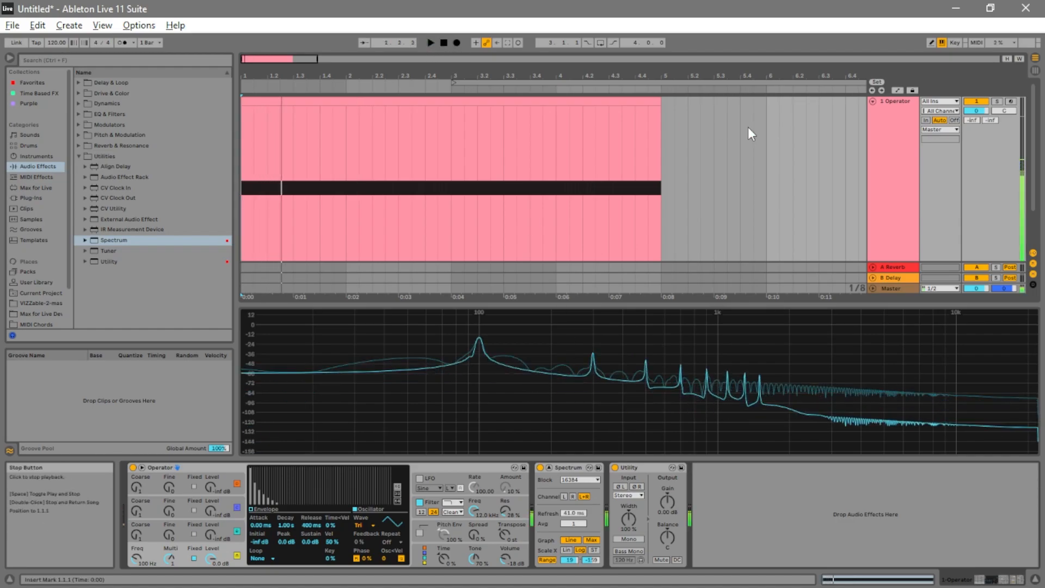
Freeze the triangle-wave Operator track and flatten it to audio.
{"action": "right_click", "coordinate": [892, 148]}
{"action": "left_click", "coordinate": [924, 199]}
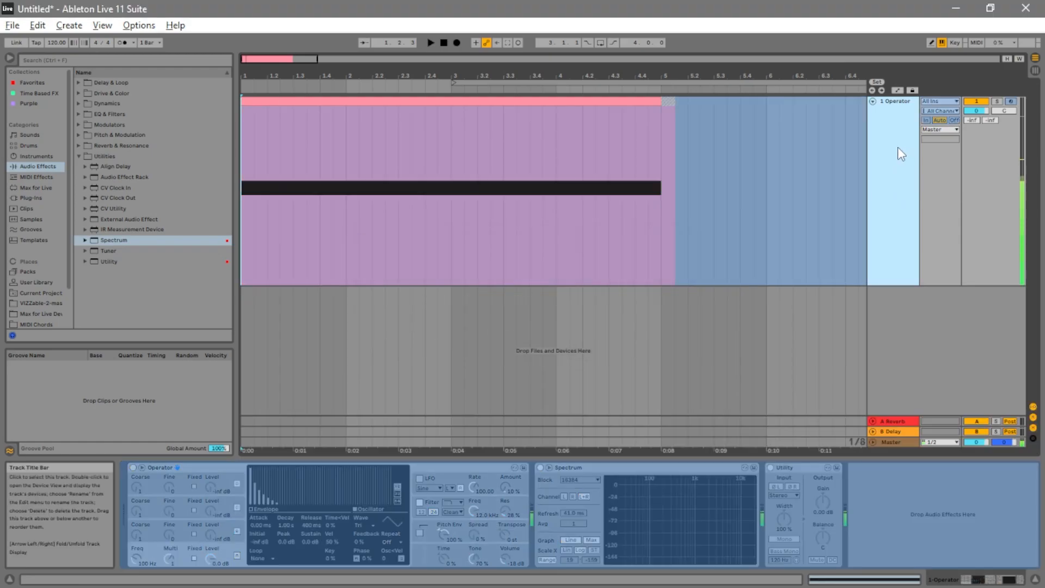
{"action": "right_click", "coordinate": [897, 147]}
{"action": "left_click", "coordinate": [923, 206]}
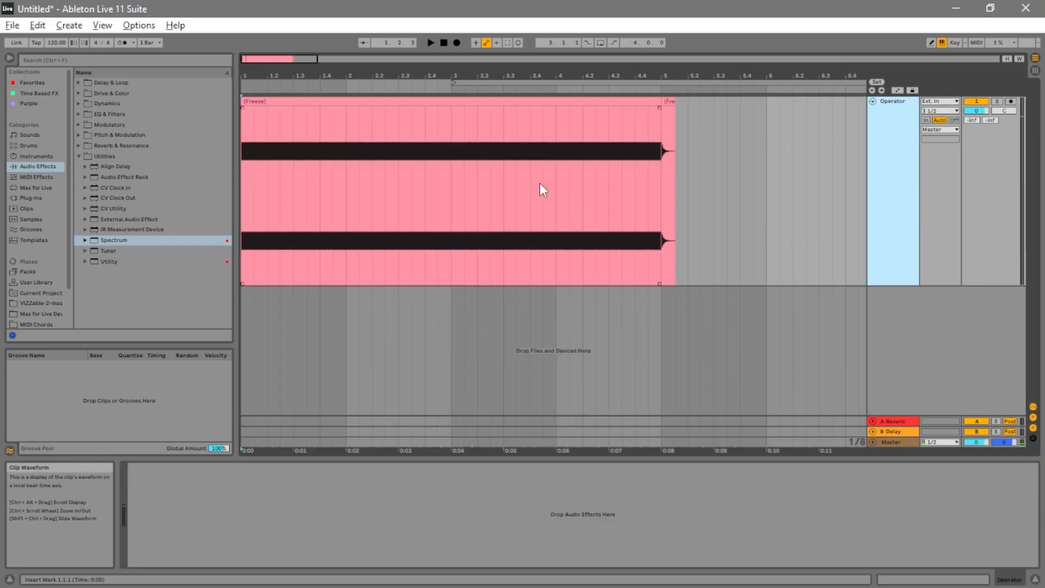
Examine the triangle wave cycles at the start of the flattened Operator clip.
{"action": "left_click", "coordinate": [490, 102]}
{"action": "key", "text": "z"}
{"action": "key", "text": "plus"}
{"action": "key", "text": "plus"}
{"action": "key", "text": "plus"}
{"action": "key", "text": "plus"}
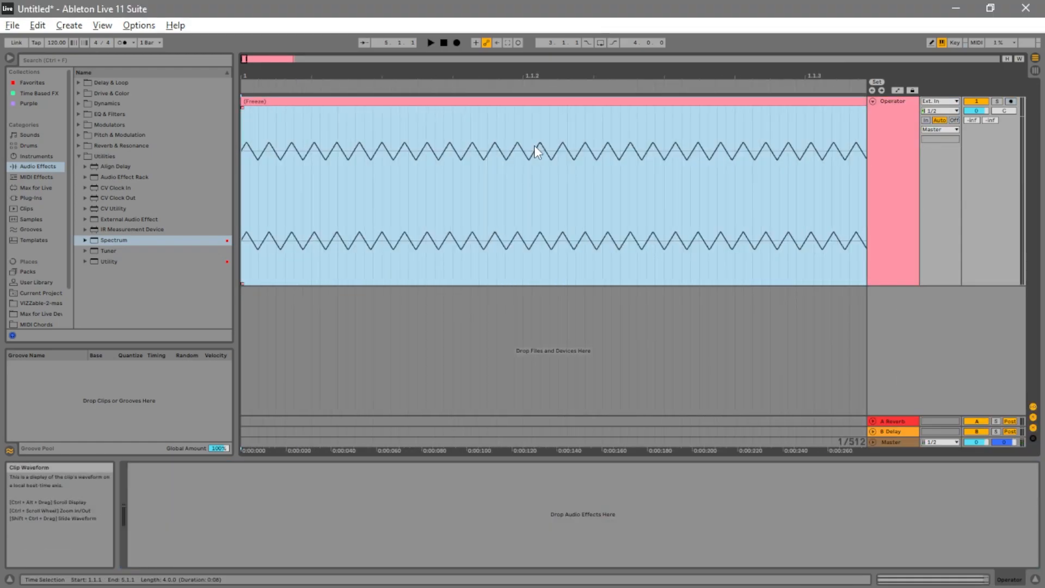
{"action": "key", "text": "minus"}
{"action": "key", "text": "minus"}
{"action": "key", "text": "minus"}
{"action": "key", "text": "minus"}
{"action": "key", "text": "minus"}
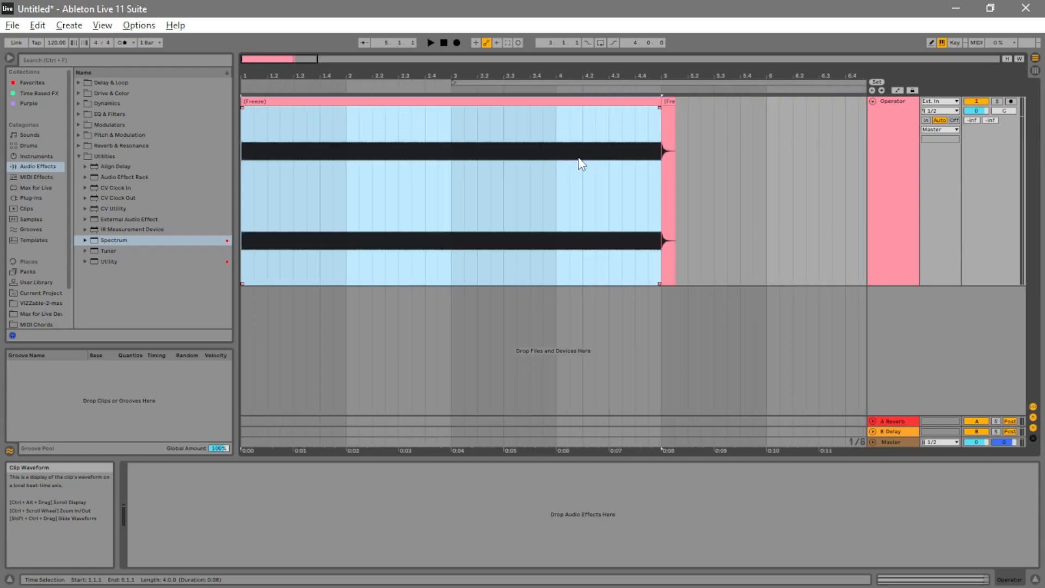
Undo the flattening and freezing of the Operator track, and set oscillator A's waveform to Saw D.
{"action": "left_click", "coordinate": [887, 116]}
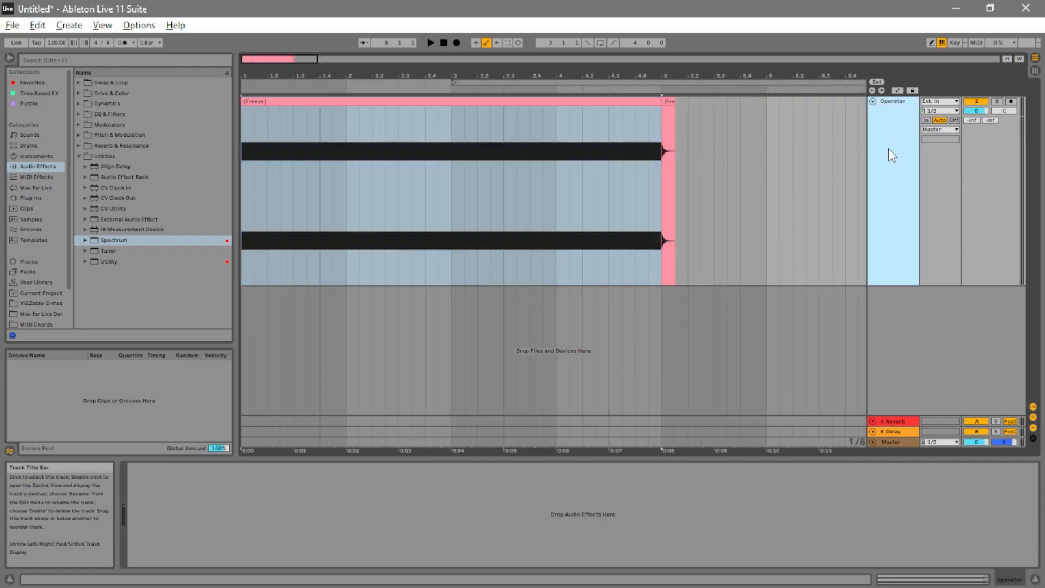
{"action": "key", "text": "ctrl+z"}
{"action": "key", "text": "ctrl+z"}
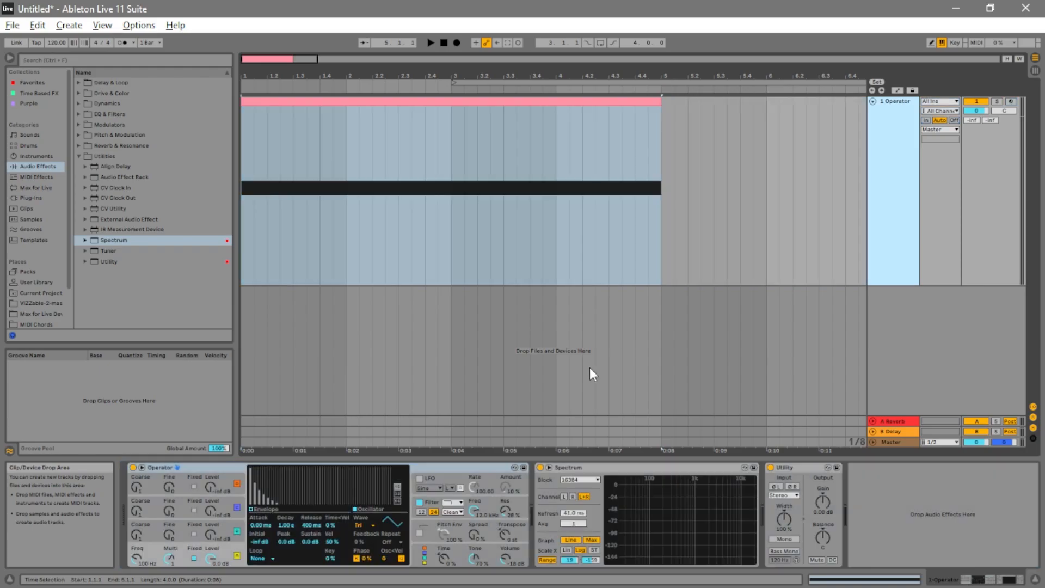
{"action": "left_click", "coordinate": [361, 521]}
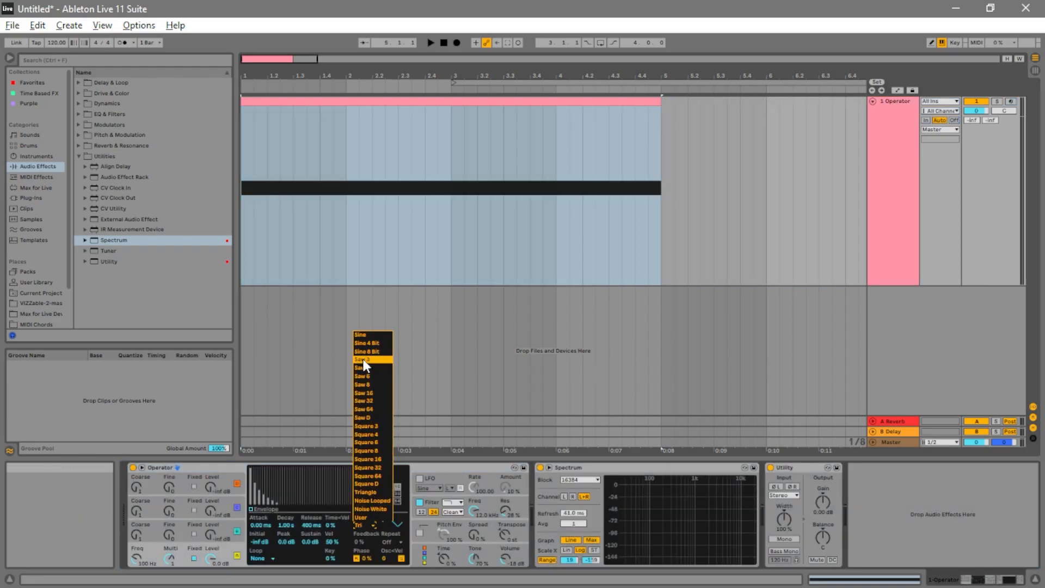
{"action": "left_click", "coordinate": [364, 417]}
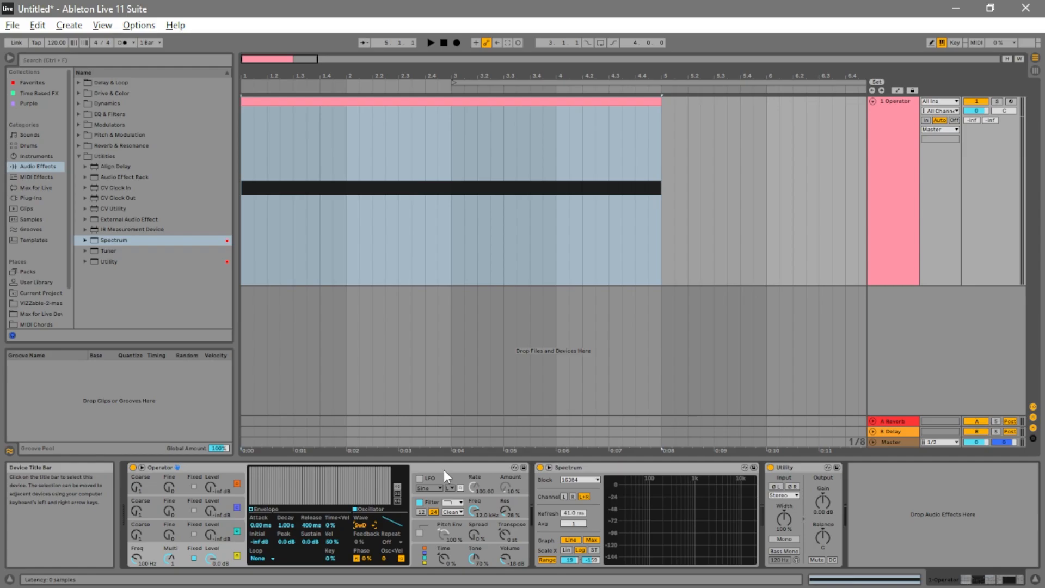
Play the Saw D clip briefly with the Spectrum display enlarged, and switch to the tuning spreadsheet in the browser.
{"action": "left_click", "coordinate": [549, 467]}
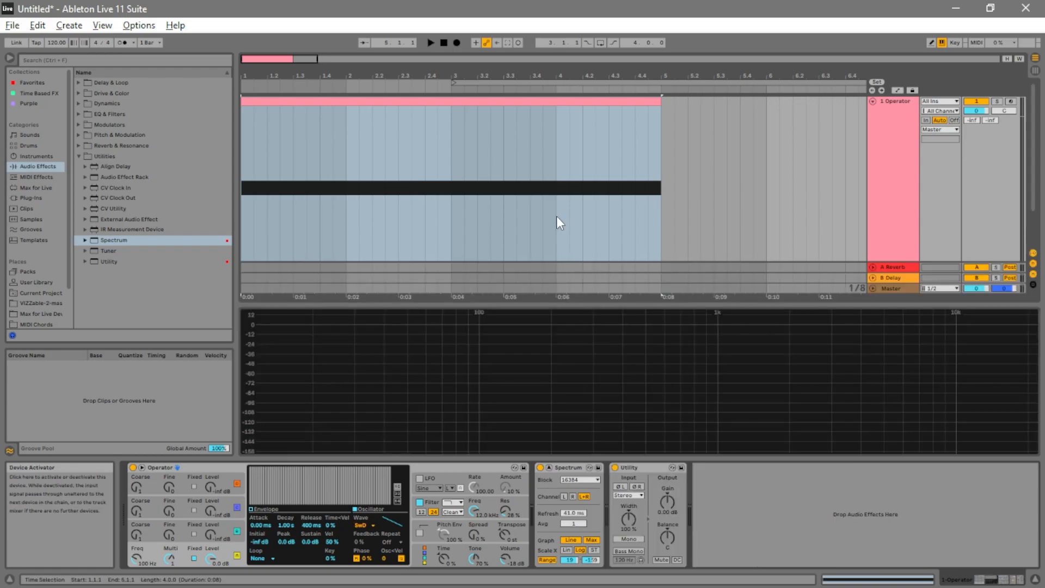
{"action": "left_click", "coordinate": [427, 38]}
{"action": "left_click", "coordinate": [445, 47]}
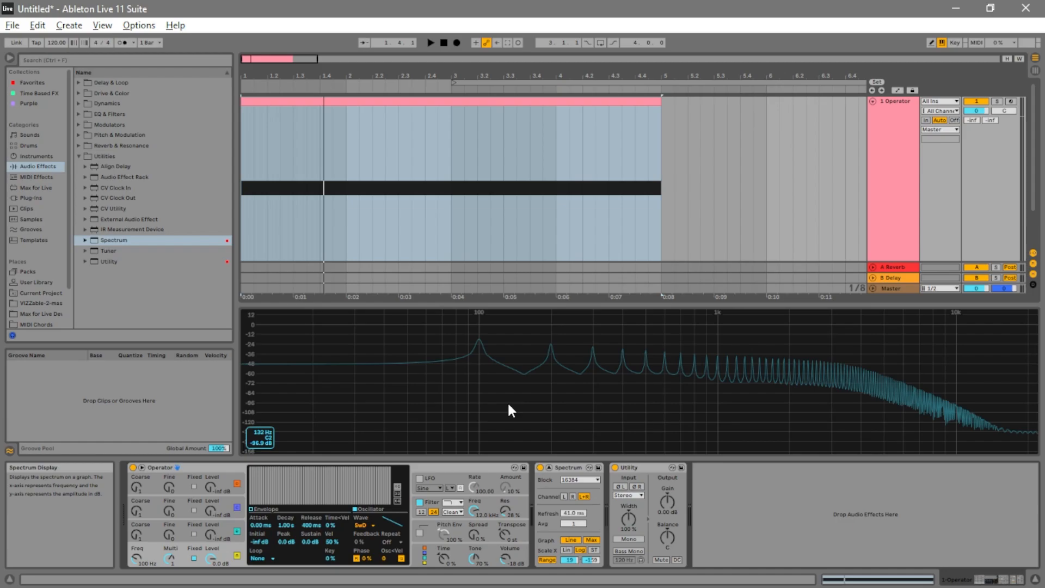
{"action": "key", "text": "alt+Tab"}
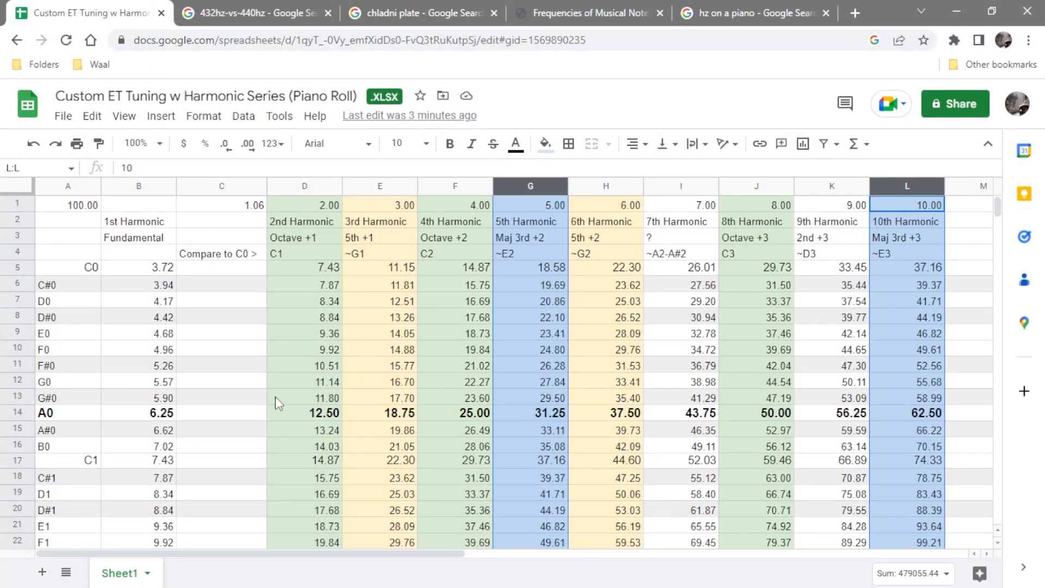
Set the tuning spreadsheet's reference pitch in cell A1 to 440.
{"action": "left_click", "coordinate": [80, 205]}
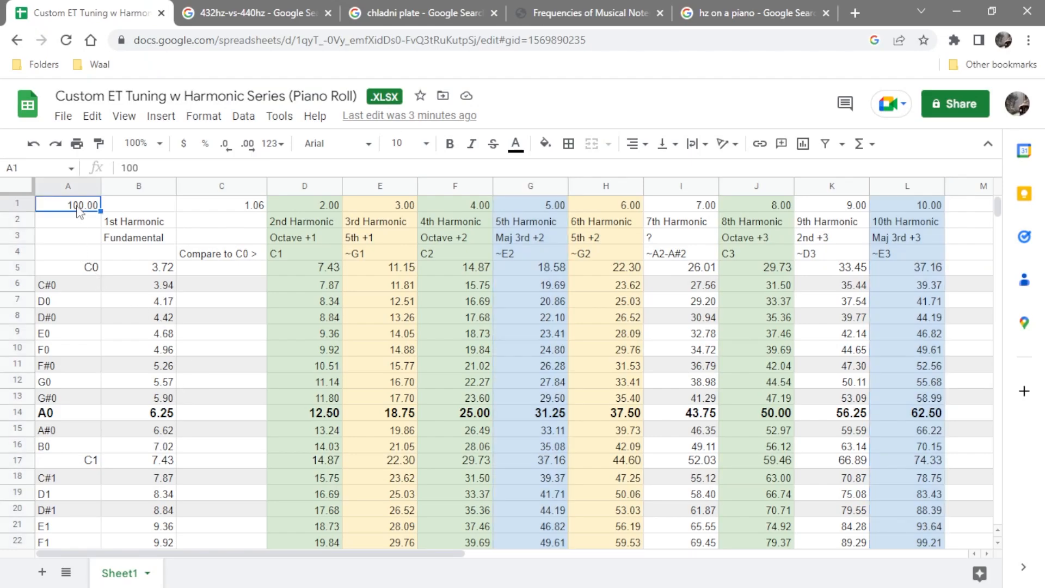
{"action": "type", "text": "440"}
{"action": "key", "text": "Return"}
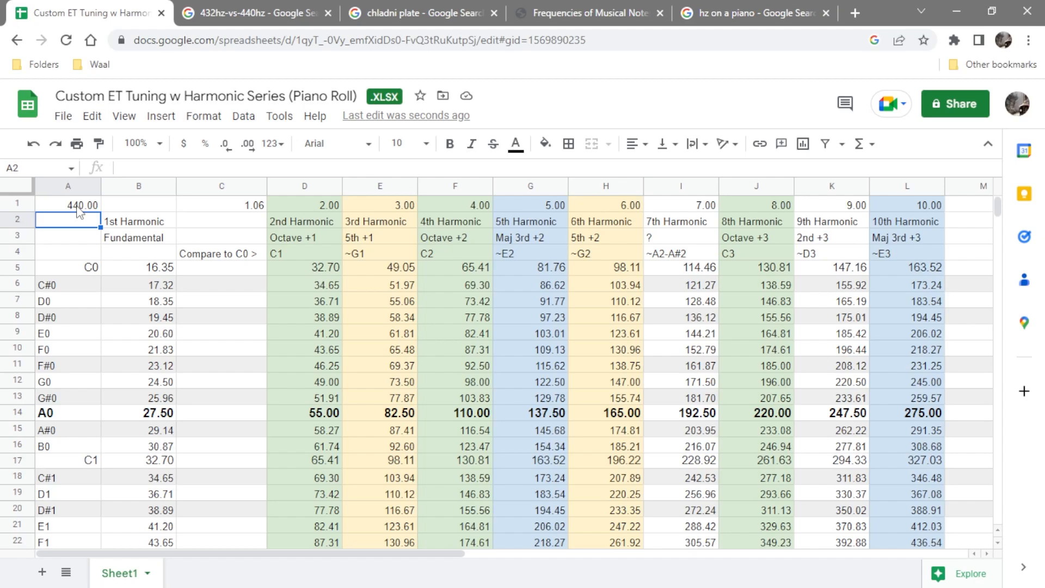
Switch to Ableton Live, freeze the saw-wave Operator track and flatten it to audio.
{"action": "key", "text": "alt+Tab"}
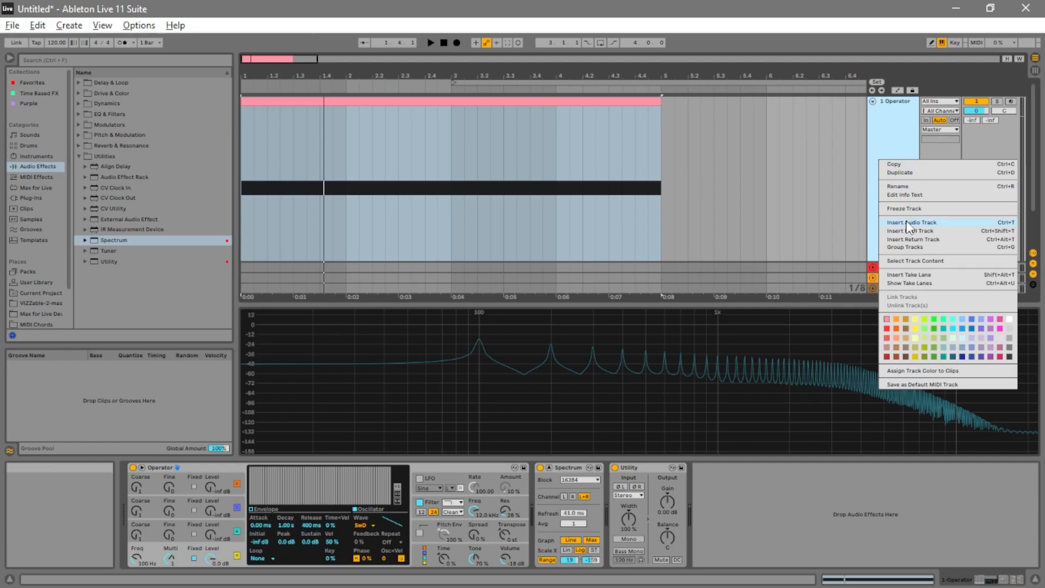
{"action": "left_click", "coordinate": [906, 210]}
{"action": "right_click", "coordinate": [887, 158]}
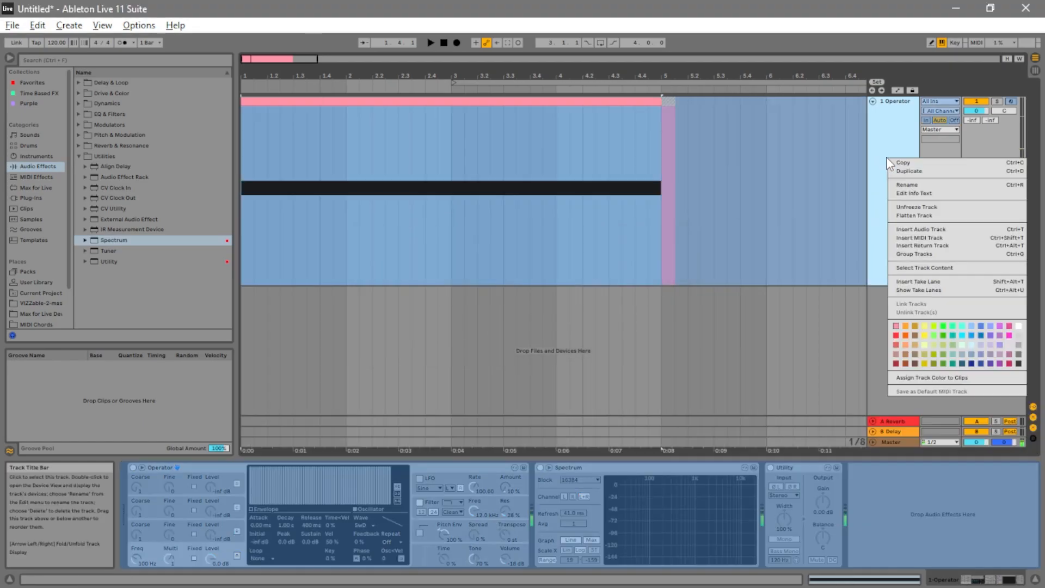
{"action": "left_click", "coordinate": [914, 215]}
Examine the saw wave cycles at the start of the flattened Operator clip and play it briefly.
{"action": "left_click", "coordinate": [450, 101]}
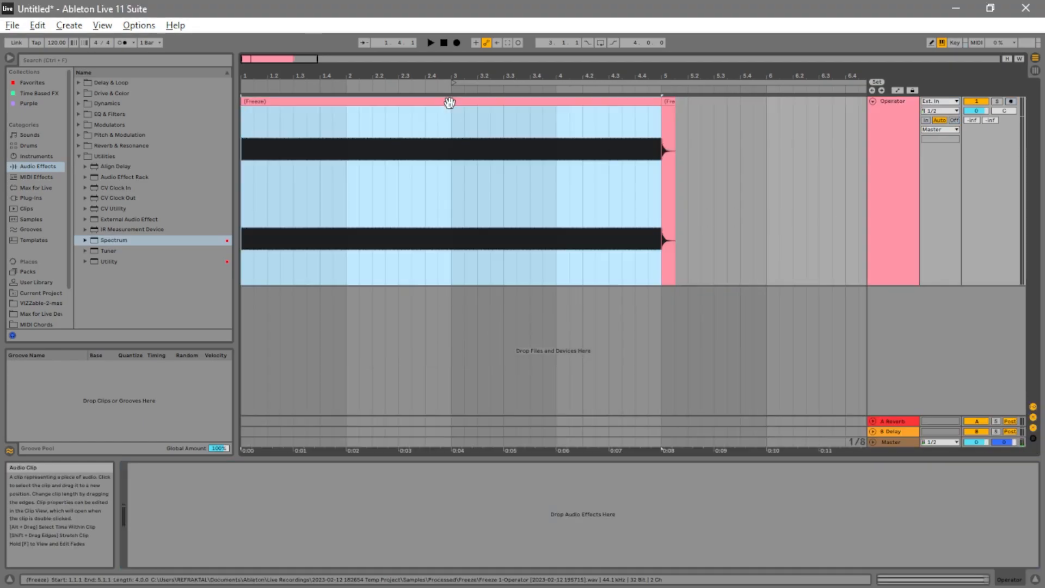
{"action": "key", "text": "plus"}
{"action": "key", "text": "plus"}
{"action": "key", "text": "plus"}
{"action": "key", "text": "plus"}
{"action": "key", "text": "plus"}
{"action": "key", "text": "plus"}
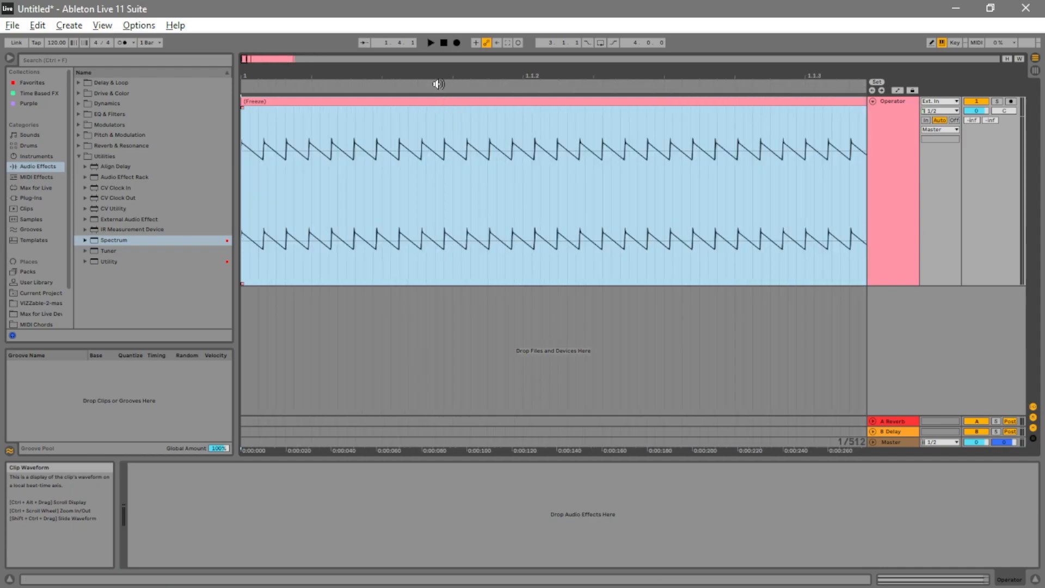
{"action": "left_click", "coordinate": [430, 43]}
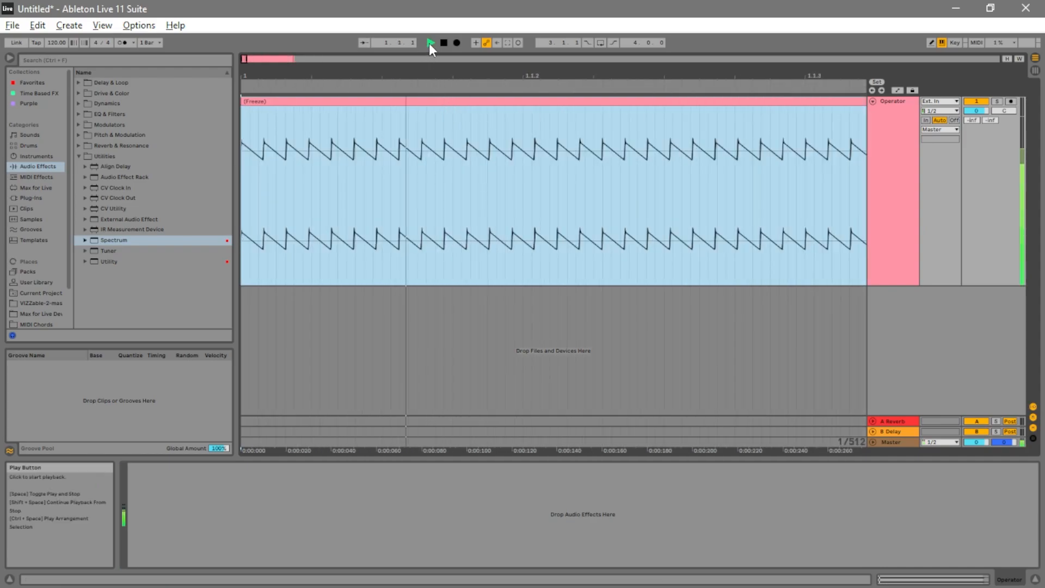
{"action": "key", "text": "space"}
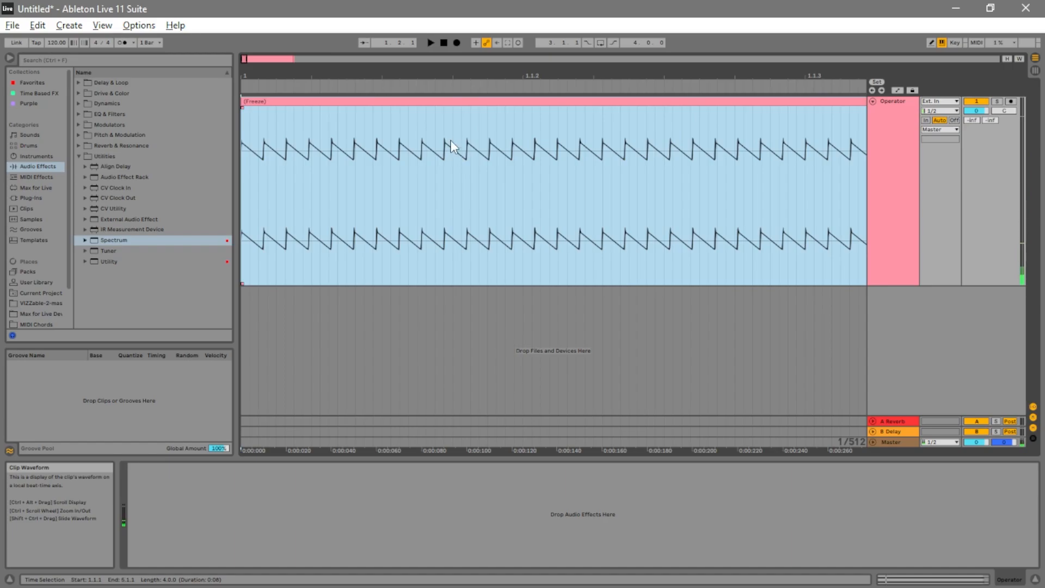
Reverse the flattened saw clip's sample and play the reversed wave briefly.
{"action": "double_click", "coordinate": [465, 101]}
{"action": "scroll", "coordinate": [192, 544], "scroll_direction": "down", "scroll_amount": 3}
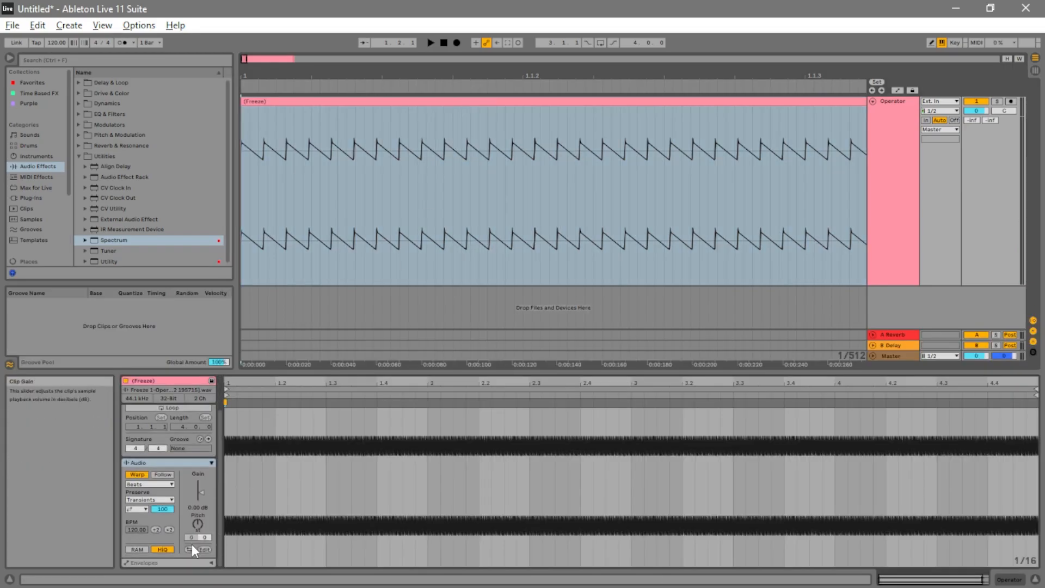
{"action": "left_click", "coordinate": [189, 549]}
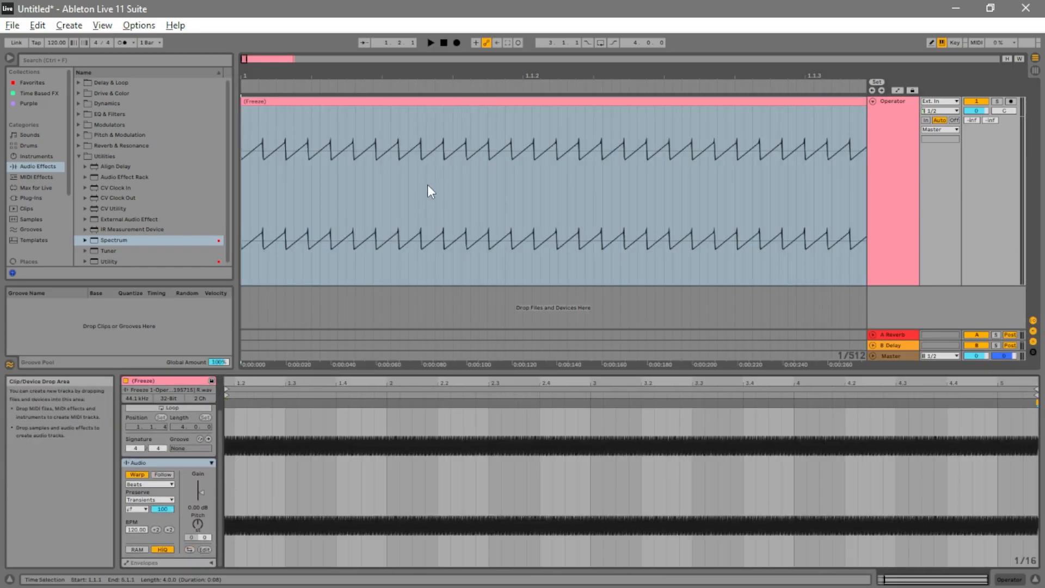
{"action": "left_click", "coordinate": [430, 44]}
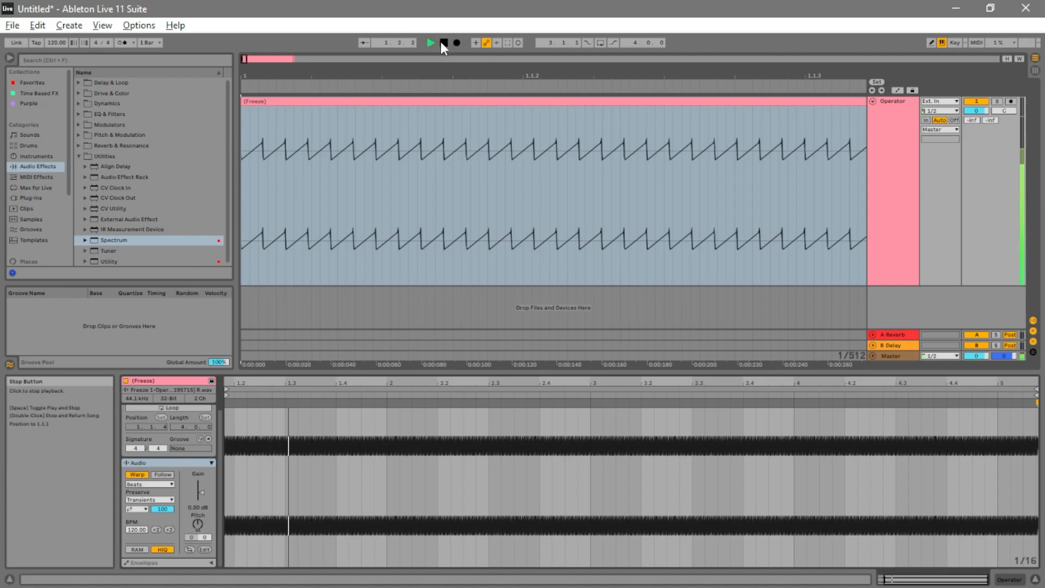
{"action": "left_click", "coordinate": [443, 42]}
Reverse the saw clip back to its original direction and play it briefly for comparison.
{"action": "left_click", "coordinate": [189, 548]}
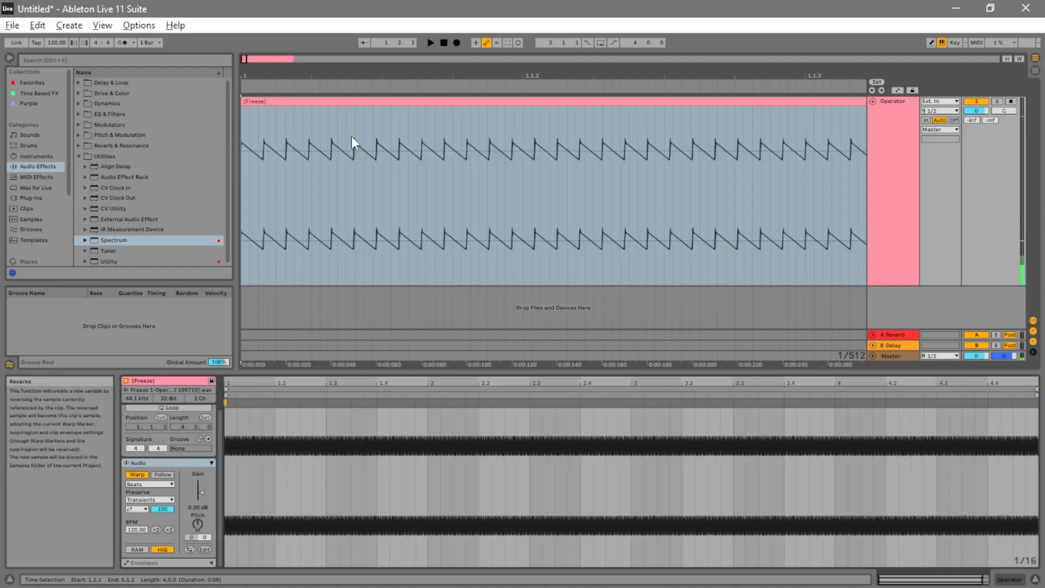
{"action": "left_click", "coordinate": [430, 42]}
{"action": "left_click", "coordinate": [444, 42]}
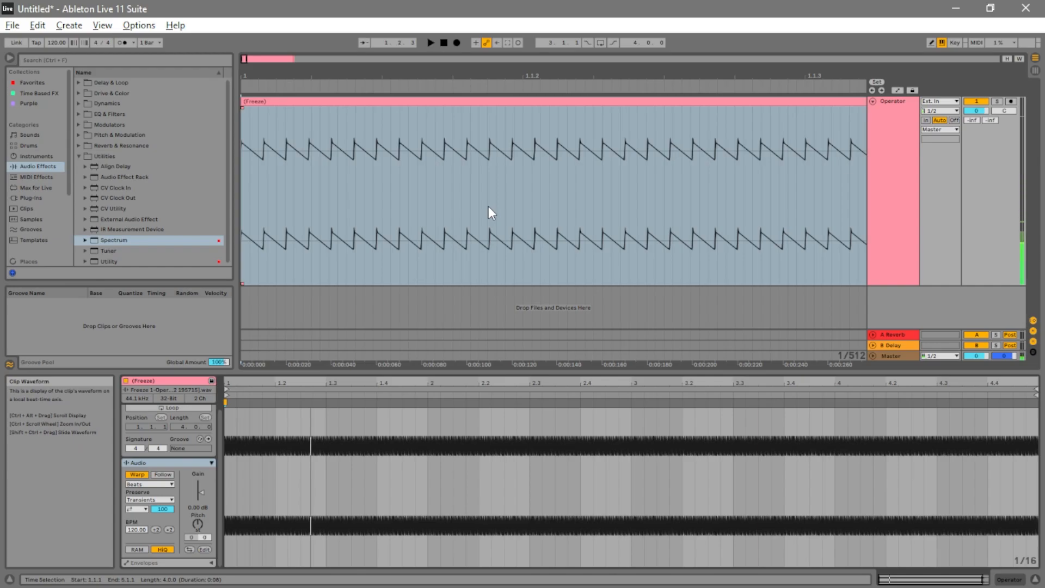
Add an Auto Filter from the EQ & Filters audio effects to the flattened Operator track.
{"action": "left_click", "coordinate": [897, 152]}
{"action": "left_click", "coordinate": [726, 99]}
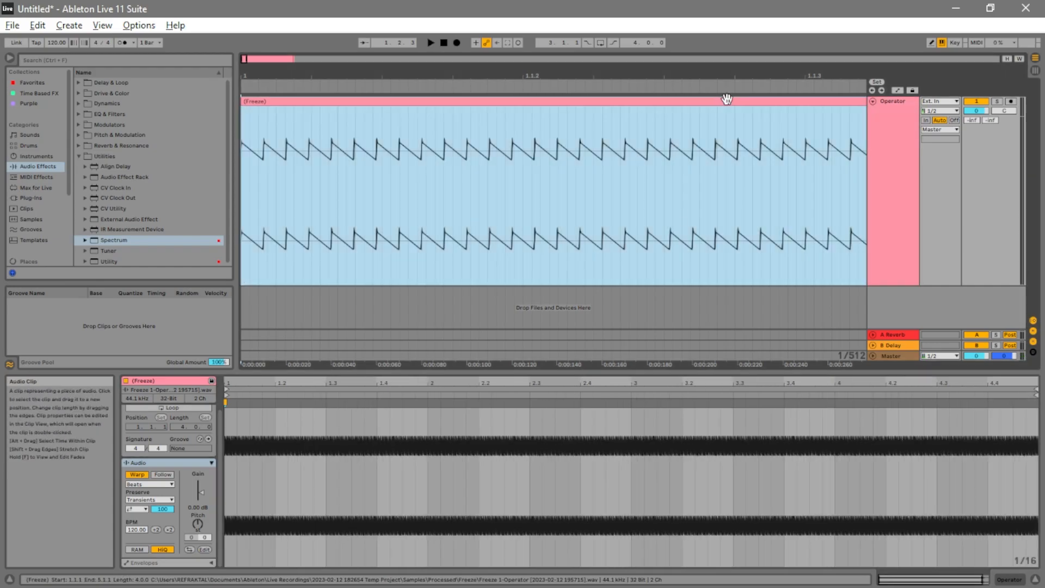
{"action": "key", "text": "minus"}
{"action": "key", "text": "minus"}
{"action": "key", "text": "minus"}
{"action": "key", "text": "minus"}
{"action": "key", "text": "minus"}
{"action": "key", "text": "minus"}
{"action": "key", "text": "minus"}
{"action": "key", "text": "minus"}
{"action": "key", "text": "minus"}
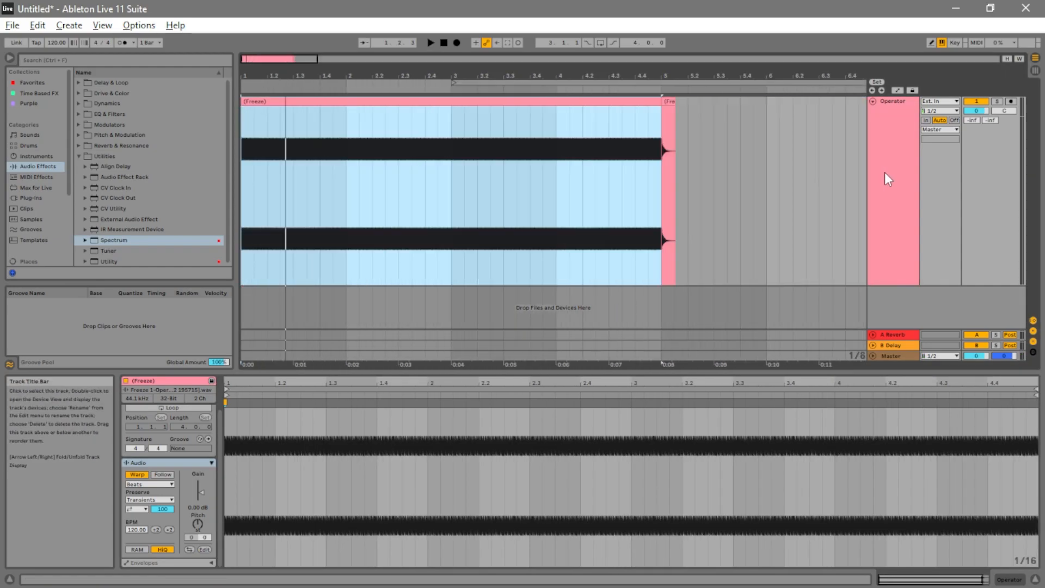
{"action": "left_click", "coordinate": [31, 147]}
{"action": "left_click", "coordinate": [31, 157]}
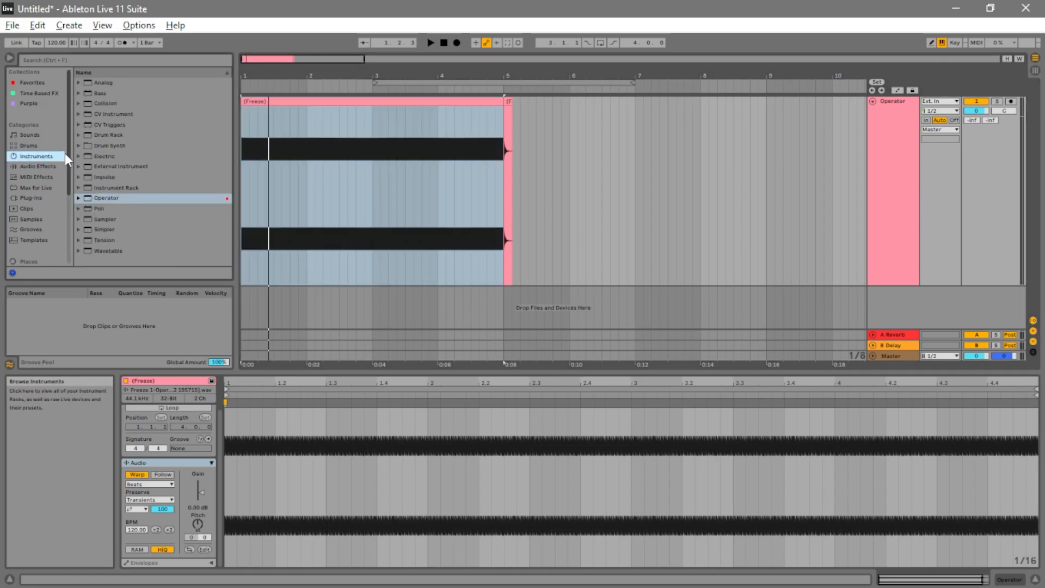
{"action": "left_click", "coordinate": [44, 166]}
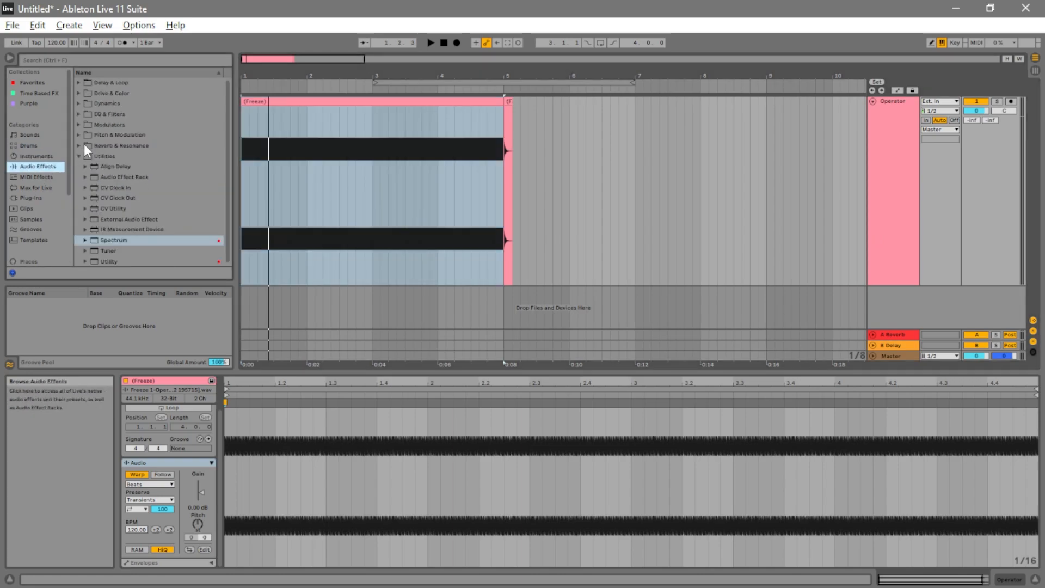
{"action": "left_click", "coordinate": [79, 156]}
{"action": "left_click", "coordinate": [79, 114]}
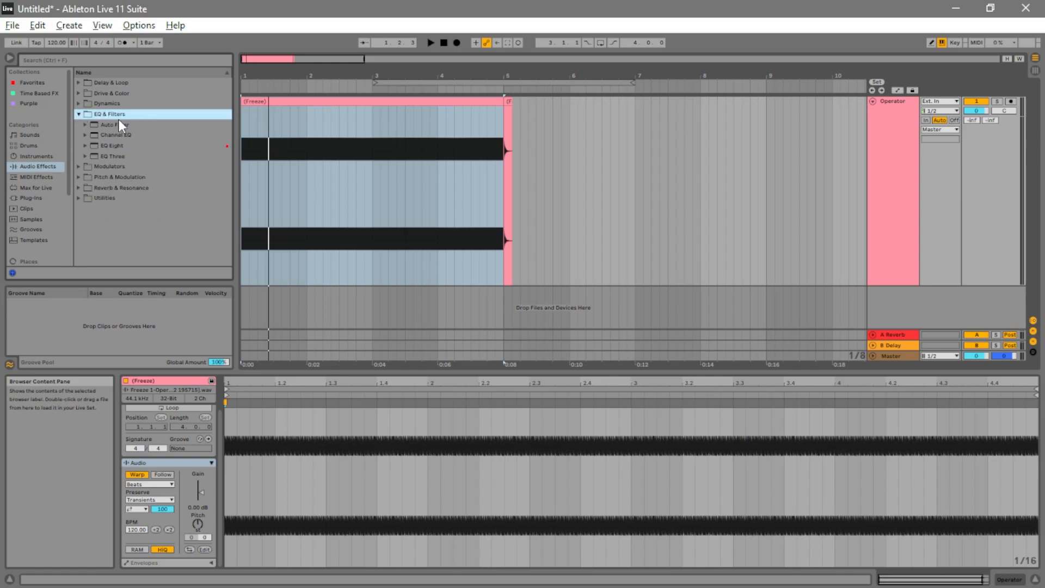
{"action": "left_click_drag", "start_coordinate": [116, 125], "coordinate": [442, 140]}
{"action": "left_click_drag", "start_coordinate": [893, 194], "coordinate": [892, 196]}
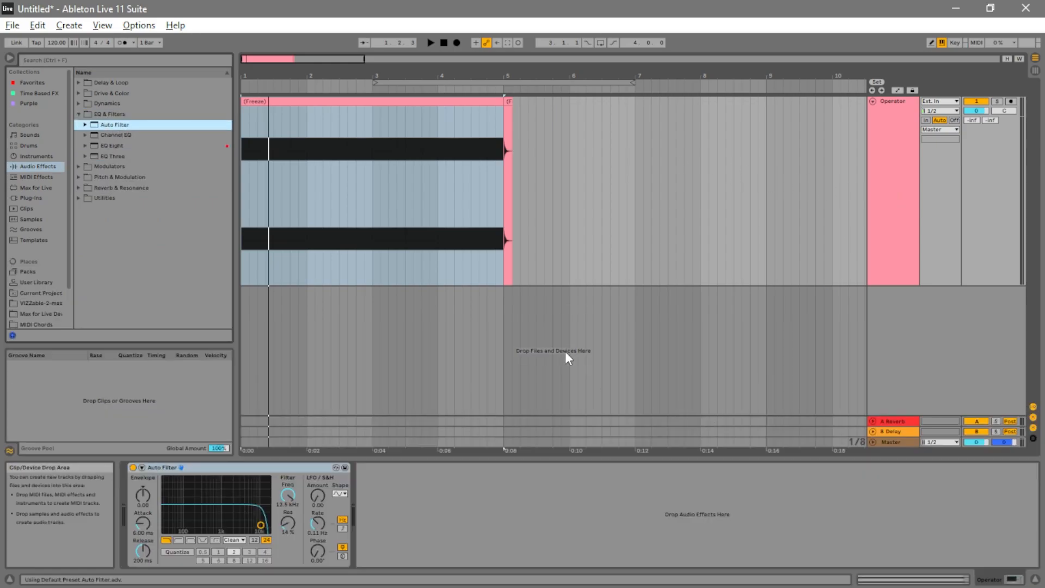
Adjust the Auto Filter to a 19.9 kHz cutoff and 16% resonance during playback, and return the song position to the start.
{"action": "left_click", "coordinate": [431, 42]}
{"action": "mouse_move", "coordinate": [261, 526]}
{"action": "left_mouse_down"}
{"action": "mouse_move", "coordinate": [191, 530]}
{"action": "mouse_move", "coordinate": [267, 523]}
{"action": "left_mouse_up"}
{"action": "key", "text": "space"}
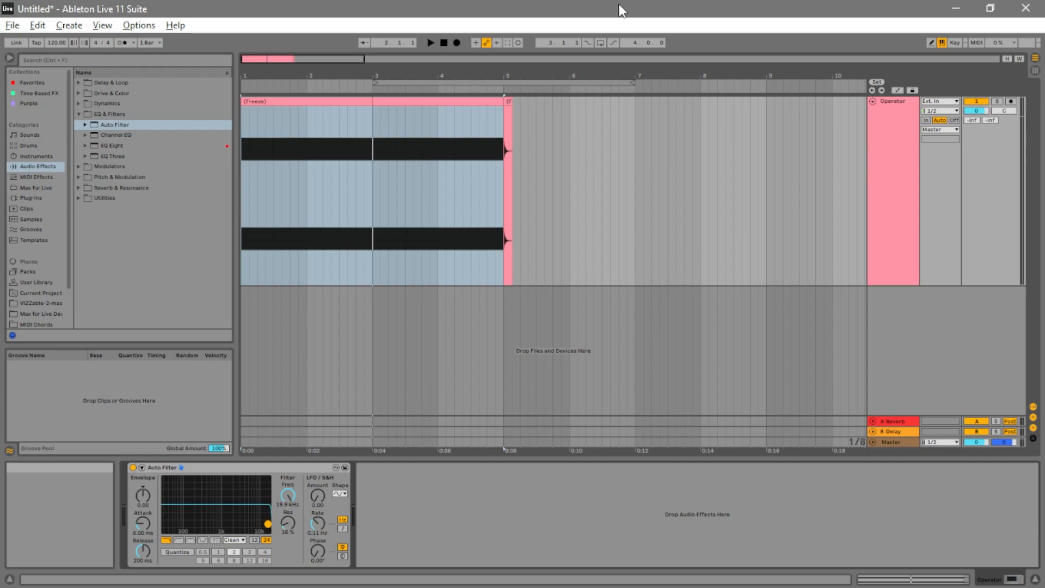
{"action": "left_click", "coordinate": [443, 42]}
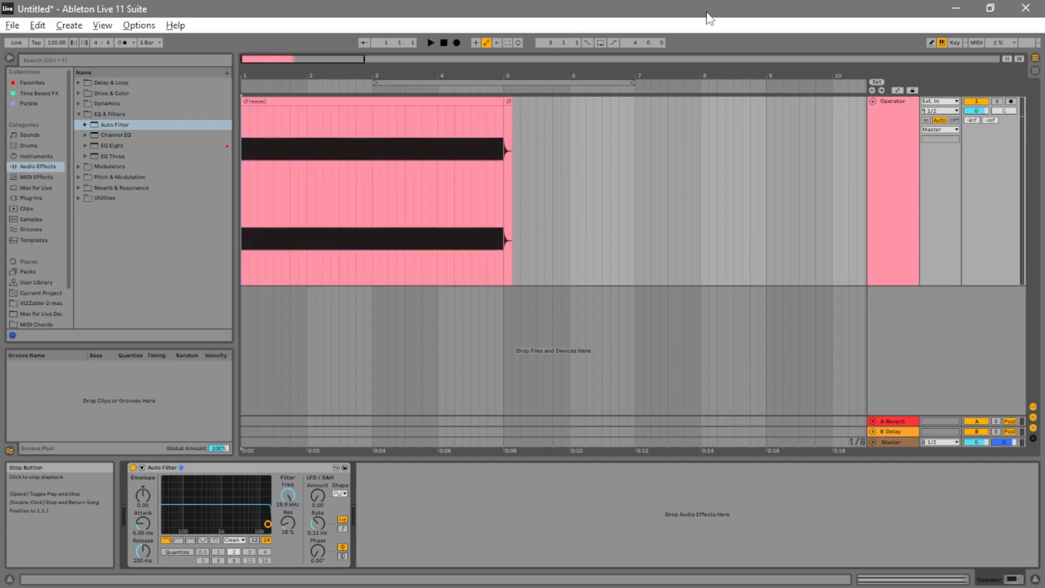
Switch to the browser, create a blank Google Sheets spreadsheet, and place its tab beside the tuning spreadsheet's tab.
{"action": "left_click", "coordinate": [949, 3]}
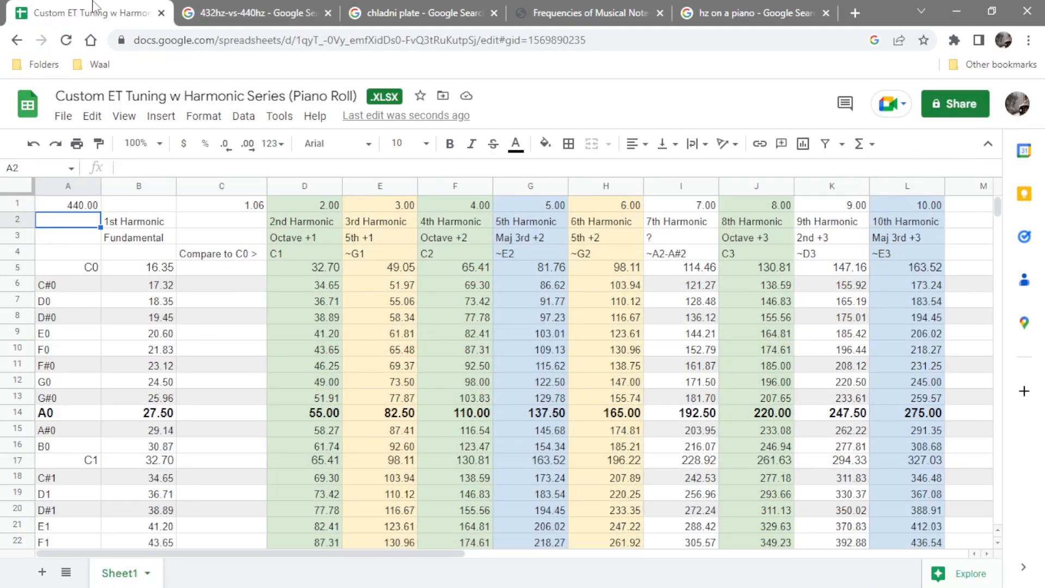
{"action": "left_click", "coordinate": [66, 207]}
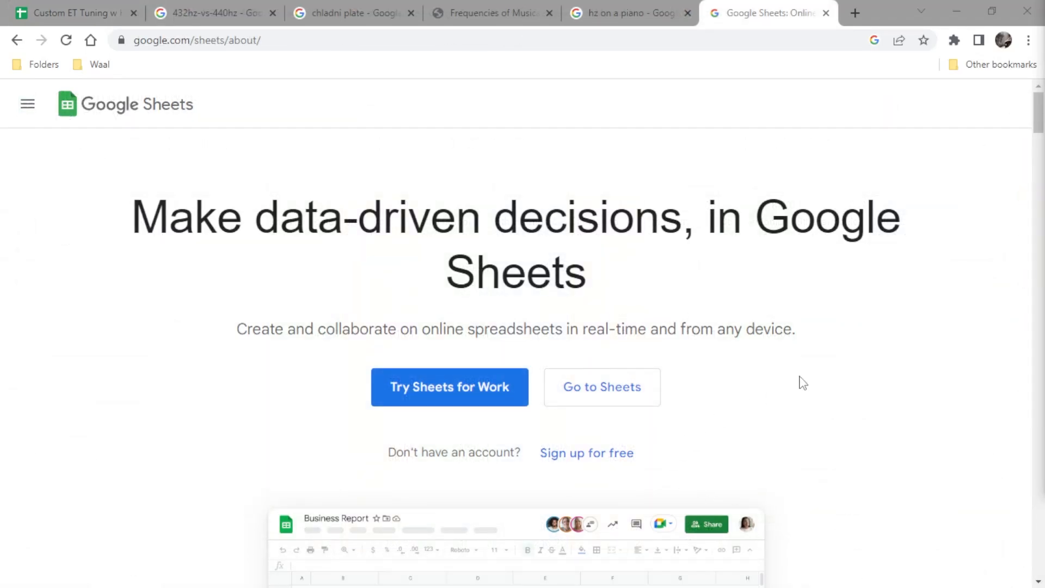
{"action": "left_click", "coordinate": [632, 397]}
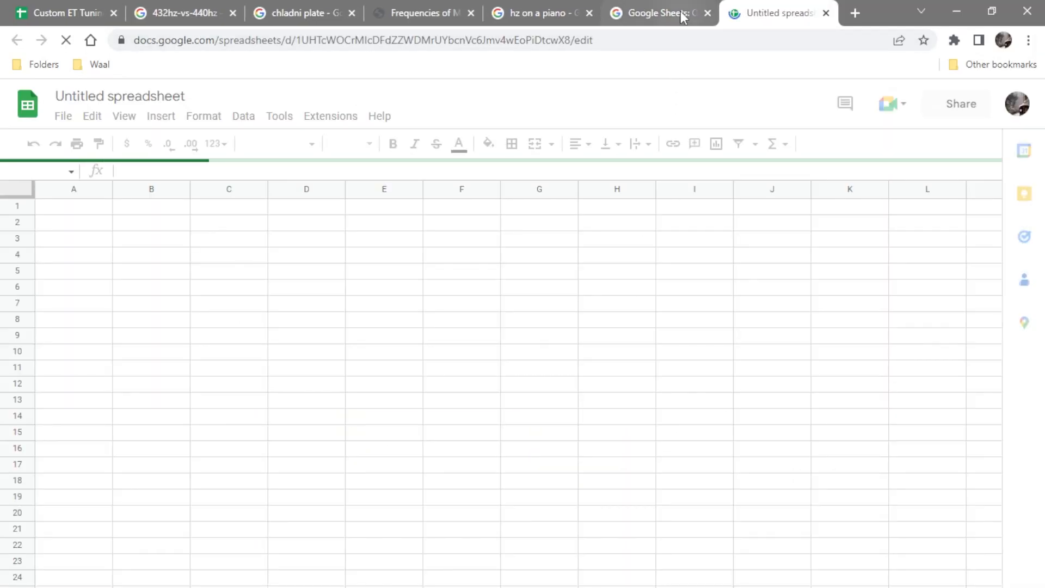
{"action": "left_click", "coordinate": [683, 16]}
{"action": "left_click", "coordinate": [707, 13]}
{"action": "left_click_drag", "start_coordinate": [618, 11], "coordinate": [210, 28]}
Copy the note names C0 through B8 (A5:A112) from the tuning spreadsheet into the untitled spreadsheet, starting at cell A5.
{"action": "left_click", "coordinate": [97, 11]}
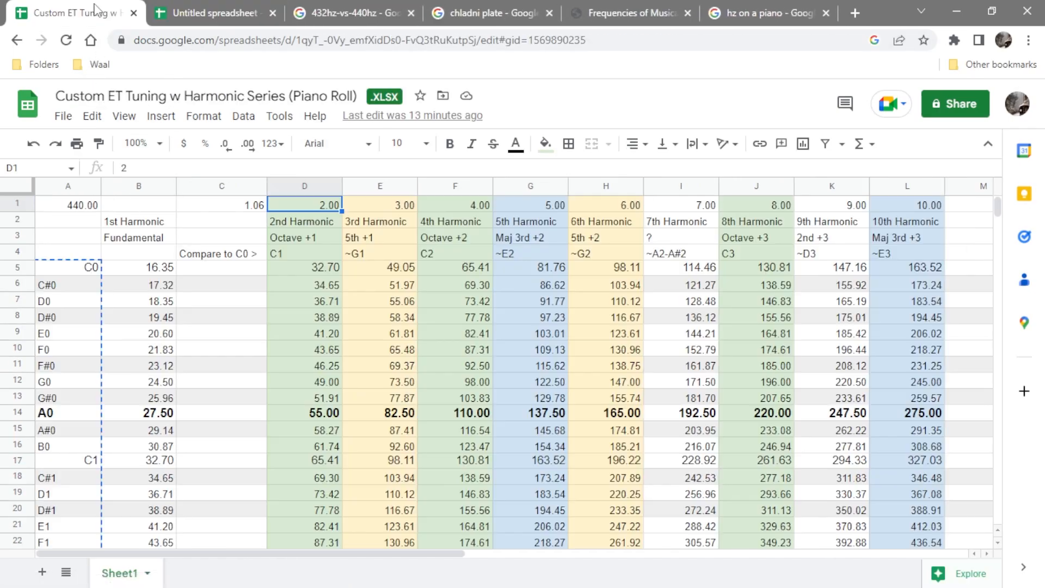
{"action": "left_click", "coordinate": [73, 269]}
{"action": "scroll", "coordinate": [68, 298], "scroll_direction": "down", "scroll_amount": 18}
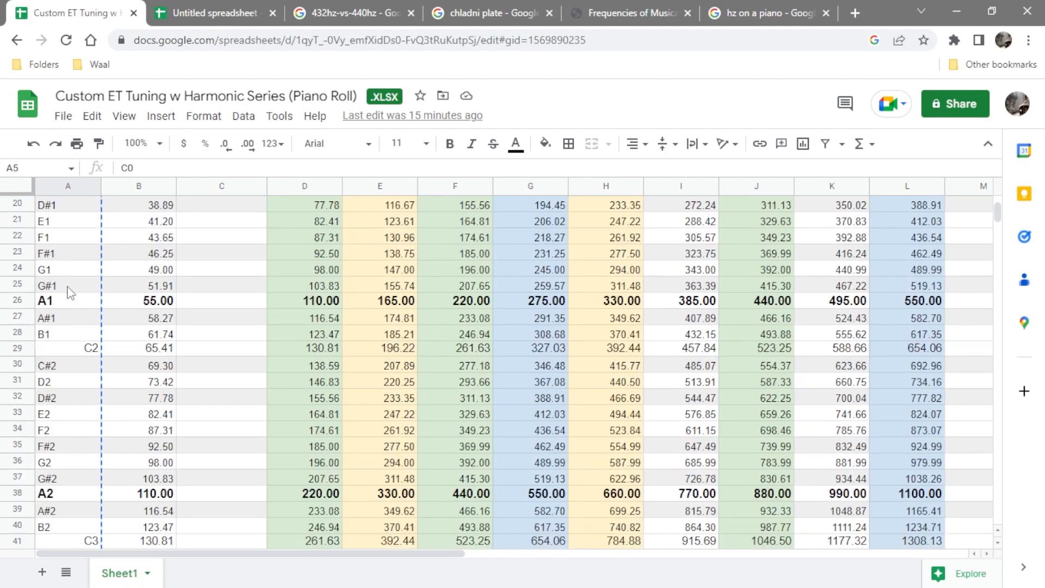
{"action": "scroll", "coordinate": [68, 300], "scroll_direction": "down", "scroll_amount": 17}
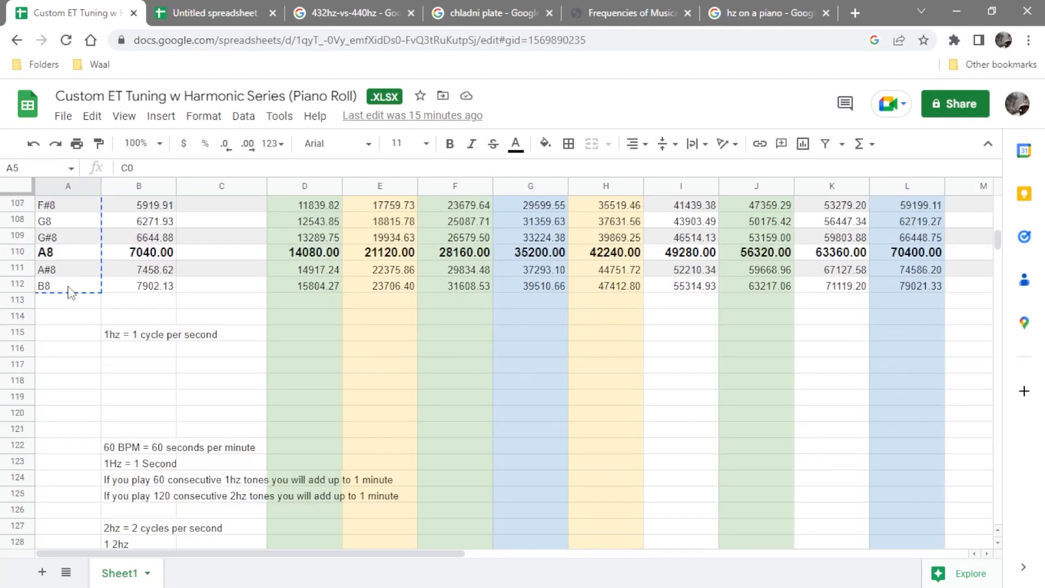
{"action": "left_click", "coordinate": [98, 290], "text": "shift"}
{"action": "scroll", "coordinate": [126, 270], "scroll_direction": "up", "scroll_amount": 20}
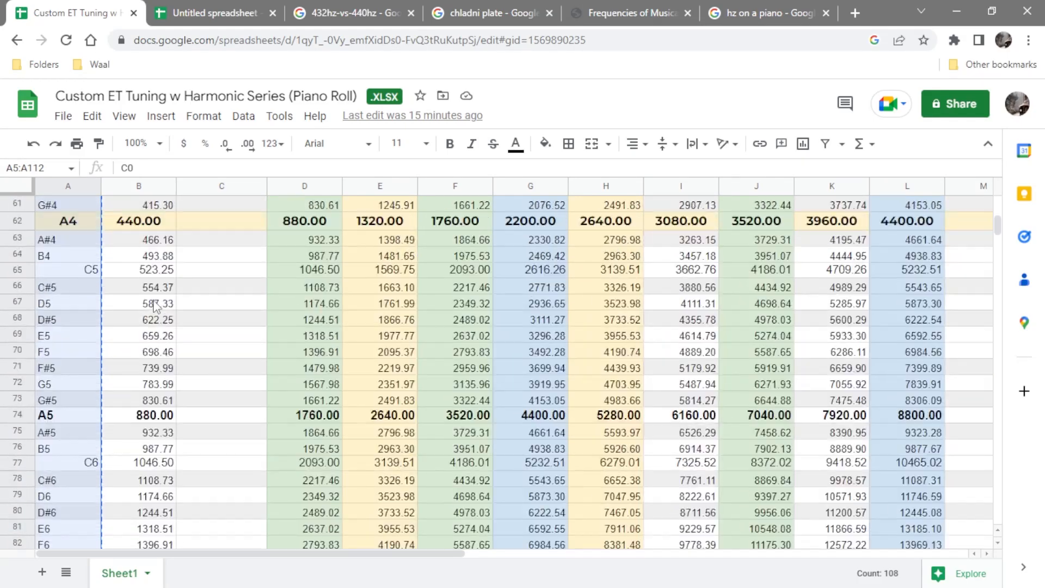
{"action": "left_click", "coordinate": [202, 11]}
{"action": "left_click", "coordinate": [54, 267]}
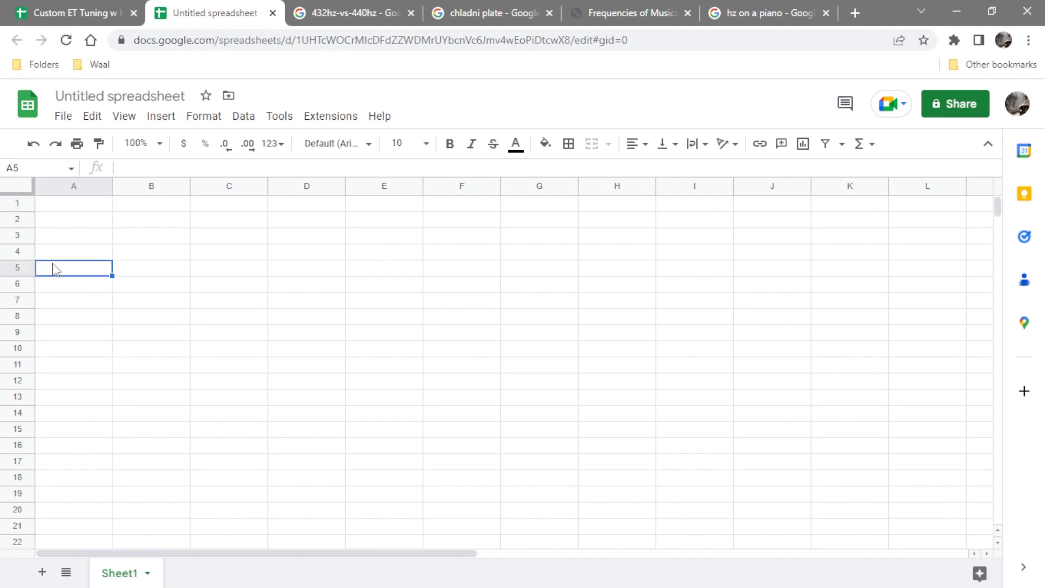
{"action": "key", "text": "ctrl+v"}
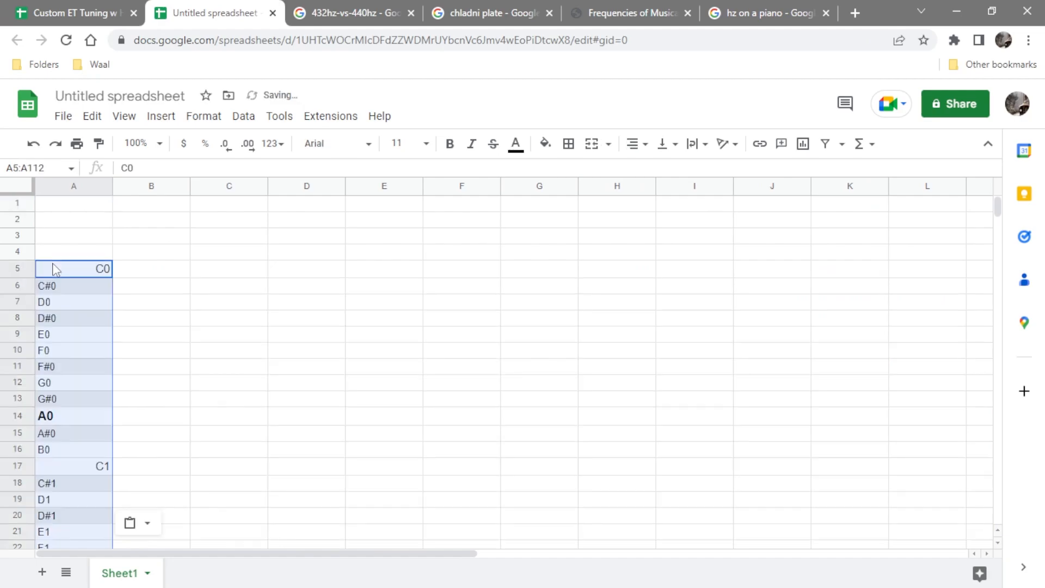
Examine the order of the pasted note names, comparing the C0 and A0 rows and the octave below them.
{"action": "left_click", "coordinate": [82, 292]}
{"action": "left_click", "coordinate": [82, 321]}
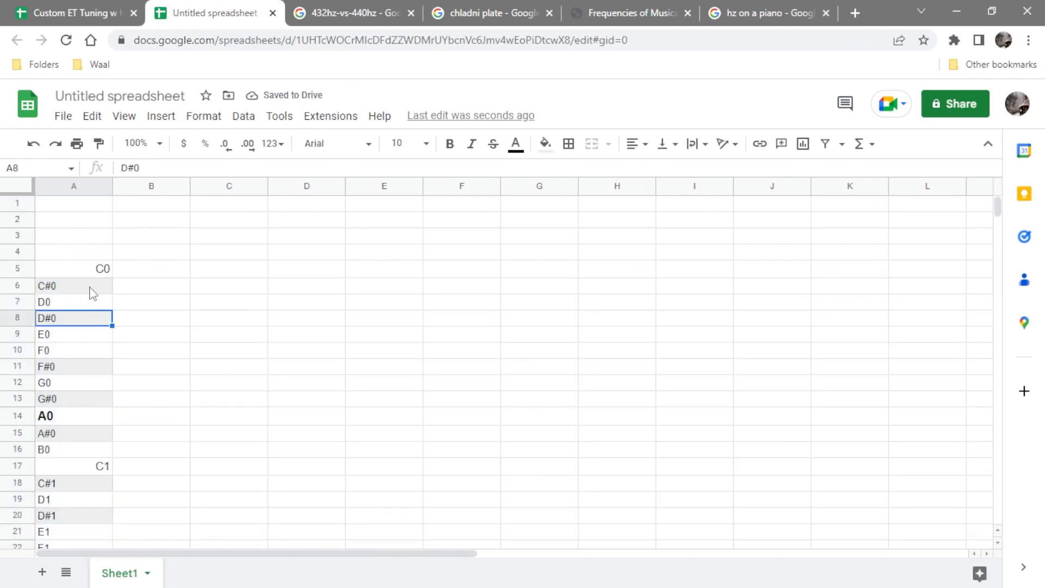
{"action": "left_click", "coordinate": [94, 292]}
{"action": "left_click", "coordinate": [98, 272]}
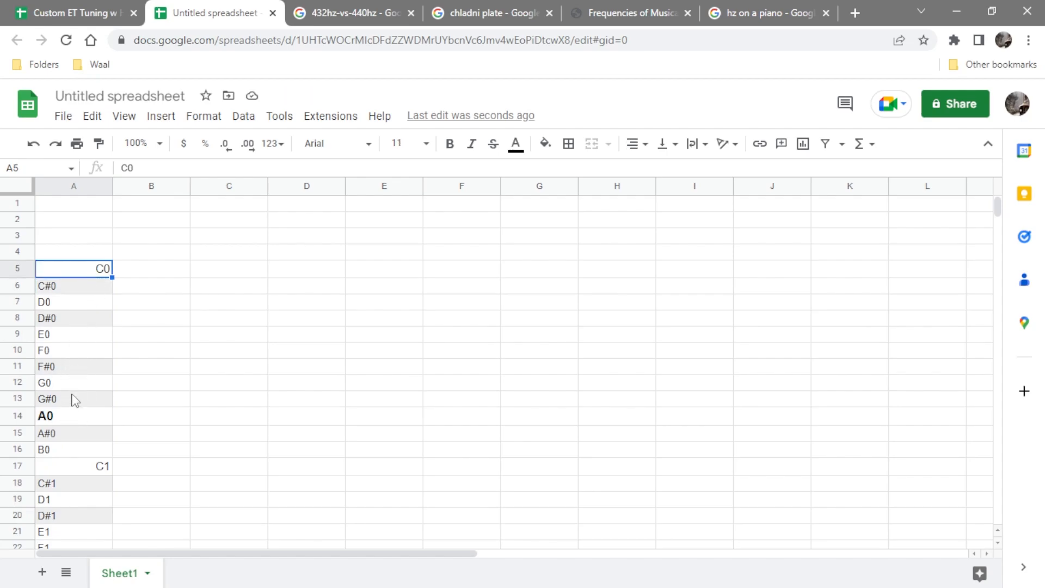
{"action": "left_click", "coordinate": [74, 423]}
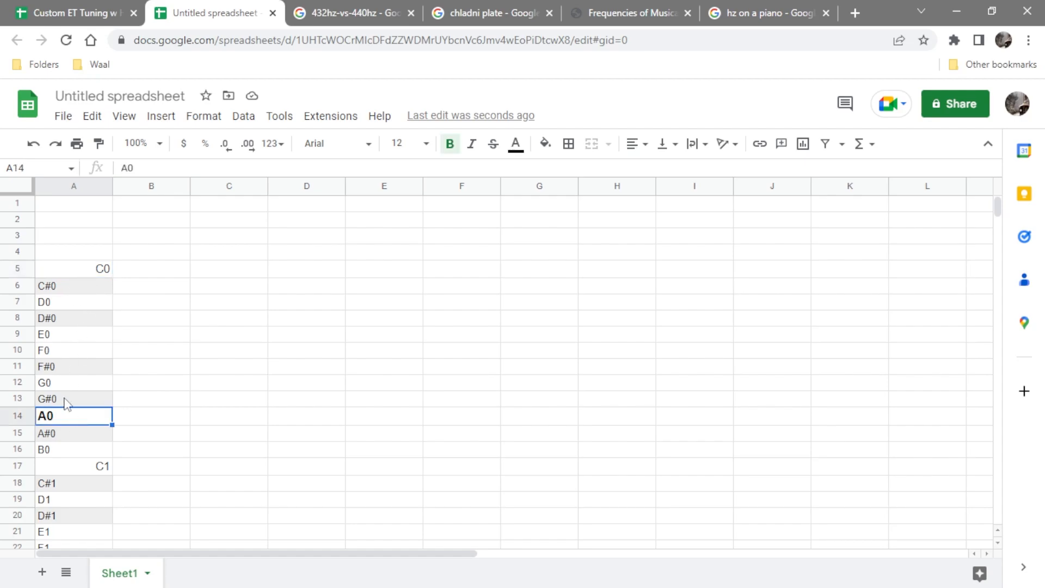
{"action": "left_click", "coordinate": [96, 278]}
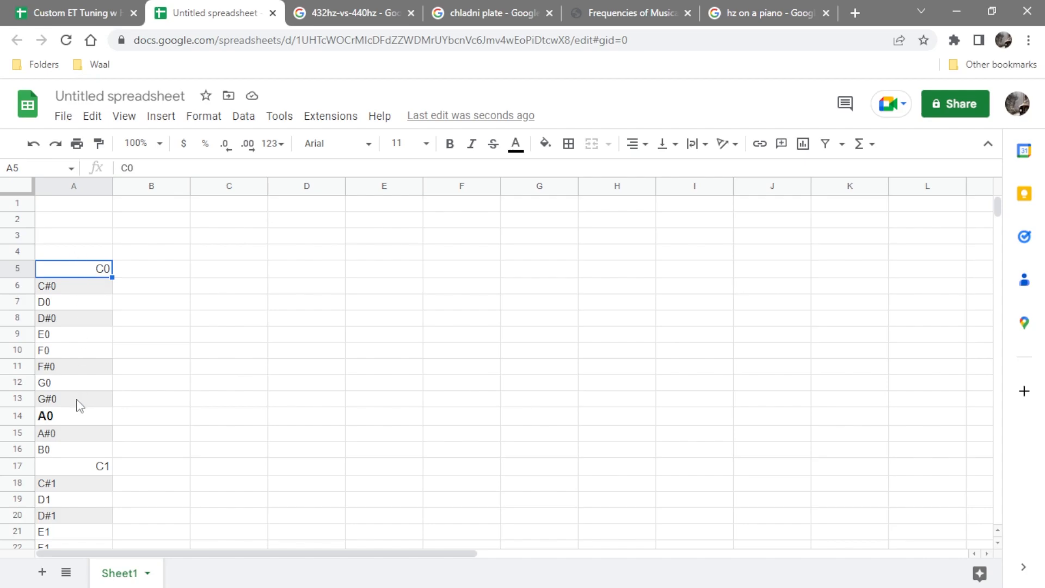
{"action": "left_click", "coordinate": [65, 418]}
{"action": "scroll", "coordinate": [68, 402], "scroll_direction": "down", "scroll_amount": 2}
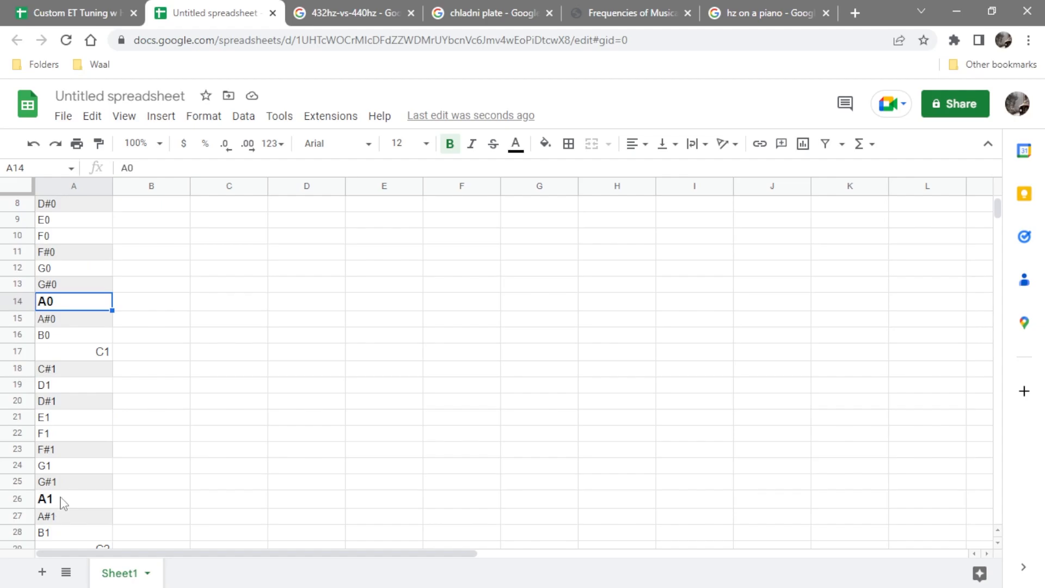
Add A1, A2, A3 and A5 through A8 to the selected A0 note name, and center-align all of them.
{"action": "left_click", "coordinate": [63, 501]}
{"action": "scroll", "coordinate": [67, 414], "scroll_direction": "down", "scroll_amount": 5}
{"action": "left_click", "coordinate": [71, 420], "text": "ctrl"}
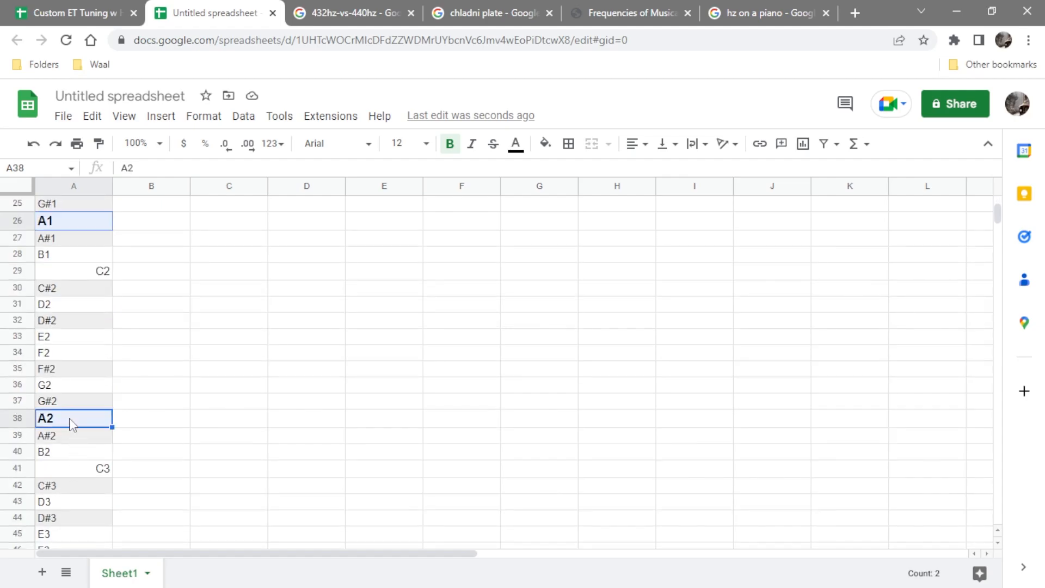
{"action": "scroll", "coordinate": [80, 396], "scroll_direction": "down", "scroll_amount": 3}
{"action": "left_click", "coordinate": [69, 450], "text": "ctrl"}
{"action": "scroll", "coordinate": [79, 430], "scroll_direction": "down", "scroll_amount": 9}
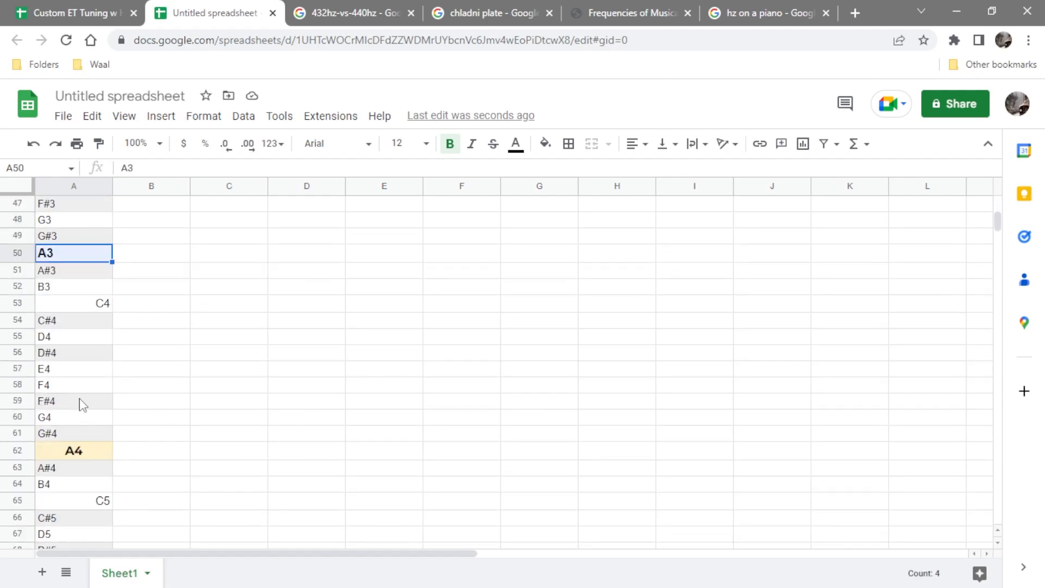
{"action": "left_click", "coordinate": [72, 405], "text": "ctrl"}
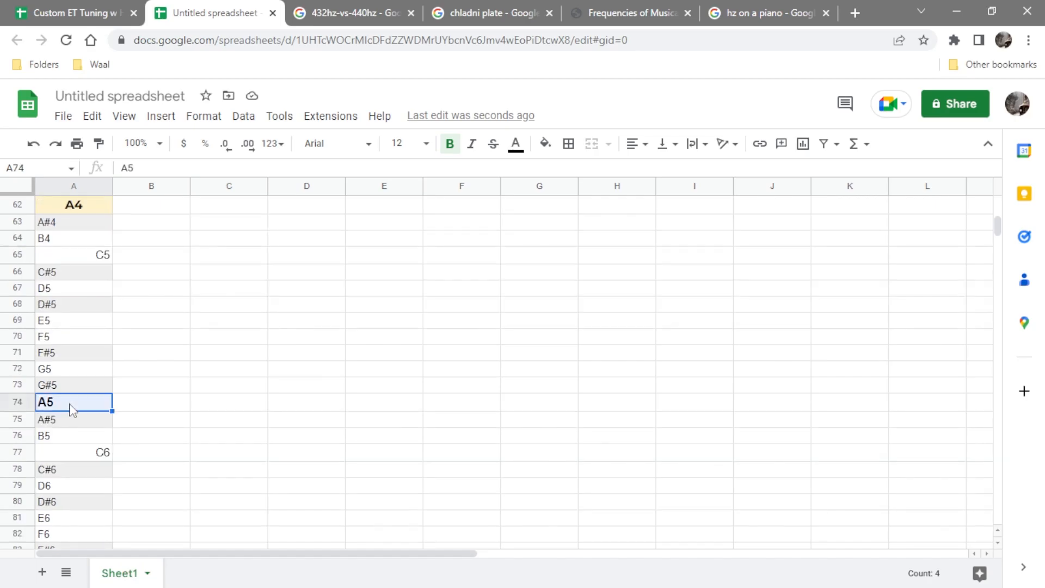
{"action": "scroll", "coordinate": [90, 392], "scroll_direction": "down", "scroll_amount": 4}
{"action": "left_click", "coordinate": [61, 409], "text": "ctrl"}
{"action": "scroll", "coordinate": [66, 402], "scroll_direction": "down", "scroll_amount": 5}
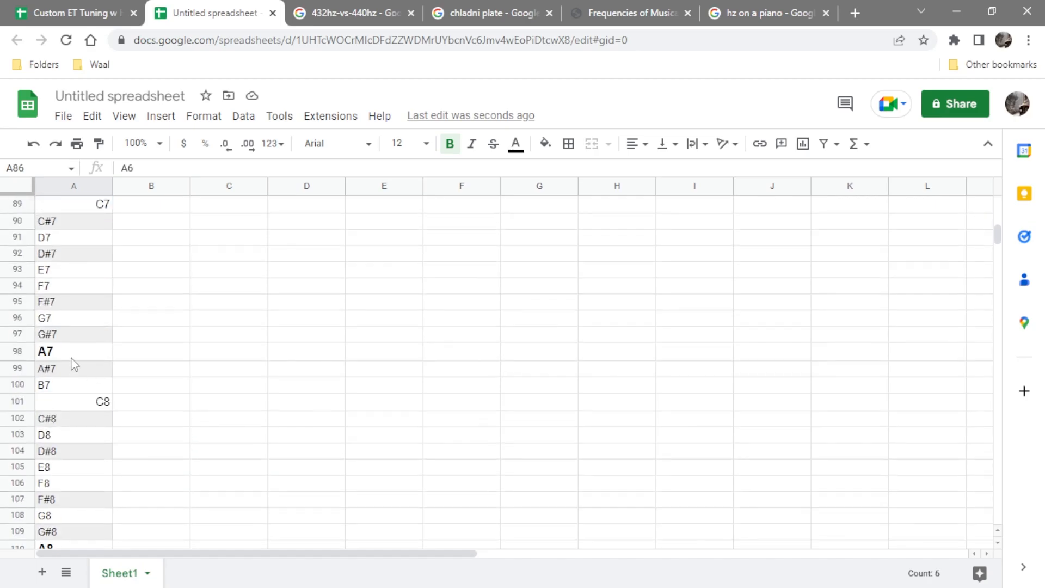
{"action": "left_click", "coordinate": [74, 352], "text": "ctrl"}
{"action": "scroll", "coordinate": [75, 409], "scroll_direction": "down", "scroll_amount": 3}
{"action": "left_click", "coordinate": [68, 385], "text": "ctrl"}
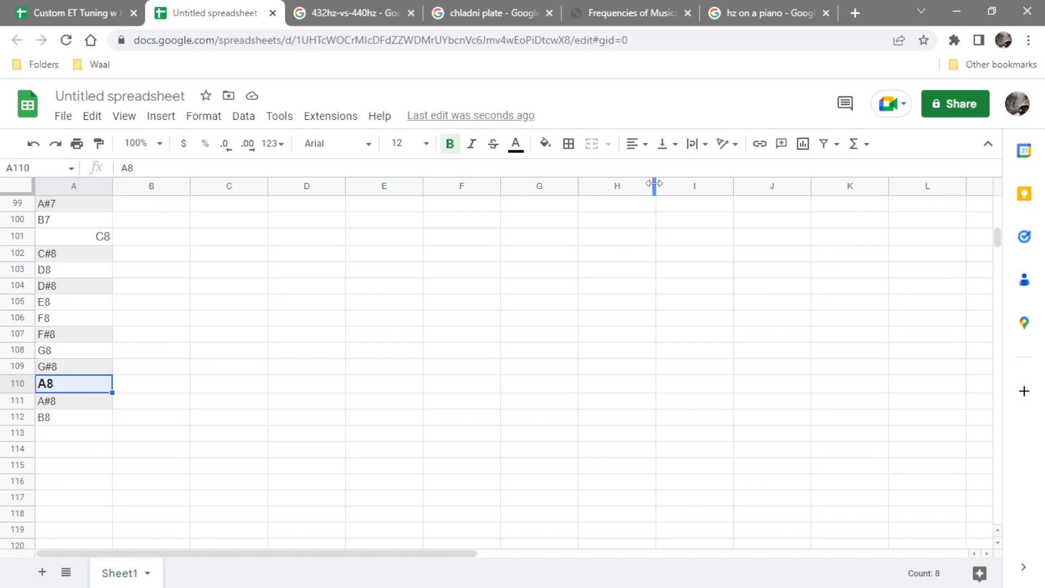
{"action": "left_click", "coordinate": [645, 145]}
{"action": "left_click", "coordinate": [651, 167]}
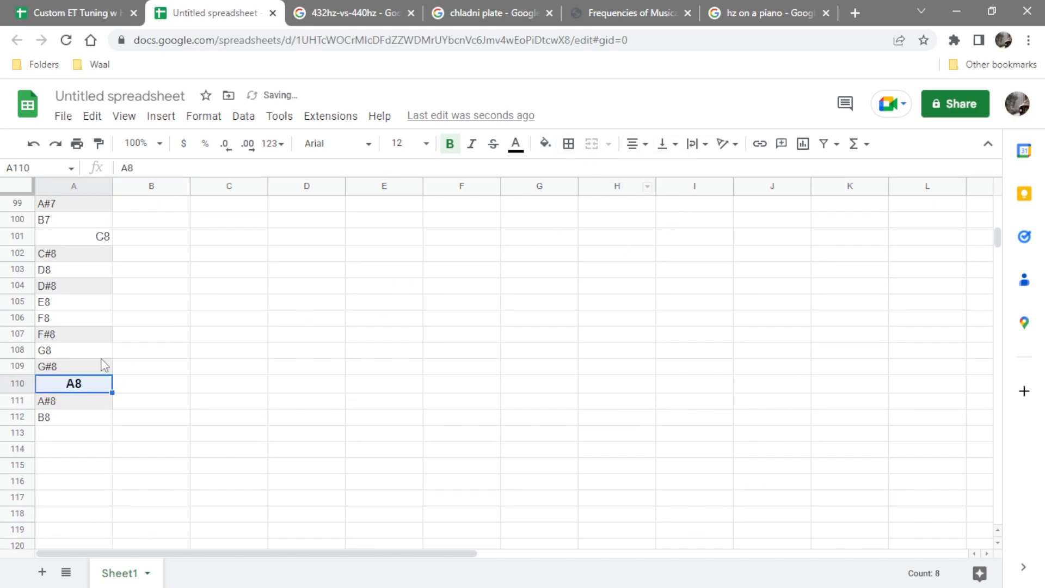
Enter the reference pitch 440 in cell A1.
{"action": "scroll", "coordinate": [102, 360], "scroll_direction": "up", "scroll_amount": 15}
{"action": "scroll", "coordinate": [101, 354], "scroll_direction": "up", "scroll_amount": 15}
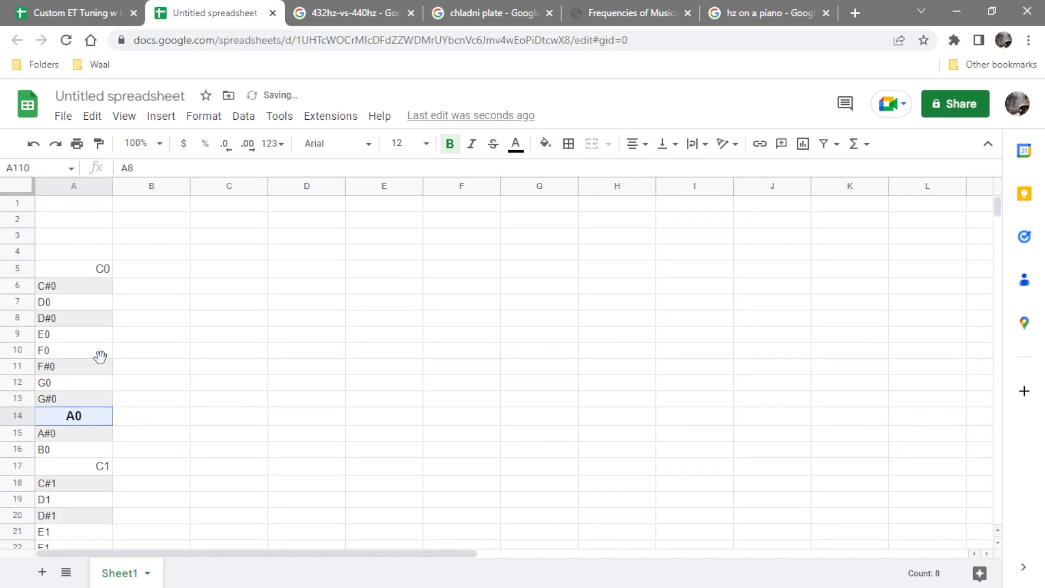
{"action": "left_click", "coordinate": [87, 206]}
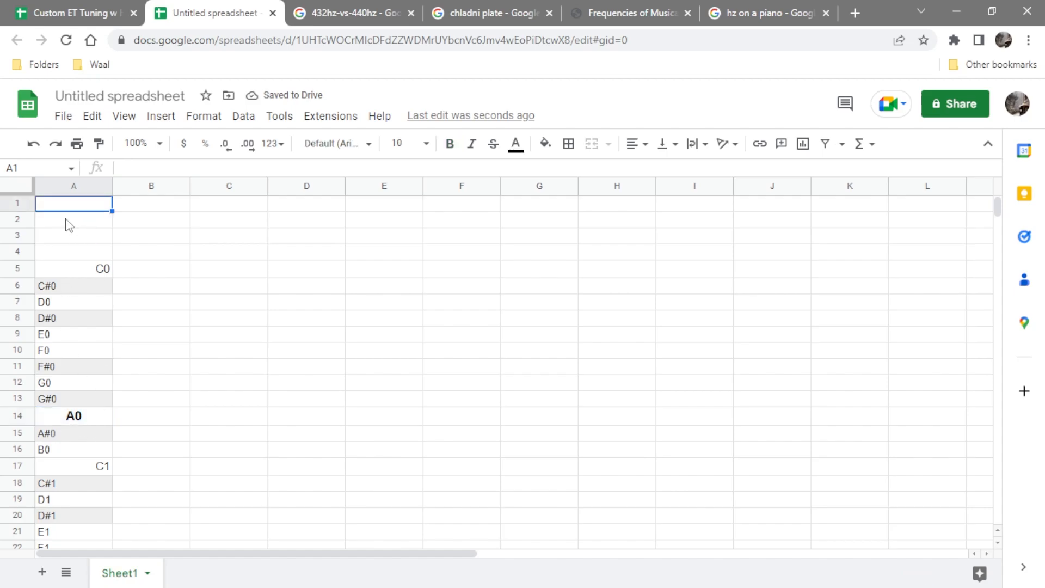
{"action": "type", "text": "440"}
{"action": "key", "text": "Return"}
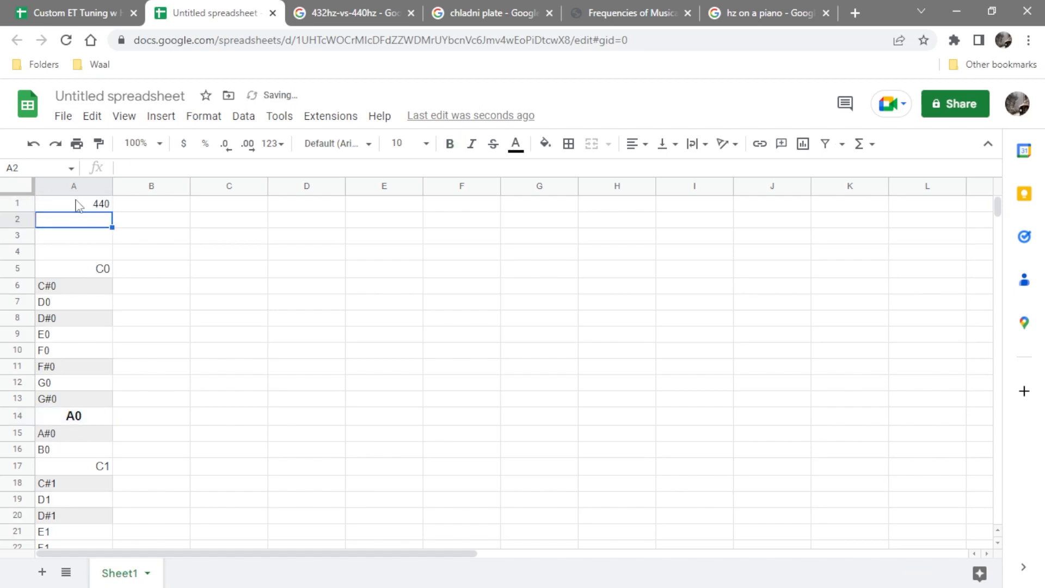
{"action": "left_click", "coordinate": [76, 206]}
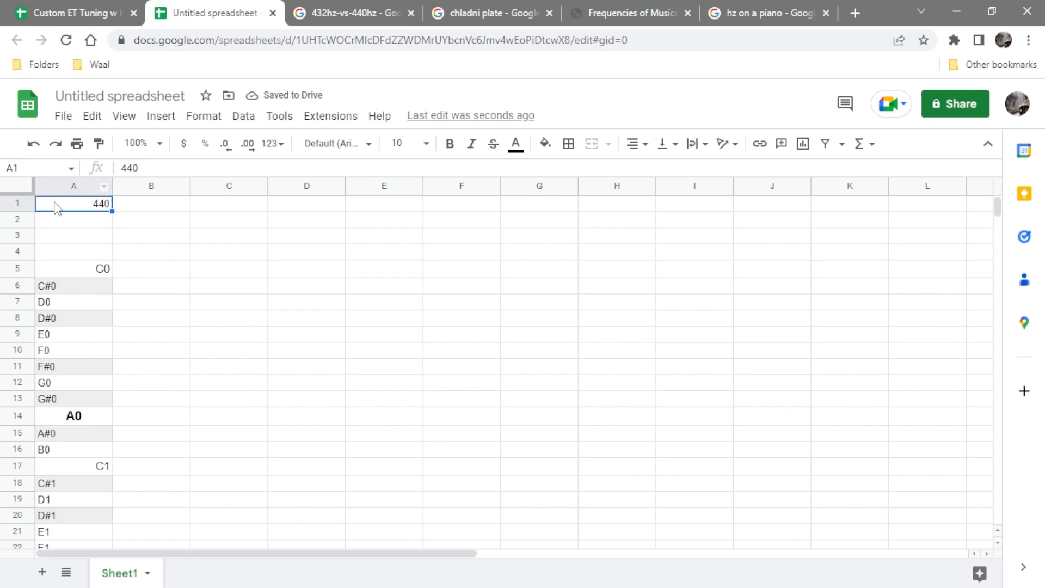
{"action": "left_click_drag", "start_coordinate": [83, 200], "coordinate": [146, 202]}
{"action": "left_click", "coordinate": [83, 207]}
Add the note "Change A1 to alter tuning" in cell A2.
{"action": "left_click", "coordinate": [69, 221]}
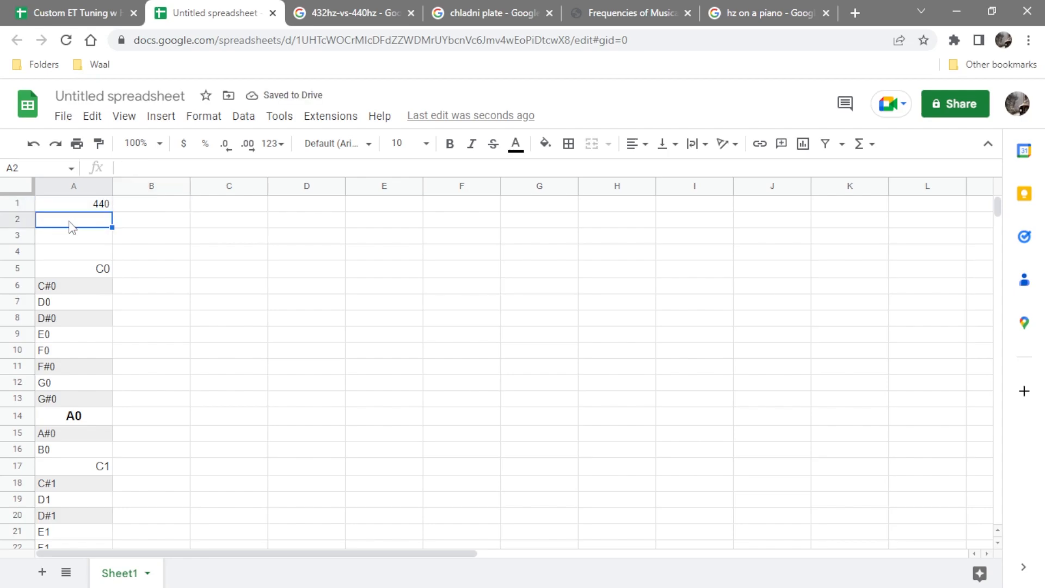
{"action": "type", "text": "Change "}
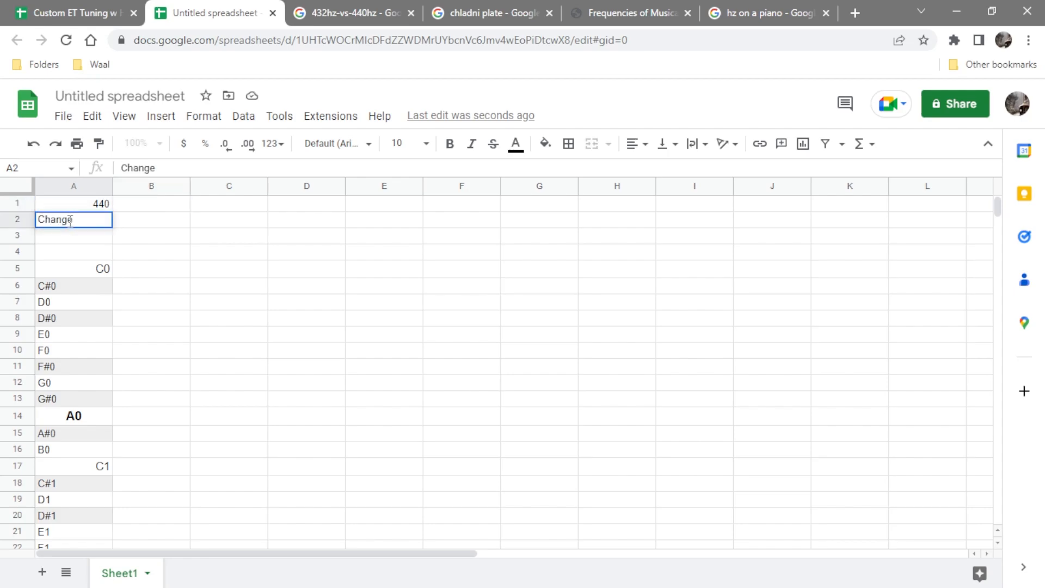
{"action": "type", "text": "A1 to alter tuning"}
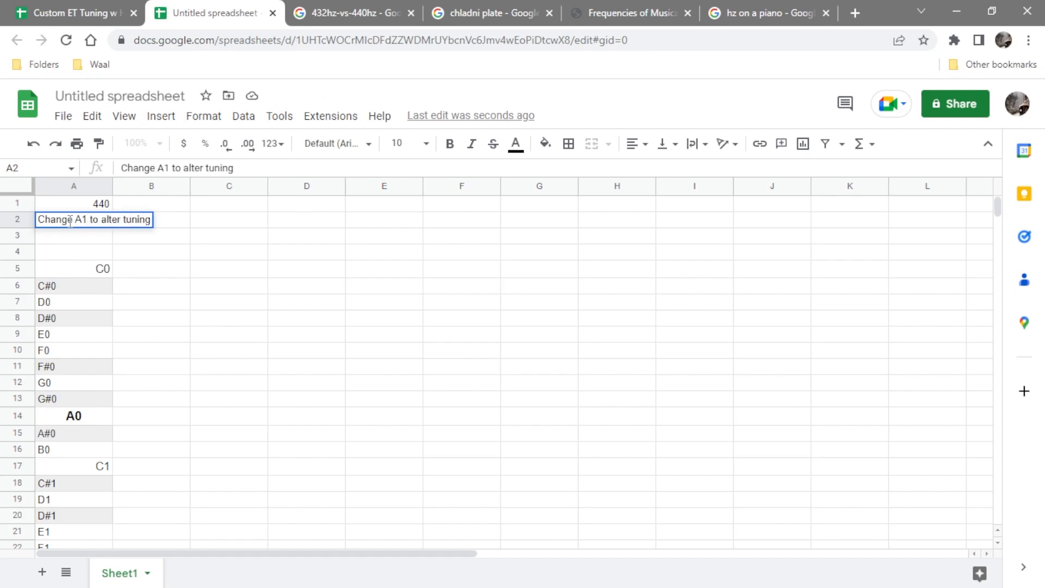
{"action": "key", "text": "Return"}
Examine how the reference pitch cell A1 relates to the A4 note in row 62, checking column A and row 1.
{"action": "left_click", "coordinate": [78, 207]}
{"action": "scroll", "coordinate": [144, 328], "scroll_direction": "down", "scroll_amount": 15}
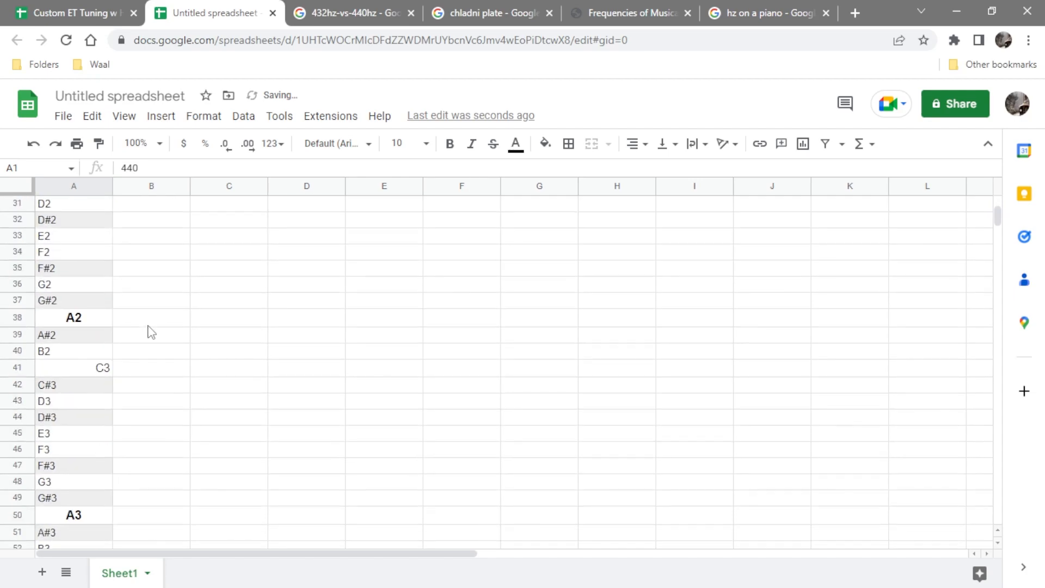
{"action": "left_click", "coordinate": [79, 436]}
{"action": "left_click", "coordinate": [17, 433]}
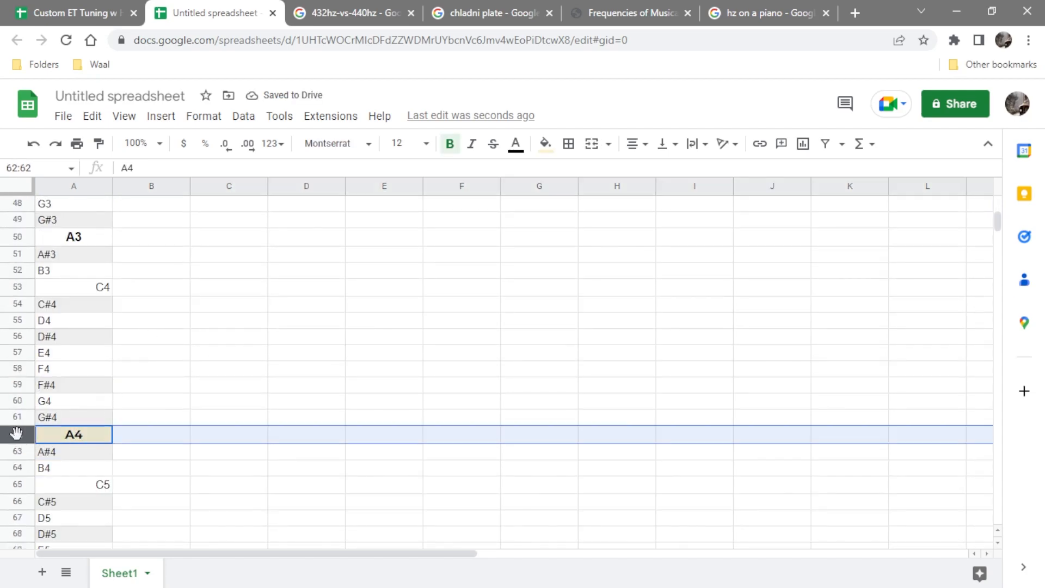
{"action": "left_click", "coordinate": [141, 435]}
{"action": "scroll", "coordinate": [77, 343], "scroll_direction": "up", "scroll_amount": 15}
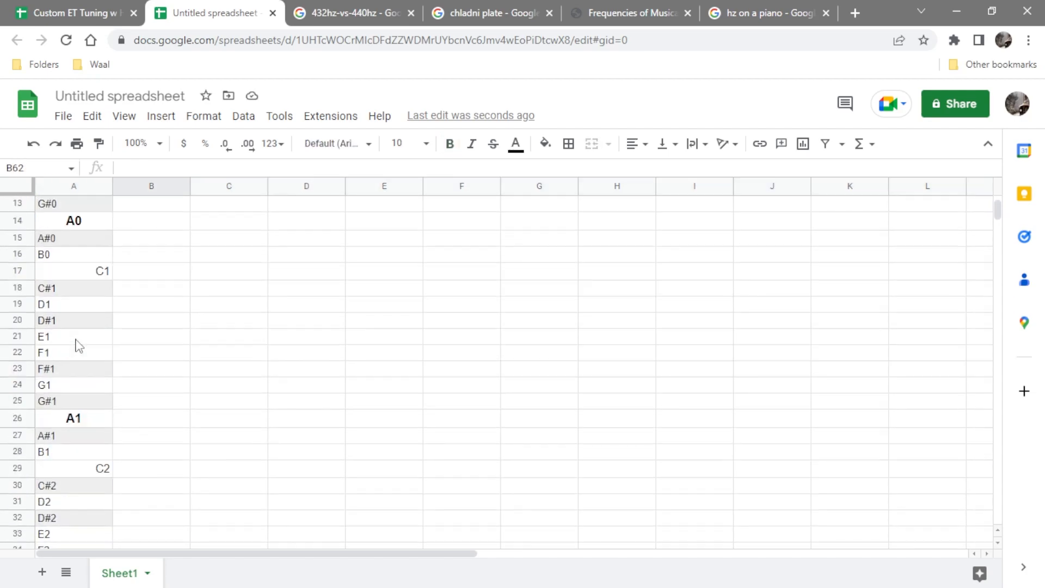
{"action": "left_click", "coordinate": [18, 203]}
{"action": "left_click", "coordinate": [76, 188]}
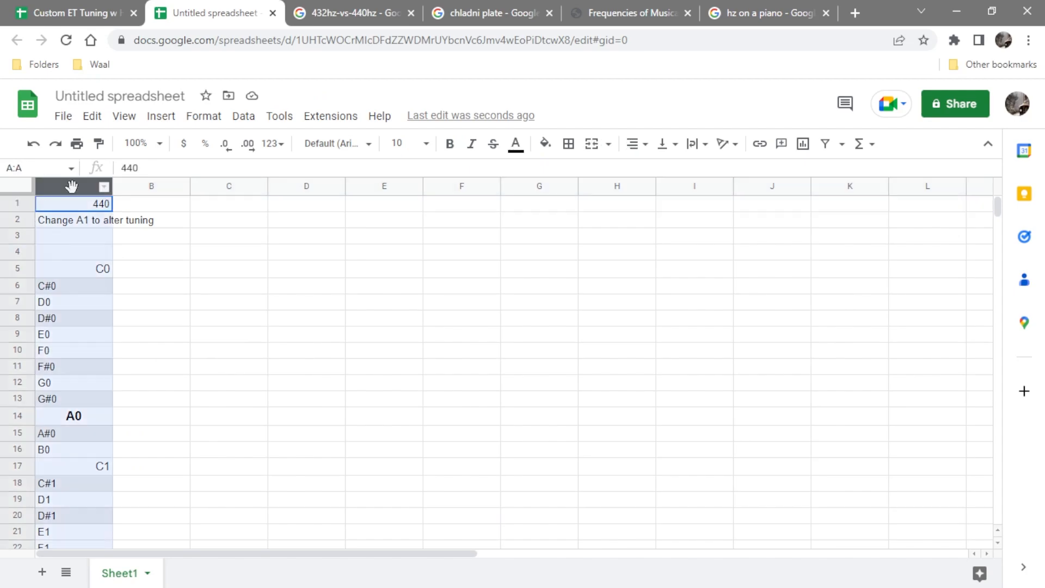
{"action": "left_click", "coordinate": [73, 204]}
{"action": "left_click", "coordinate": [19, 203]}
{"action": "left_click", "coordinate": [64, 207]}
Link cell B62 beside the A4 note to the reference pitch with the formula =A1.
{"action": "scroll", "coordinate": [147, 412], "scroll_direction": "down", "scroll_amount": 17}
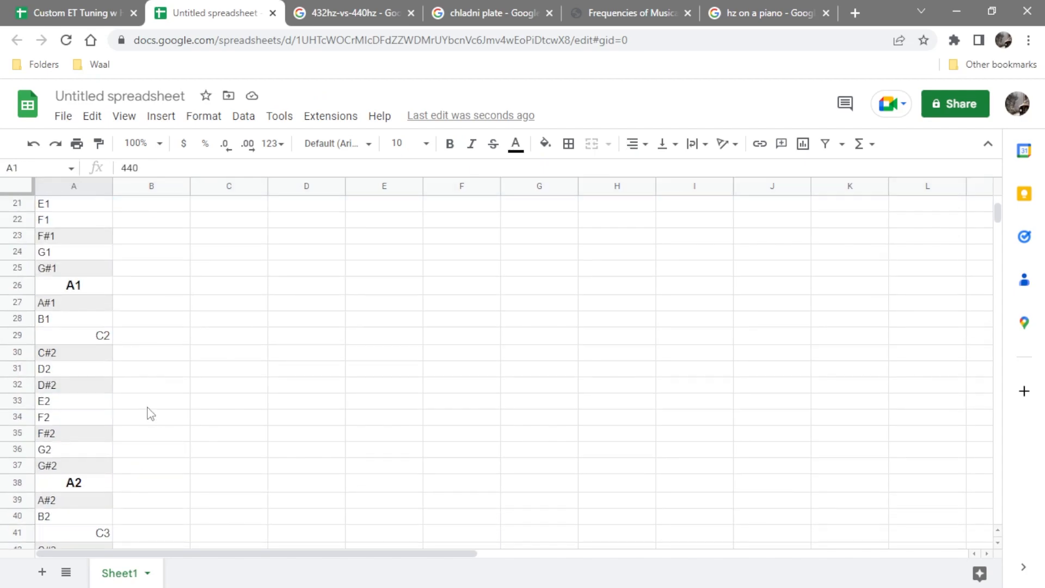
{"action": "left_click", "coordinate": [152, 387]}
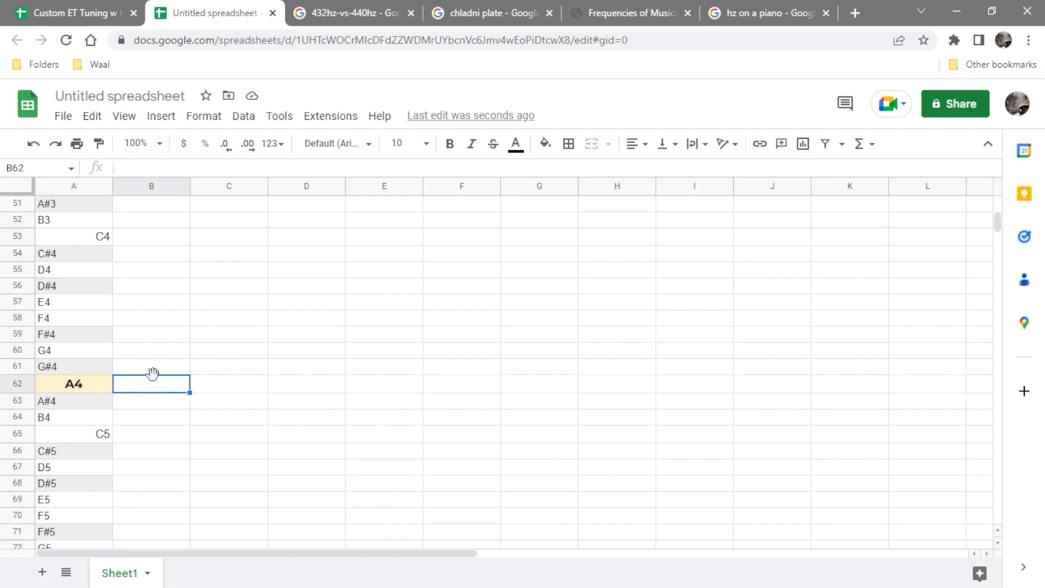
{"action": "type", "text": "=A1"}
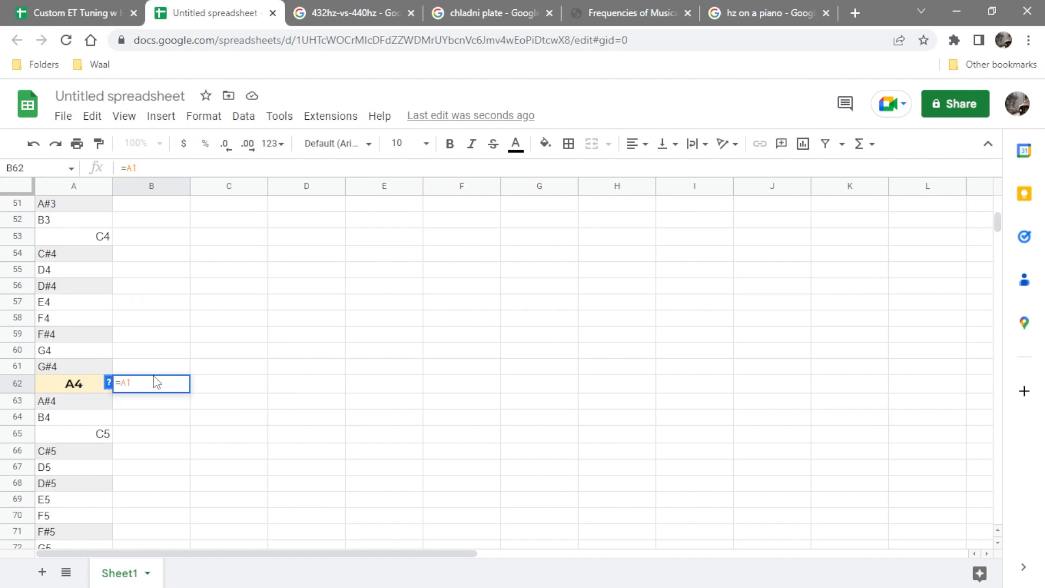
{"action": "key", "text": "Return"}
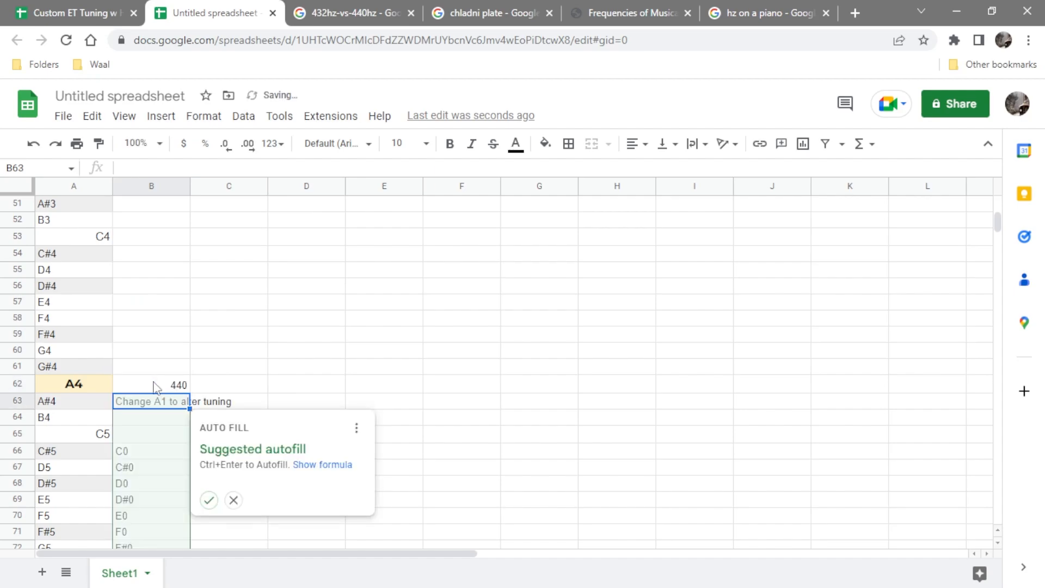
{"action": "left_click", "coordinate": [156, 385]}
Set the reference pitch in A1 to 444 and check the linked A4 value in B62.
{"action": "scroll", "coordinate": [156, 385], "scroll_direction": "up", "scroll_amount": 20}
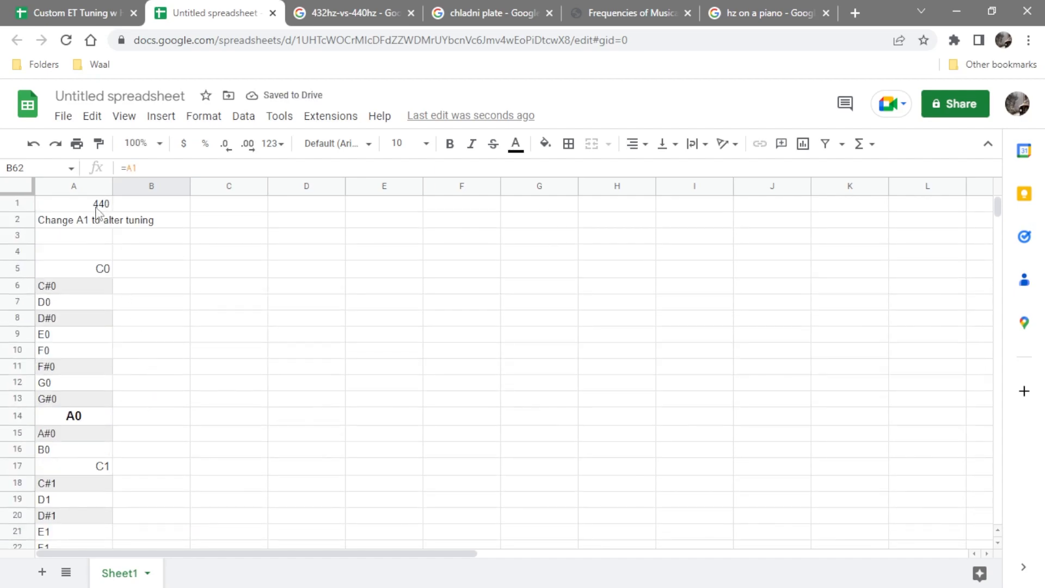
{"action": "left_click", "coordinate": [96, 207]}
{"action": "type", "text": "444"}
{"action": "key", "text": "Return"}
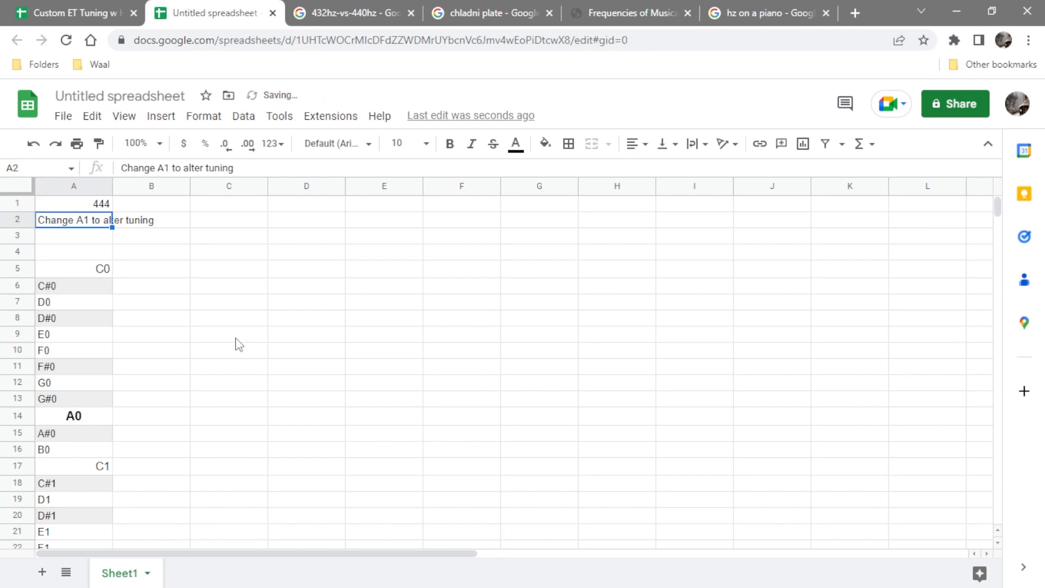
{"action": "scroll", "coordinate": [240, 344], "scroll_direction": "down", "scroll_amount": 18}
{"action": "left_click", "coordinate": [173, 334]}
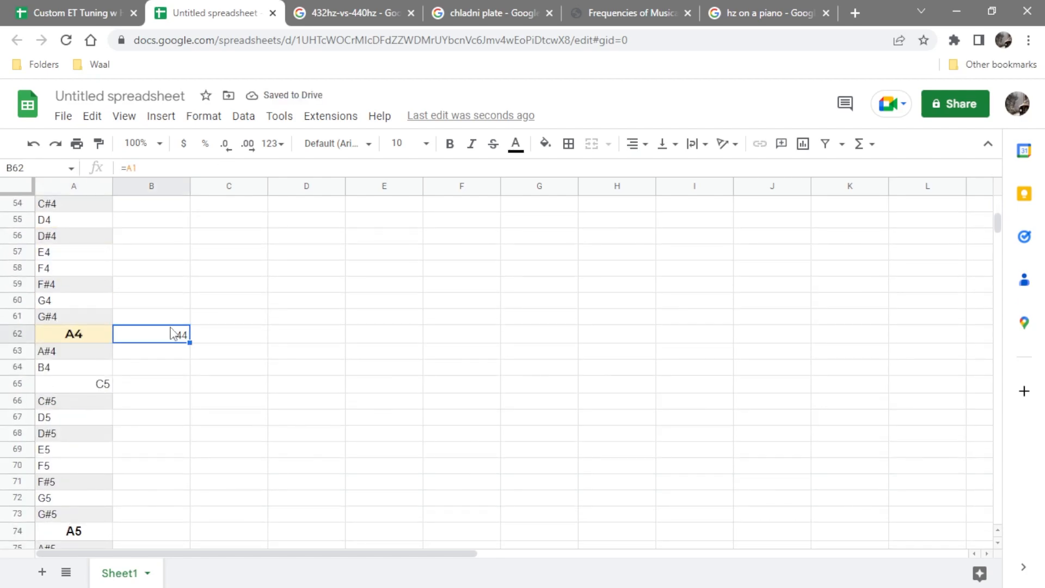
{"action": "scroll", "coordinate": [152, 334], "scroll_direction": "up", "scroll_amount": 4}
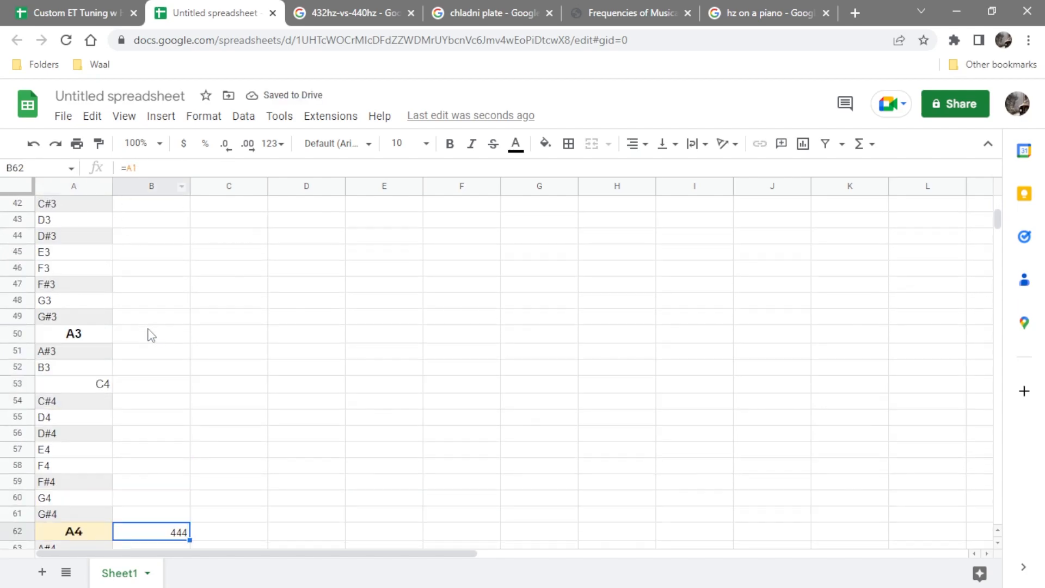
Set the reference pitch in A1 to 432 and check the A4 row's linked value.
{"action": "scroll", "coordinate": [151, 335], "scroll_direction": "up", "scroll_amount": 14}
{"action": "left_click", "coordinate": [97, 204]}
{"action": "type", "text": "432"}
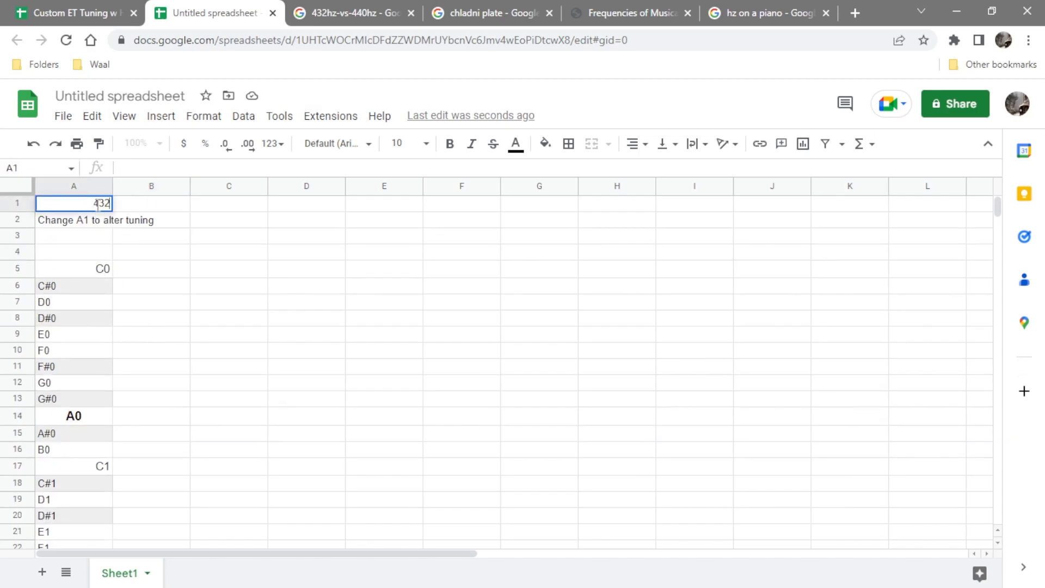
{"action": "key", "text": "Return"}
{"action": "scroll", "coordinate": [151, 292], "scroll_direction": "down", "scroll_amount": 17}
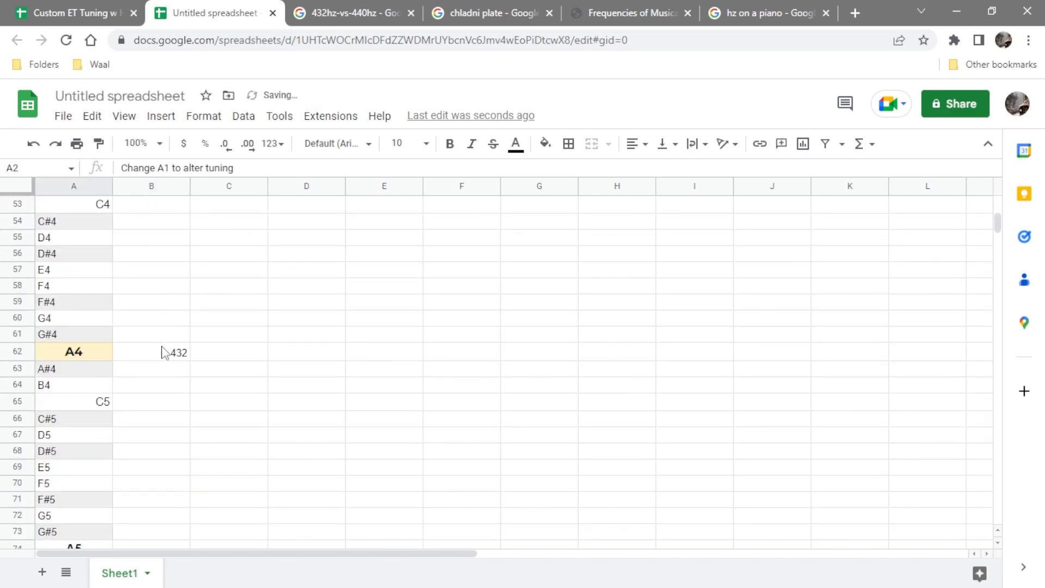
Set the reference pitch in A1 back to 440.
{"action": "scroll", "coordinate": [163, 353], "scroll_direction": "up", "scroll_amount": 17}
{"action": "left_click", "coordinate": [103, 207]}
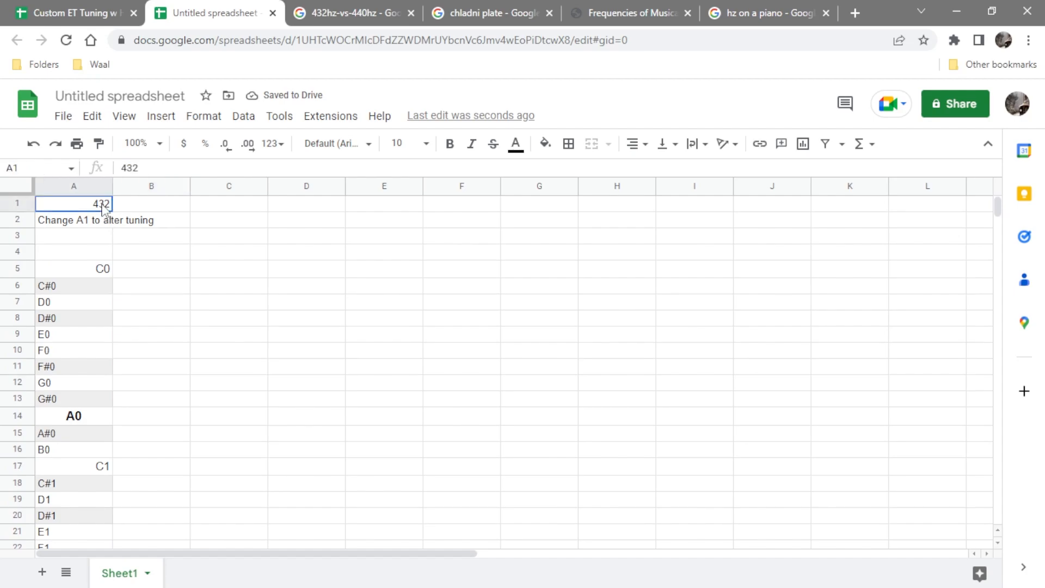
{"action": "type", "text": "440"}
{"action": "key", "text": "Return"}
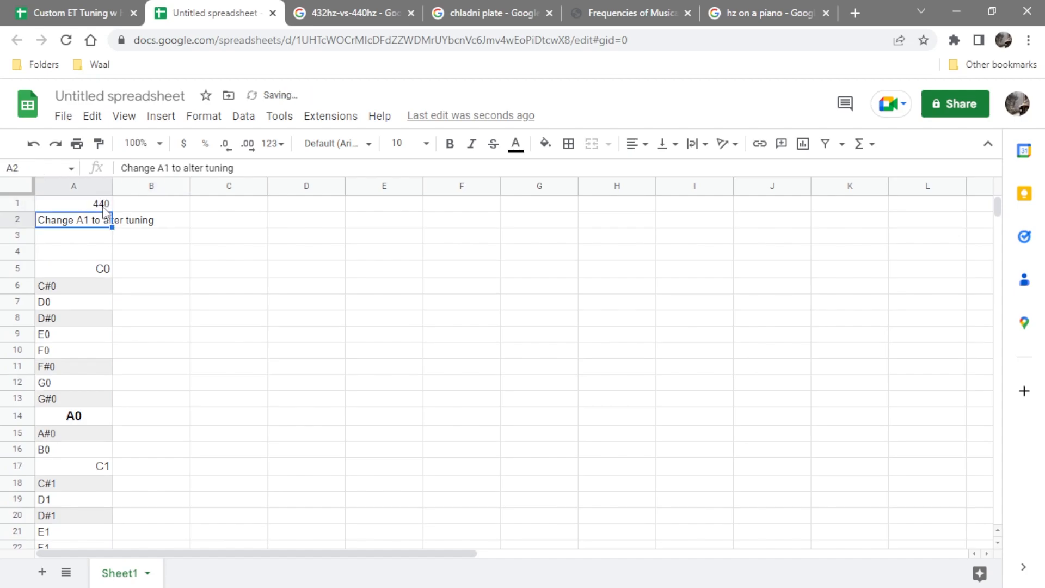
Enter the semitone ratio formula =2^(1/12) in cell C1.
{"action": "left_click", "coordinate": [224, 210]}
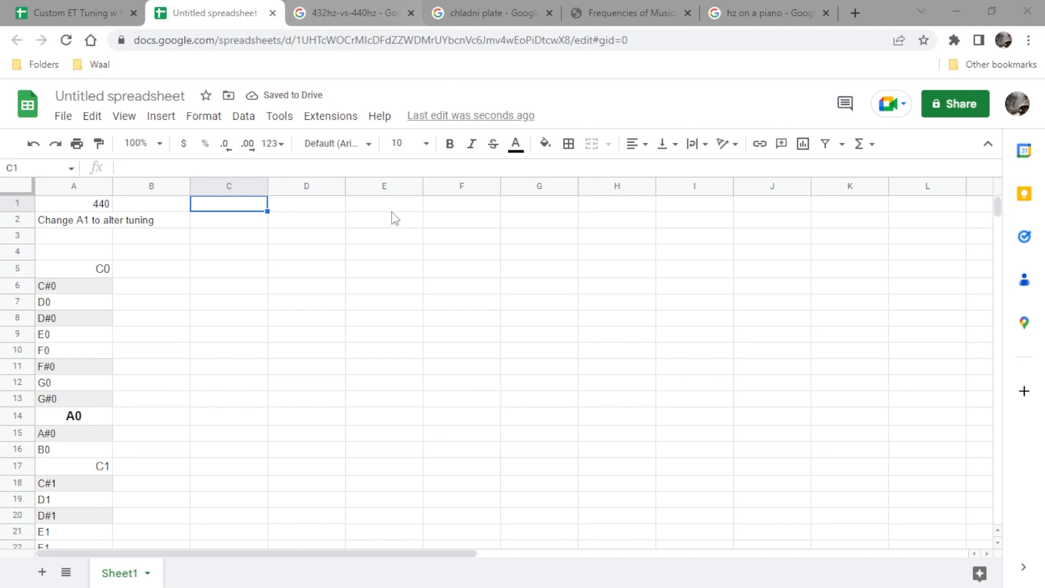
{"action": "left_click", "coordinate": [243, 207]}
{"action": "type", "text": "=2^(1/12)"}
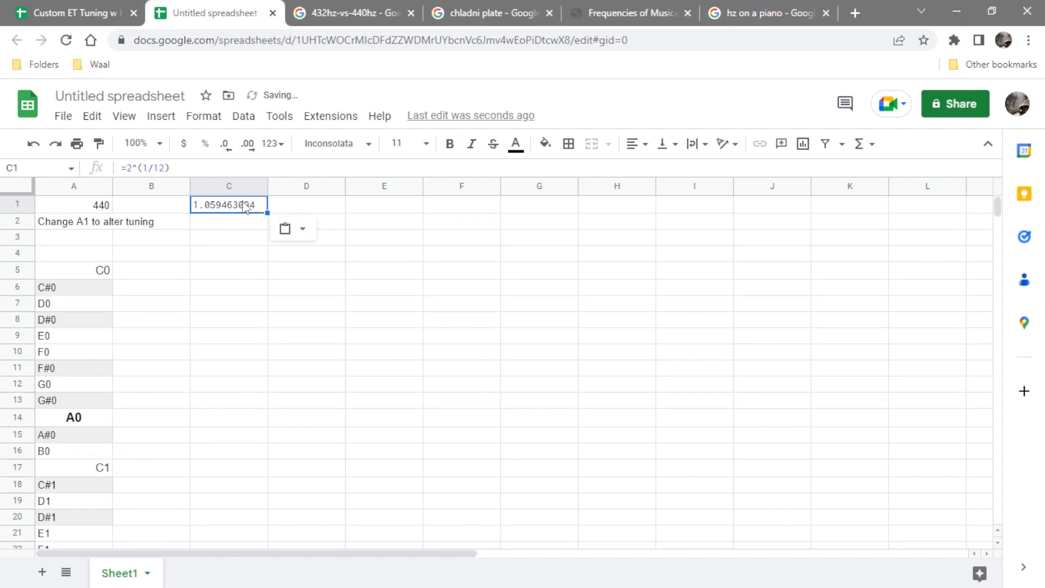
View the piano frequency chart among the "hz on a piano" image results, and return to the untitled spreadsheet.
{"action": "left_click", "coordinate": [166, 169]}
{"action": "left_click", "coordinate": [763, 13]}
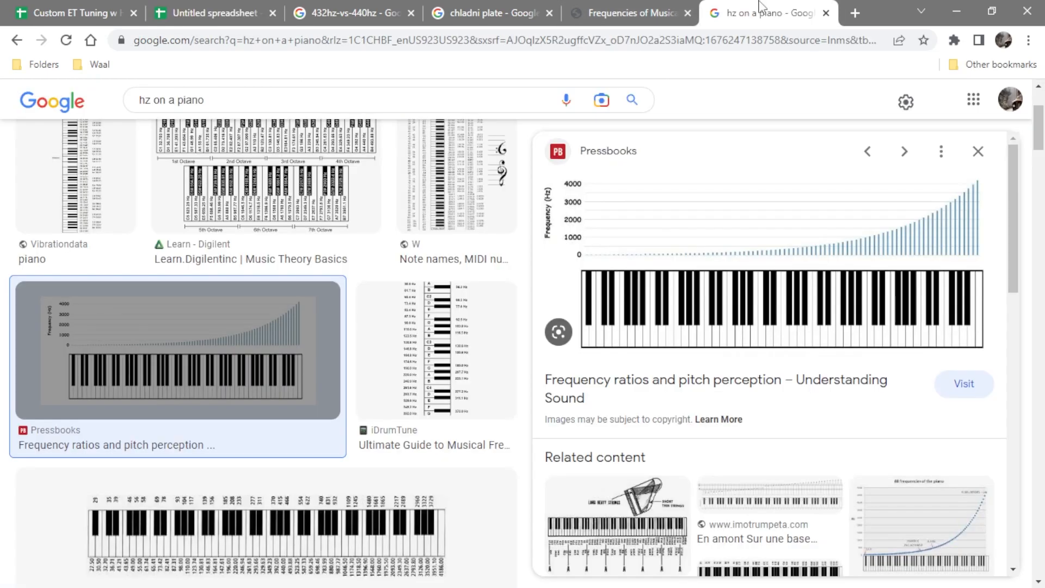
{"action": "left_click", "coordinate": [197, 9]}
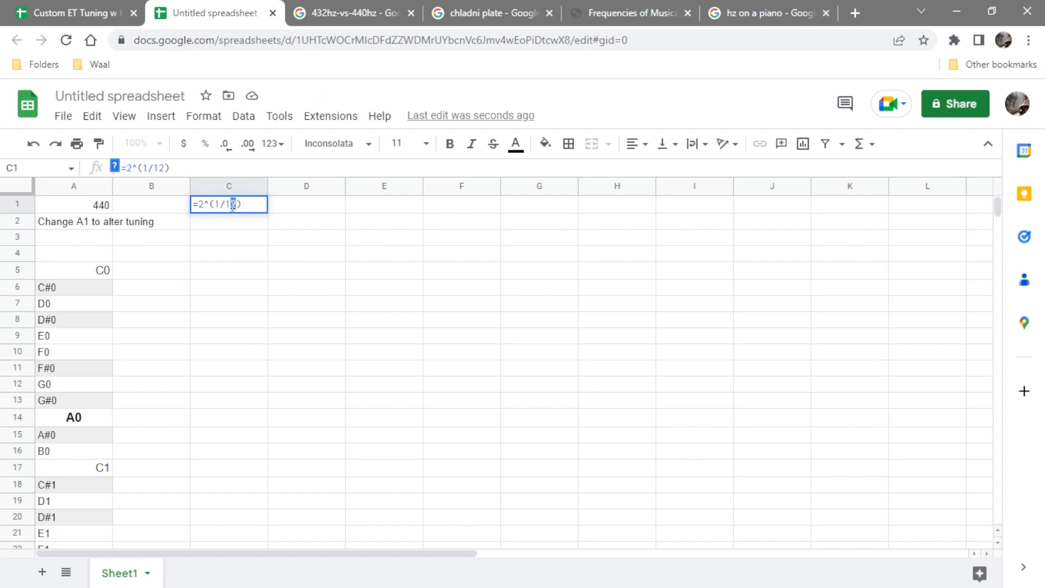
Try 9 and 24 in the divisor of C1's formula, restore it to =2^(1/12), and select cell C2.
{"action": "type", "text": "9"}
{"action": "key", "text": "BackSpace"}
{"action": "type", "text": "24"}
{"action": "key", "text": "BackSpace"}
{"action": "key", "text": "BackSpace"}
{"action": "type", "text": "12"}
{"action": "key", "text": "Return"}
{"action": "left_click", "coordinate": [241, 205]}
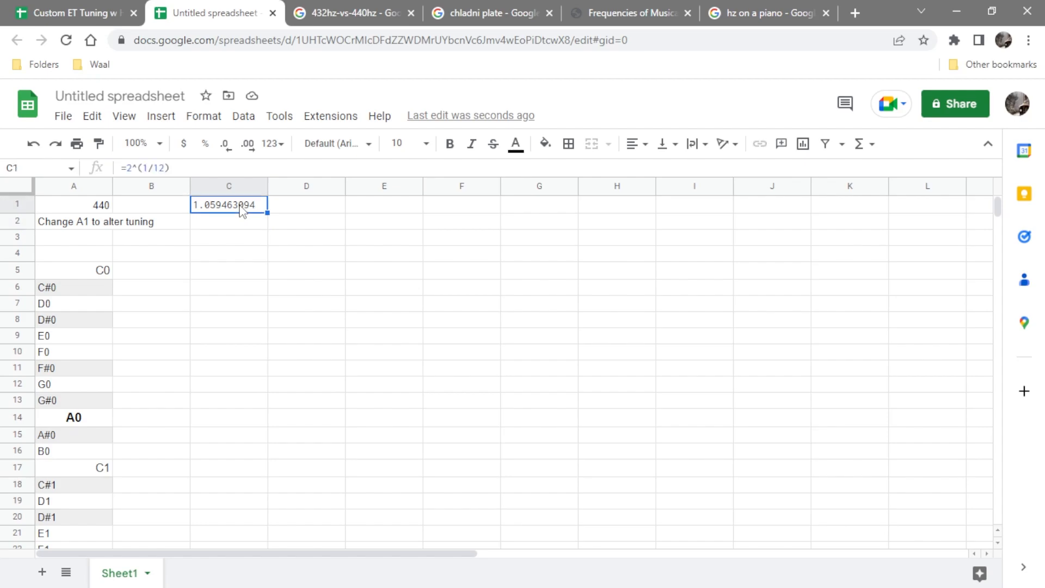
{"action": "left_click", "coordinate": [223, 223]}
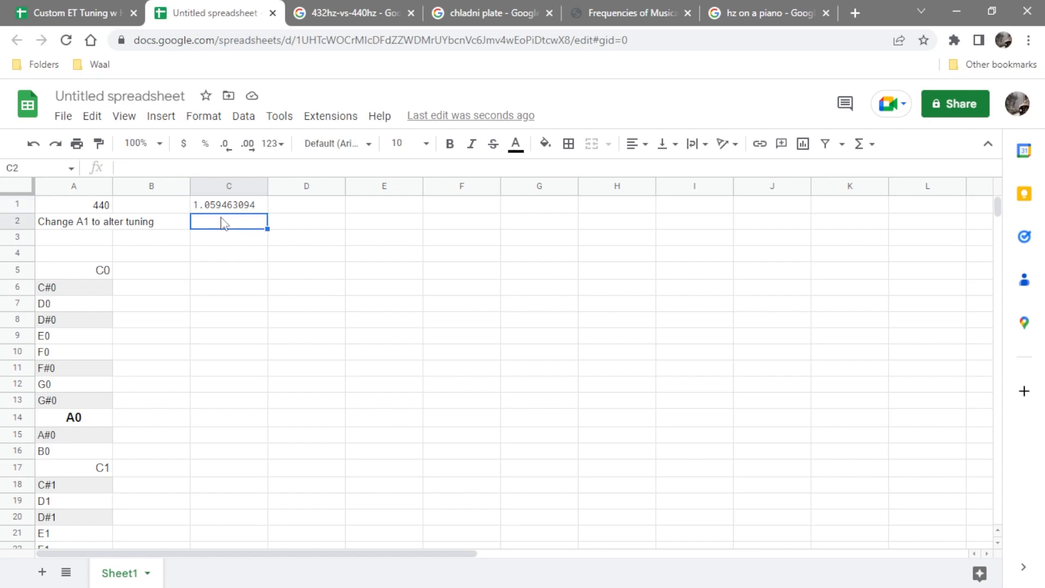
Label the semitone ratio by entering Equal Temperament in cell C2.
{"action": "type", "text": "Equal Tem"}
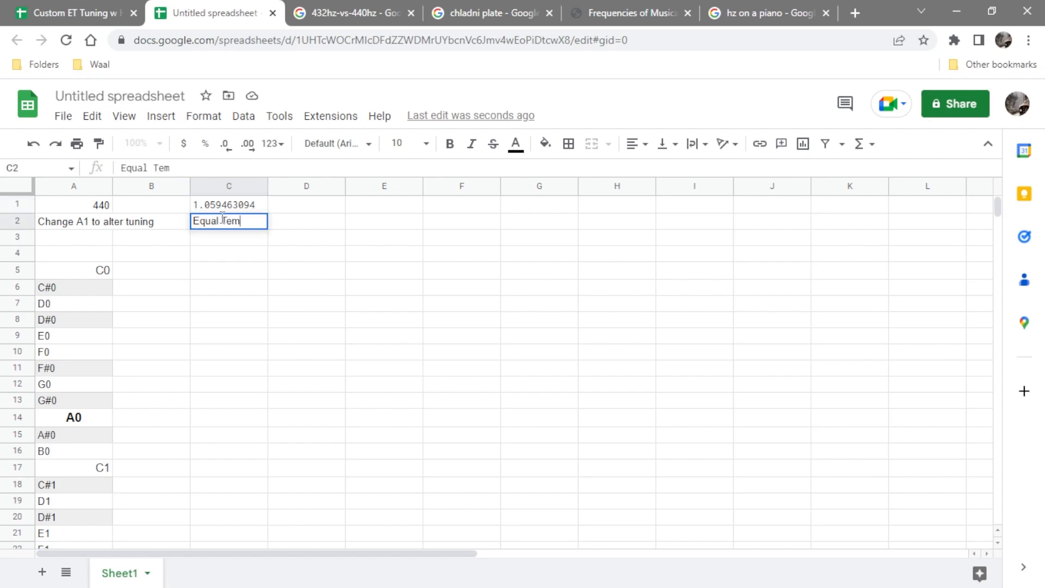
{"action": "type", "text": "perament"}
{"action": "key", "text": "Return"}
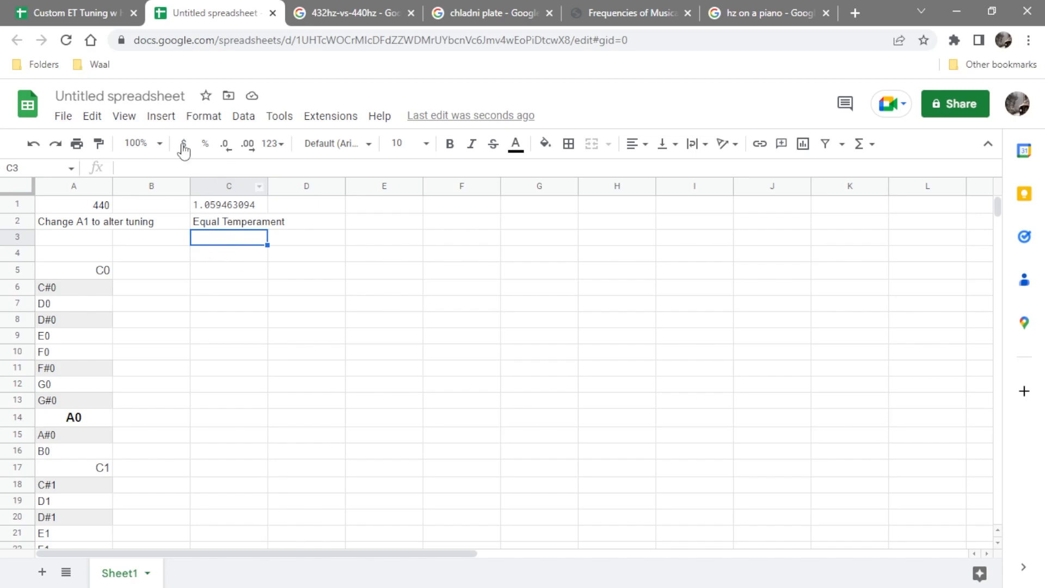
Consult the note frequencies in the Custom ET Tuning spreadsheet and return to the untitled spreadsheet.
{"action": "left_click", "coordinate": [90, 9]}
{"action": "scroll", "coordinate": [163, 303], "scroll_direction": "down", "scroll_amount": 5}
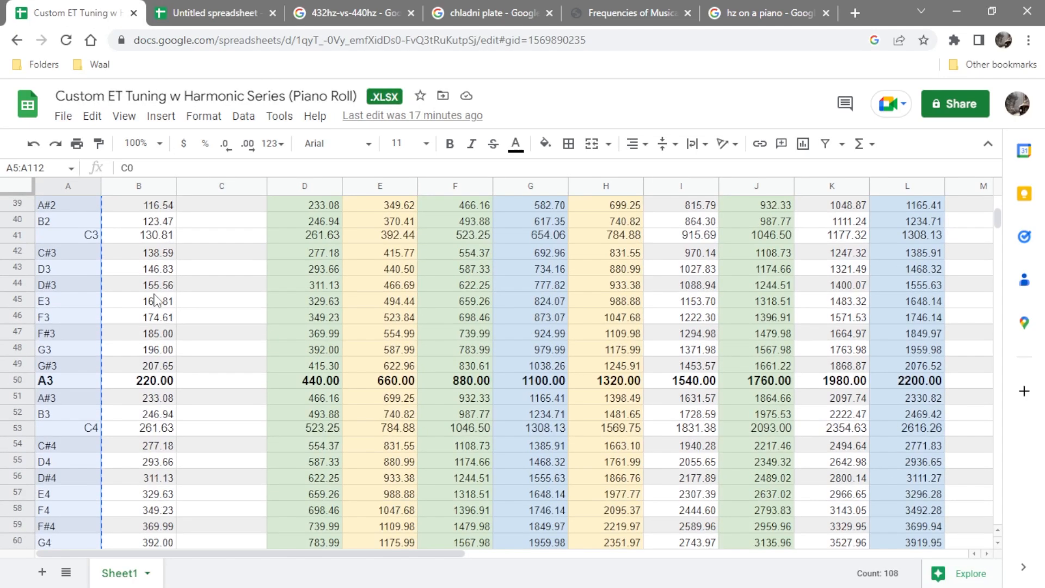
{"action": "left_click", "coordinate": [188, 9]}
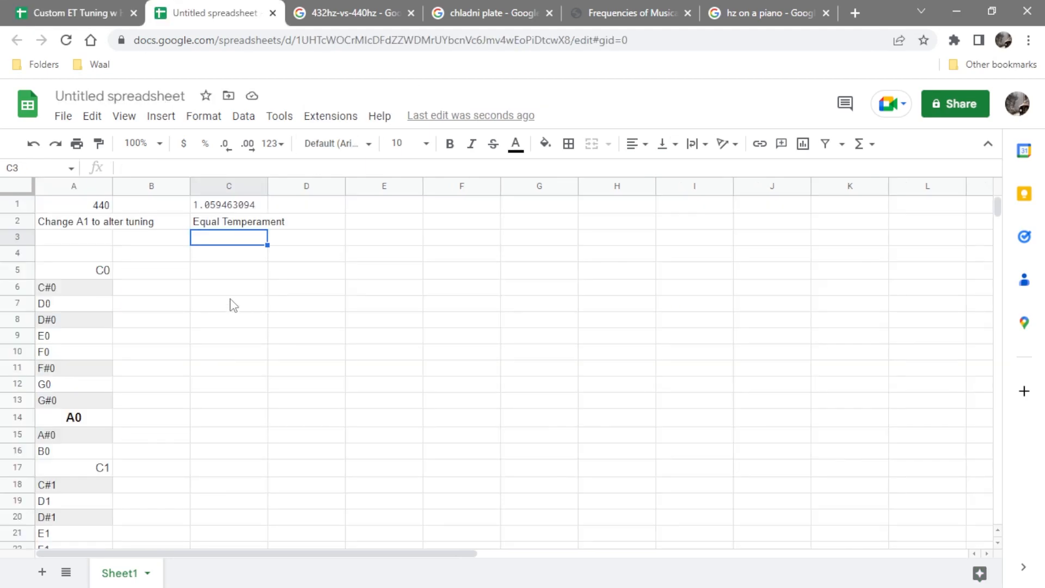
Enter the formula =$B62/C$1 in cell B61 to calculate the G#4 frequency one semitone below A4.
{"action": "left_click", "coordinate": [151, 273]}
{"action": "scroll", "coordinate": [168, 369], "scroll_direction": "down", "scroll_amount": 15}
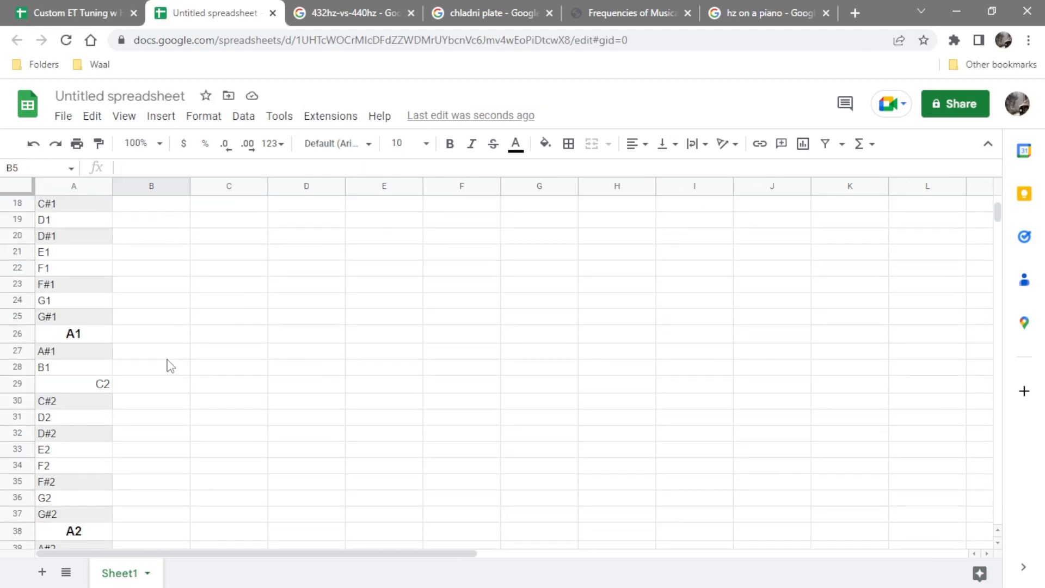
{"action": "scroll", "coordinate": [168, 370], "scroll_direction": "down", "scroll_amount": 2}
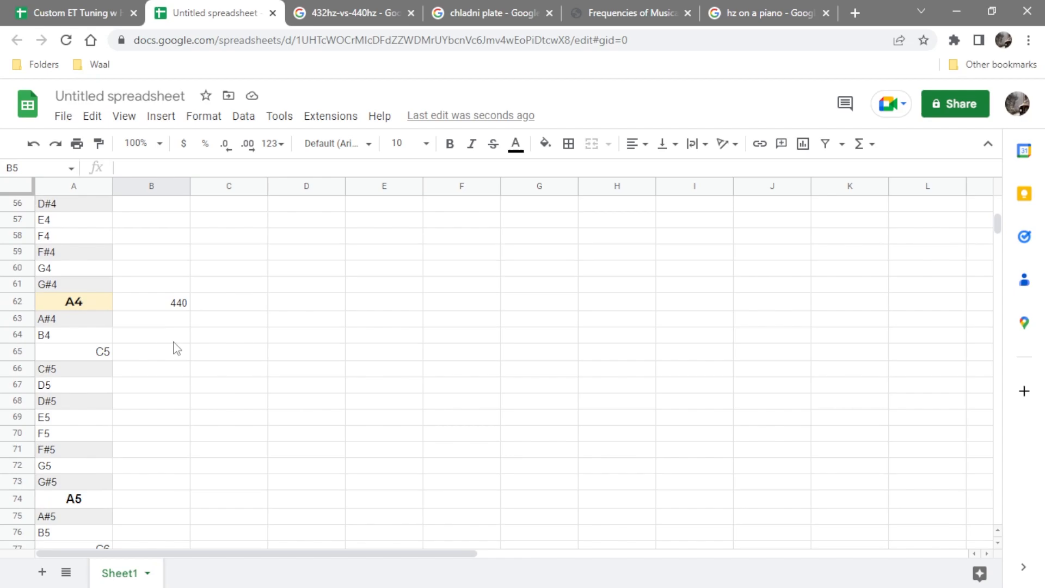
{"action": "left_click", "coordinate": [163, 289]}
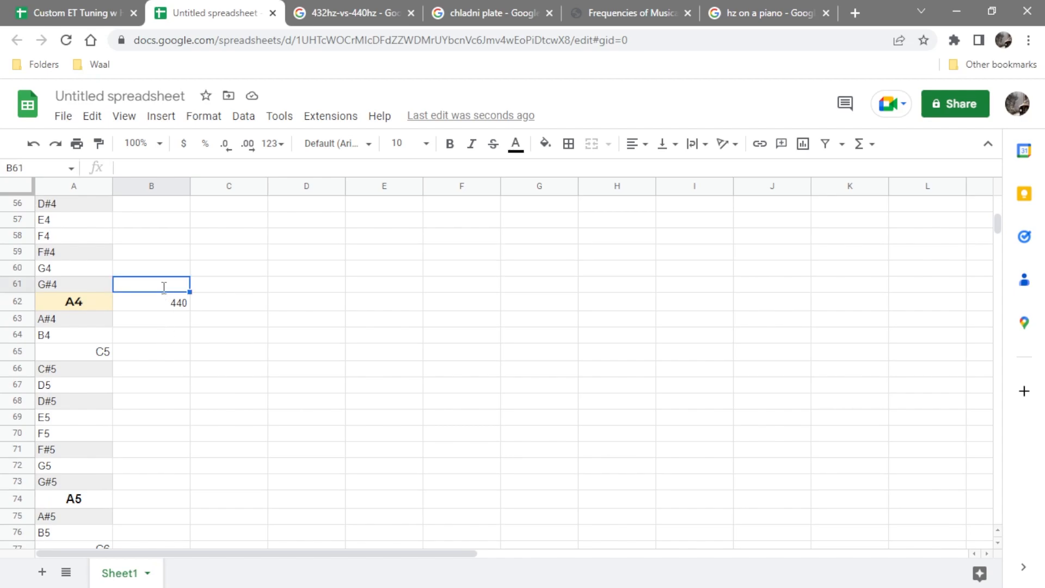
{"action": "type", "text": "+"}
{"action": "key", "text": "BackSpace"}
{"action": "type", "text": "="}
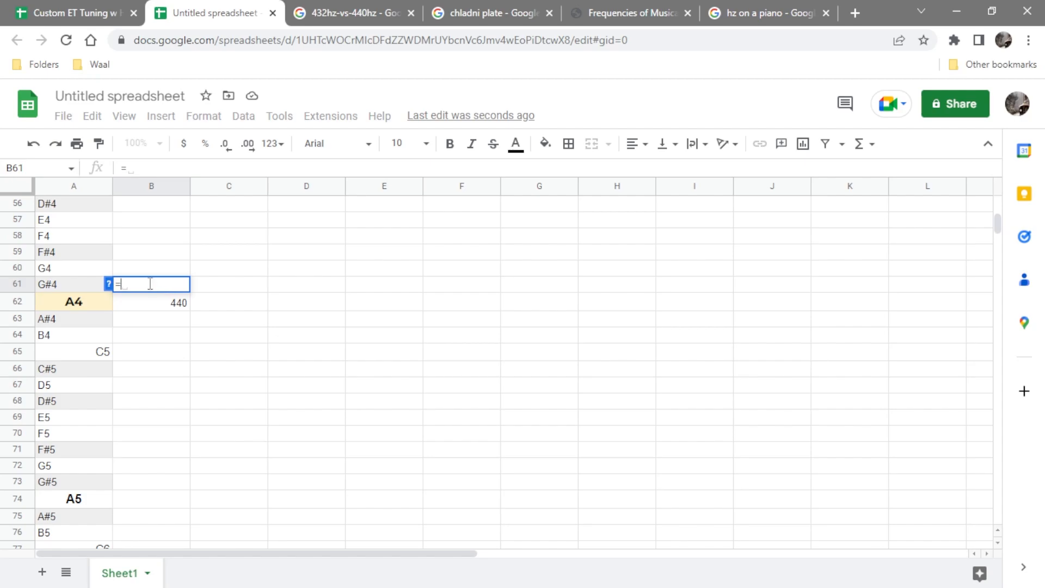
{"action": "type", "text": "$"}
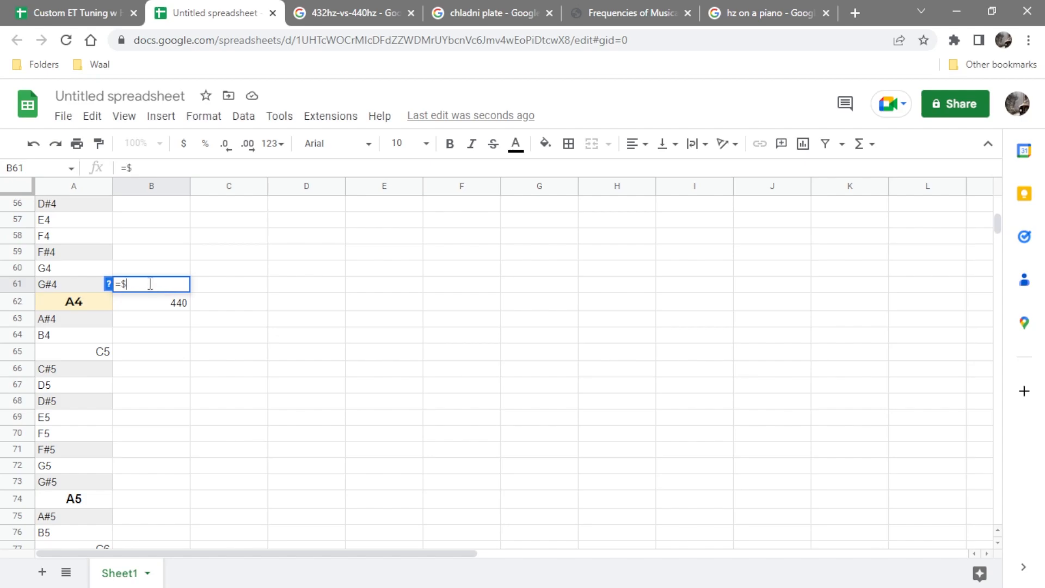
{"action": "type", "text": "B62/C$"}
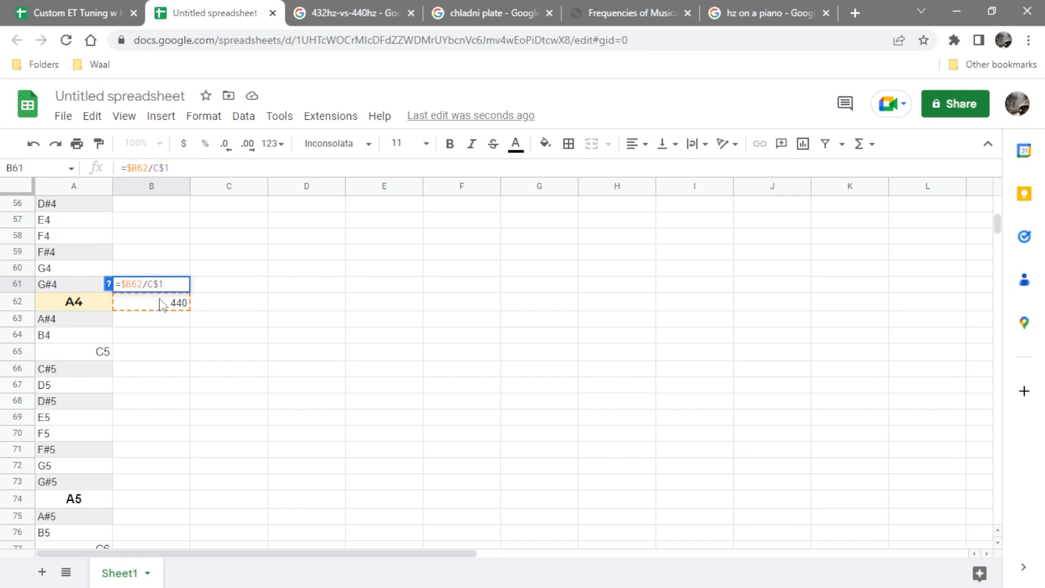
{"action": "type", "text": "1"}
{"action": "scroll", "coordinate": [202, 291], "scroll_direction": "up", "scroll_amount": 15}
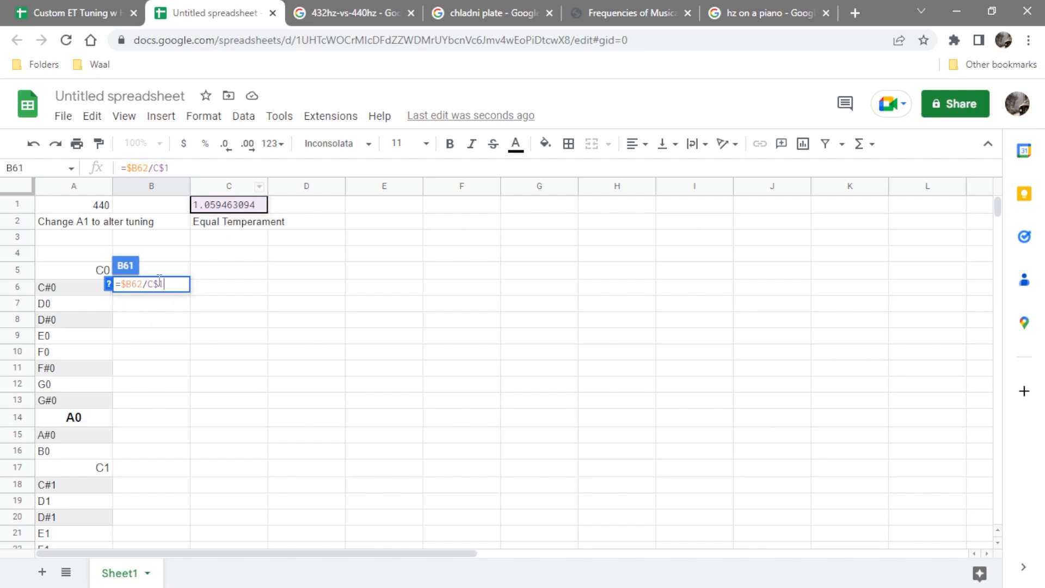
{"action": "scroll", "coordinate": [170, 377], "scroll_direction": "down", "scroll_amount": 14}
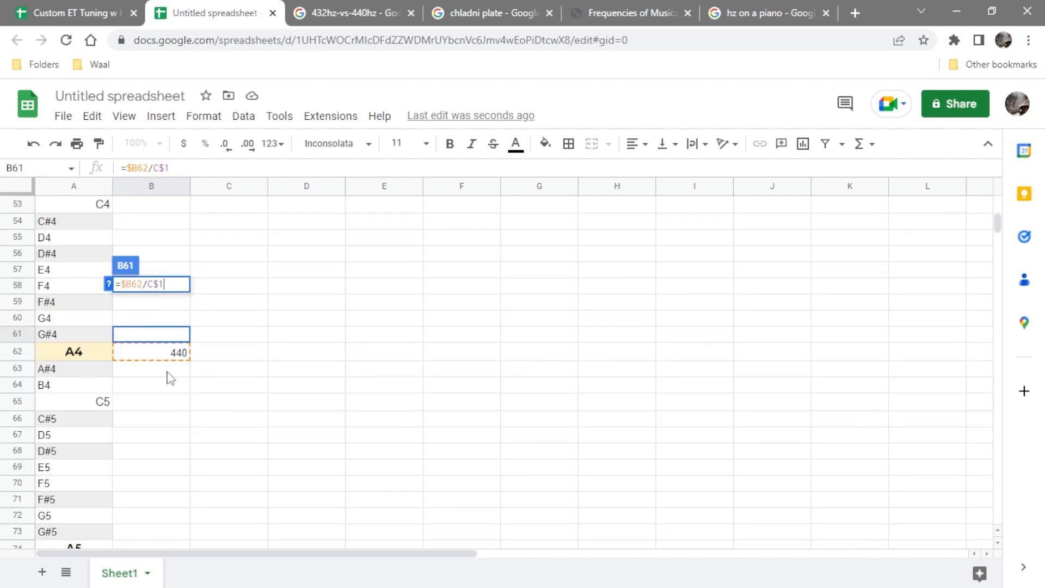
{"action": "key", "text": "Return"}
Copy the G#4 formula from B61 into B5:B60 to fill the frequencies down to C0.
{"action": "left_click", "coordinate": [140, 334]}
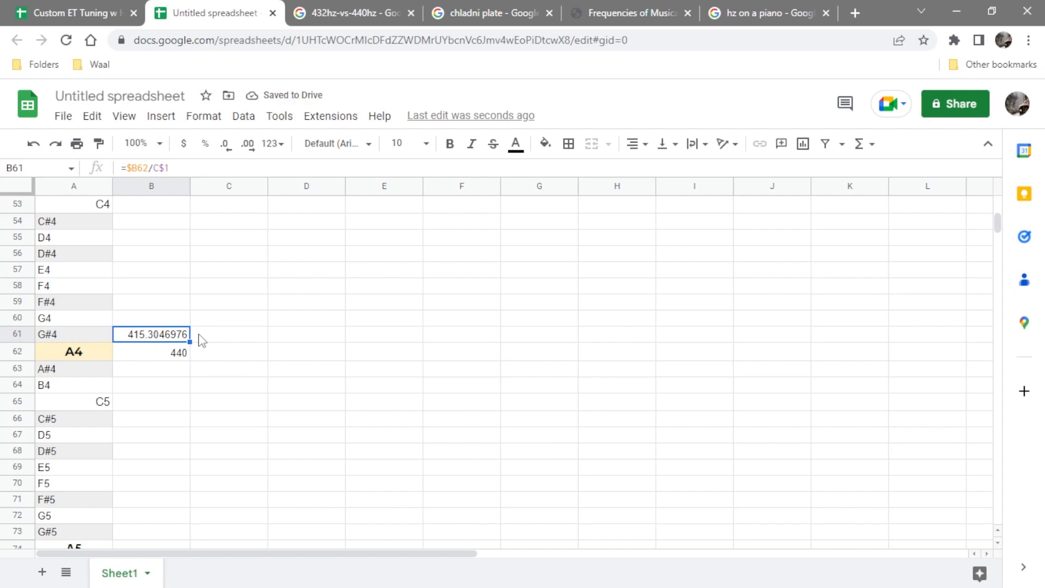
{"action": "left_click", "coordinate": [170, 320]}
{"action": "scroll", "coordinate": [170, 317], "scroll_direction": "up", "scroll_amount": 14}
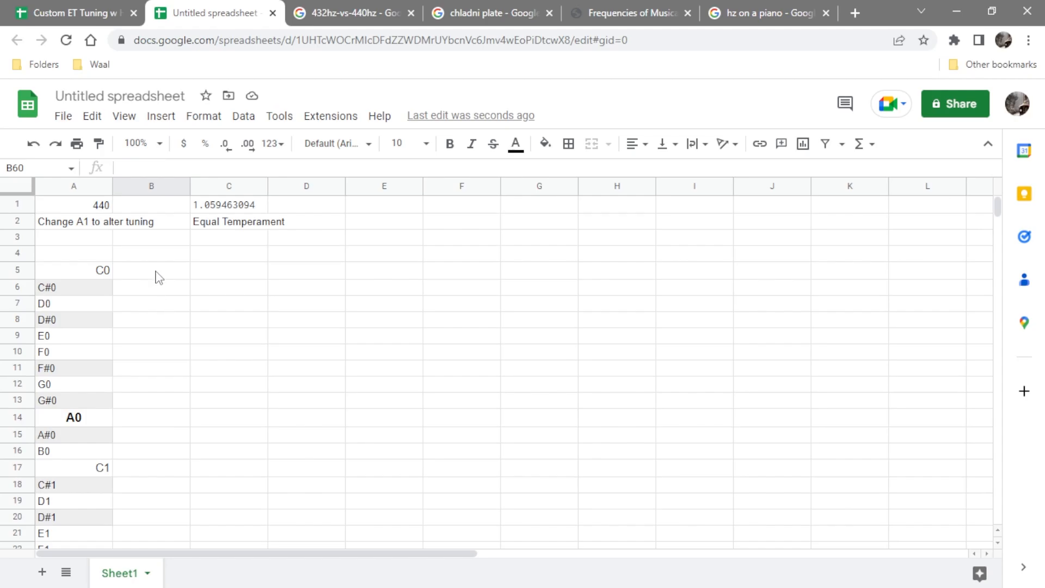
{"action": "left_click", "coordinate": [158, 277], "text": "shift"}
{"action": "key", "text": "ctrl+Return"}
{"action": "scroll", "coordinate": [162, 383], "scroll_direction": "down", "scroll_amount": 7}
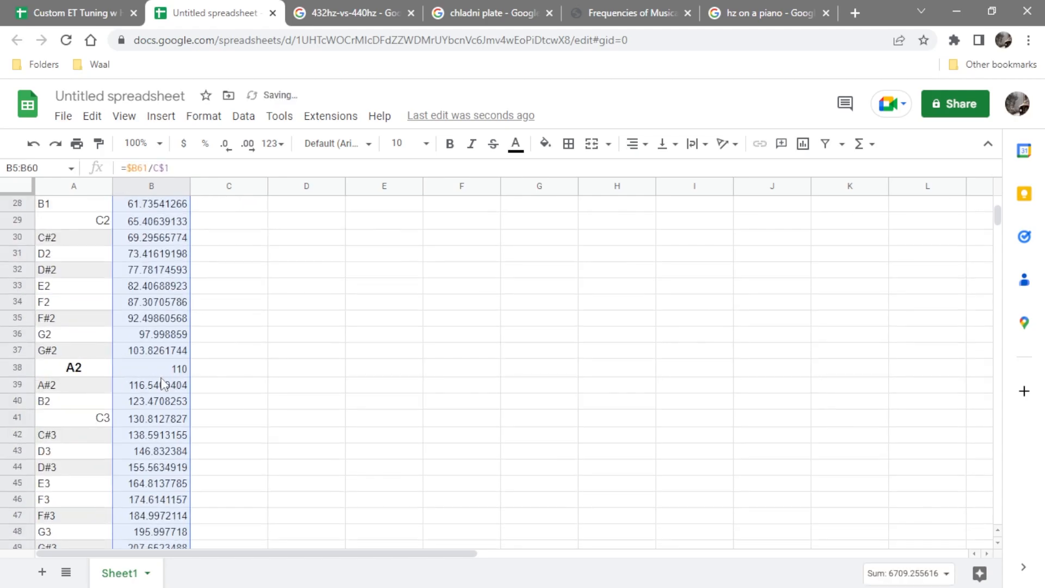
{"action": "scroll", "coordinate": [161, 384], "scroll_direction": "down", "scroll_amount": 6}
{"action": "scroll", "coordinate": [161, 392], "scroll_direction": "up", "scroll_amount": 14}
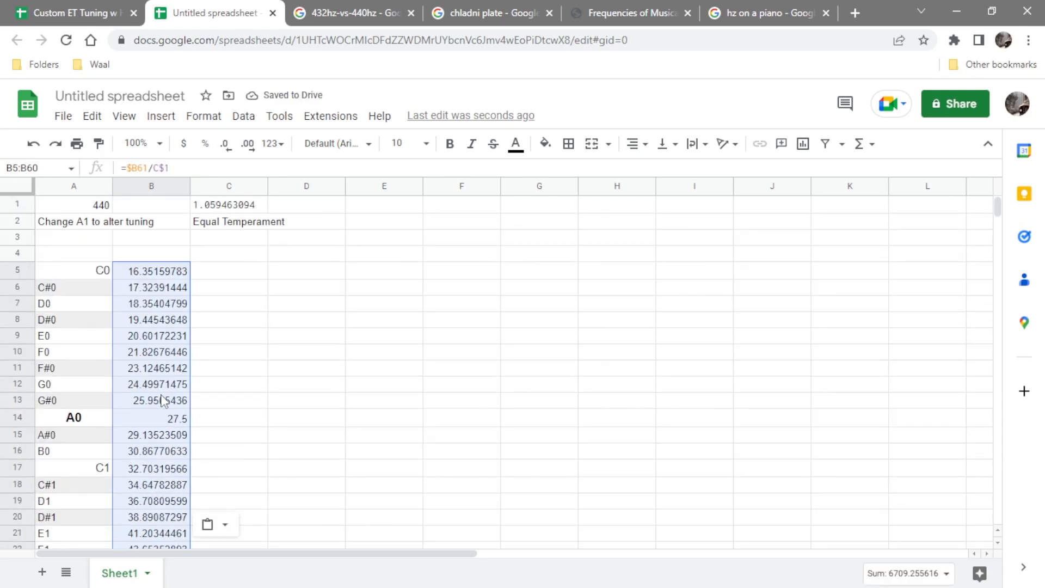
Examine the formulas in B5, B62 and B61 and how they refer to A1 and C1.
{"action": "left_click", "coordinate": [156, 272]}
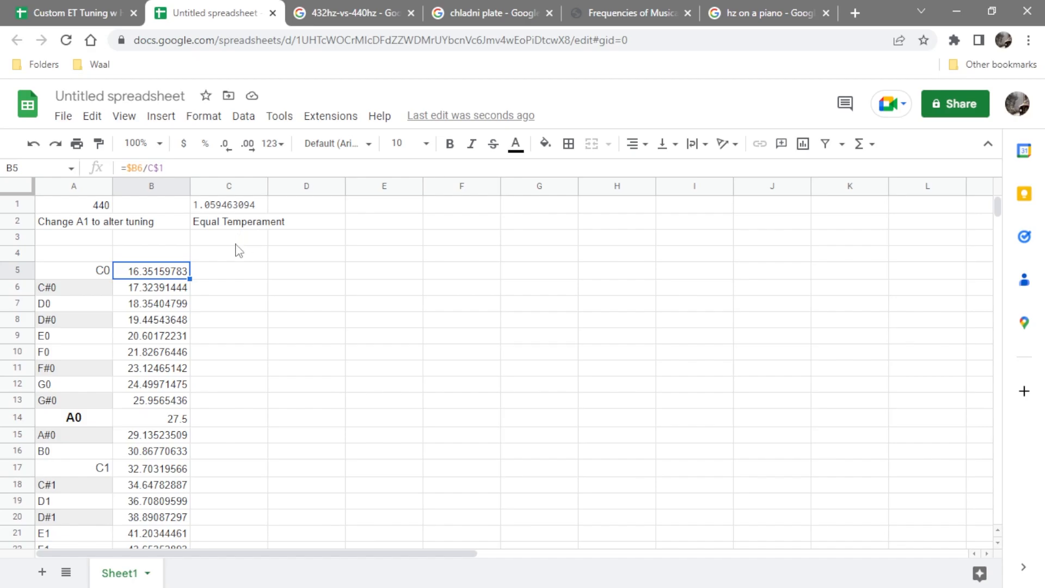
{"action": "scroll", "coordinate": [235, 385], "scroll_direction": "down", "scroll_amount": 15}
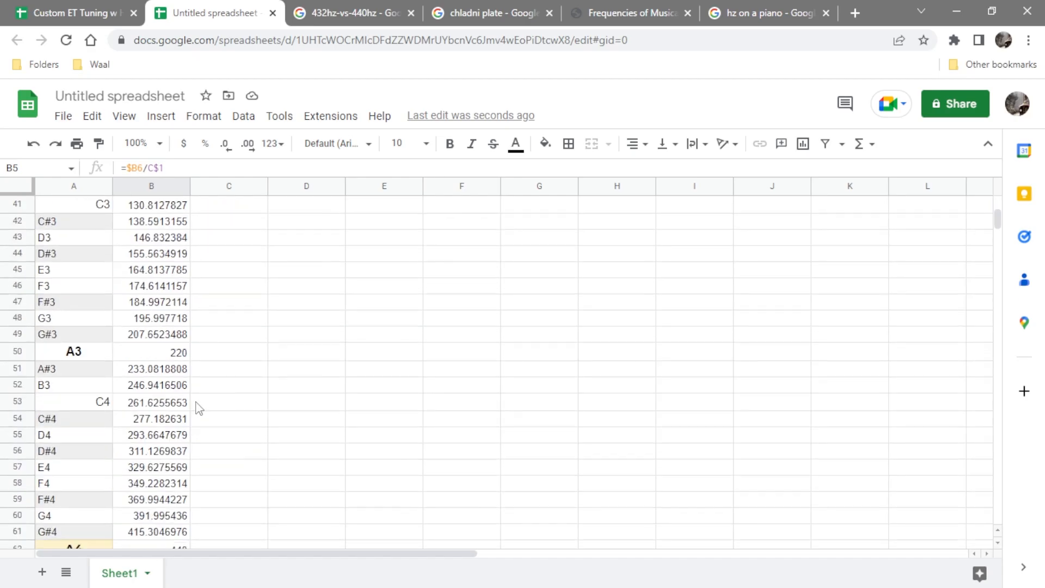
{"action": "left_click", "coordinate": [164, 409]}
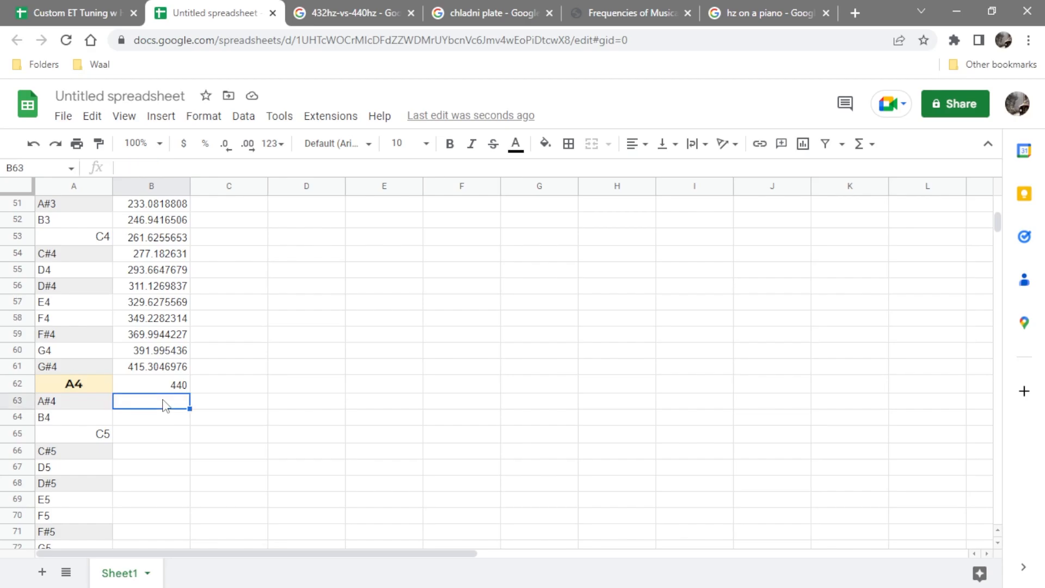
{"action": "left_click", "coordinate": [165, 373]}
{"action": "left_click", "coordinate": [164, 390]}
{"action": "scroll", "coordinate": [164, 390], "scroll_direction": "up", "scroll_amount": 15}
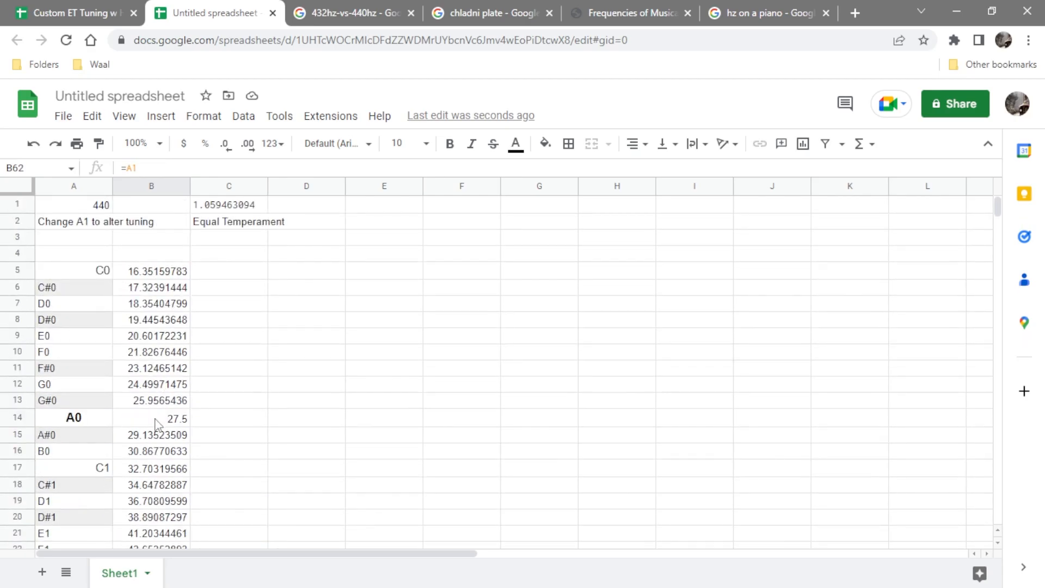
{"action": "scroll", "coordinate": [156, 425], "scroll_direction": "down", "scroll_amount": 12}
{"action": "scroll", "coordinate": [169, 493], "scroll_direction": "down", "scroll_amount": 2}
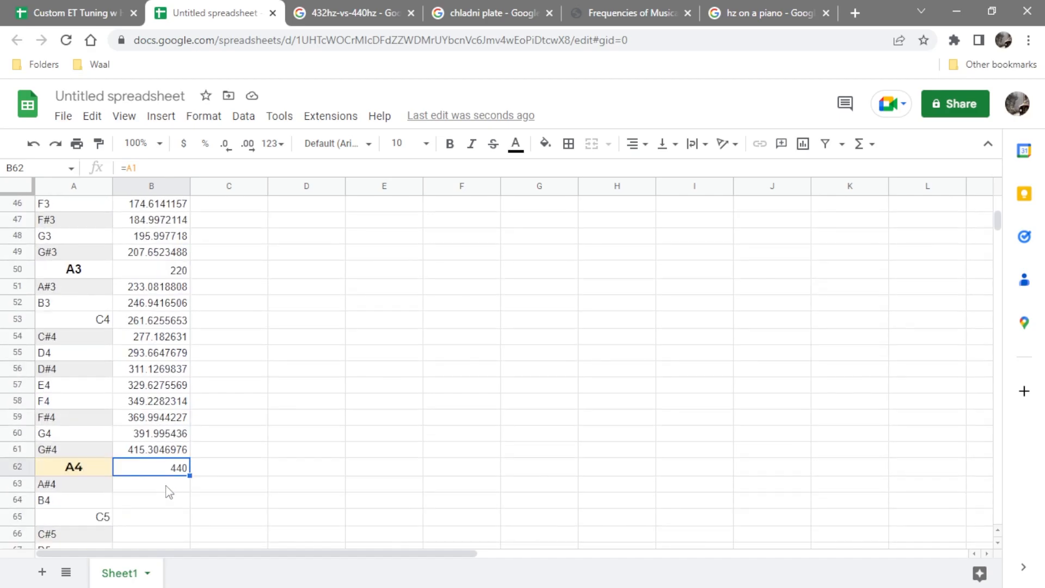
{"action": "left_click", "coordinate": [159, 453]}
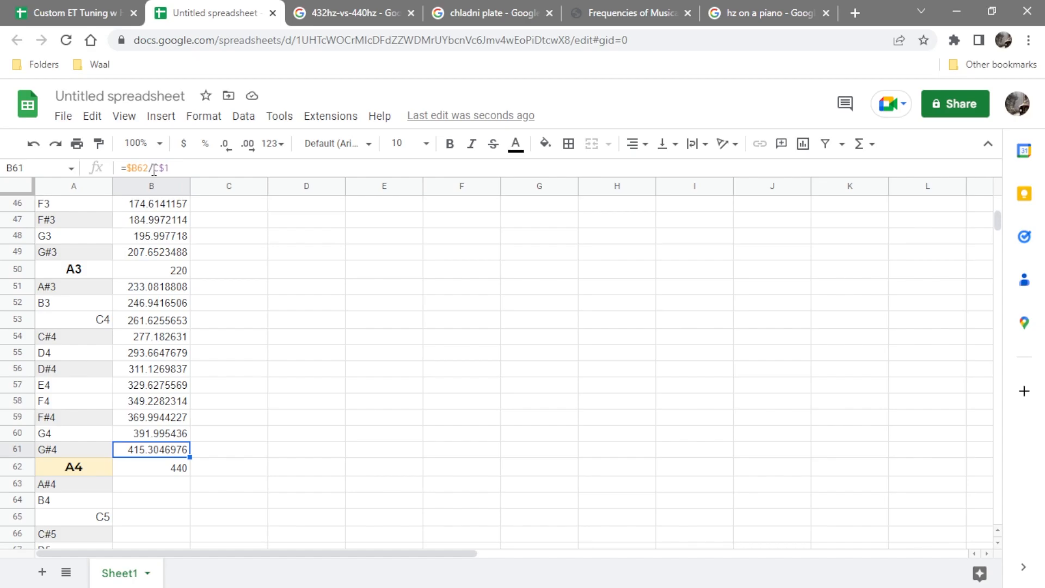
Enter the formula =$B62*C$1 in cell B63 to calculate the A#4 frequency one semitone above A4.
{"action": "left_click", "coordinate": [173, 485]}
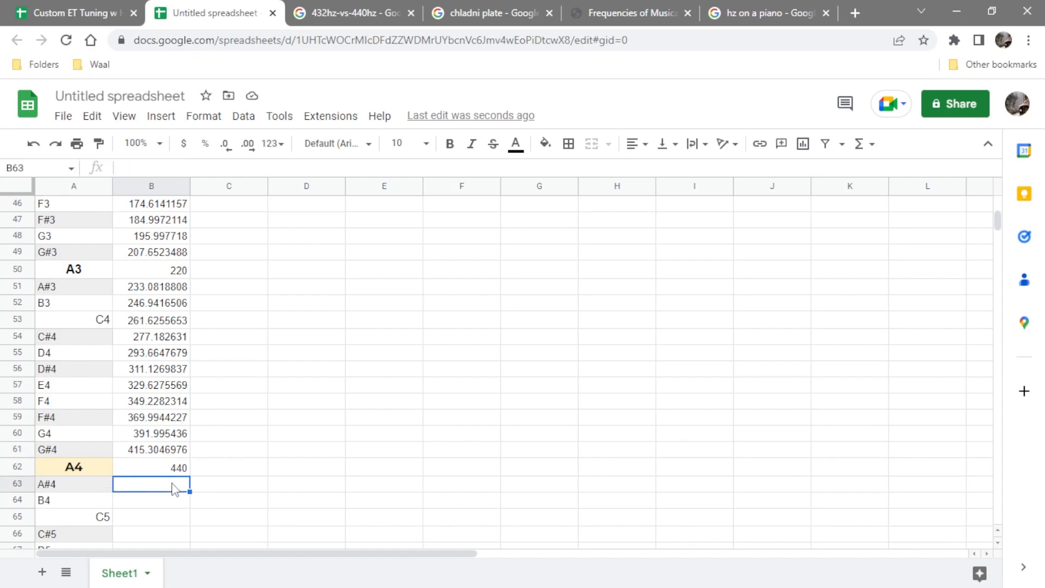
{"action": "type", "text": "+"}
{"action": "key", "text": "BackSpace"}
{"action": "type", "text": "="}
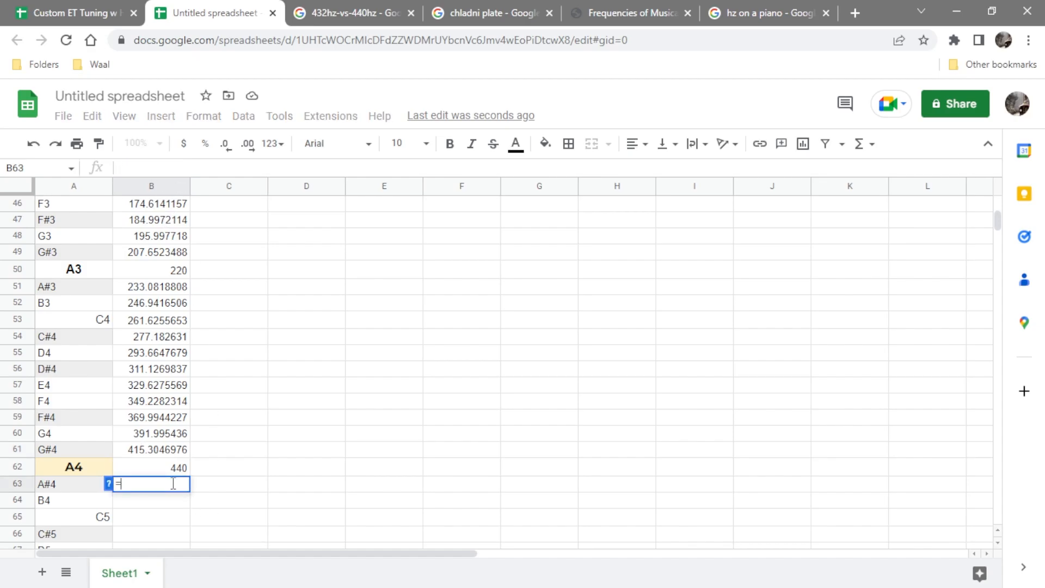
{"action": "type", "text": "$"}
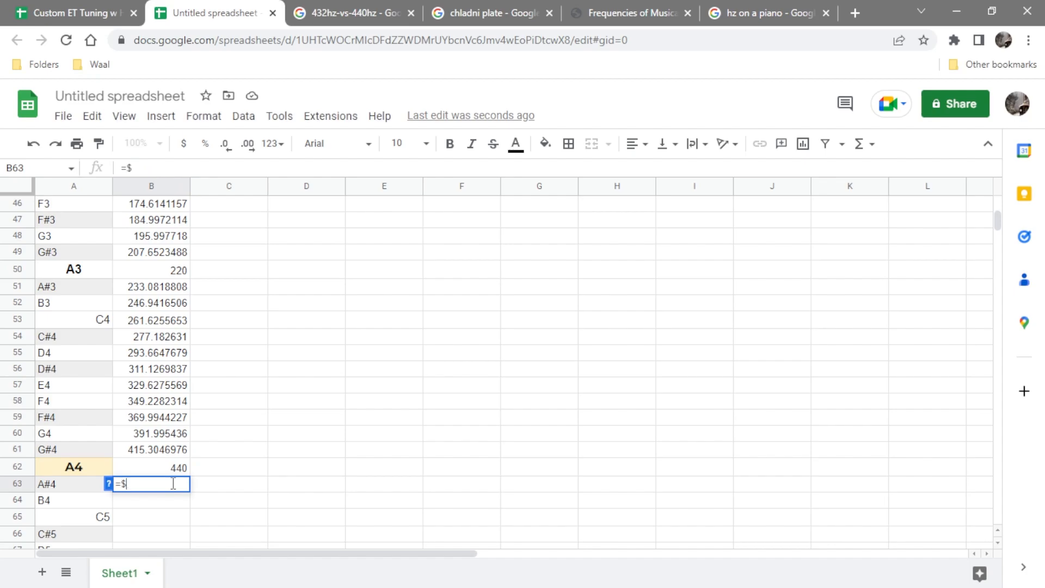
{"action": "type", "text": "B62"}
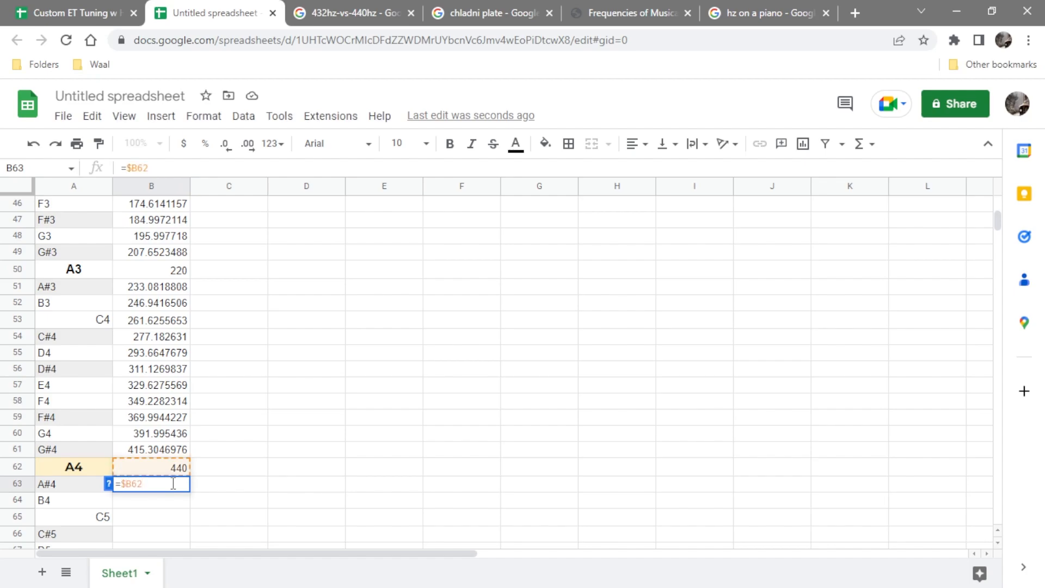
{"action": "type", "text": "*C$1"}
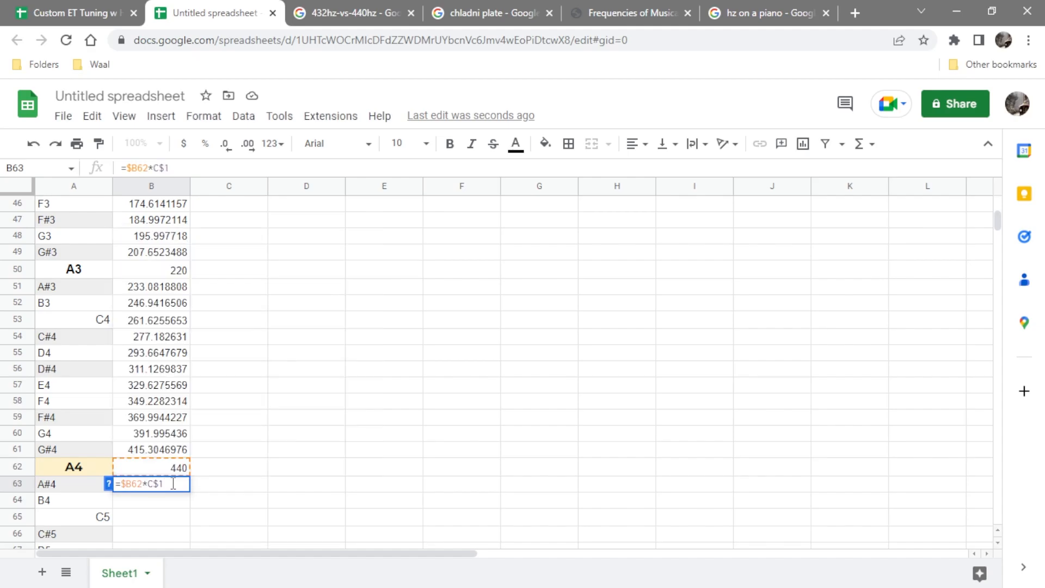
{"action": "key", "text": "Return"}
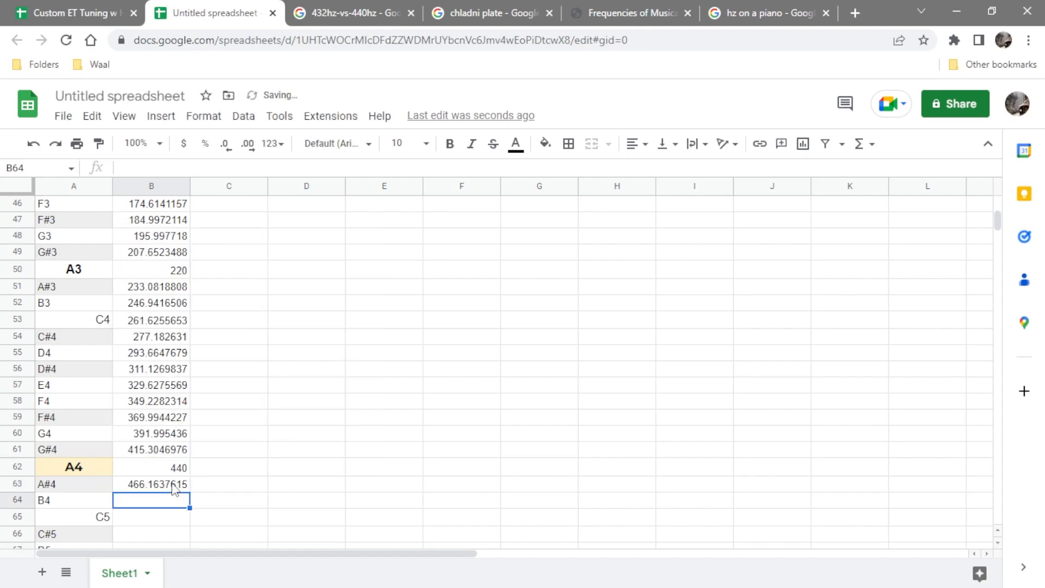
Copy the A#4 formula from B63 into B64:B112 to fill the frequencies up to B8.
{"action": "left_click", "coordinate": [174, 486]}
{"action": "scroll", "coordinate": [169, 441], "scroll_direction": "down", "scroll_amount": 2}
{"action": "left_click", "coordinate": [171, 423]}
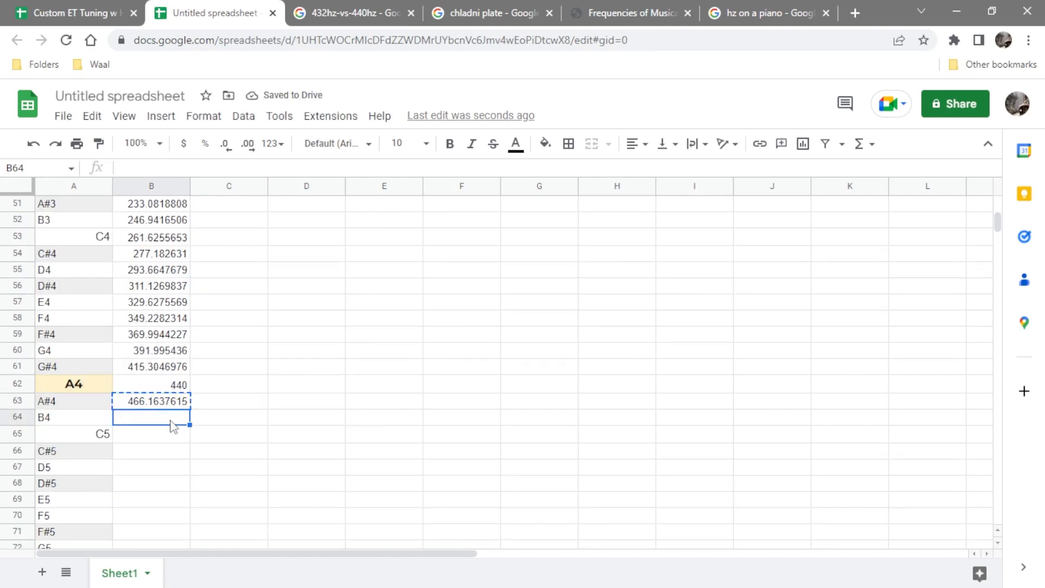
{"action": "scroll", "coordinate": [170, 424], "scroll_direction": "down", "scroll_amount": 15}
{"action": "left_click", "coordinate": [155, 388], "text": "shift"}
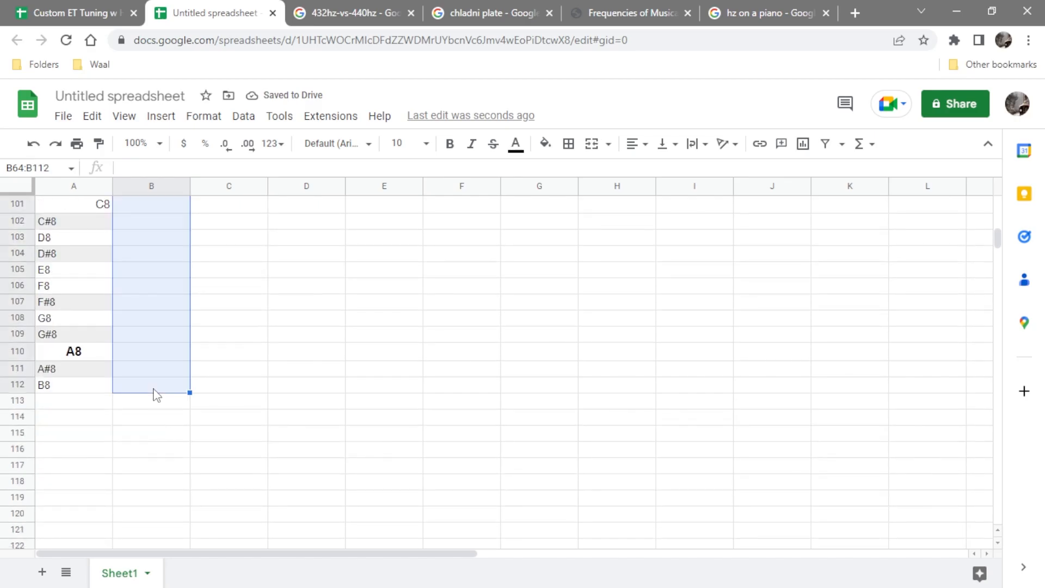
{"action": "key", "text": "ctrl+v"}
{"action": "scroll", "coordinate": [154, 389], "scroll_direction": "up", "scroll_amount": 20}
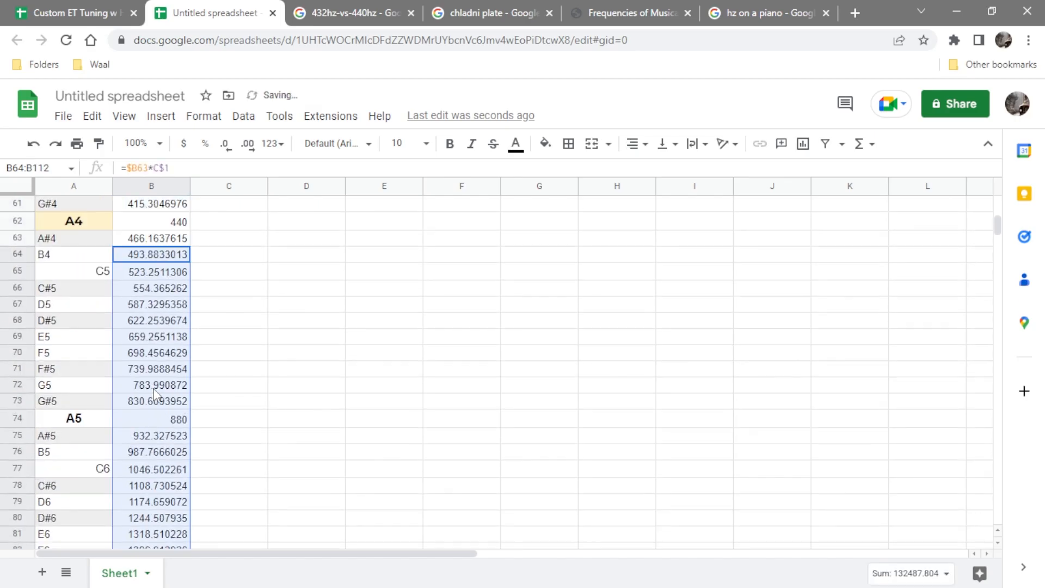
{"action": "scroll", "coordinate": [154, 391], "scroll_direction": "up", "scroll_amount": 10}
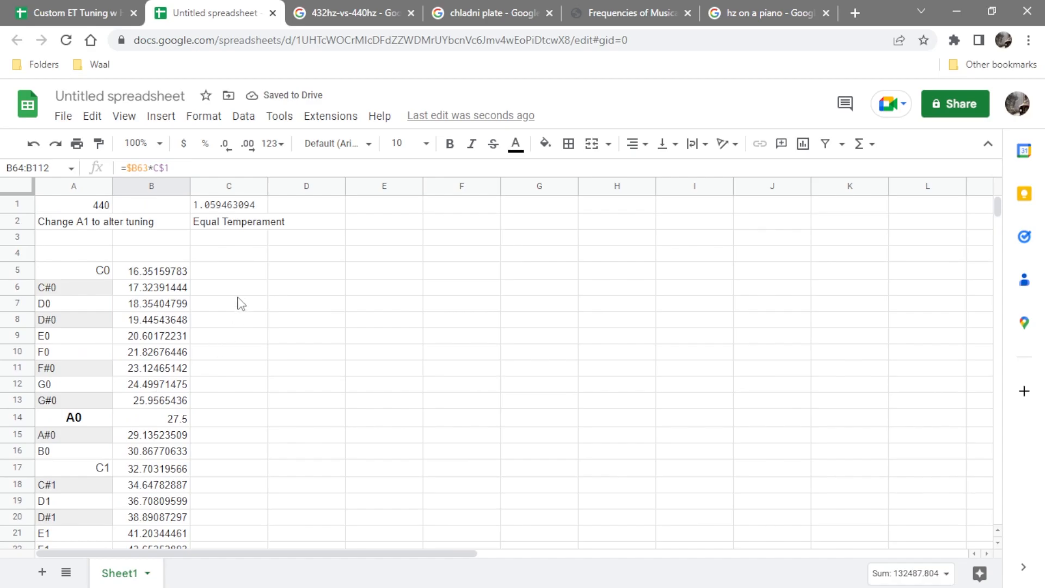
Enter the heading Fundamental 1st in cell B4 above the frequency column.
{"action": "left_click", "coordinate": [225, 274]}
{"action": "left_click", "coordinate": [321, 208]}
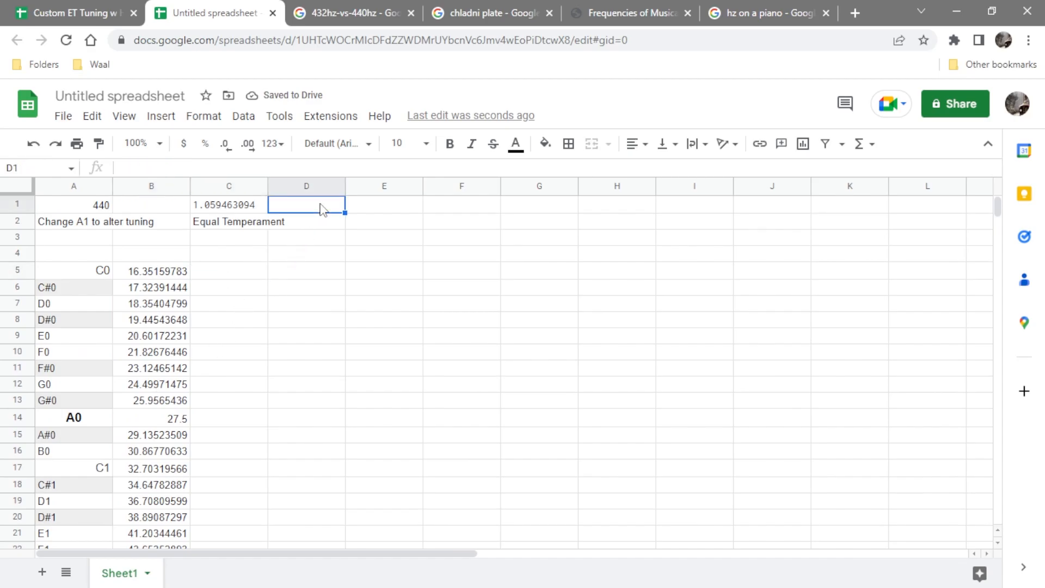
{"action": "left_click", "coordinate": [146, 259]}
{"action": "type", "text": "Fun"}
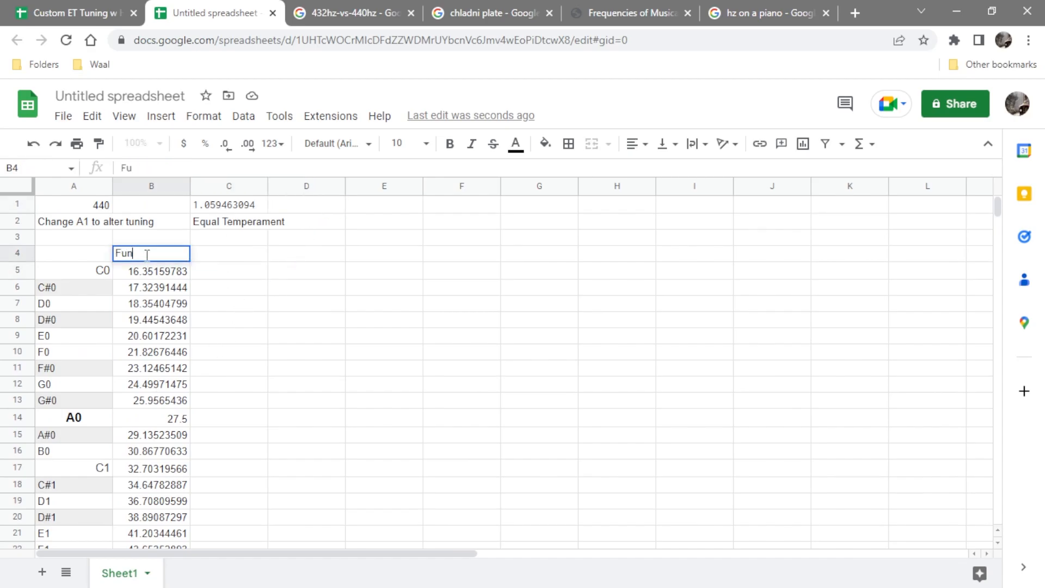
{"action": "type", "text": "damental 1st"}
{"action": "key", "text": "Return"}
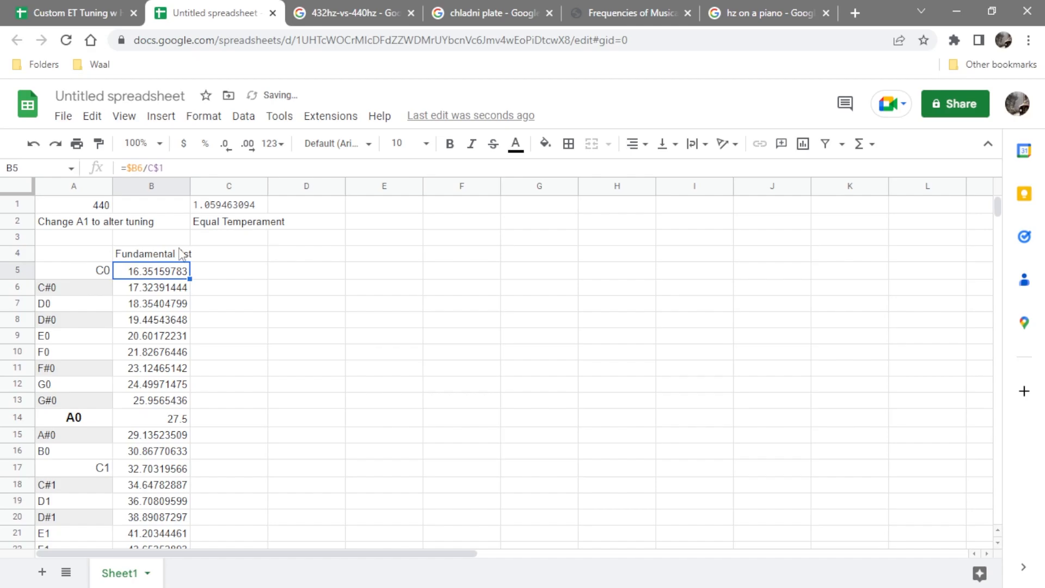
Enter the harmonic numbers 2 to 12 in cells D1 to N1, one per column.
{"action": "left_click", "coordinate": [333, 208]}
{"action": "type", "text": "2"}
{"action": "left_click", "coordinate": [374, 212]}
{"action": "type", "text": "3"}
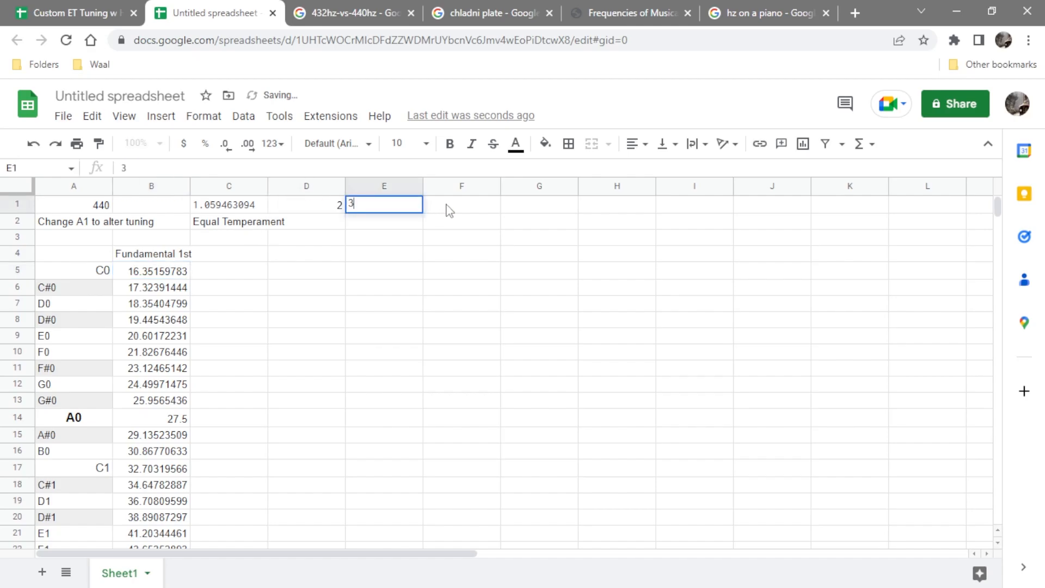
{"action": "left_click", "coordinate": [446, 210]}
{"action": "type", "text": "4"}
{"action": "left_click", "coordinate": [522, 206]}
{"action": "type", "text": "5"}
{"action": "left_click", "coordinate": [647, 209]}
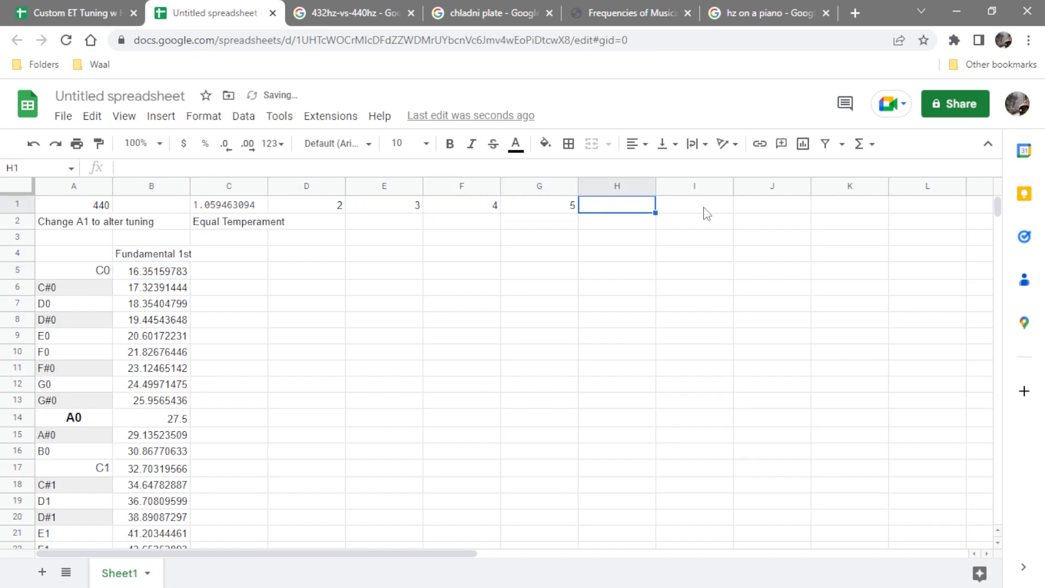
{"action": "type", "text": "6"}
{"action": "left_click", "coordinate": [706, 212]}
{"action": "type", "text": "7"}
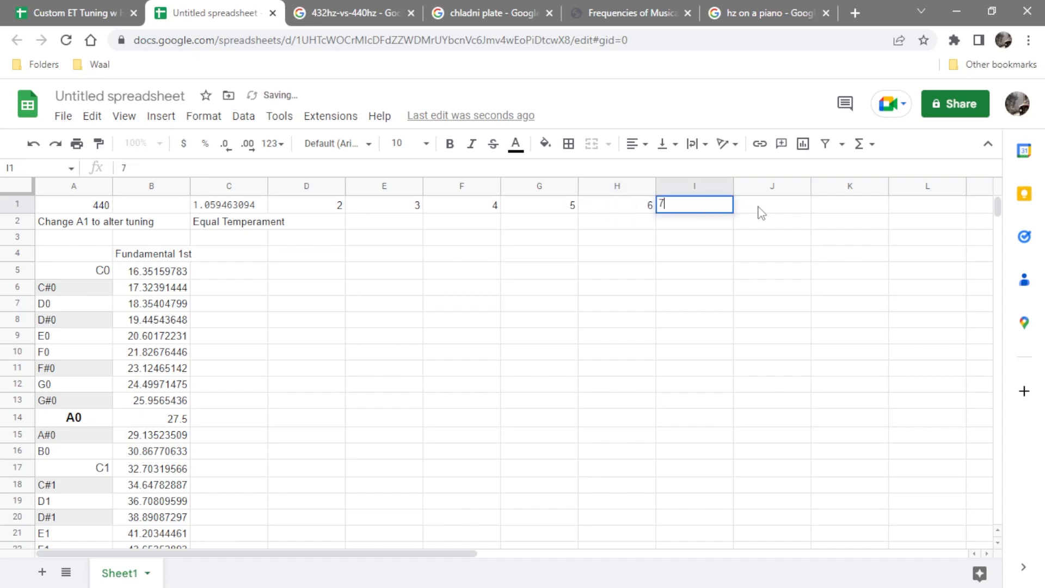
{"action": "left_click", "coordinate": [759, 210]}
{"action": "type", "text": "8"}
{"action": "left_click", "coordinate": [839, 206]}
{"action": "type", "text": "9"}
{"action": "left_click", "coordinate": [923, 209]}
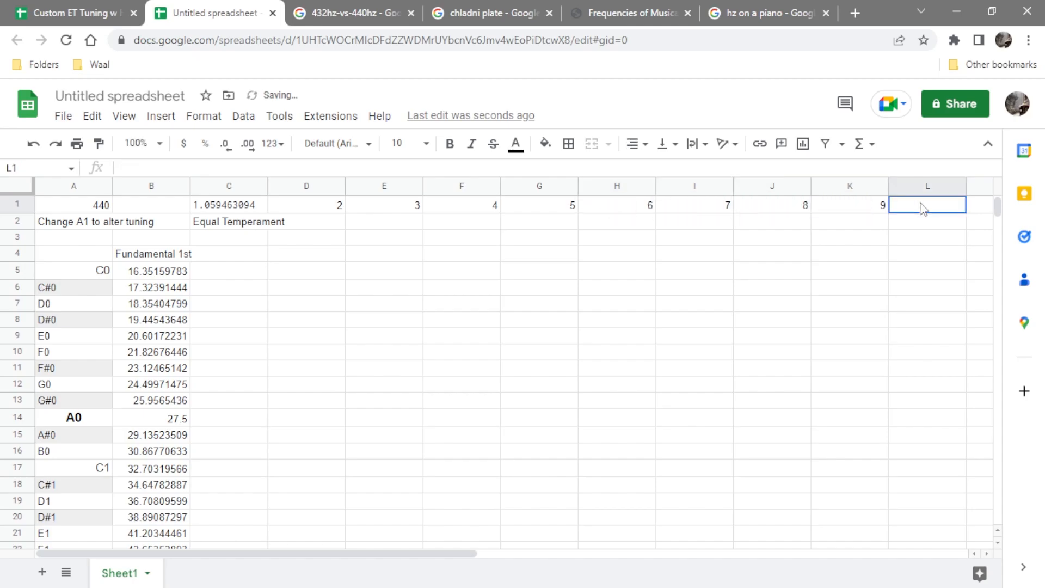
{"action": "type", "text": "10"}
{"action": "left_click", "coordinate": [855, 210]}
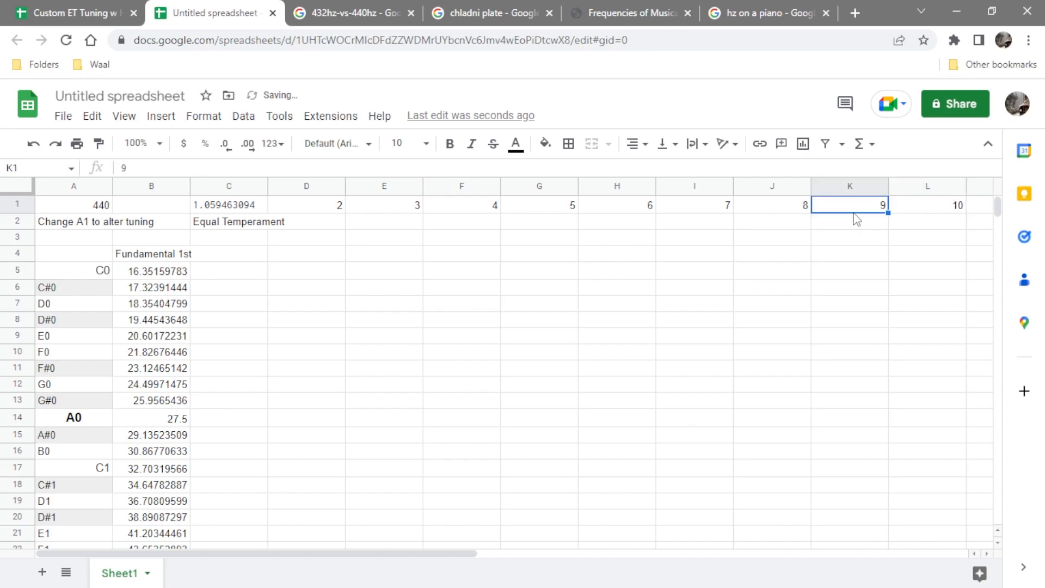
{"action": "left_click_drag", "start_coordinate": [450, 561], "coordinate": [587, 554]}
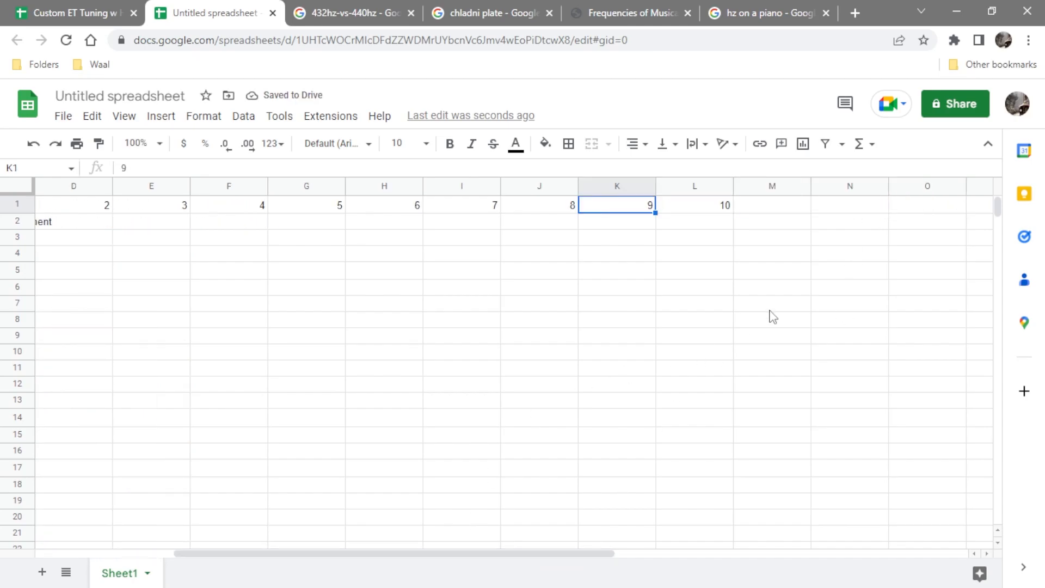
{"action": "left_click", "coordinate": [774, 208]}
{"action": "type", "text": "11"}
{"action": "left_click", "coordinate": [843, 205]}
{"action": "type", "text": "12"}
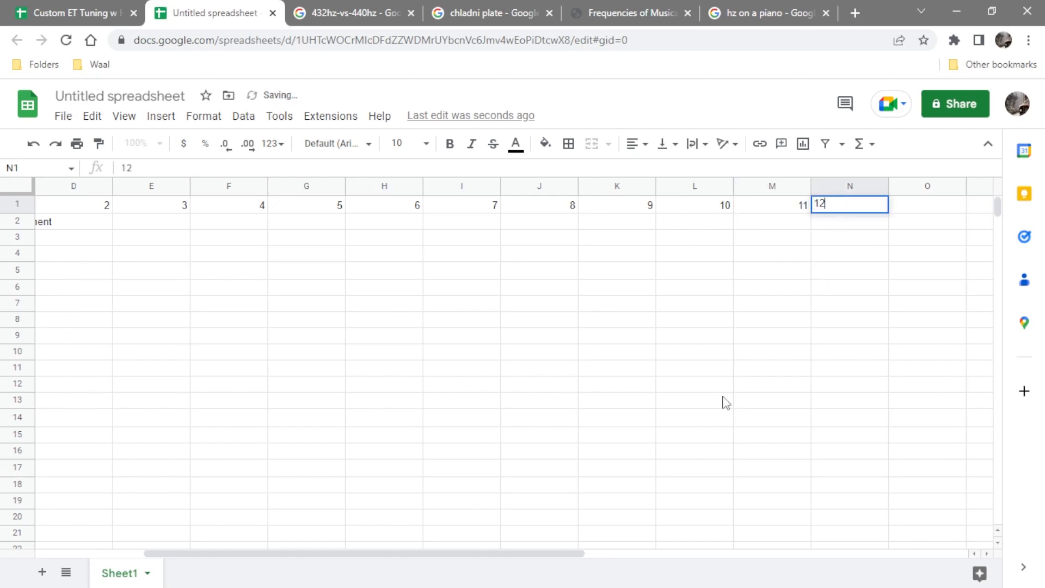
{"action": "left_click", "coordinate": [844, 226]}
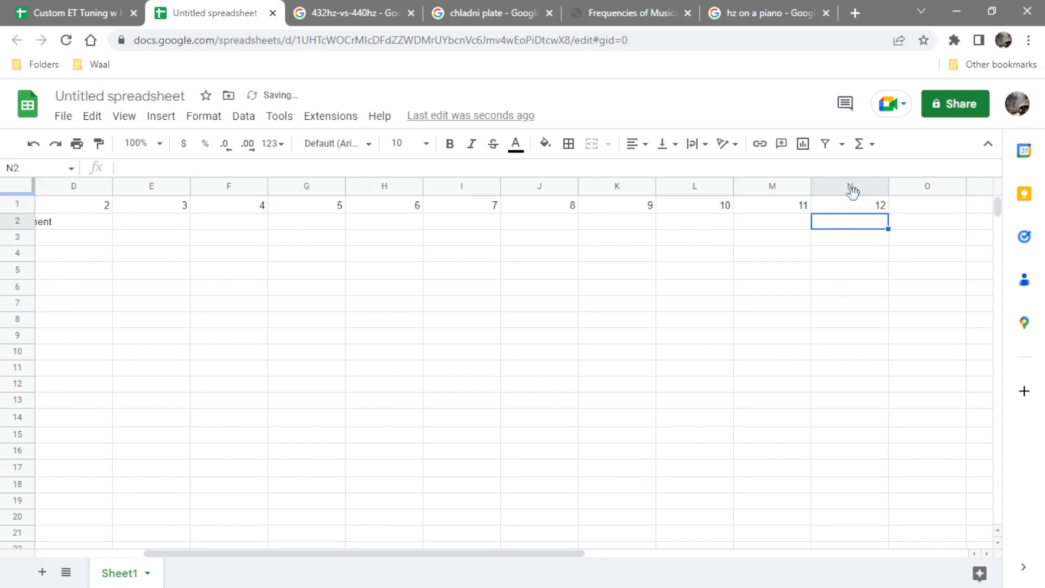
{"action": "left_click", "coordinate": [858, 210]}
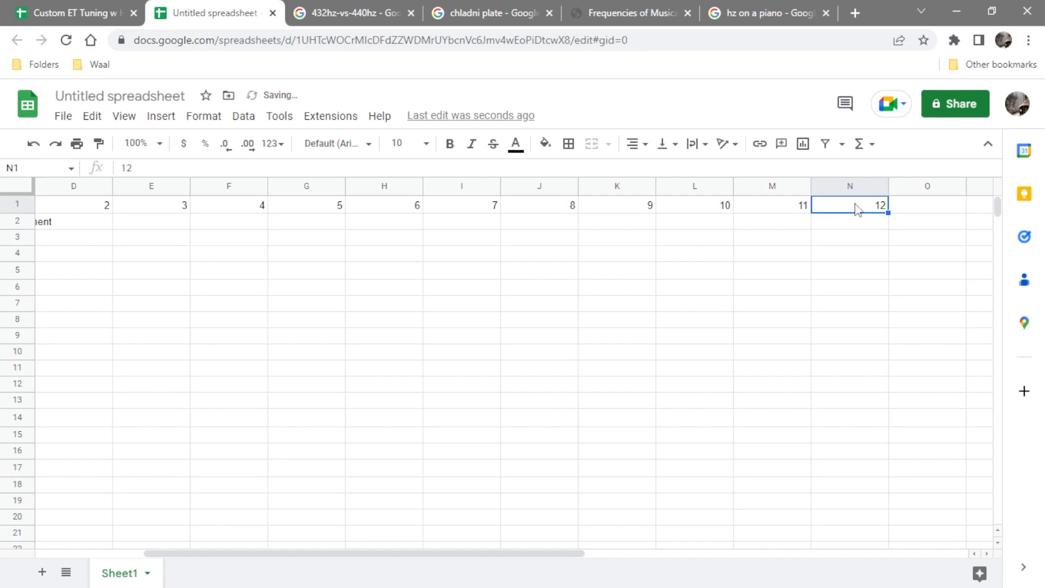
Enter the formula =$B5*D$1 in cell D5 to calculate the second harmonic of C0.
{"action": "left_click_drag", "start_coordinate": [523, 554], "coordinate": [408, 554]}
{"action": "left_click_drag", "start_coordinate": [994, 205], "coordinate": [990, 248]}
{"action": "scroll", "coordinate": [420, 264], "scroll_direction": "up", "scroll_amount": 2}
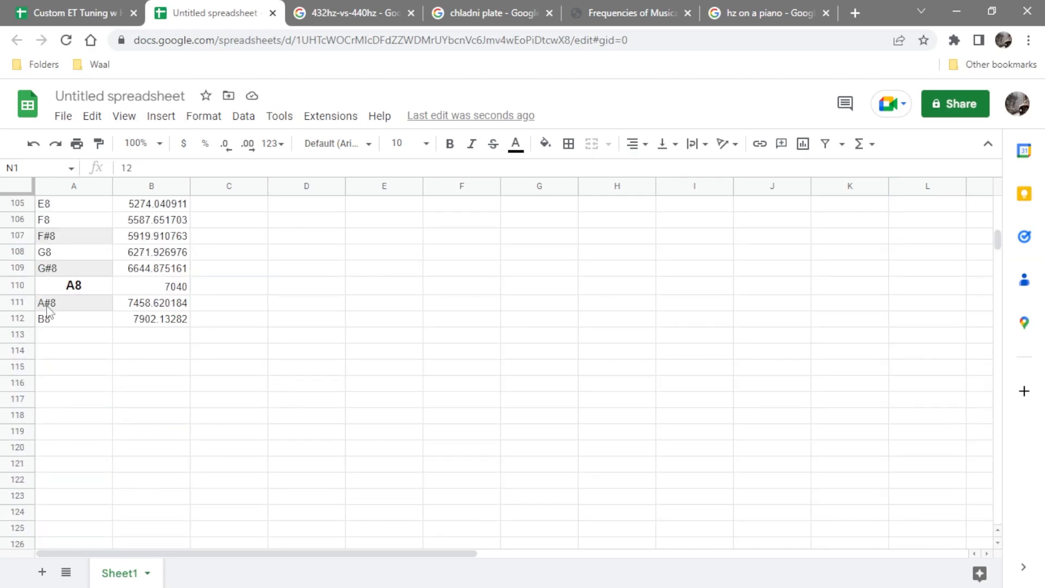
{"action": "scroll", "coordinate": [807, 336], "scroll_direction": "up", "scroll_amount": 15}
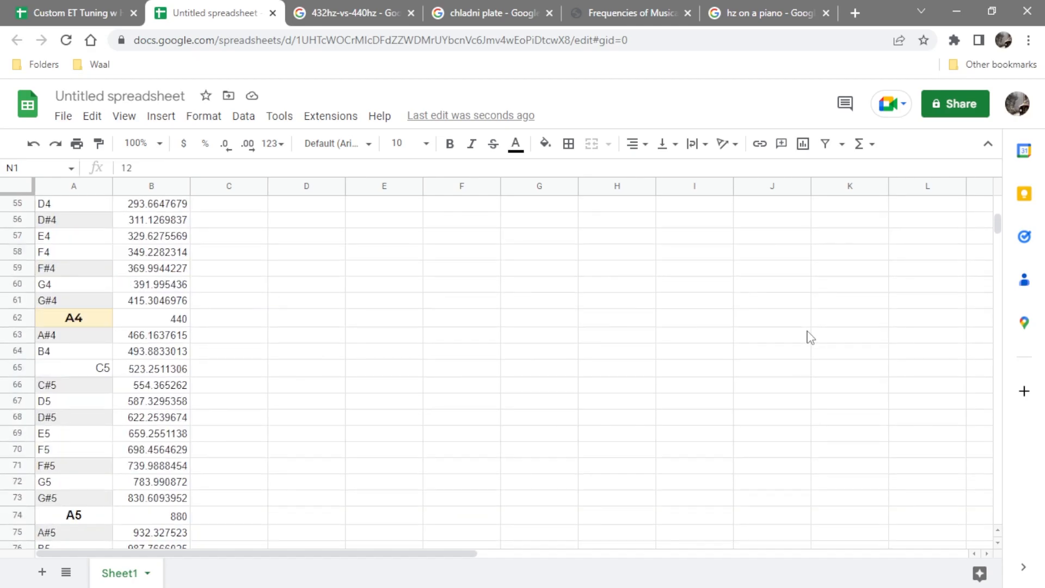
{"action": "scroll", "coordinate": [807, 336], "scroll_direction": "up", "scroll_amount": 16}
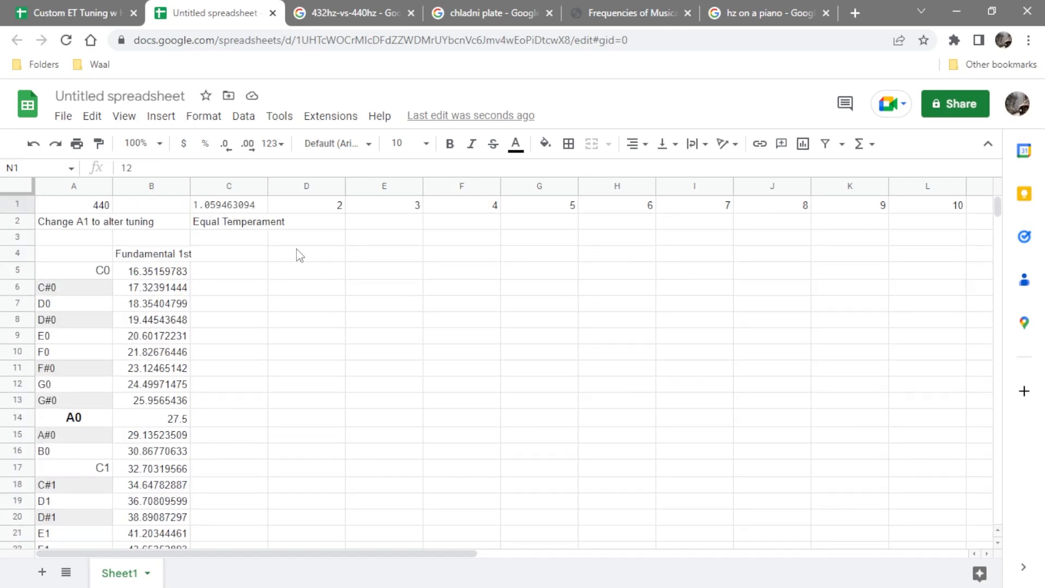
{"action": "left_click", "coordinate": [315, 275]}
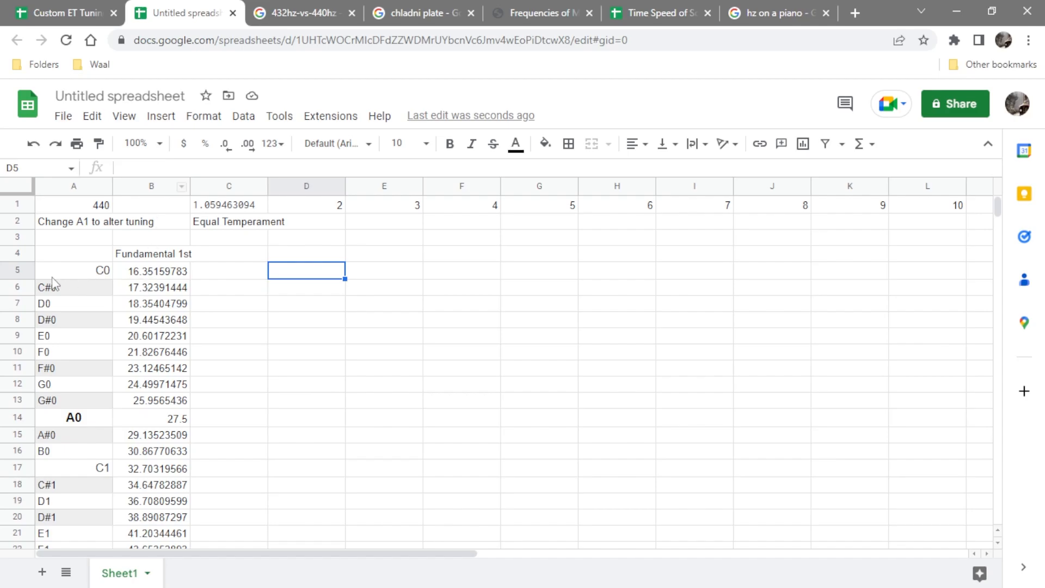
{"action": "type", "text": "="}
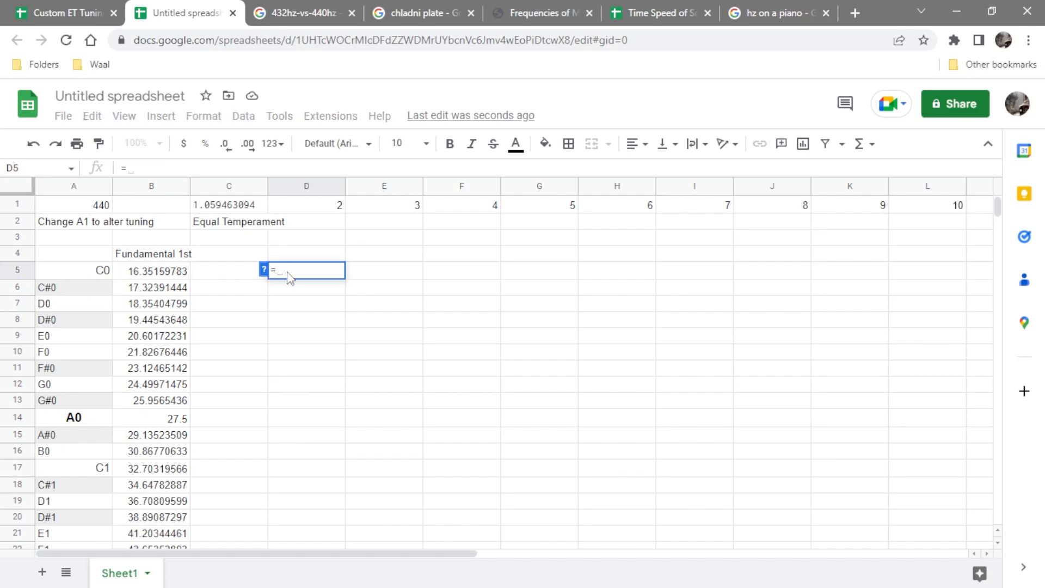
{"action": "type", "text": "$B%"}
{"action": "key", "text": "BackSpace"}
{"action": "type", "text": "5"}
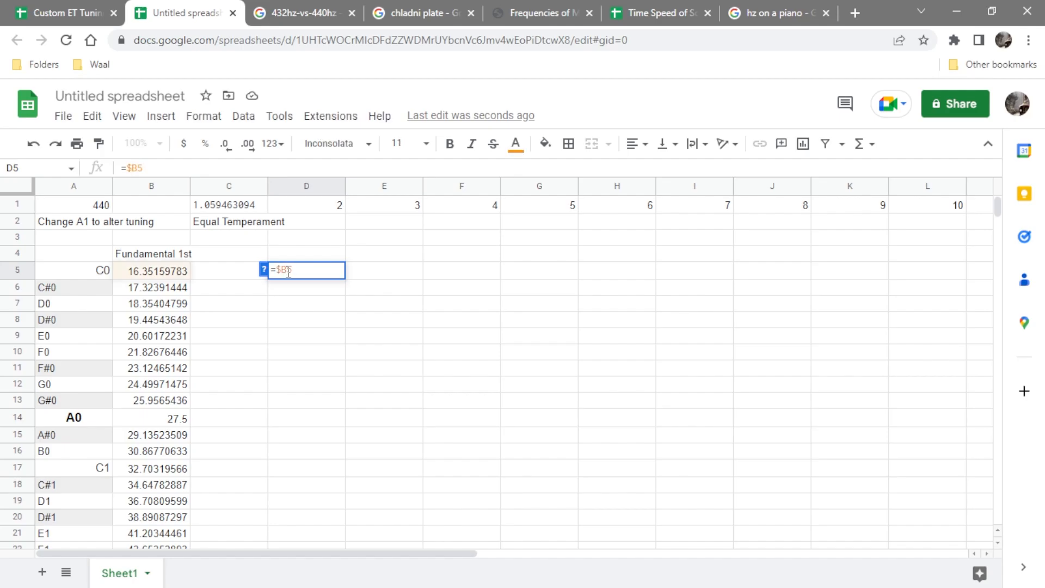
{"action": "type", "text": "*"}
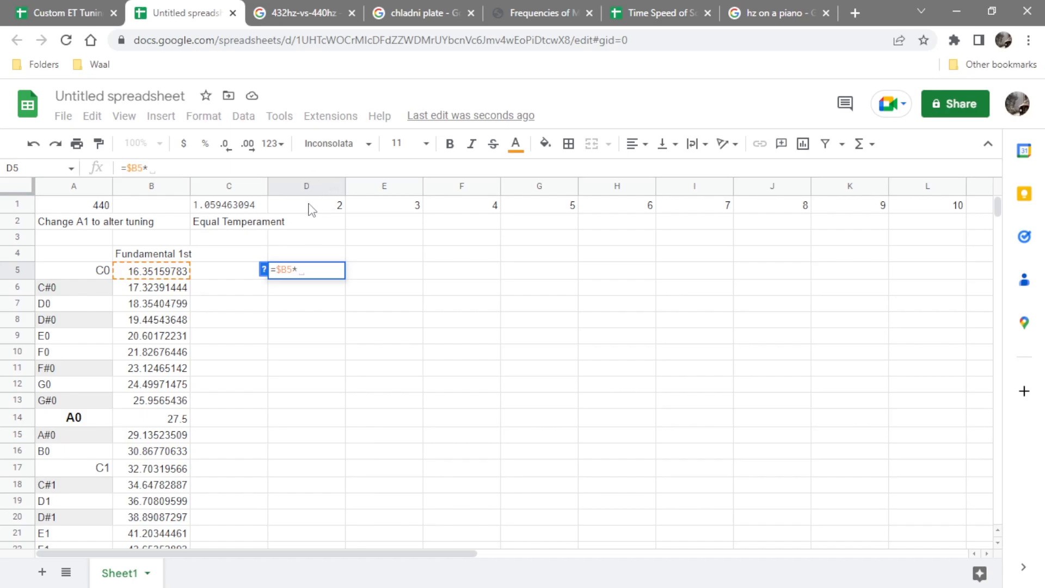
{"action": "type", "text": "D$"}
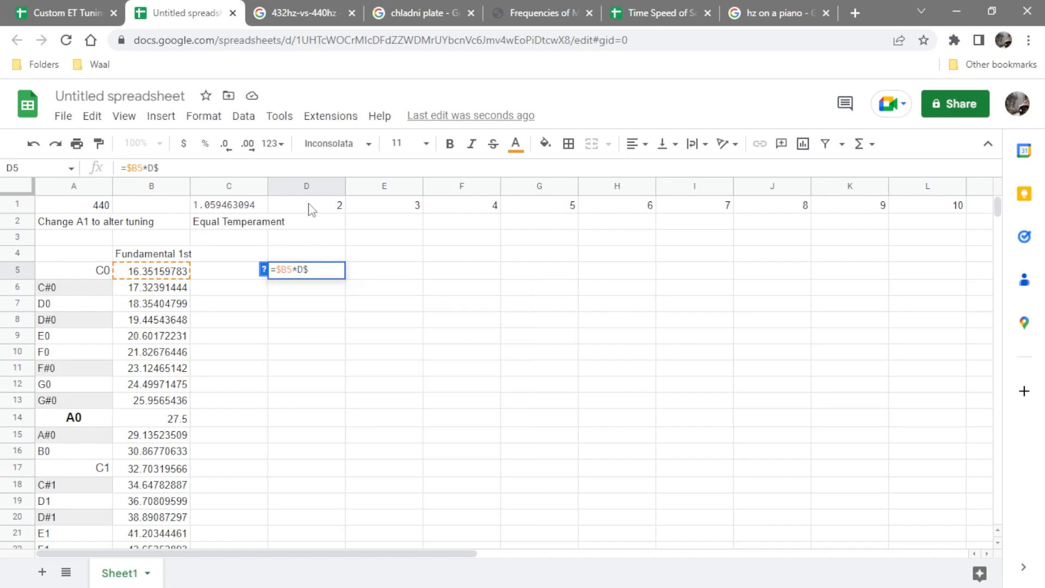
{"action": "type", "text": "1"}
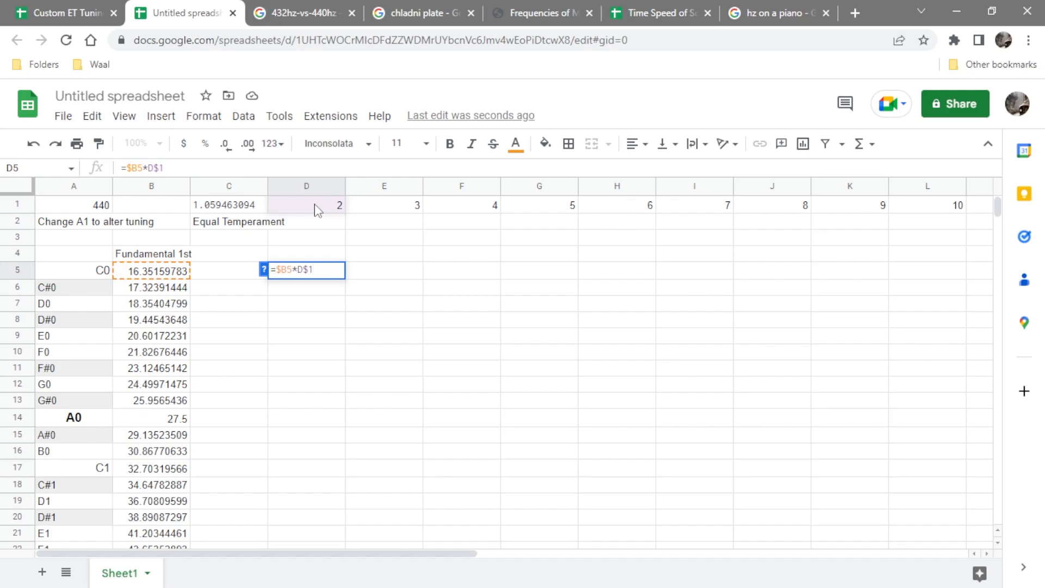
{"action": "key", "text": "Return"}
Copy the harmonic formula from D5 across E5:N5 to fill the remaining harmonics of C0.
{"action": "left_click", "coordinate": [320, 274]}
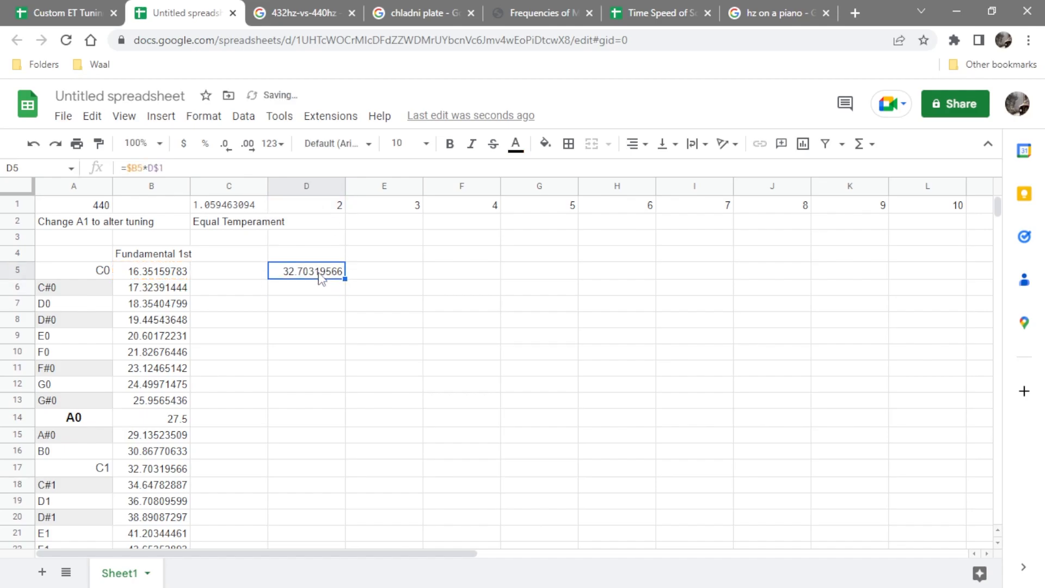
{"action": "key", "text": "ctrl+c"}
{"action": "left_click", "coordinate": [380, 275]}
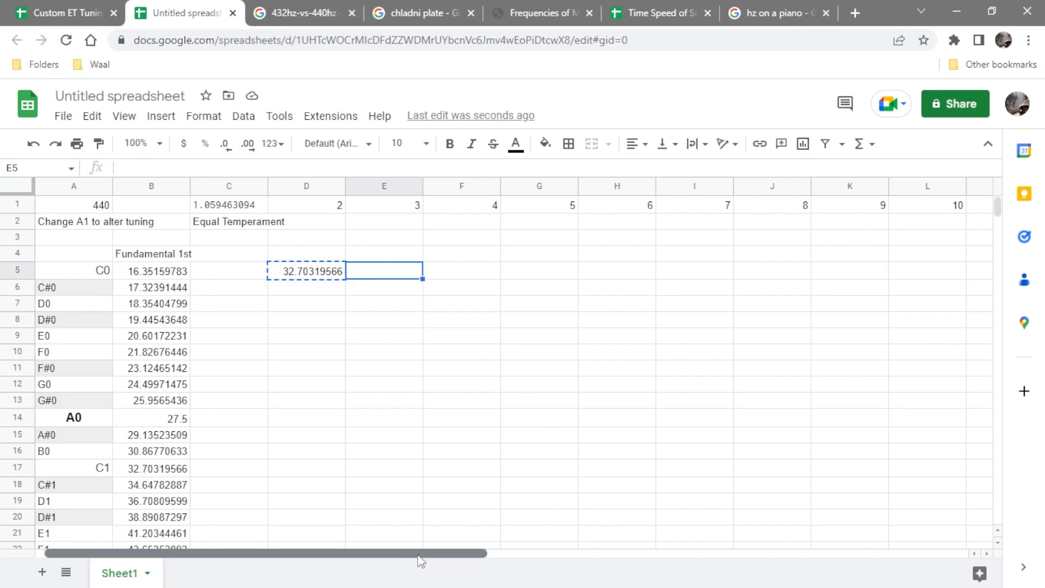
{"action": "left_click_drag", "start_coordinate": [420, 561], "coordinate": [451, 560]}
{"action": "left_click_drag", "start_coordinate": [325, 274], "coordinate": [985, 273]}
{"action": "left_click_drag", "start_coordinate": [506, 554], "coordinate": [532, 556]}
{"action": "key", "text": "ctrl+v"}
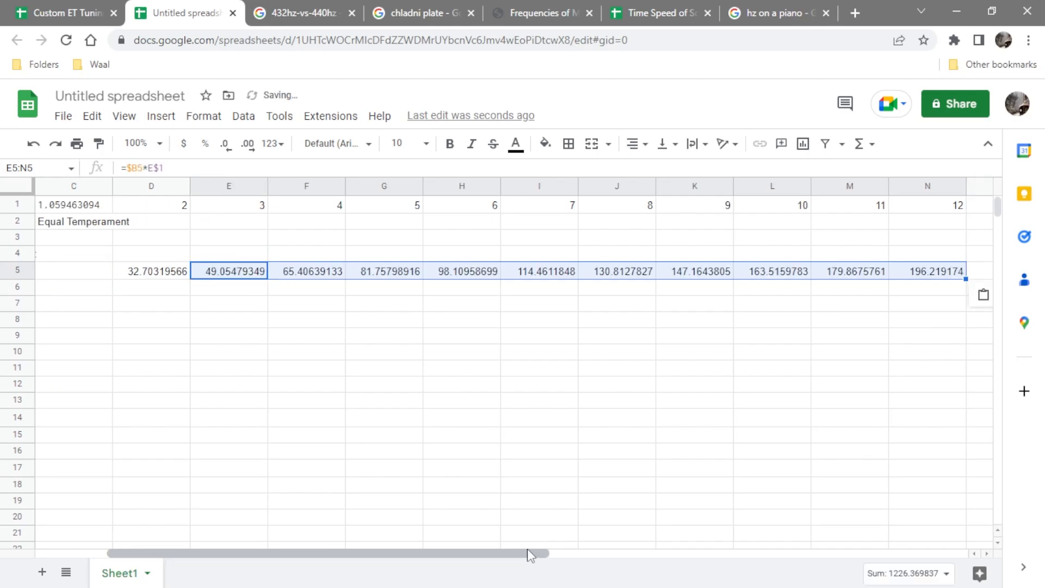
Paste the copied harmonic formula into D6:N112 to fill the harmonics of every note from C#0 to B8.
{"action": "left_click", "coordinate": [134, 288]}
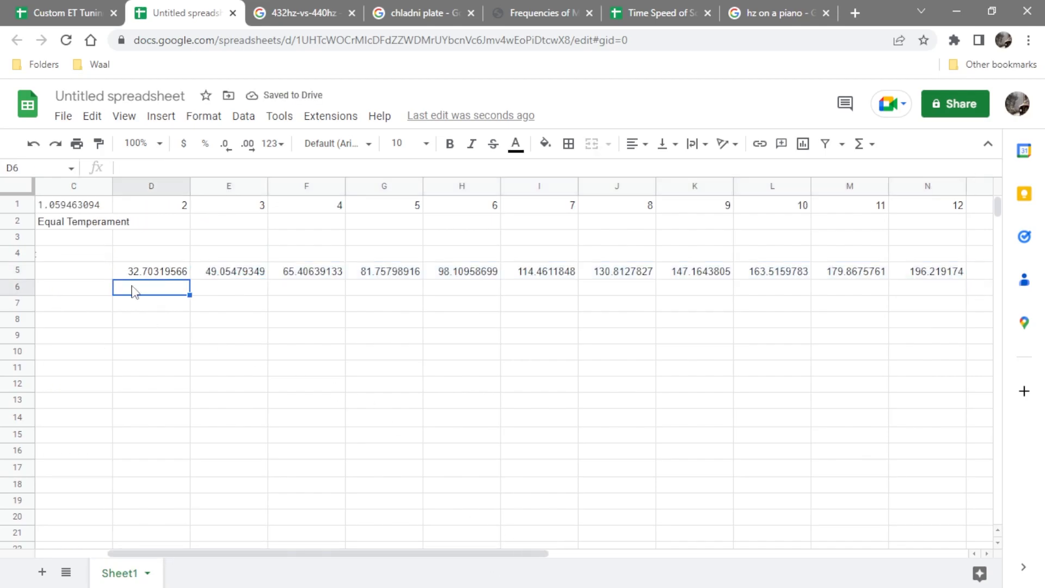
{"action": "left_click_drag", "start_coordinate": [134, 298], "coordinate": [927, 447]}
{"action": "key", "text": "ctrl+v"}
{"action": "scroll", "coordinate": [588, 359], "scroll_direction": "up", "scroll_amount": 5}
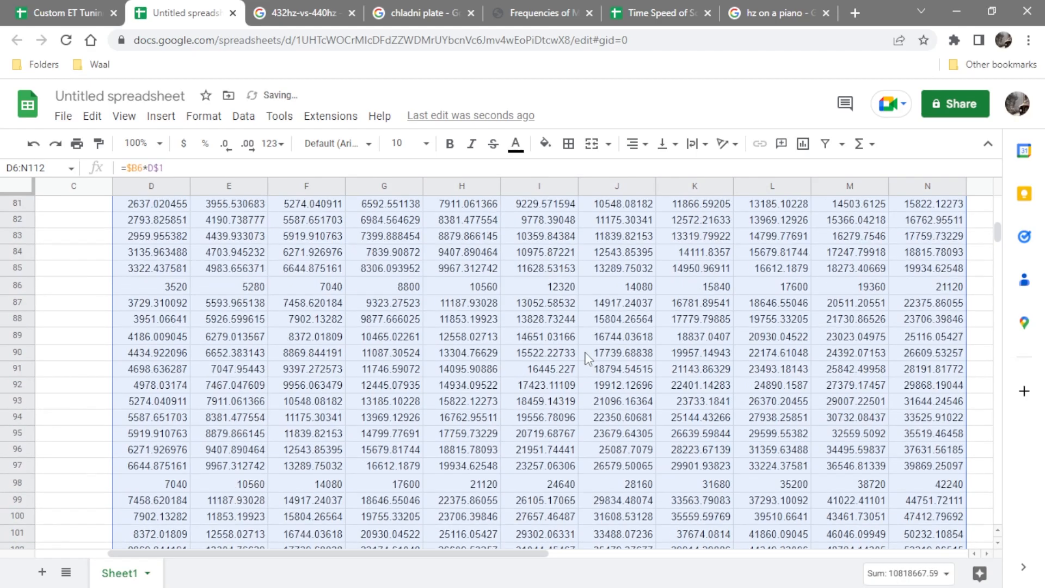
{"action": "scroll", "coordinate": [586, 359], "scroll_direction": "up", "scroll_amount": 20}
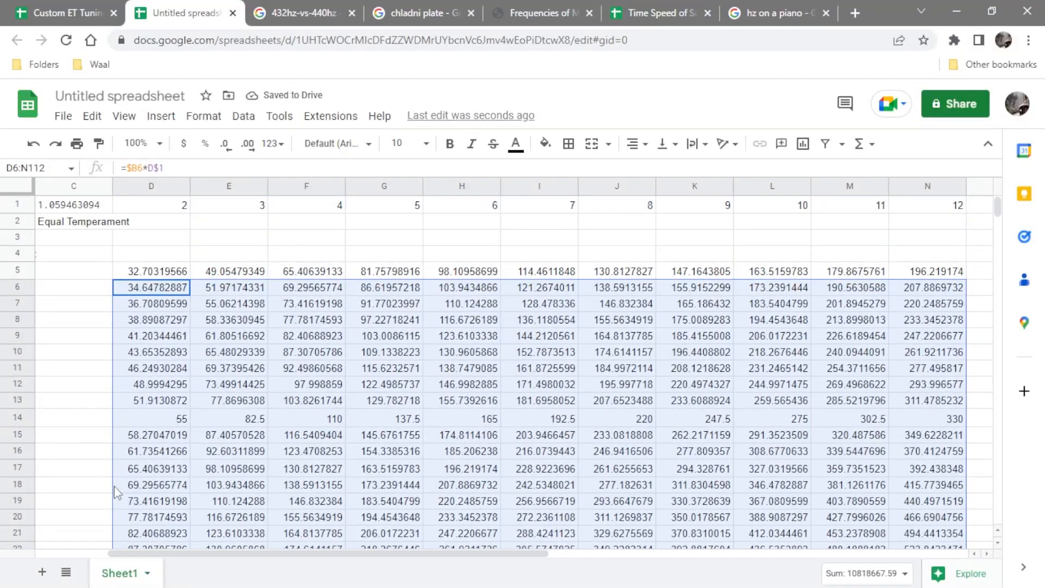
{"action": "left_click_drag", "start_coordinate": [226, 553], "coordinate": [128, 554]}
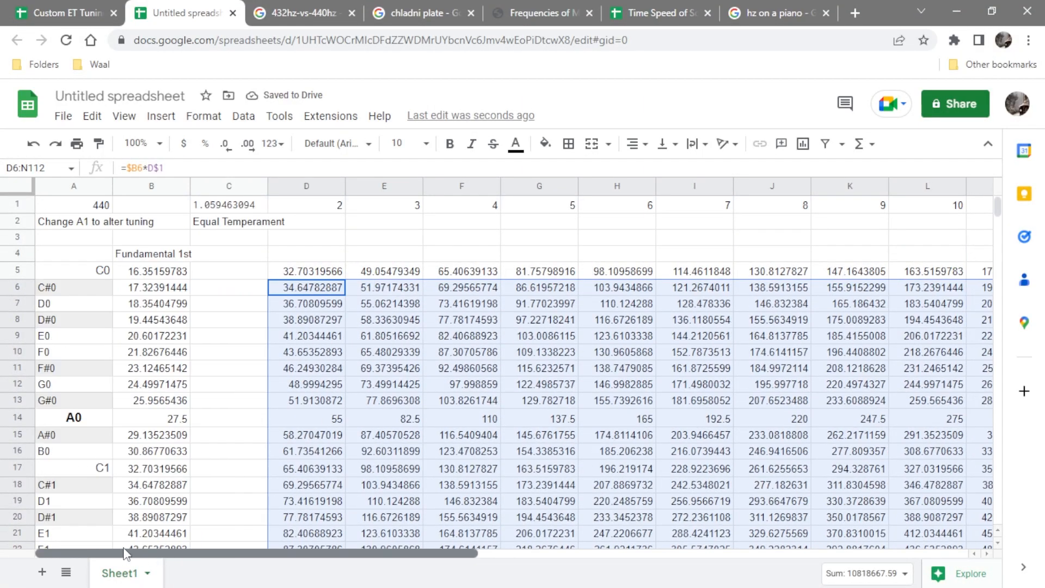
Make the whole A0 row, row 14, bold.
{"action": "left_click", "coordinate": [9, 418]}
{"action": "left_click", "coordinate": [456, 148]}
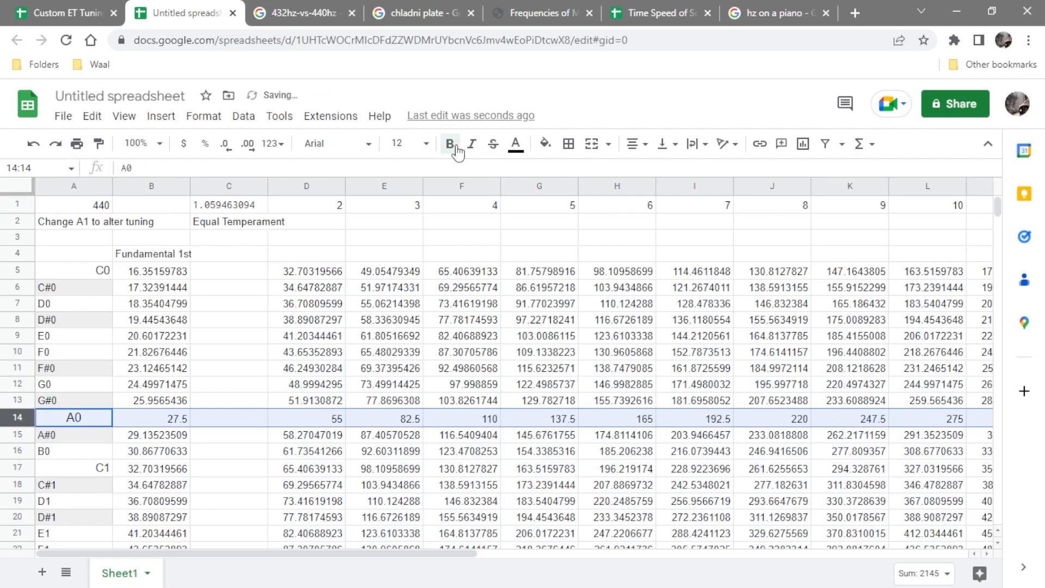
{"action": "left_click", "coordinate": [456, 152]}
{"action": "scroll", "coordinate": [74, 406], "scroll_direction": "down", "scroll_amount": 4}
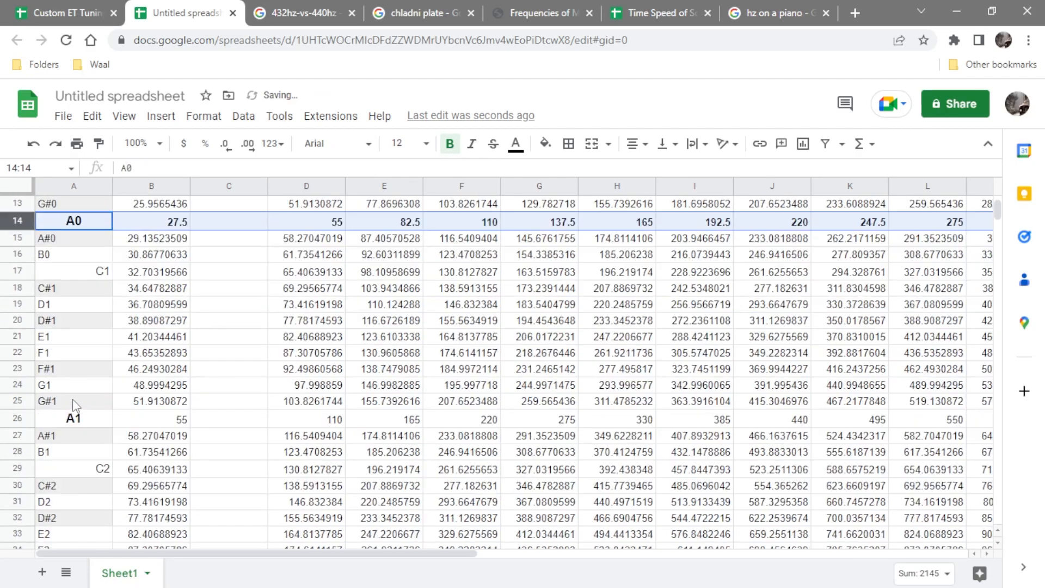
{"action": "left_click", "coordinate": [17, 418], "text": "shift"}
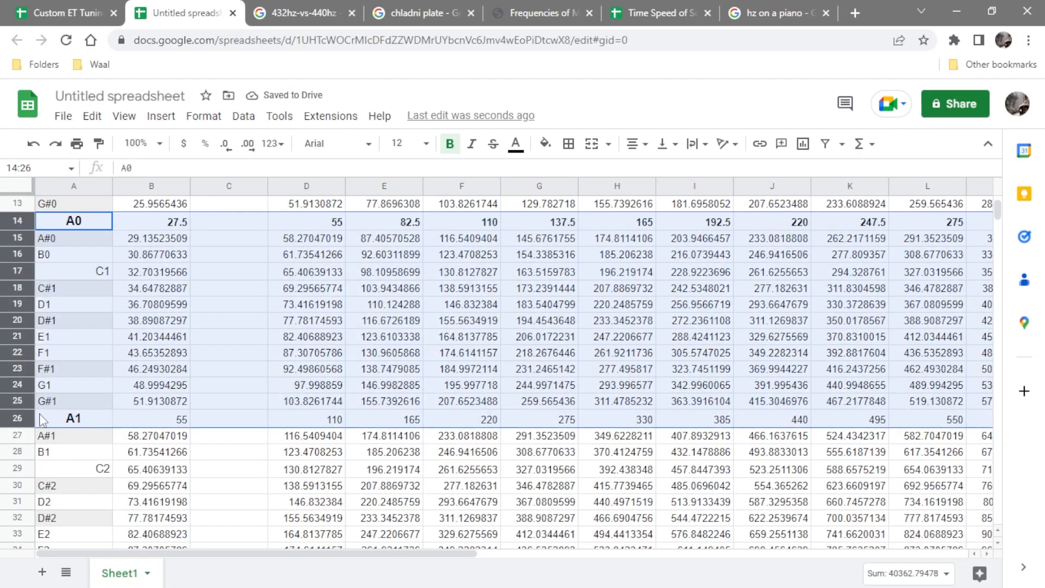
{"action": "left_click", "coordinate": [74, 423]}
Make the A-note rows 14, 26, 38, 50, 62, 74, 86, 98 and 110, from A0 to A8, bold.
{"action": "left_click", "coordinate": [19, 220]}
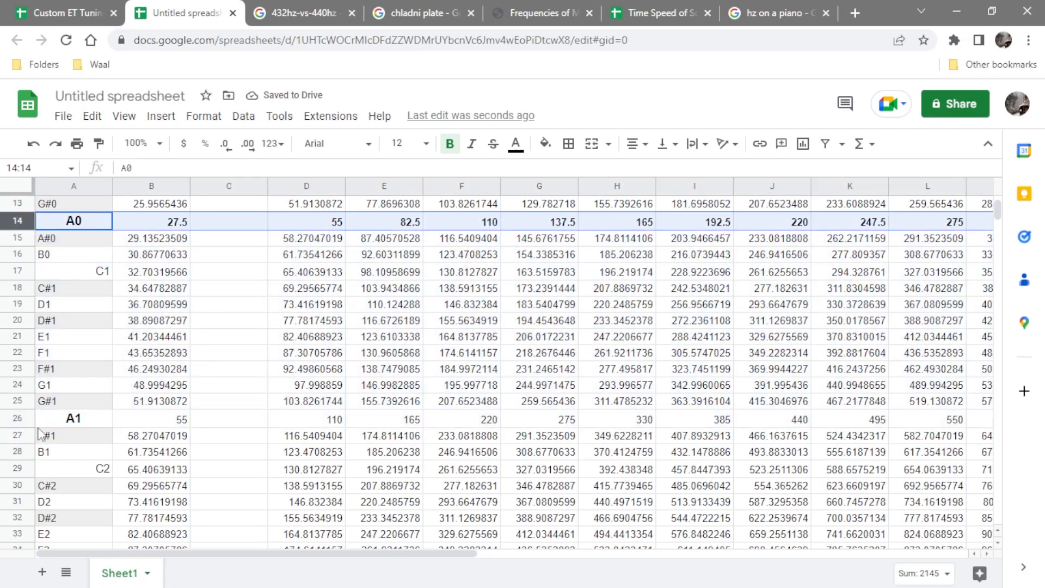
{"action": "left_click", "coordinate": [20, 419], "text": "ctrl"}
{"action": "scroll", "coordinate": [19, 418], "scroll_direction": "down", "scroll_amount": 3}
{"action": "left_click", "coordinate": [18, 451], "text": "ctrl"}
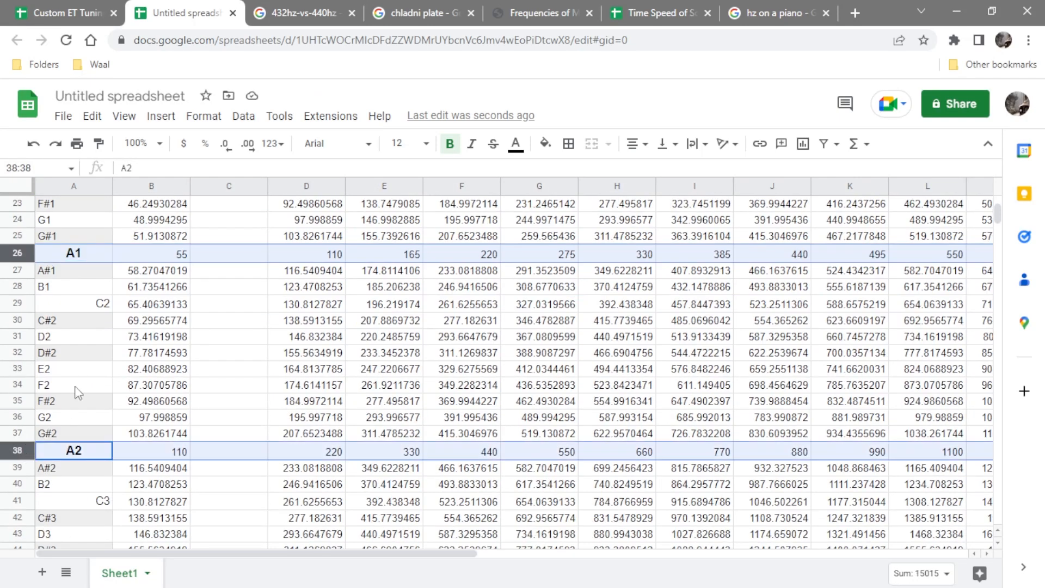
{"action": "scroll", "coordinate": [22, 444], "scroll_direction": "down", "scroll_amount": 4}
{"action": "left_click", "coordinate": [19, 451], "text": "ctrl"}
{"action": "scroll", "coordinate": [20, 453], "scroll_direction": "down", "scroll_amount": 4}
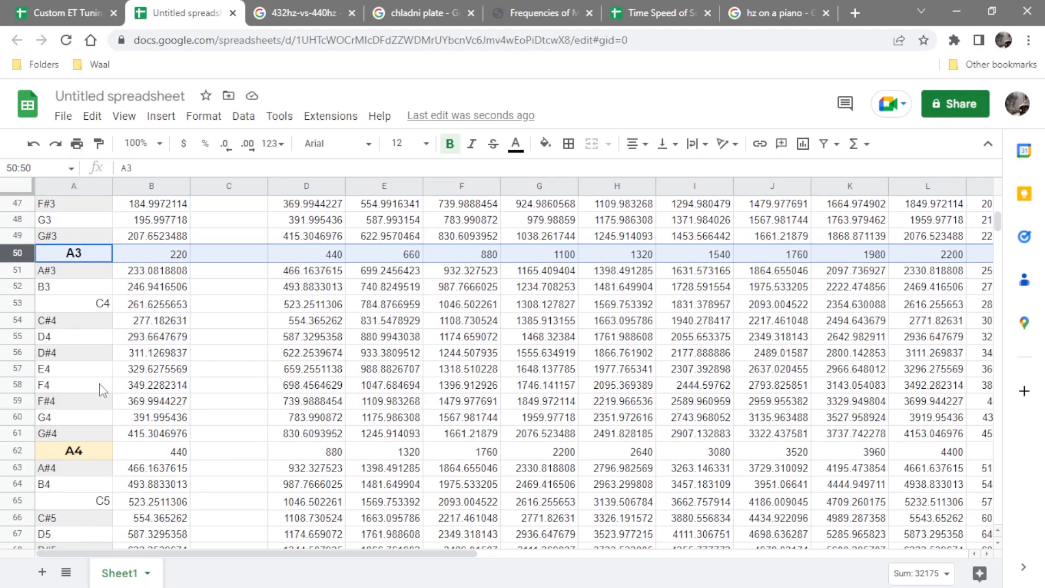
{"action": "left_click", "coordinate": [19, 453], "text": "ctrl"}
{"action": "scroll", "coordinate": [19, 453], "scroll_direction": "down", "scroll_amount": 5}
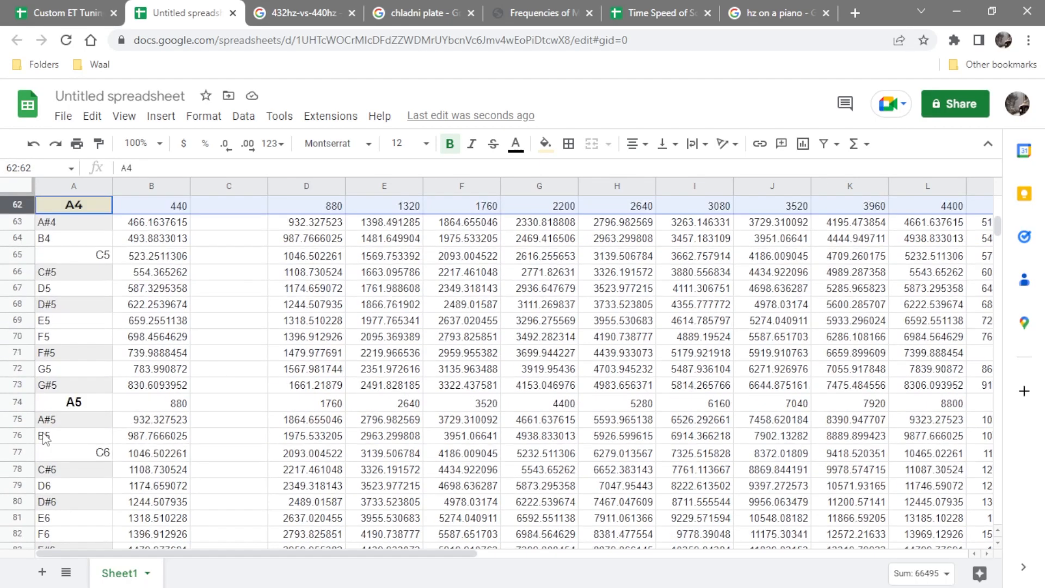
{"action": "left_click", "coordinate": [20, 401], "text": "ctrl"}
{"action": "scroll", "coordinate": [61, 390], "scroll_direction": "down", "scroll_amount": 2}
{"action": "left_click", "coordinate": [19, 482], "text": "ctrl"}
{"action": "scroll", "coordinate": [19, 457], "scroll_direction": "down", "scroll_amount": 5}
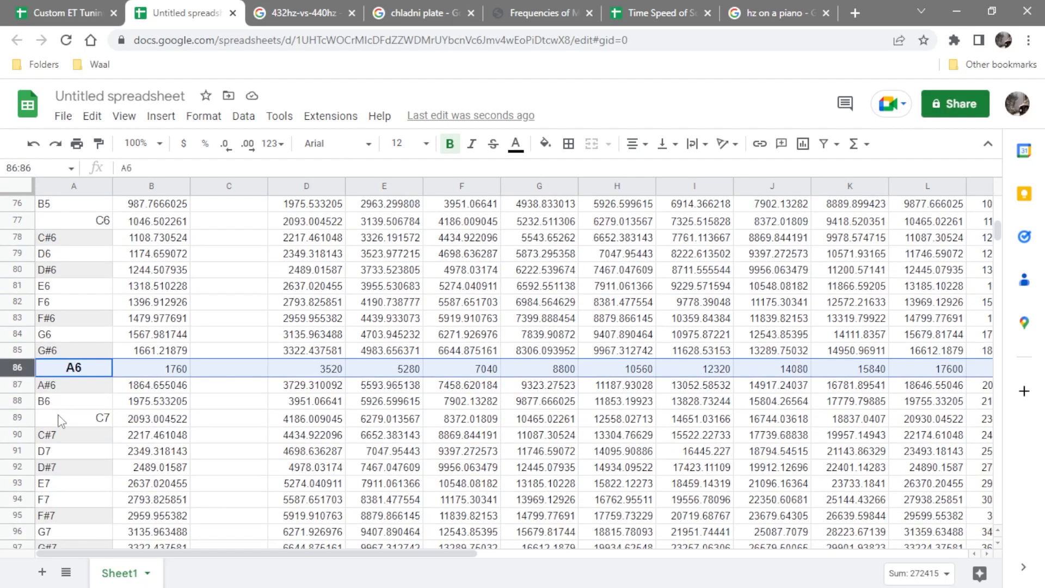
{"action": "left_click", "coordinate": [19, 434], "text": "ctrl"}
{"action": "scroll", "coordinate": [21, 435], "scroll_direction": "down", "scroll_amount": 4}
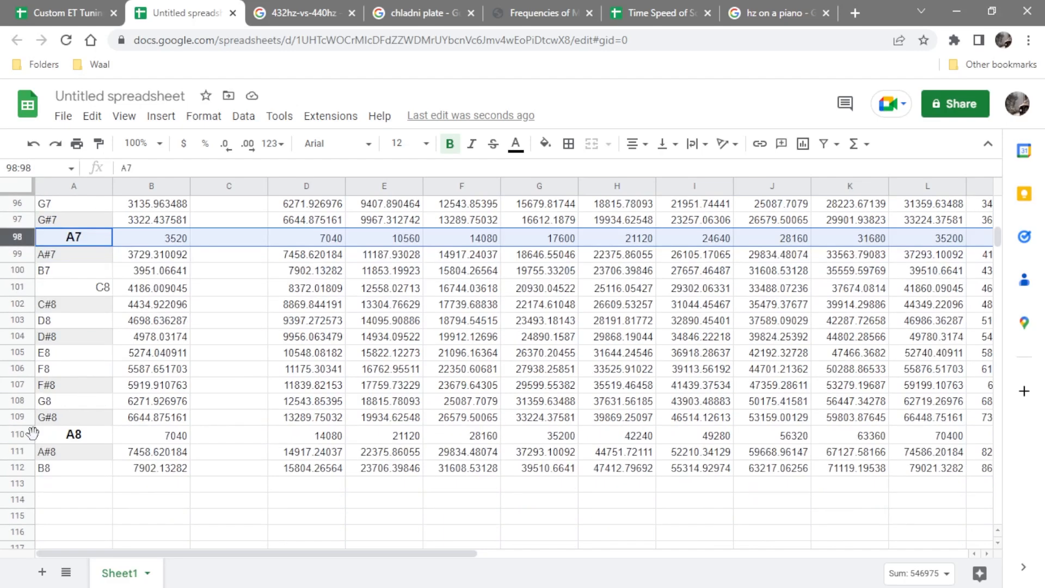
{"action": "left_click", "coordinate": [23, 434], "text": "ctrl"}
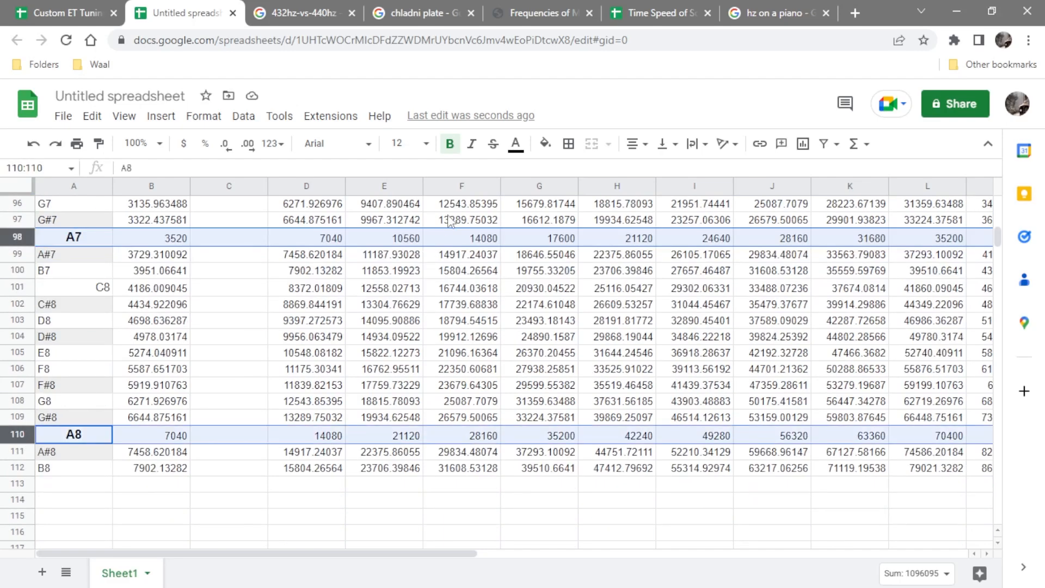
{"action": "left_click", "coordinate": [451, 145]}
Set the font size of the selected A-note rows to 12.
{"action": "scroll", "coordinate": [455, 237], "scroll_direction": "up", "scroll_amount": 4}
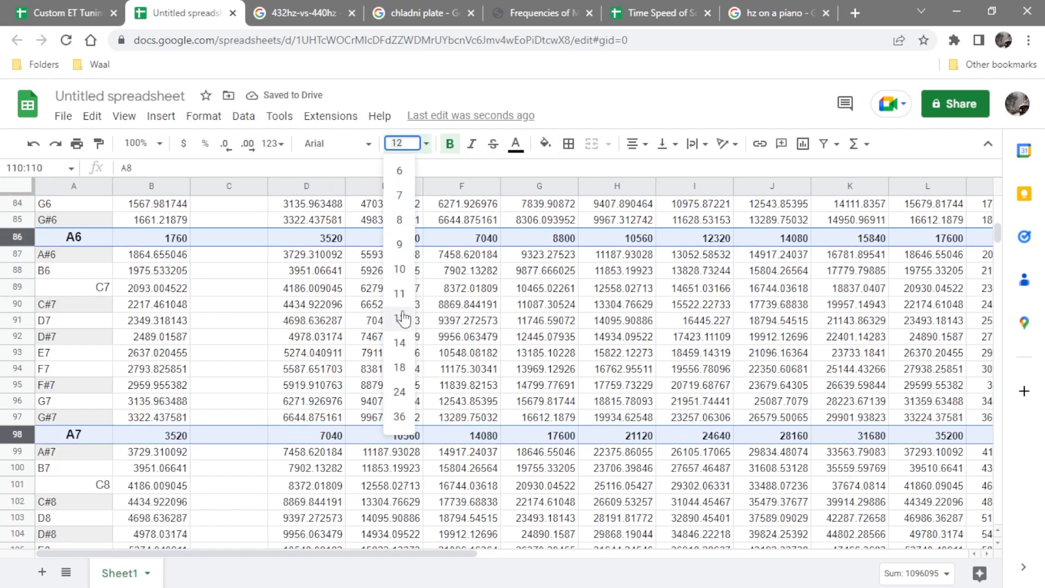
{"action": "left_click", "coordinate": [400, 321]}
{"action": "scroll", "coordinate": [409, 324], "scroll_direction": "up", "scroll_amount": 7}
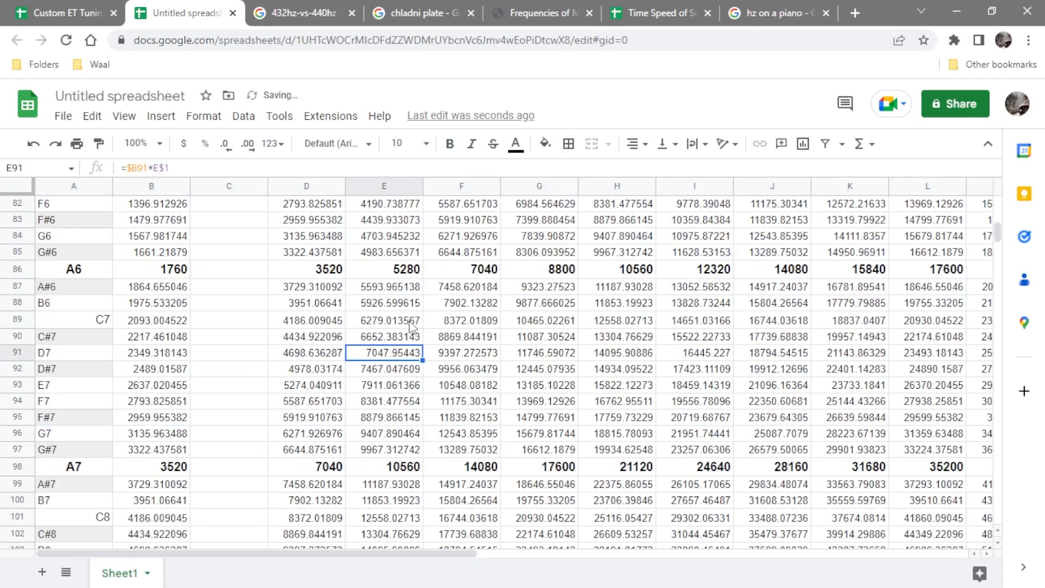
Fill the even harmonic columns D, F, H and J with light green, checking the column colours in the Custom ET Tuning sheet.
{"action": "scroll", "coordinate": [411, 326], "scroll_direction": "up", "scroll_amount": 20}
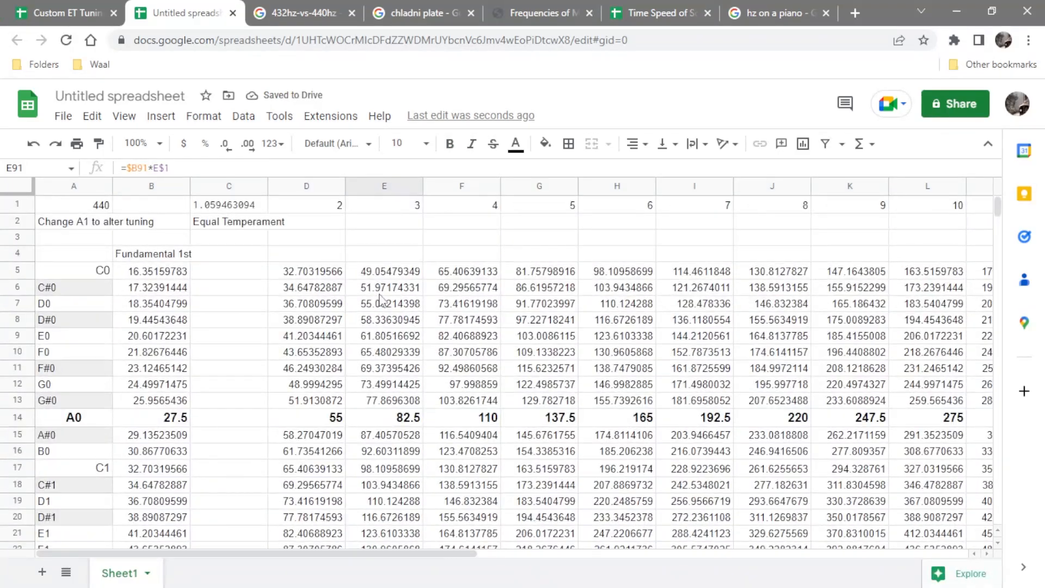
{"action": "left_click_drag", "start_coordinate": [305, 185], "coordinate": [465, 186]}
{"action": "left_click", "coordinate": [80, 12]}
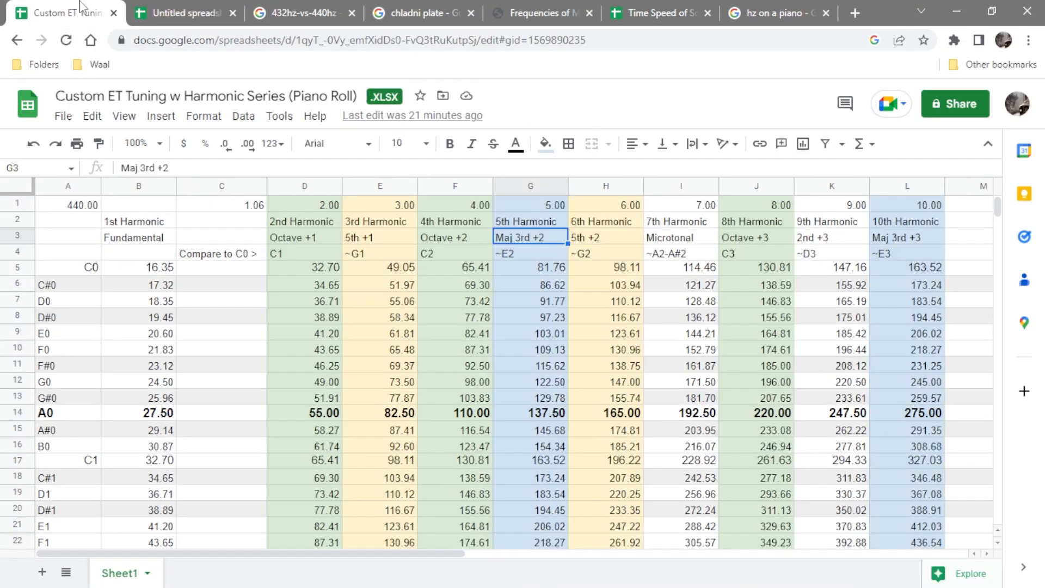
{"action": "left_click", "coordinate": [204, 8]}
{"action": "left_click", "coordinate": [615, 188], "text": "ctrl"}
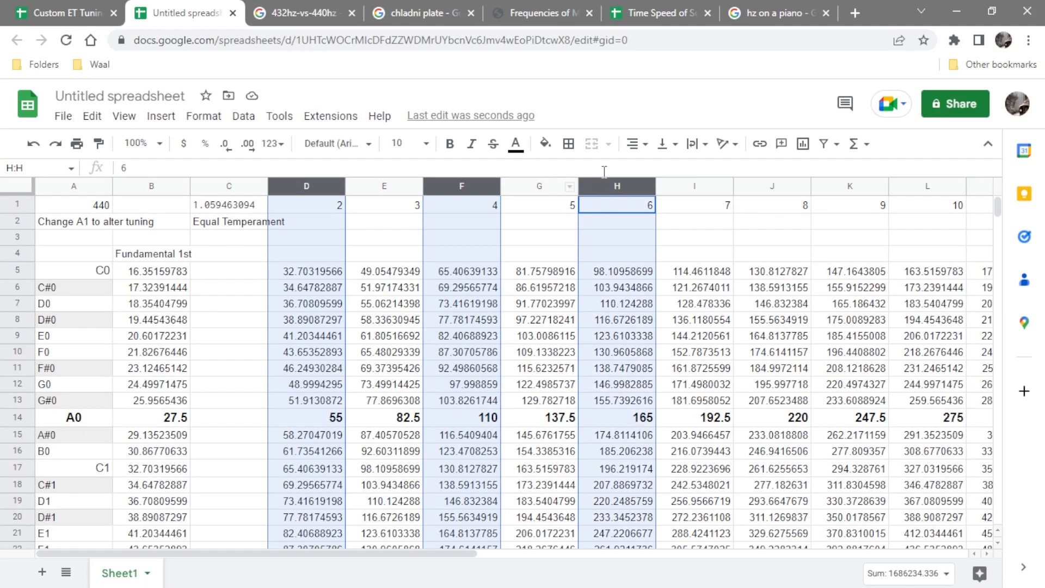
{"action": "left_click", "coordinate": [780, 188], "text": "ctrl"}
{"action": "left_click", "coordinate": [545, 143]}
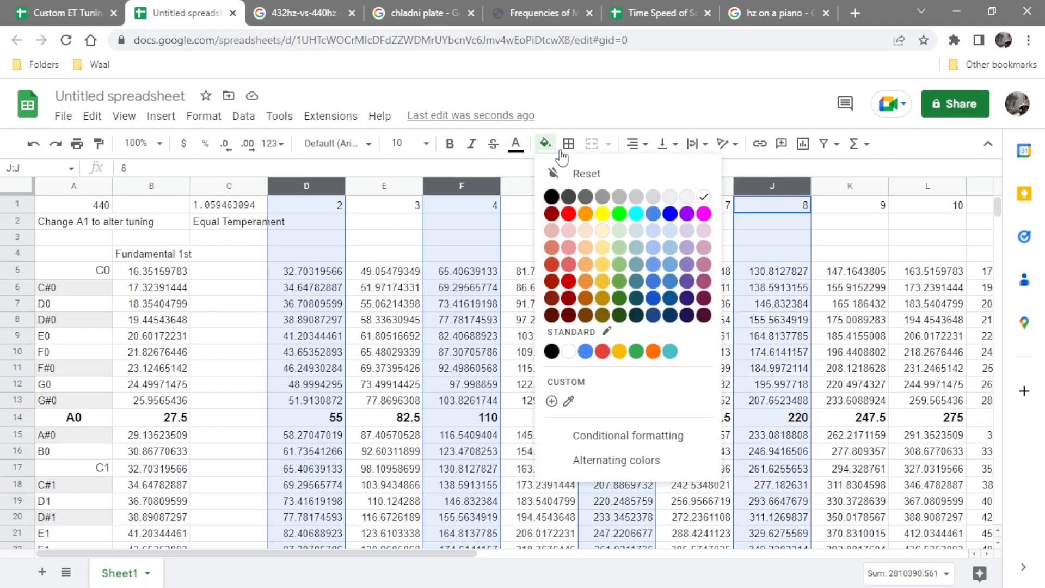
{"action": "left_click", "coordinate": [618, 238]}
Fill the odd harmonic columns E, G, I and K with light yellow.
{"action": "left_click", "coordinate": [402, 191]}
{"action": "left_click", "coordinate": [553, 190], "text": "ctrl"}
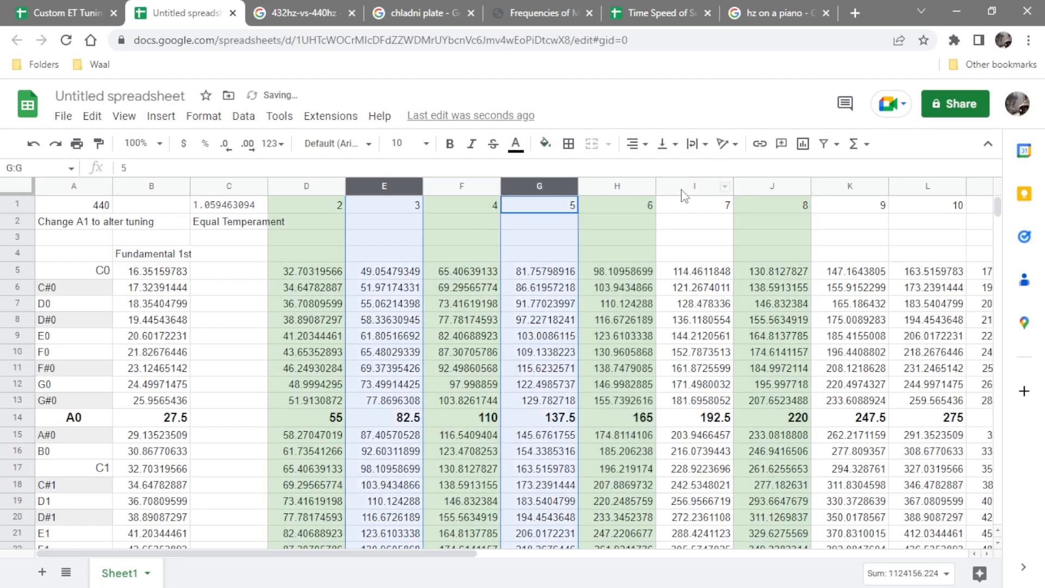
{"action": "left_click", "coordinate": [687, 188], "text": "ctrl"}
{"action": "left_click", "coordinate": [846, 188], "text": "ctrl"}
{"action": "left_click", "coordinate": [545, 143]}
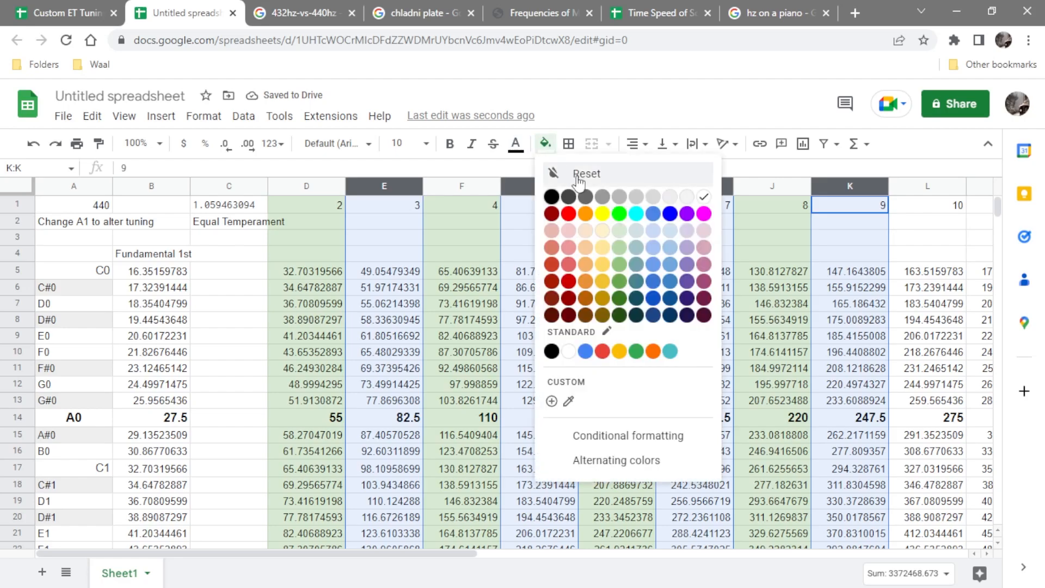
{"action": "left_click", "coordinate": [602, 230]}
{"action": "left_click", "coordinate": [851, 239]}
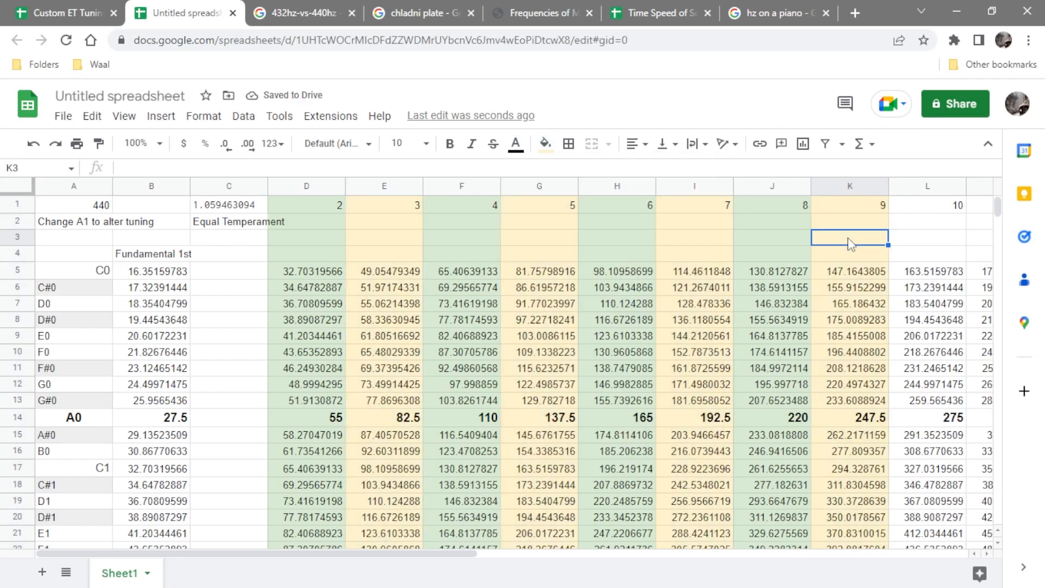
Switch to the Custom ET Tuning spreadsheet and examine the interval and note labels in rows 3 and 4 for the 2nd to 10th harmonics.
{"action": "left_click", "coordinate": [67, 7]}
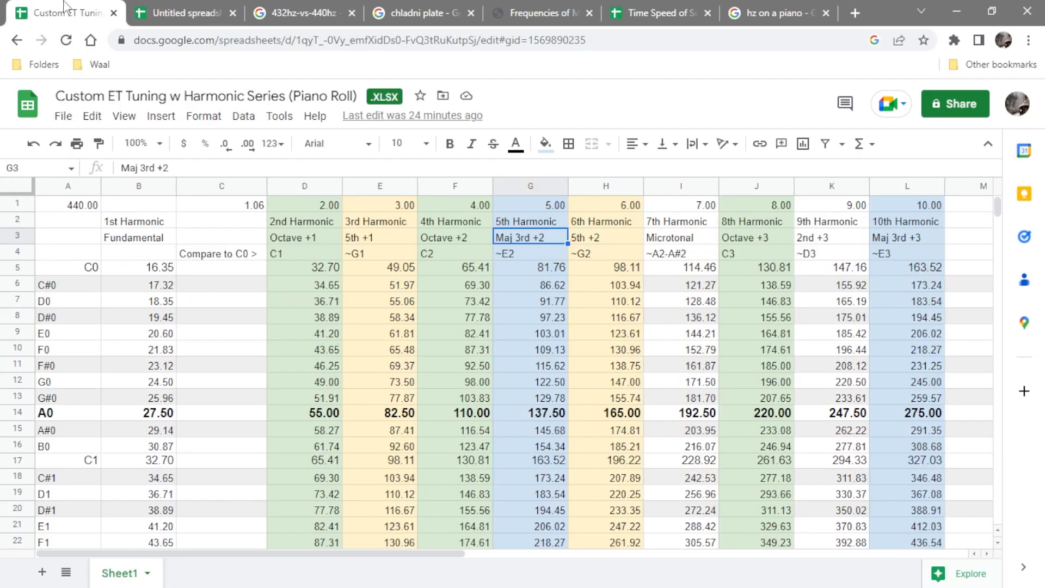
{"action": "left_click", "coordinate": [310, 239]}
{"action": "left_click", "coordinate": [366, 244]}
{"action": "left_click", "coordinate": [448, 238]}
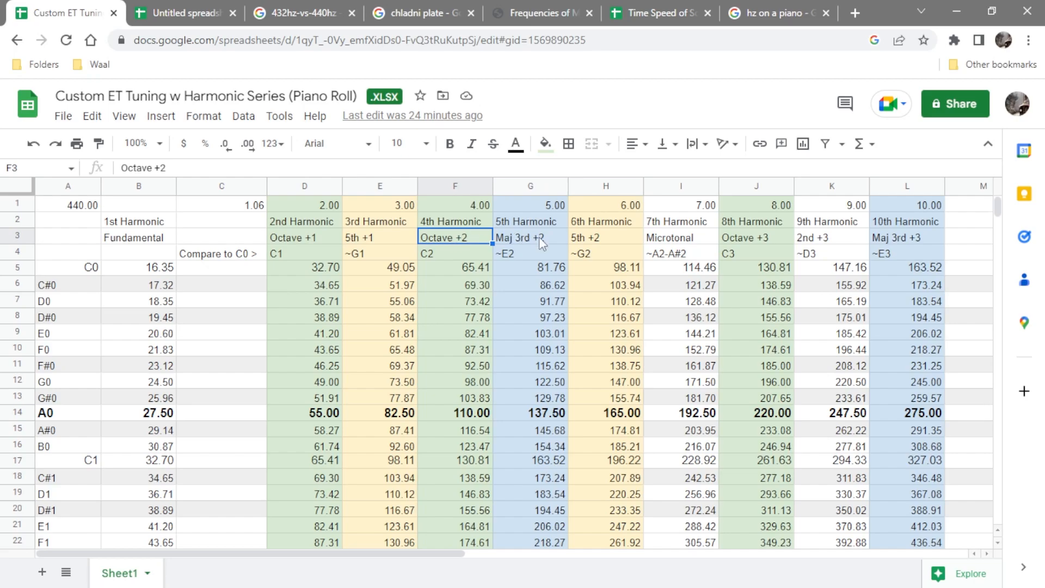
{"action": "left_click", "coordinate": [531, 240]}
{"action": "left_click", "coordinate": [624, 244]}
{"action": "left_click", "coordinate": [696, 242]}
{"action": "left_click", "coordinate": [767, 240]}
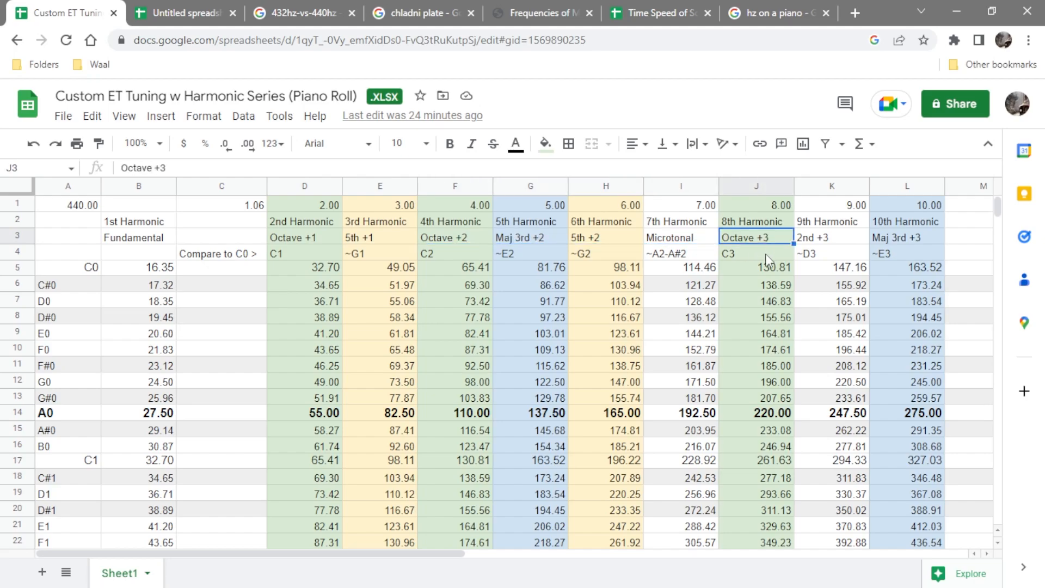
{"action": "left_click", "coordinate": [838, 242]}
{"action": "left_click", "coordinate": [837, 251]}
{"action": "left_click", "coordinate": [898, 241]}
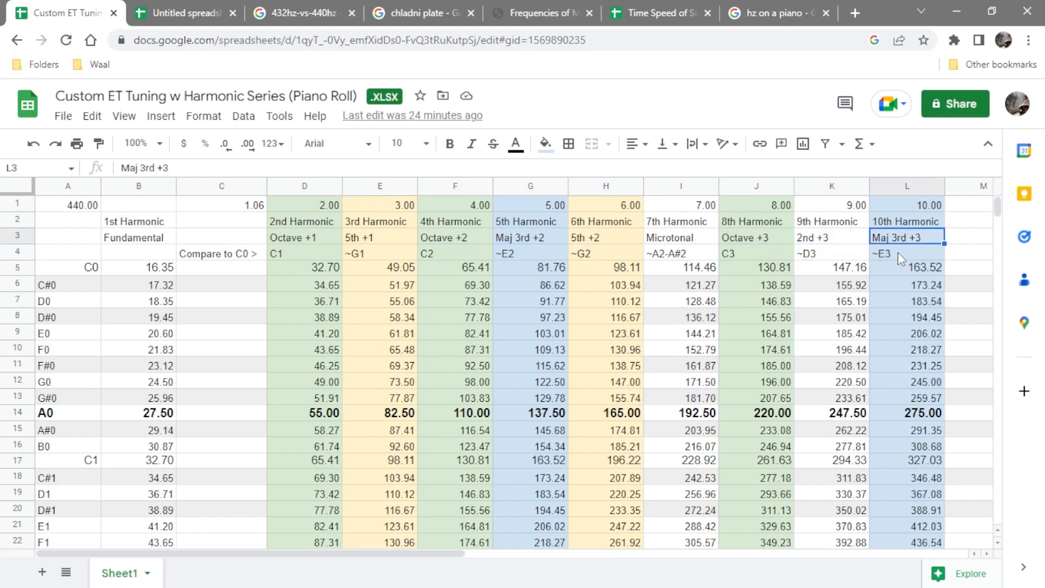
{"action": "left_click", "coordinate": [897, 252]}
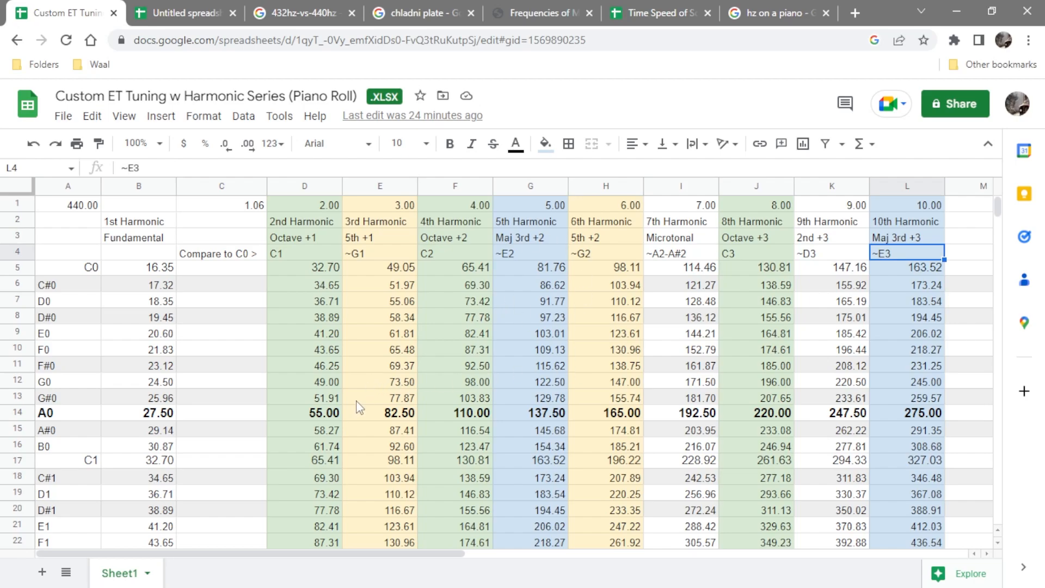
{"action": "left_click_drag", "start_coordinate": [999, 207], "coordinate": [1000, 207]}
{"action": "left_click", "coordinate": [999, 542]}
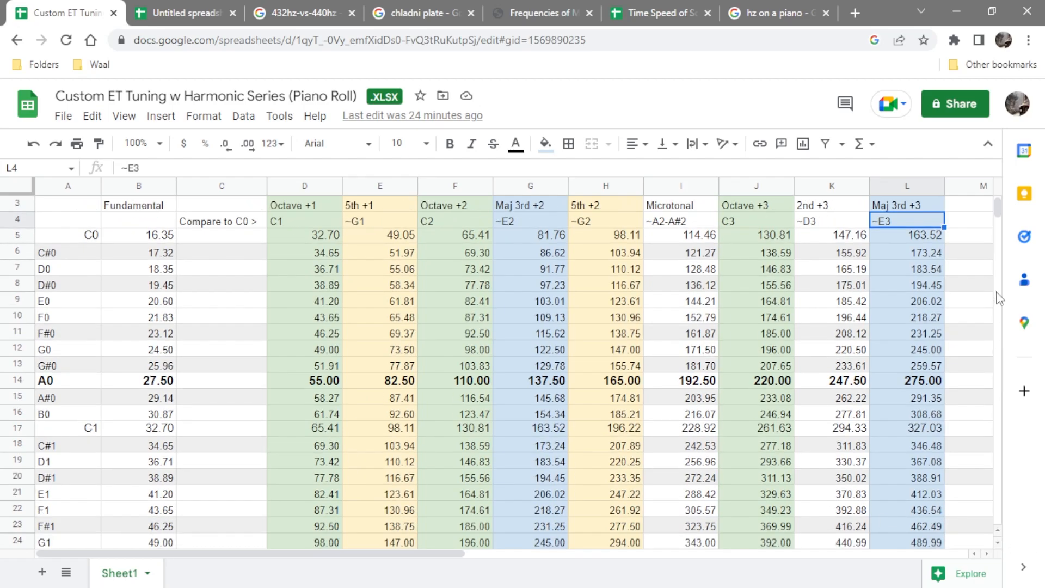
{"action": "scroll", "coordinate": [999, 207], "scroll_direction": "up", "scroll_amount": 1}
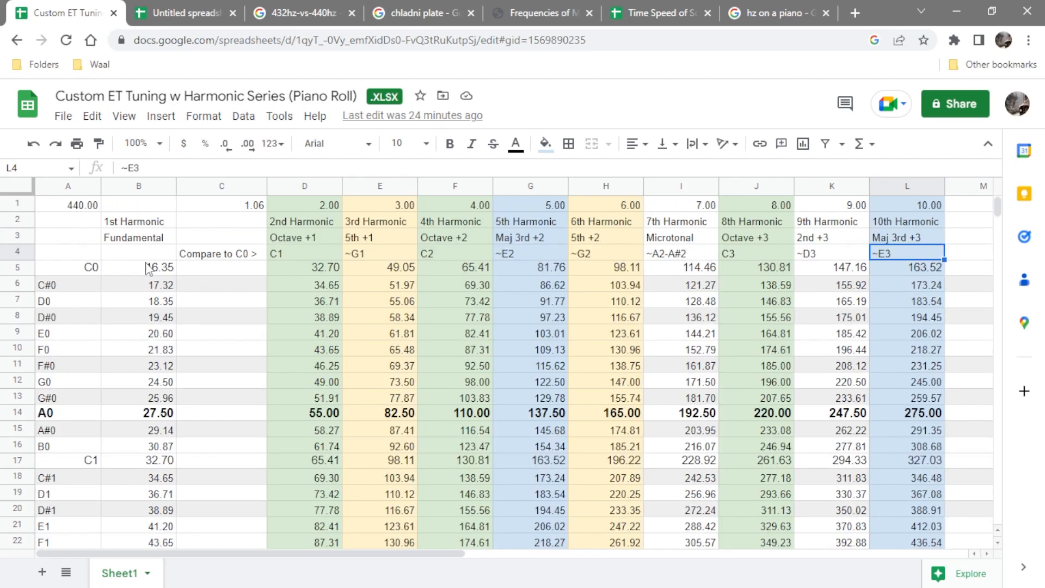
Compare C0's 2nd harmonic with the C1 fundamental, and its 3rd harmonic with the G1 fundamental.
{"action": "left_click", "coordinate": [66, 268]}
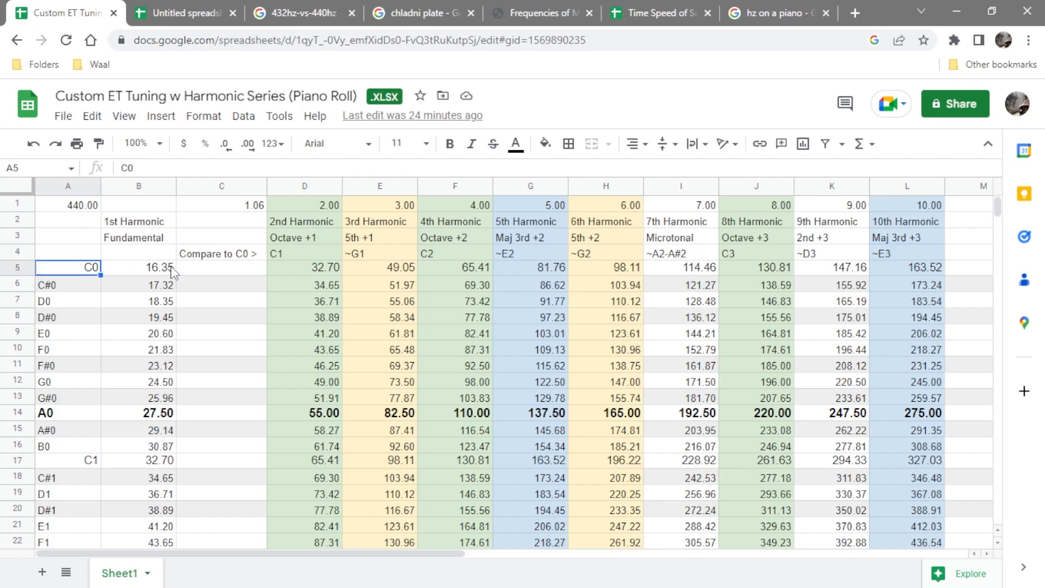
{"action": "left_click", "coordinate": [300, 264]}
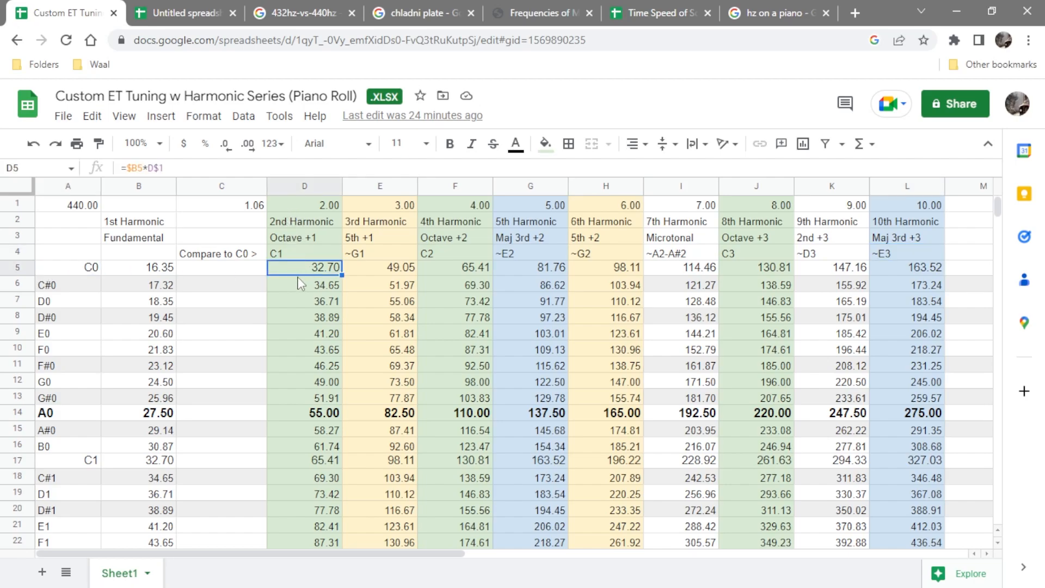
{"action": "left_click", "coordinate": [144, 460]}
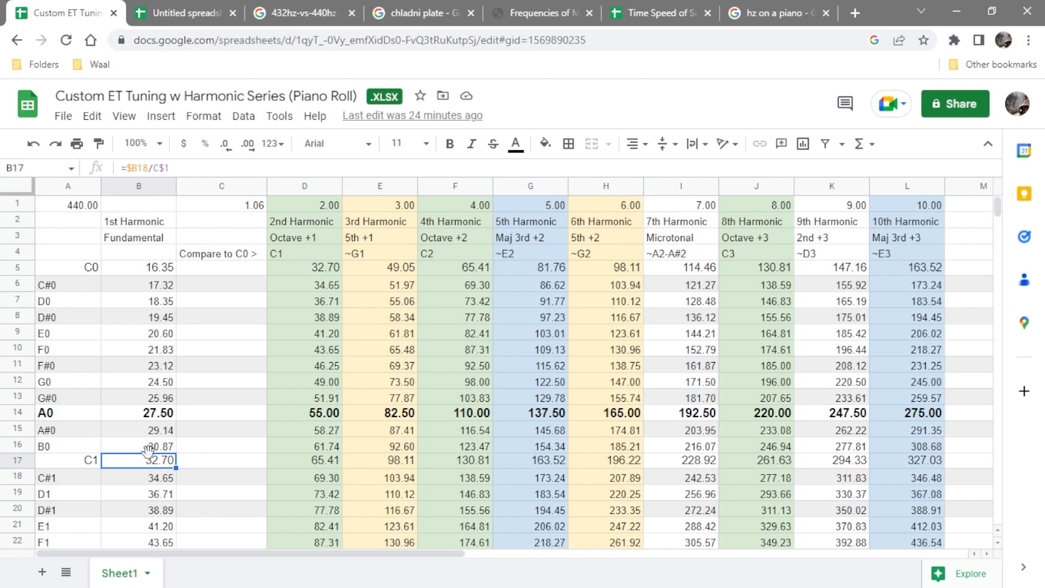
{"action": "left_click", "coordinate": [310, 264]}
{"action": "left_click", "coordinate": [146, 462]}
{"action": "left_click", "coordinate": [387, 269]}
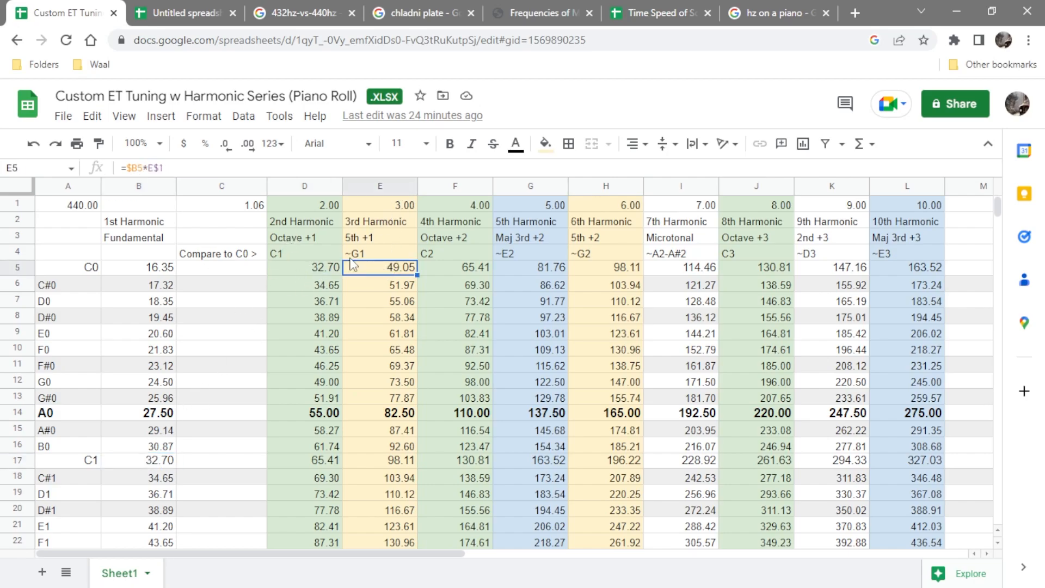
{"action": "left_click", "coordinate": [353, 255]}
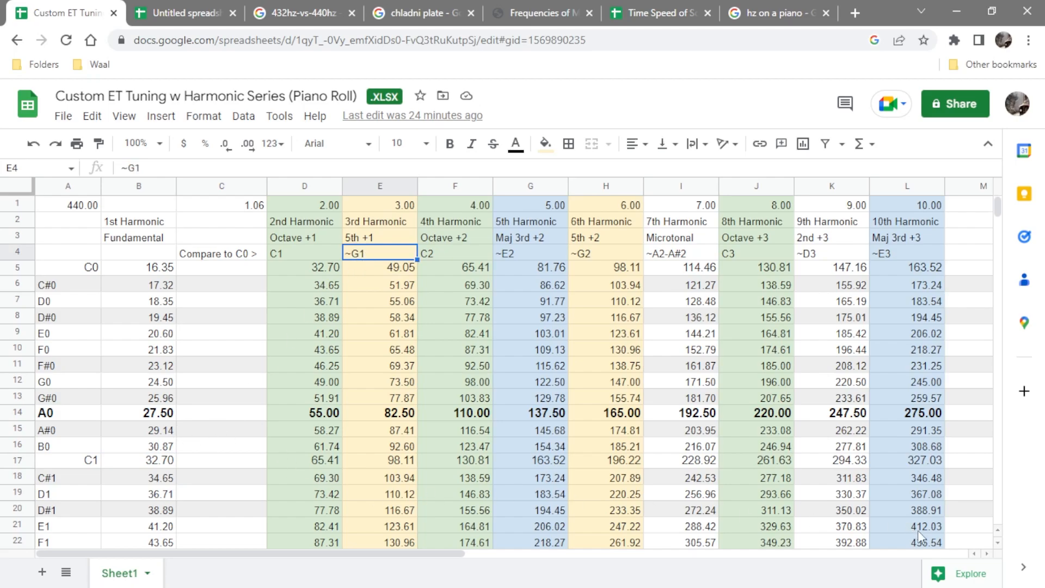
{"action": "left_click", "coordinate": [1000, 542]}
{"action": "left_click", "coordinate": [999, 543]}
{"action": "left_click", "coordinate": [137, 543]}
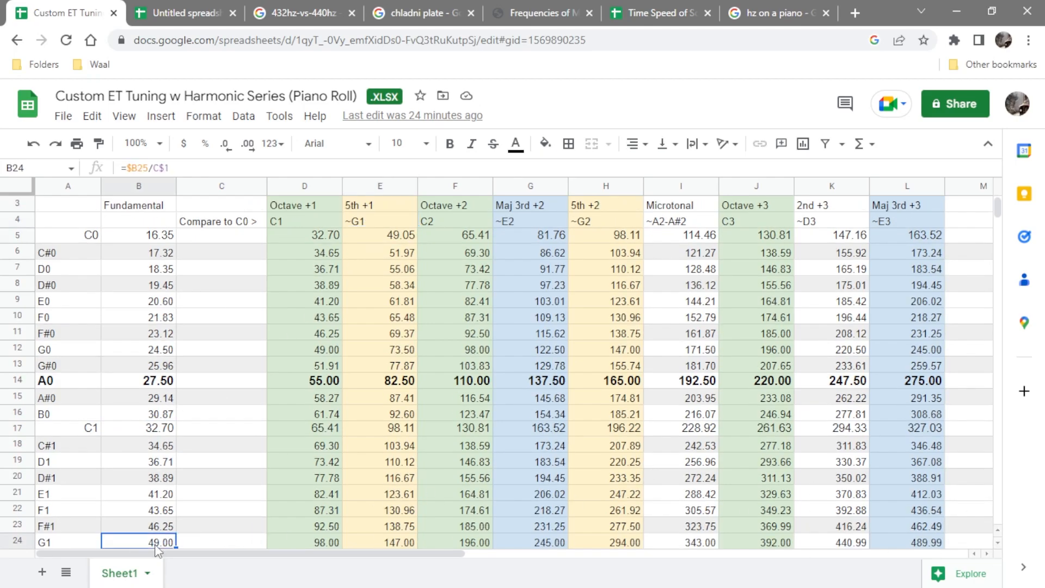
{"action": "left_click", "coordinate": [399, 238]}
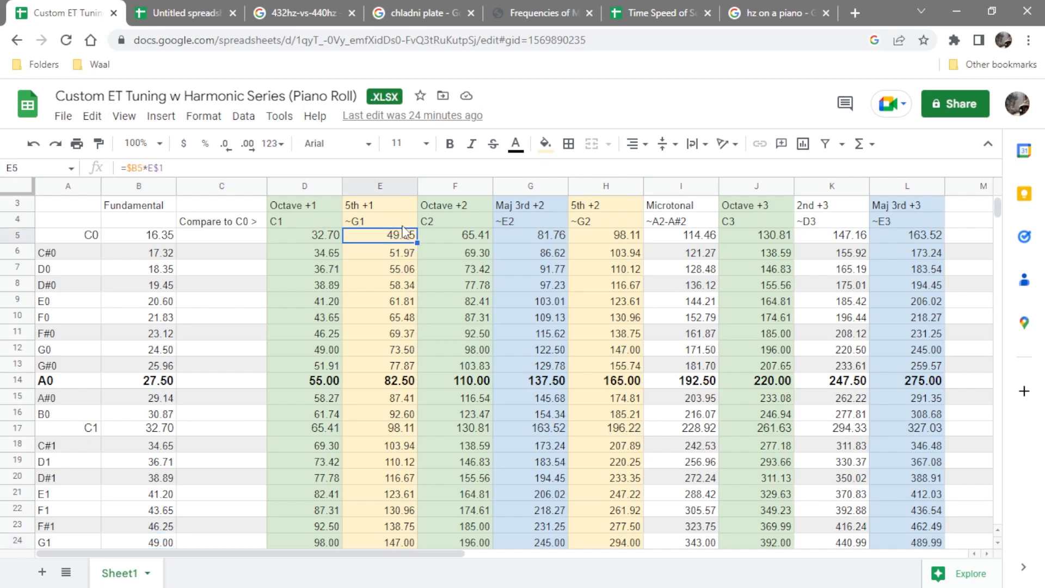
{"action": "scroll", "coordinate": [442, 269], "scroll_direction": "up", "scroll_amount": 1}
Select the 2nd, 4th and 8th harmonic columns D, F and J together to examine the octave harmonics.
{"action": "left_click", "coordinate": [317, 188]}
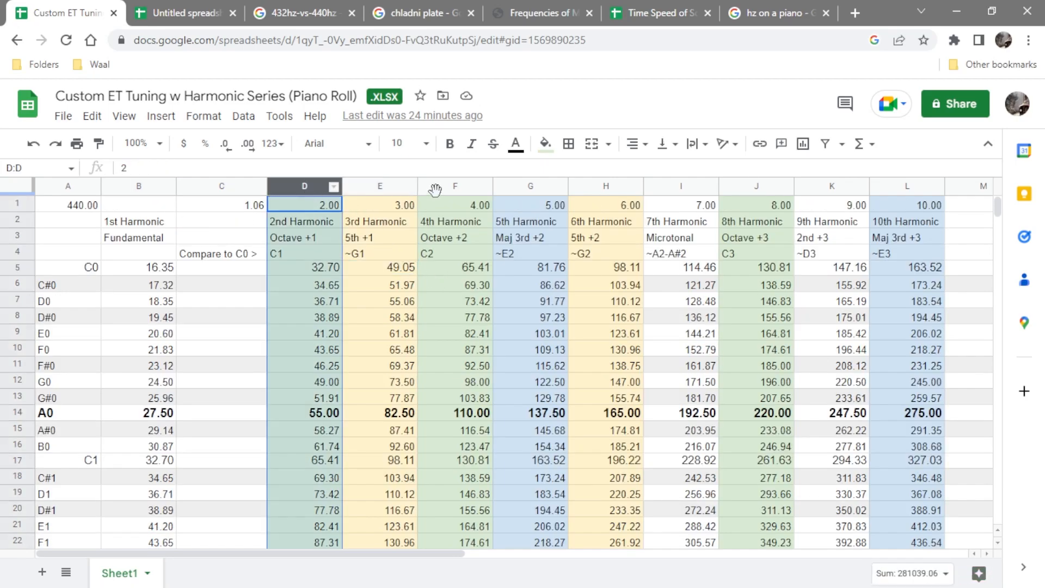
{"action": "left_click", "coordinate": [435, 189]}
{"action": "left_click", "coordinate": [761, 190], "text": "ctrl"}
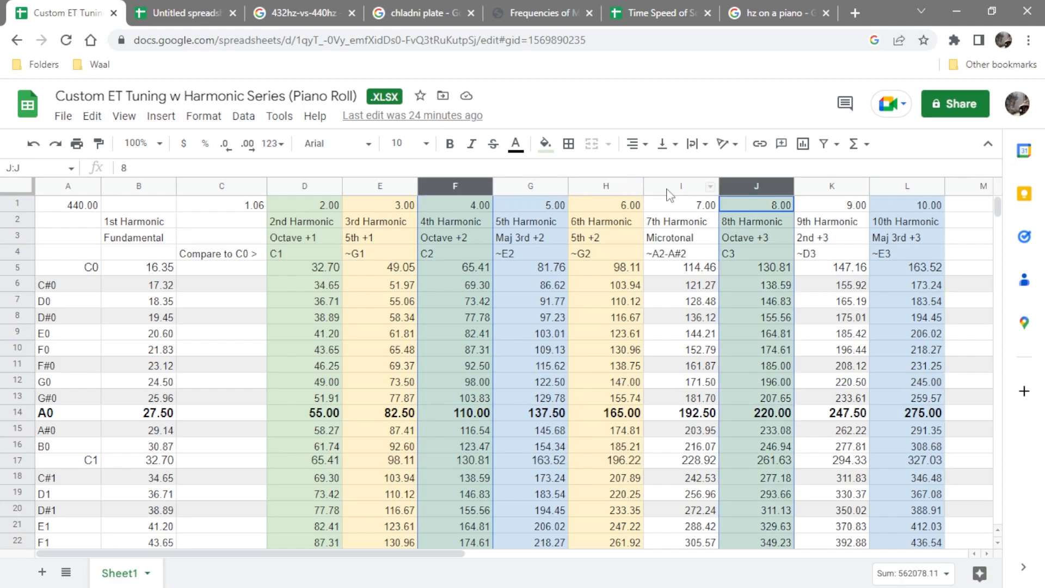
{"action": "left_click", "coordinate": [313, 188], "text": "ctrl"}
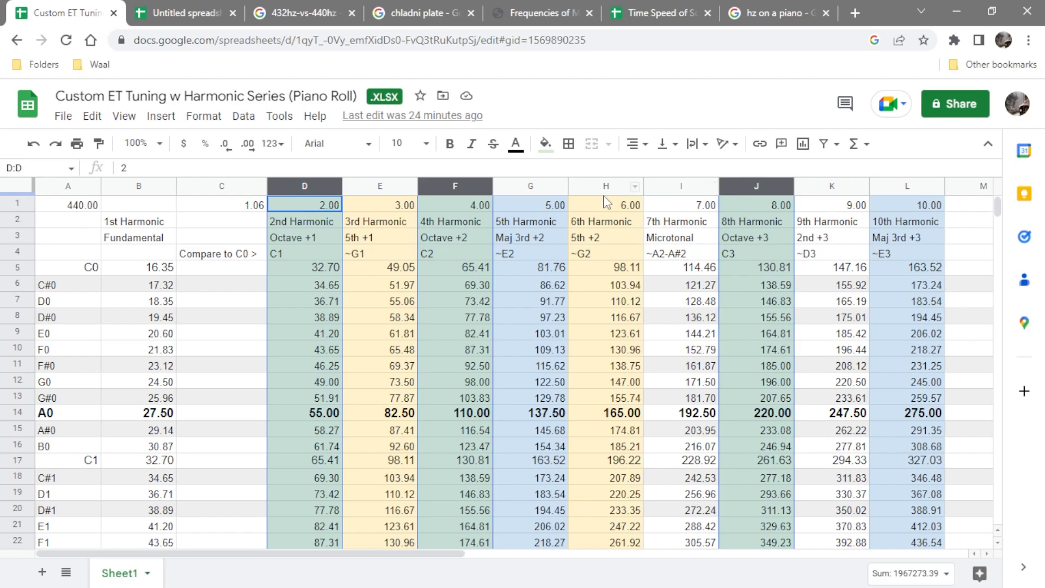
Examine the odd harmonic columns E, G and I by selecting the 3rd, 5th and 7th harmonics.
{"action": "left_click", "coordinate": [532, 187]}
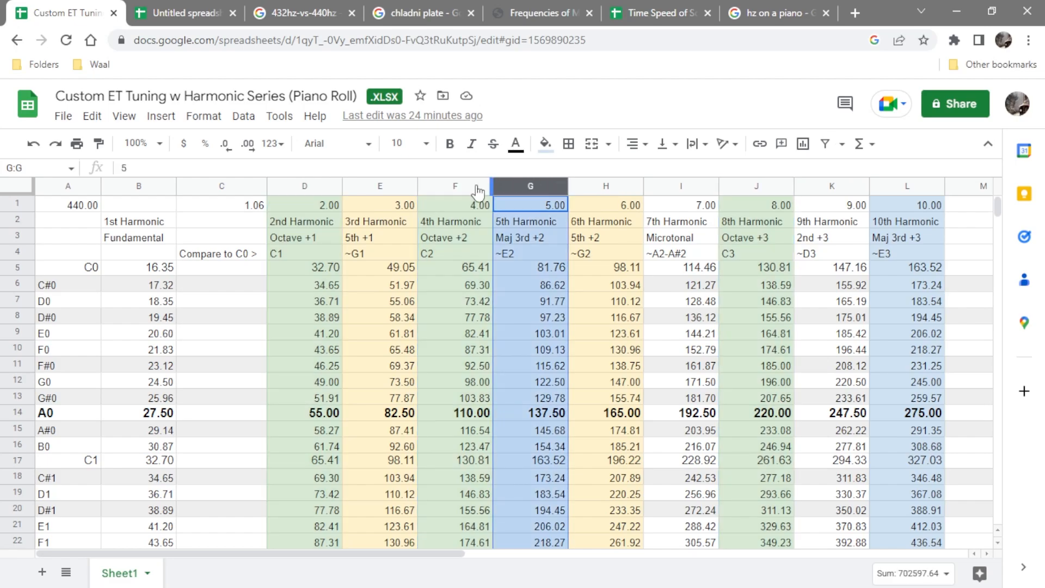
{"action": "left_click", "coordinate": [377, 191]}
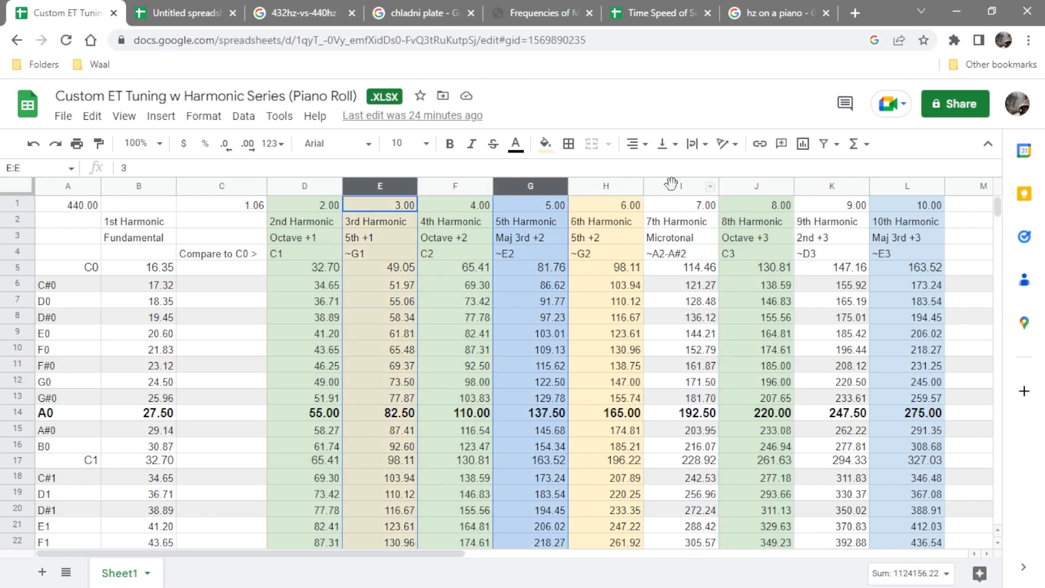
{"action": "left_click", "coordinate": [675, 187]}
{"action": "left_click", "coordinate": [532, 188]}
Compare C0's 5th harmonic with the E2 fundamental and check its interval and note labels in column G.
{"action": "left_click", "coordinate": [509, 240]}
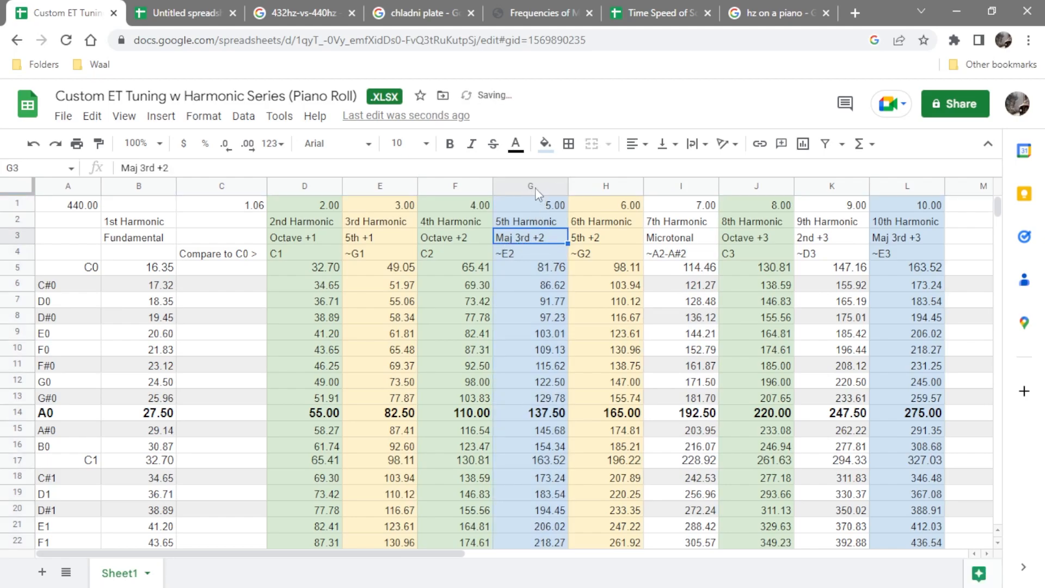
{"action": "left_click", "coordinate": [539, 266]}
{"action": "scroll", "coordinate": [262, 343], "scroll_direction": "down", "scroll_amount": 3}
{"action": "scroll", "coordinate": [261, 342], "scroll_direction": "up", "scroll_amount": 3}
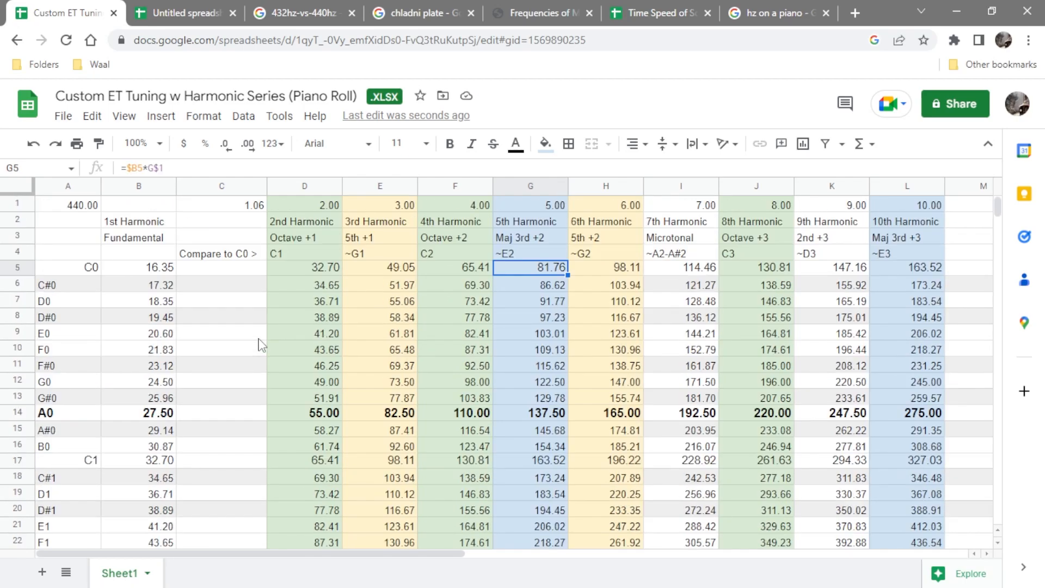
{"action": "scroll", "coordinate": [168, 305], "scroll_direction": "down", "scroll_amount": 6}
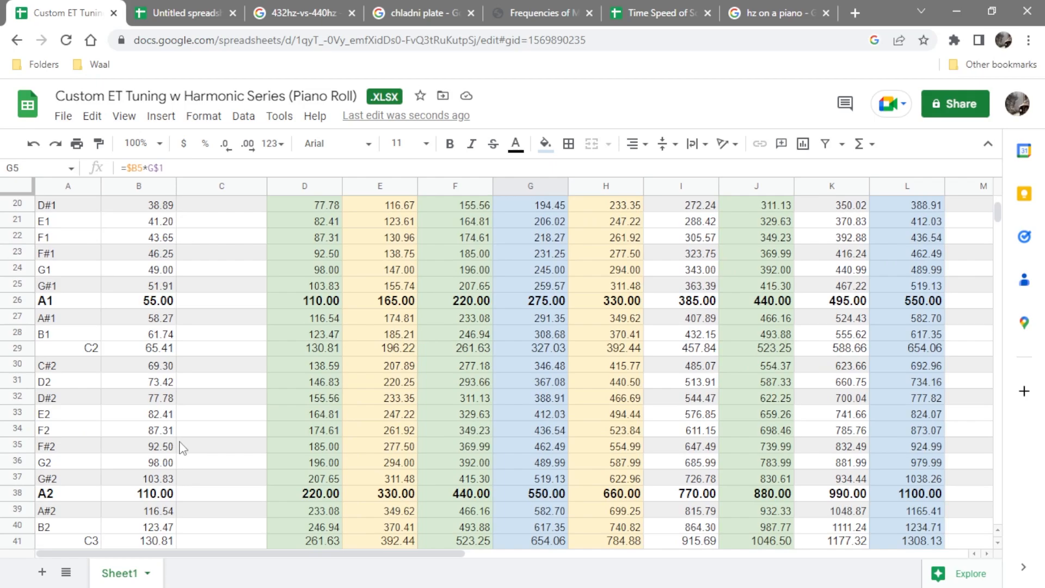
{"action": "left_click", "coordinate": [18, 414]}
{"action": "scroll", "coordinate": [427, 391], "scroll_direction": "up", "scroll_amount": 2}
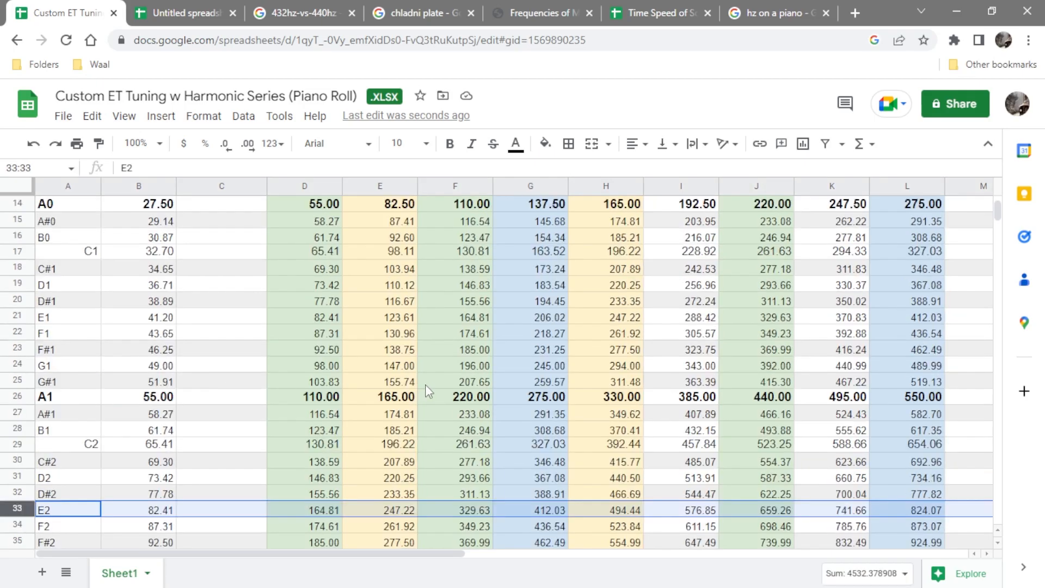
{"action": "scroll", "coordinate": [428, 391], "scroll_direction": "up", "scroll_amount": 5}
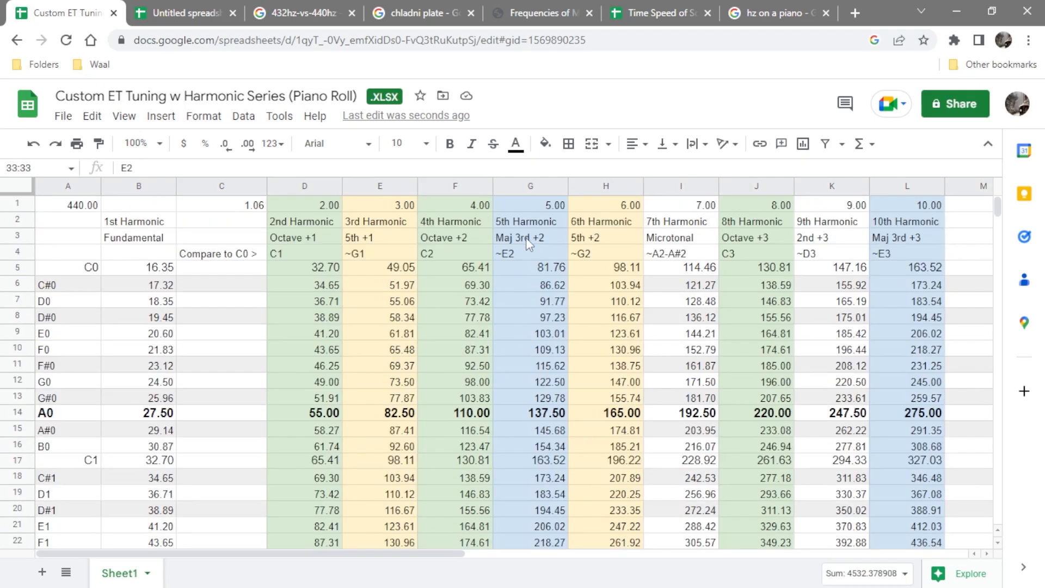
{"action": "left_click", "coordinate": [527, 238]}
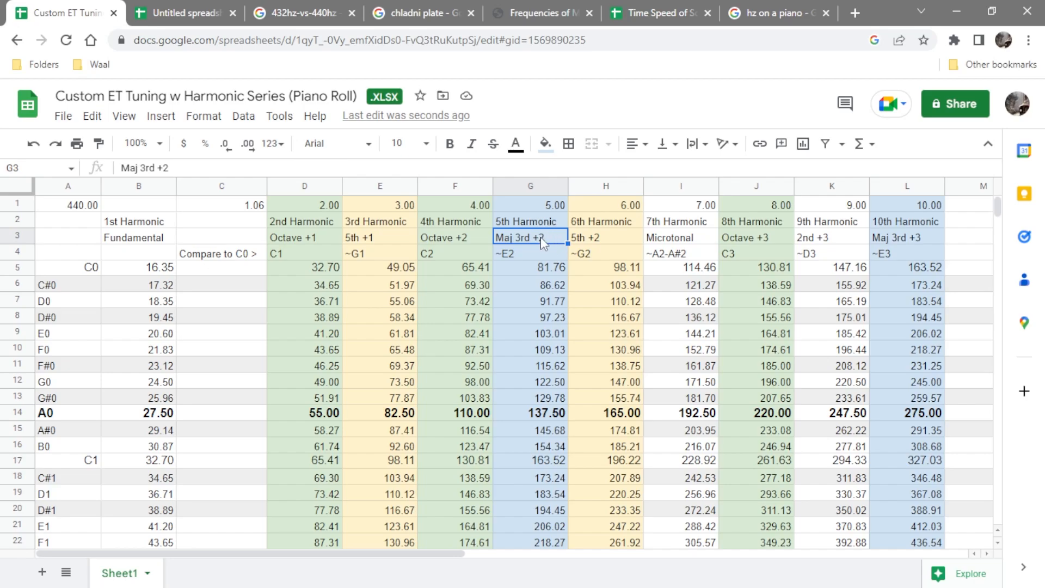
{"action": "left_click", "coordinate": [544, 253]}
{"action": "left_click", "coordinate": [541, 237]}
{"action": "left_click", "coordinate": [543, 252]}
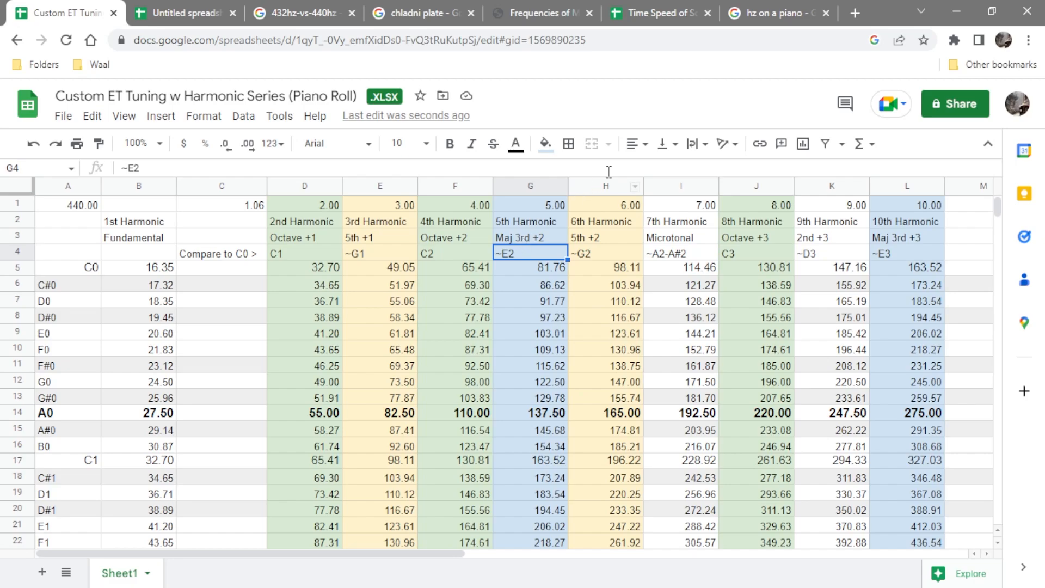
Check the 7th harmonic's labels in column I and compare C0's value with the A2 and A#2 fundamentals.
{"action": "left_click", "coordinate": [685, 186]}
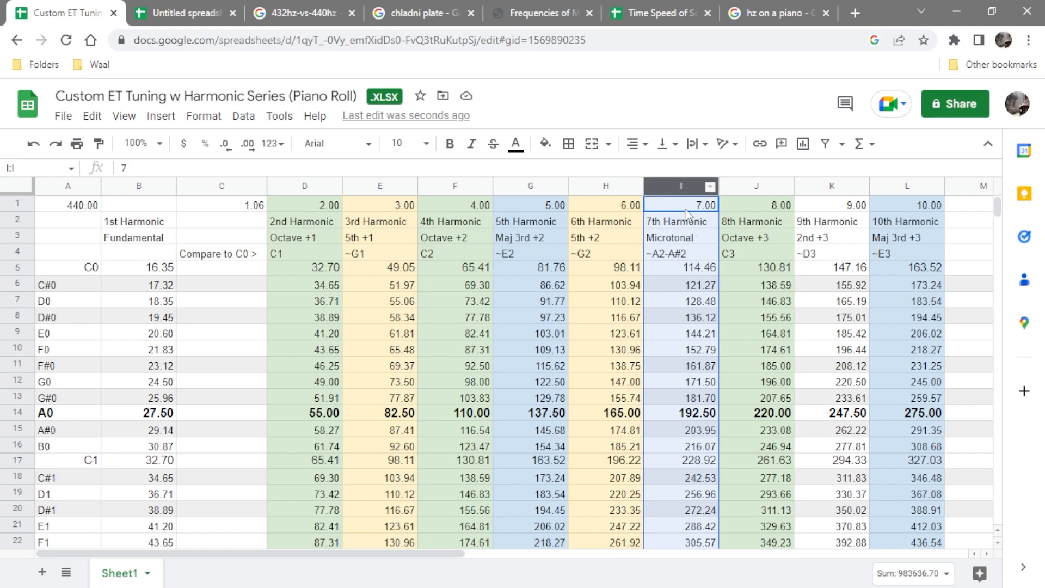
{"action": "left_click", "coordinate": [680, 256]}
{"action": "left_click", "coordinate": [694, 240]}
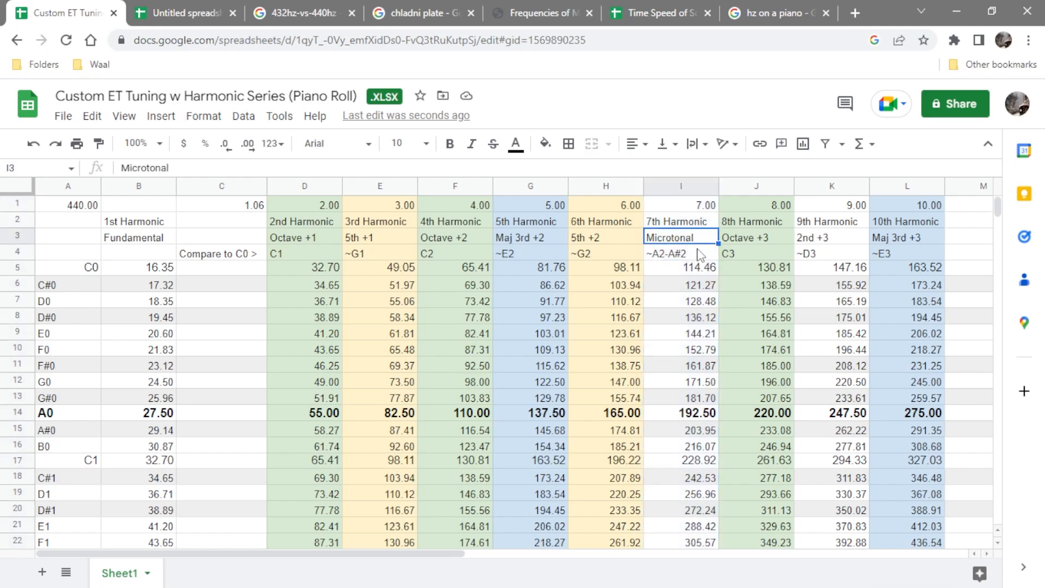
{"action": "left_click", "coordinate": [691, 253]}
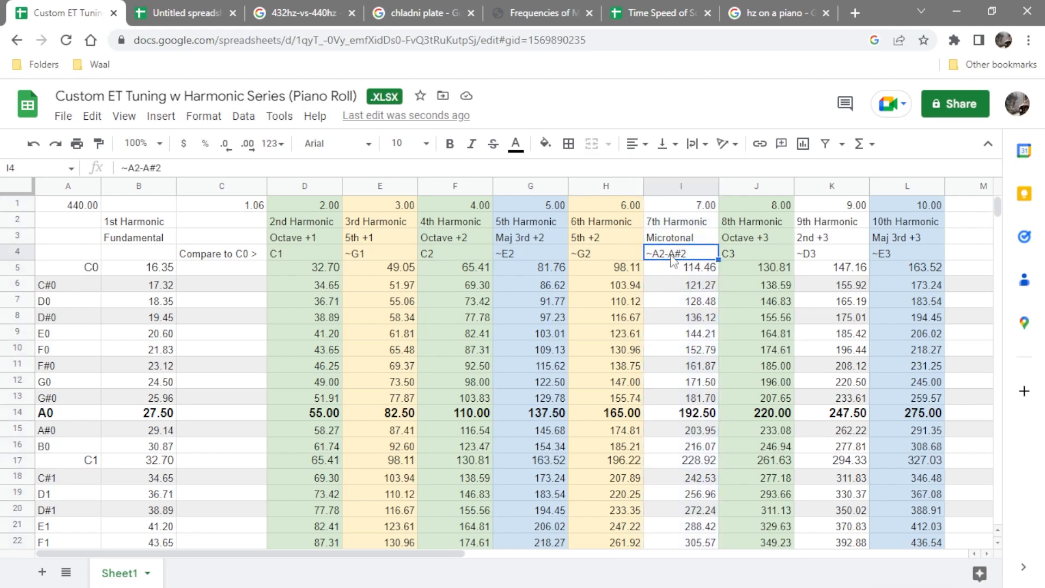
{"action": "left_click", "coordinate": [675, 267]}
{"action": "scroll", "coordinate": [95, 352], "scroll_direction": "down", "scroll_amount": 8}
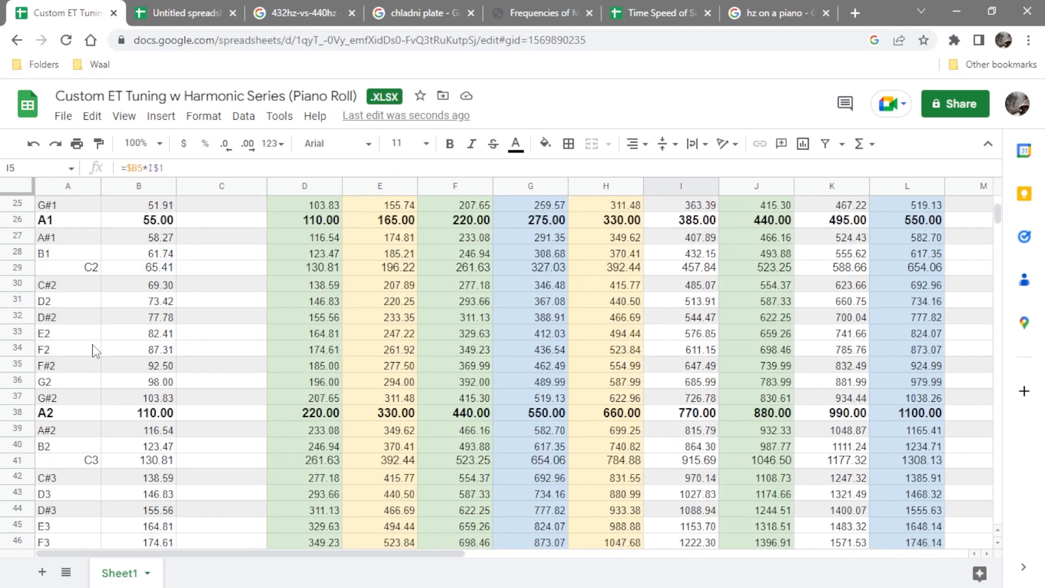
{"action": "scroll", "coordinate": [95, 351], "scroll_direction": "down", "scroll_amount": 2}
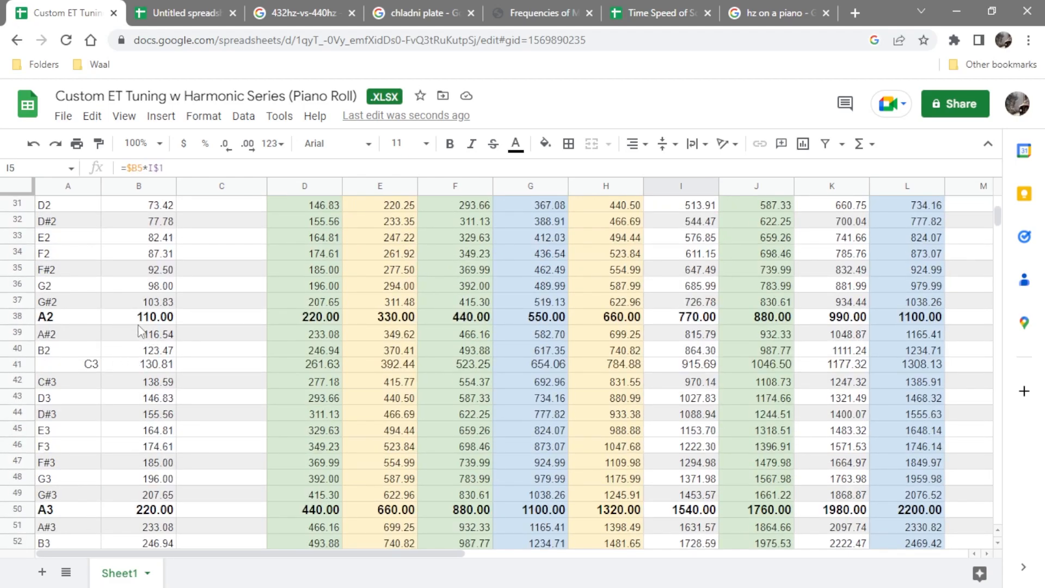
{"action": "scroll", "coordinate": [69, 331], "scroll_direction": "up", "scroll_amount": 10}
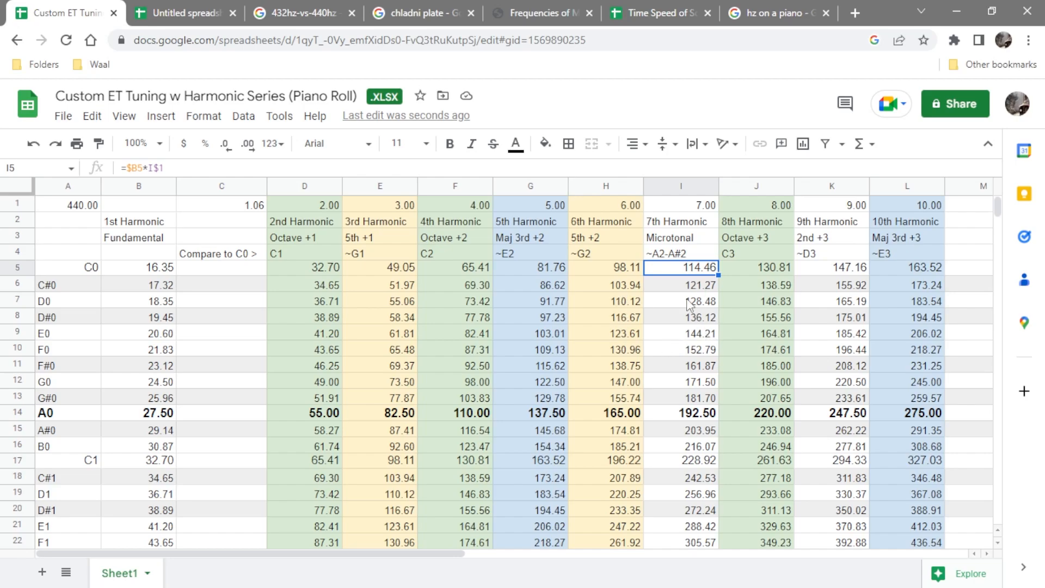
Switch to the Untitled spreadsheet and review its harmonic table from C0 down past A4.
{"action": "left_click", "coordinate": [185, 7]}
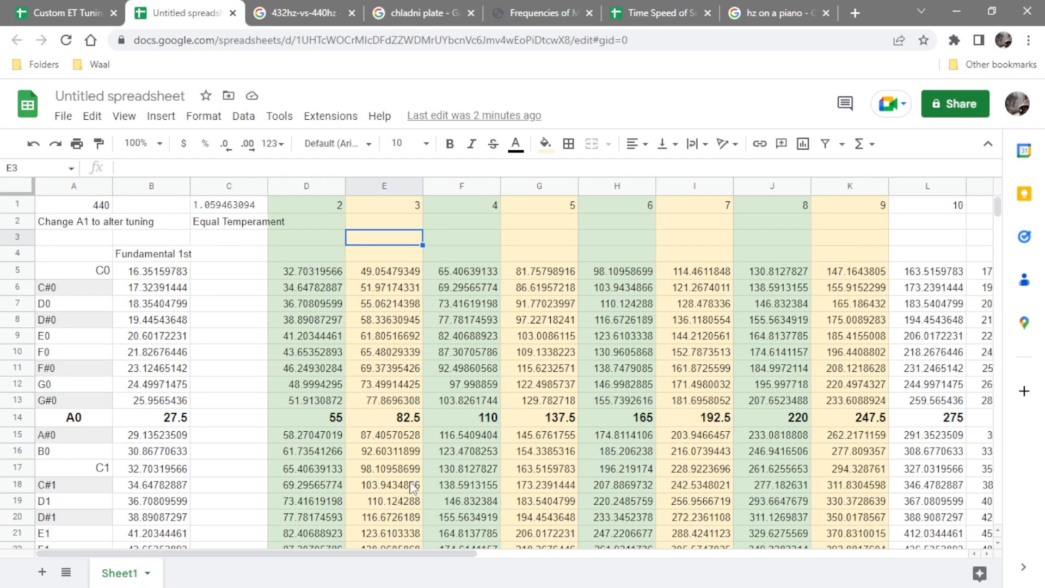
{"action": "scroll", "coordinate": [421, 399], "scroll_direction": "down", "scroll_amount": 10}
{"action": "scroll", "coordinate": [420, 399], "scroll_direction": "down", "scroll_amount": 7}
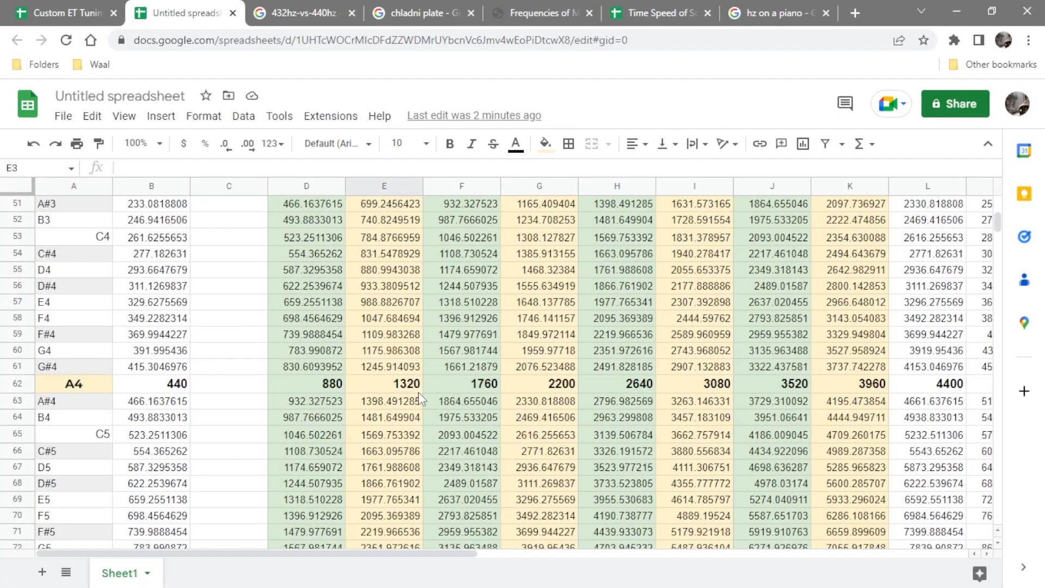
{"action": "scroll", "coordinate": [421, 399], "scroll_direction": "up", "scroll_amount": 17}
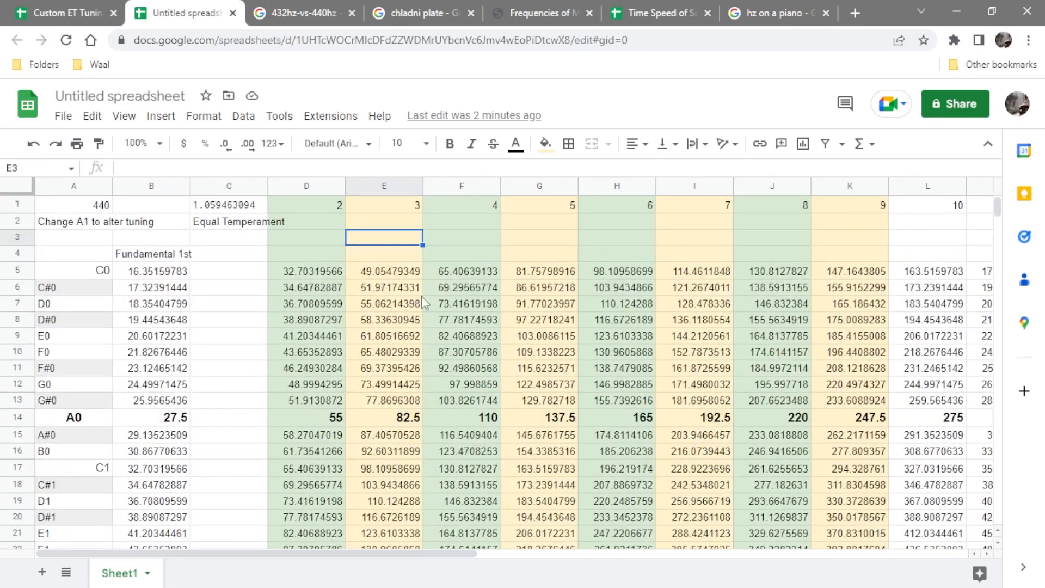
Switch to the Time Speed of Sound spreadsheet and examine its tuning field, temperature field, and wavelength and cycle columns.
{"action": "key", "text": "ctrl+shift+Tab"}
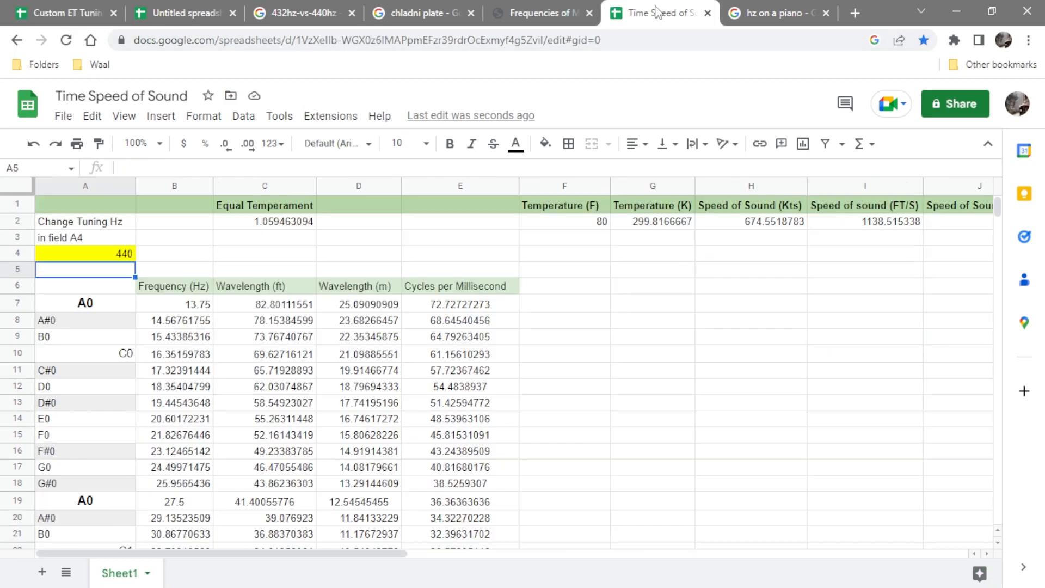
{"action": "left_click", "coordinate": [658, 12]}
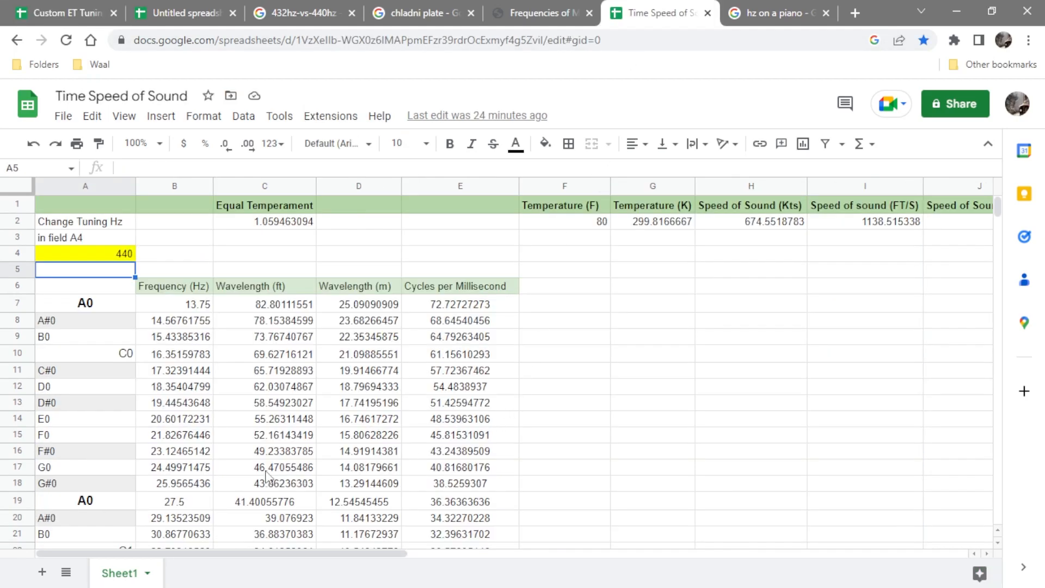
{"action": "scroll", "coordinate": [267, 477], "scroll_direction": "down", "scroll_amount": 7}
{"action": "scroll", "coordinate": [359, 381], "scroll_direction": "up", "scroll_amount": 7}
{"action": "left_click", "coordinate": [97, 255]}
{"action": "left_click", "coordinate": [596, 223]}
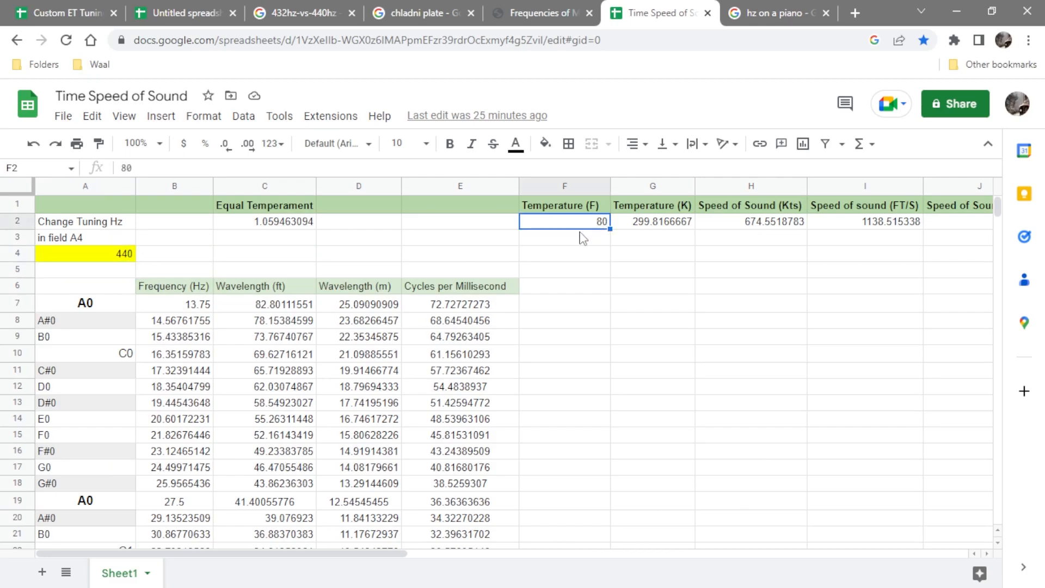
{"action": "left_click", "coordinate": [351, 290]}
{"action": "left_click", "coordinate": [496, 285]}
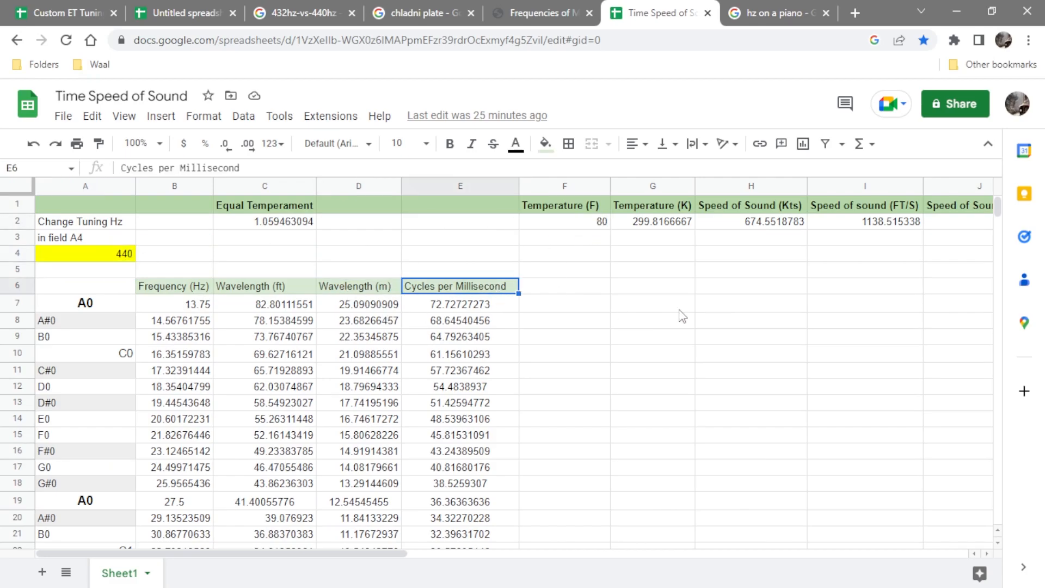
{"action": "scroll", "coordinate": [545, 250], "scroll_direction": "right", "scroll_amount": 5}
{"action": "scroll", "coordinate": [533, 360], "scroll_direction": "left", "scroll_amount": 5}
Test the Temperature (F) value in F2 with 73 and restore it to 80.
{"action": "left_click", "coordinate": [584, 183]}
{"action": "left_click", "coordinate": [564, 223]}
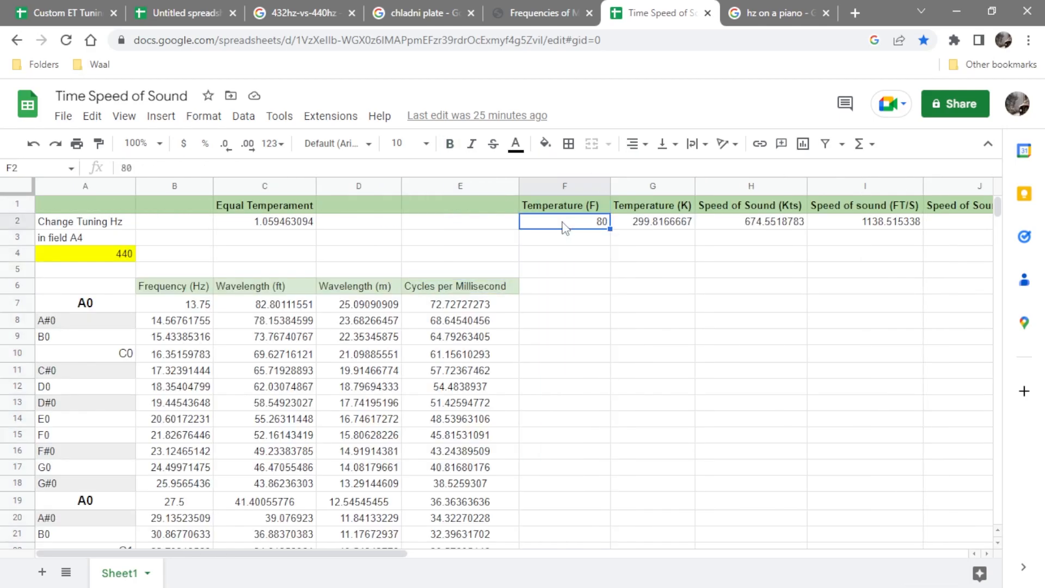
{"action": "type", "text": "73"}
{"action": "key", "text": "Return"}
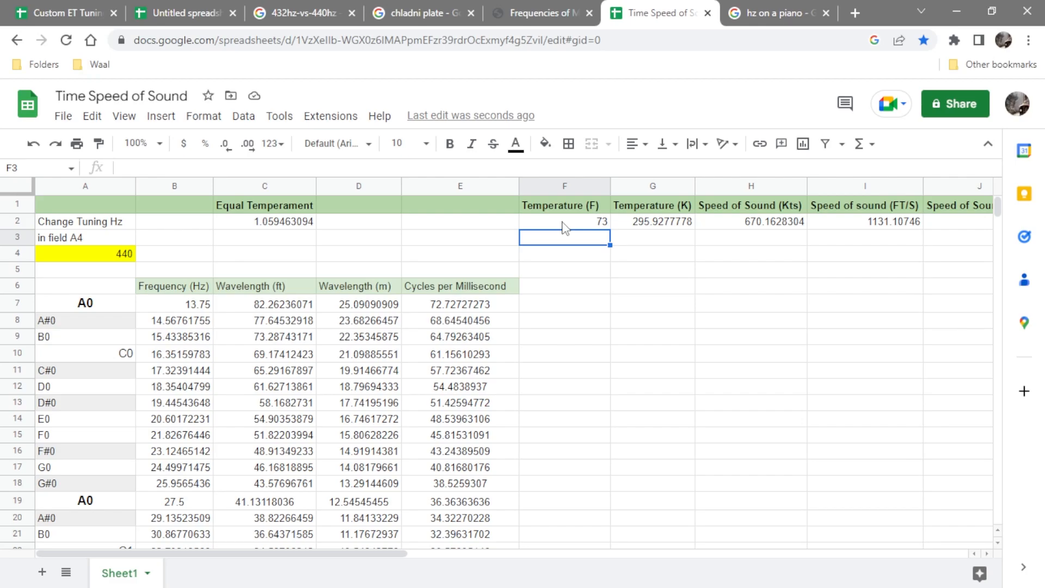
{"action": "left_click", "coordinate": [565, 223]}
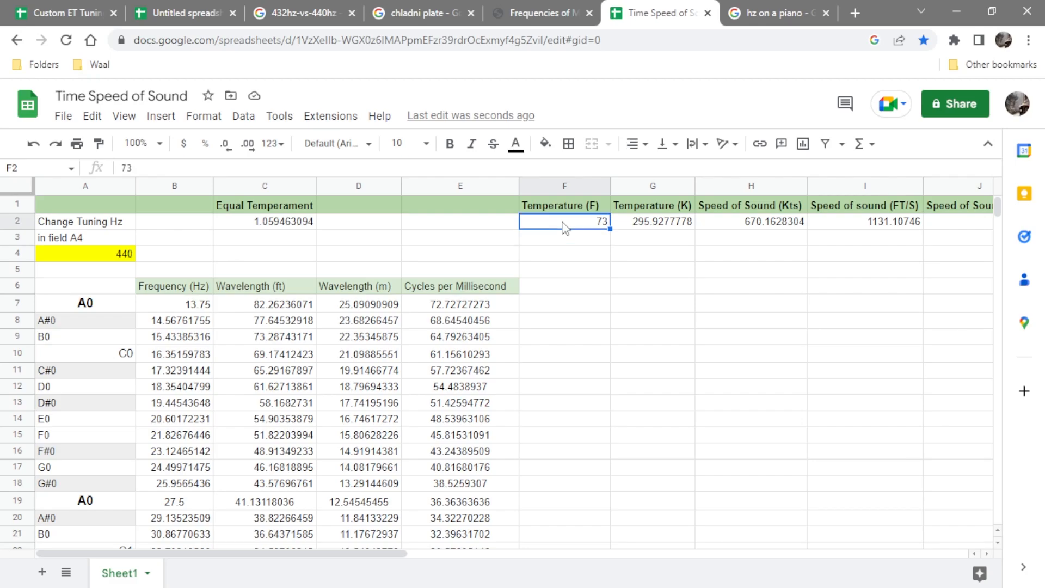
{"action": "type", "text": "80"}
{"action": "key", "text": "Return"}
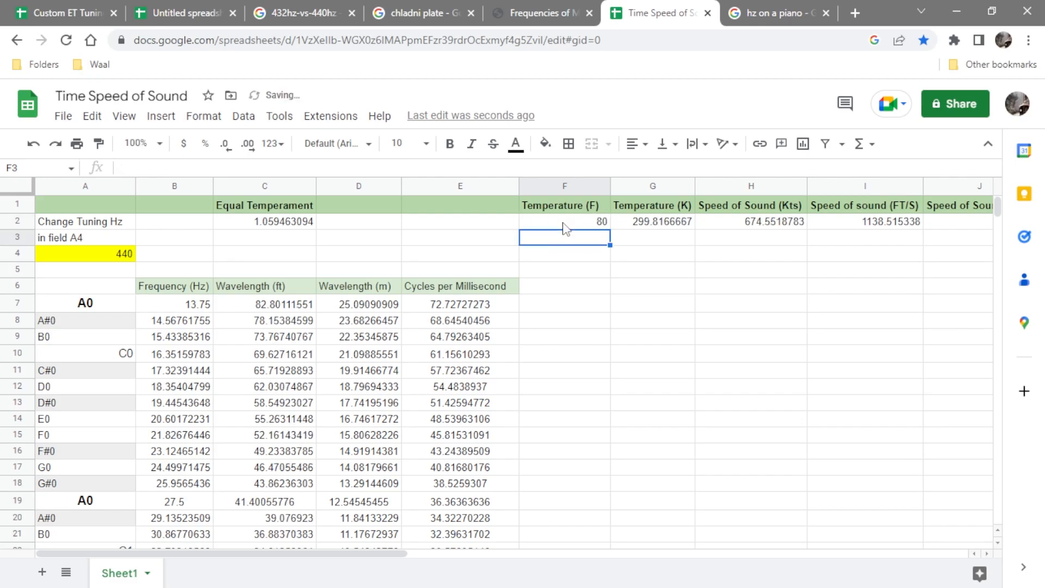
Examine the Kelvin temperature and speed-of-sound cells in row 2, including the FT/S formula in I2.
{"action": "left_click", "coordinate": [642, 221]}
{"action": "left_click", "coordinate": [756, 213]}
{"action": "left_click", "coordinate": [883, 224]}
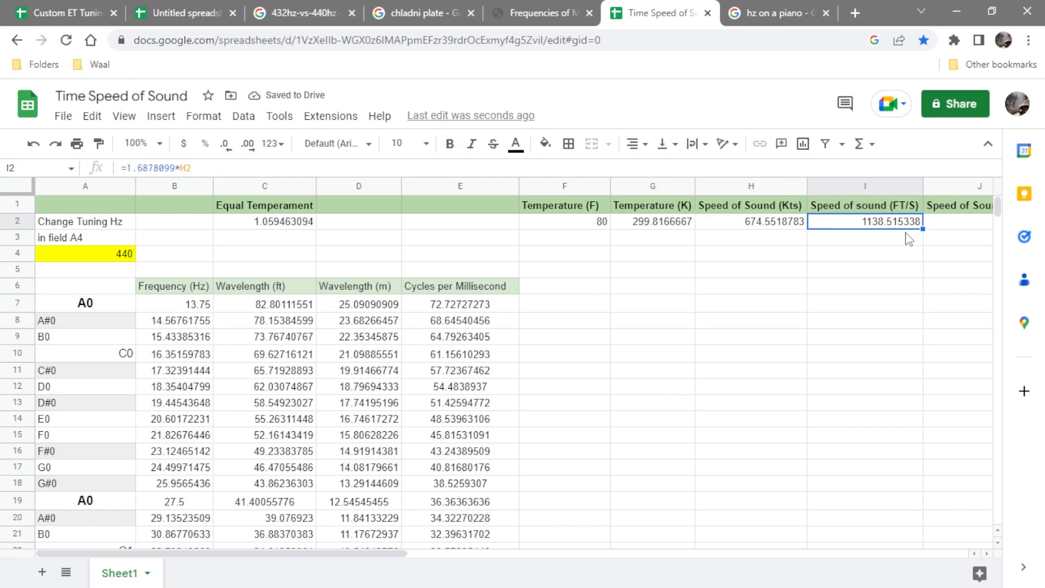
{"action": "scroll", "coordinate": [909, 240], "scroll_direction": "right", "scroll_amount": 5}
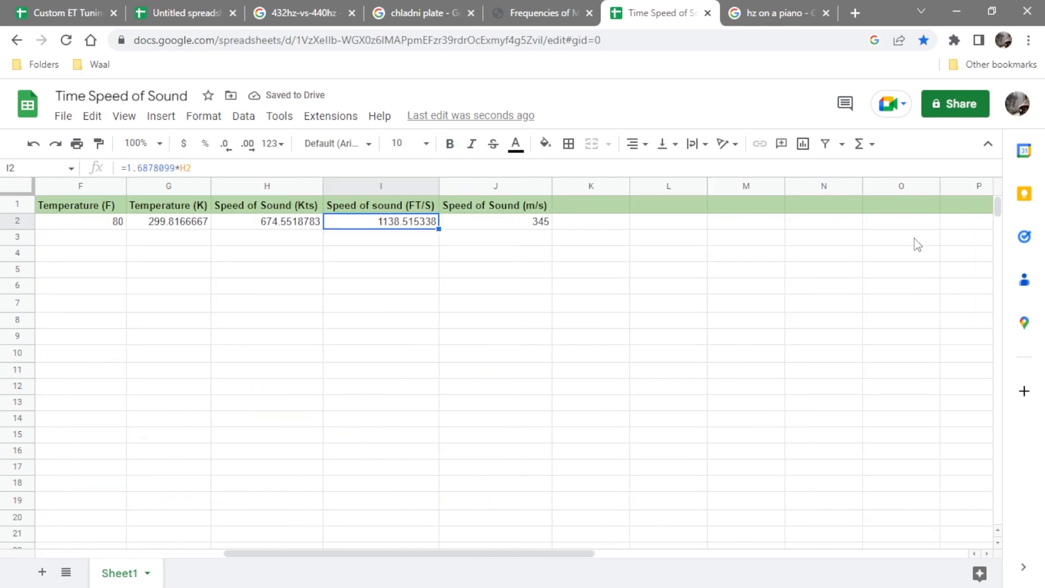
{"action": "double_click", "coordinate": [383, 222]}
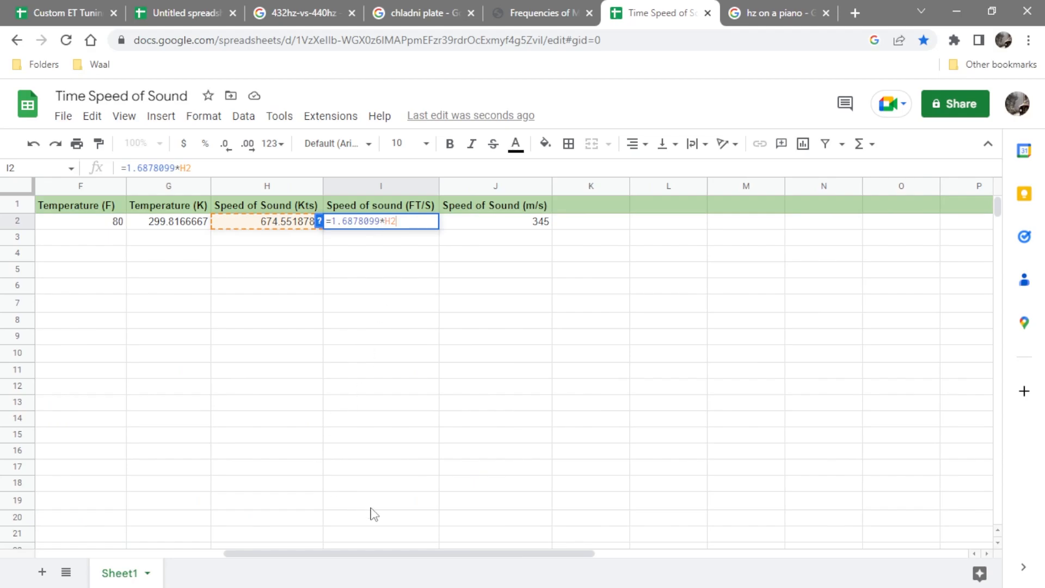
{"action": "left_click", "coordinate": [114, 225]}
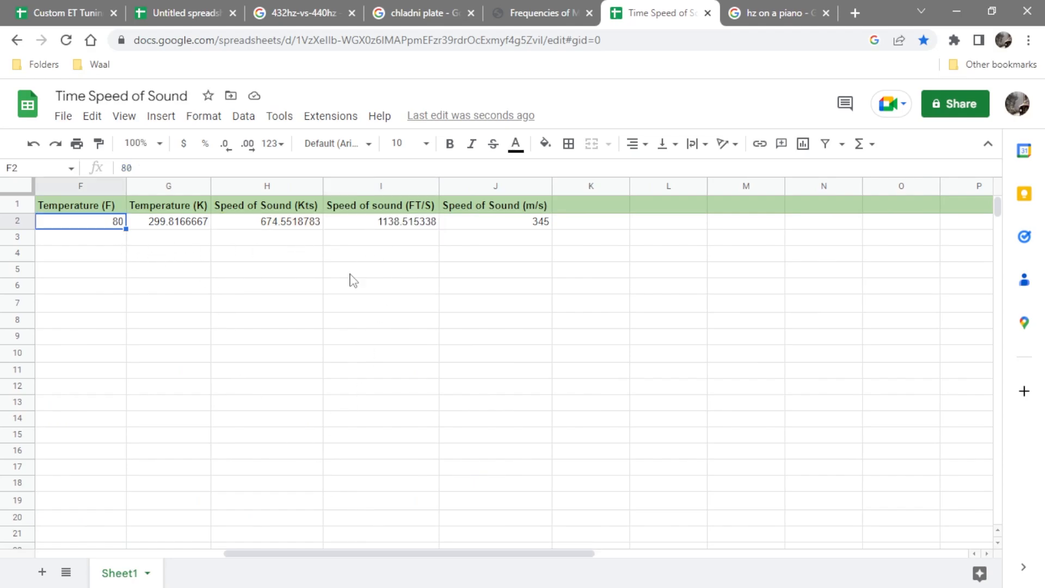
{"action": "left_click_drag", "start_coordinate": [373, 553], "coordinate": [216, 554]}
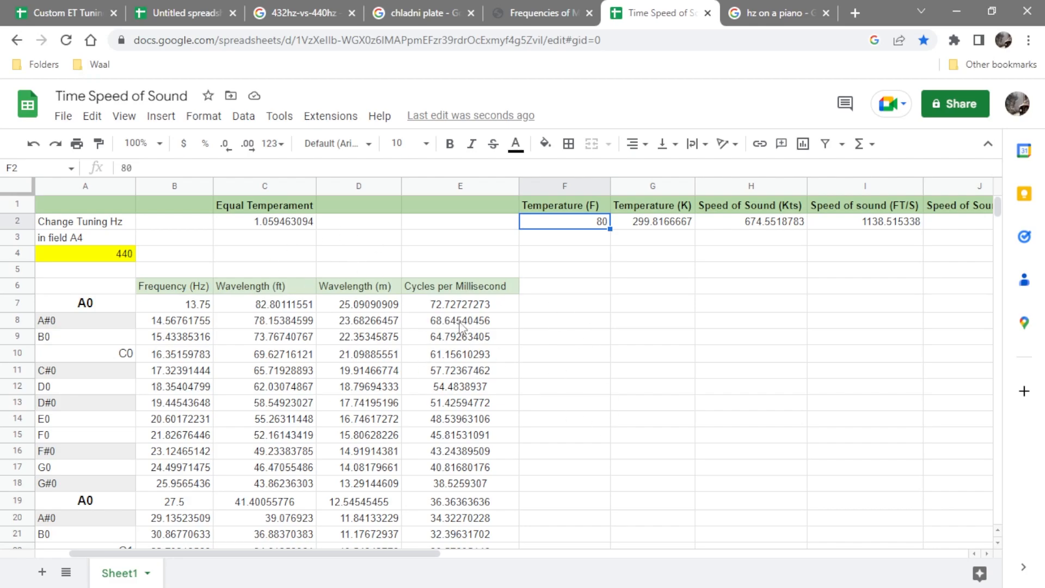
Set the tuning frequency in A4 to 444 Hz.
{"action": "left_click", "coordinate": [96, 249]}
{"action": "type", "text": "444"}
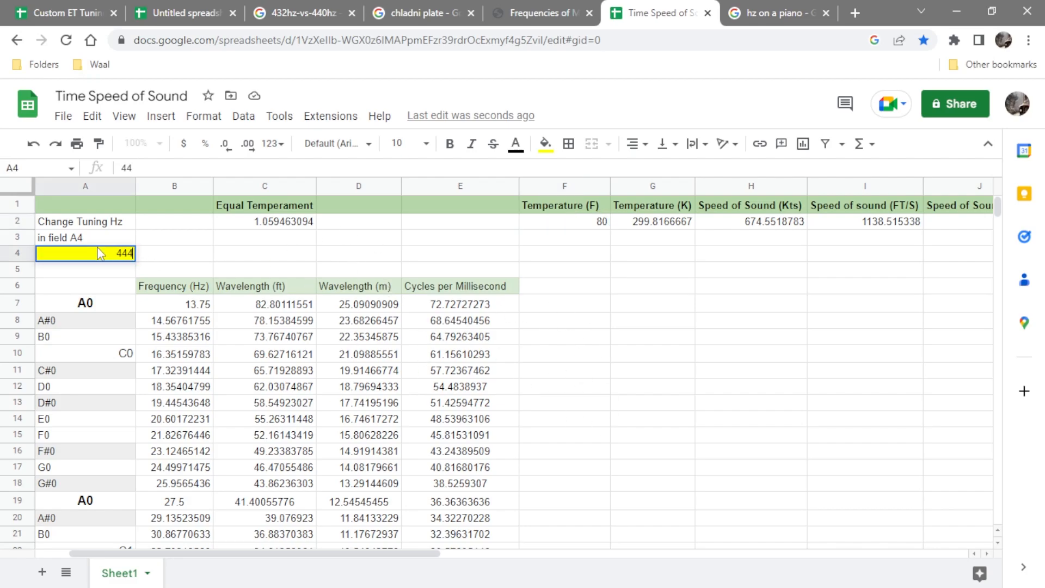
{"action": "key", "text": "Return"}
{"action": "key", "text": "Up"}
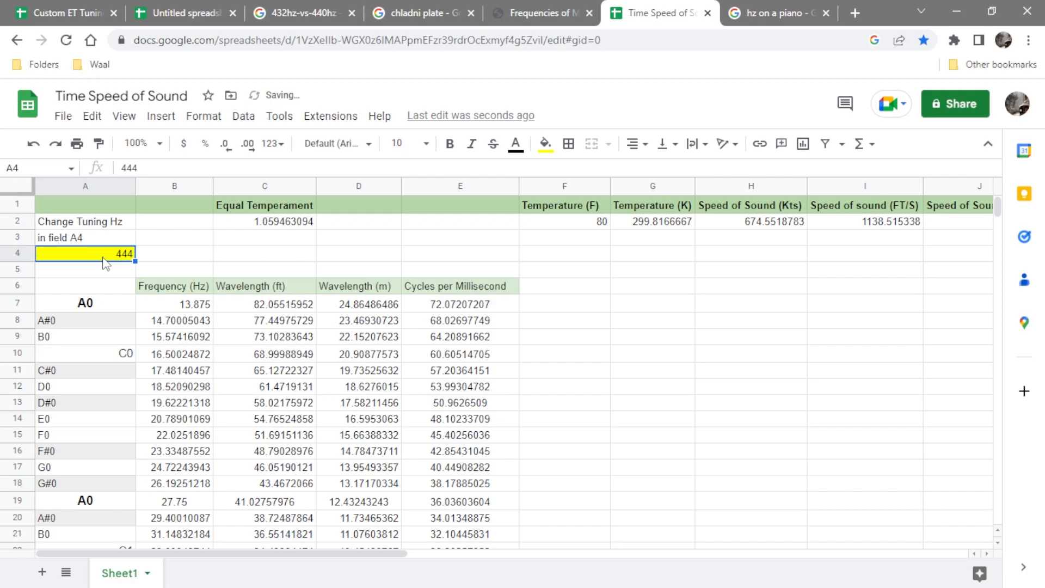
Set the tuning frequency in A4 to 432 Hz and look over the recalculated frequency and wavelength columns.
{"action": "type", "text": "432"}
{"action": "key", "text": "Return"}
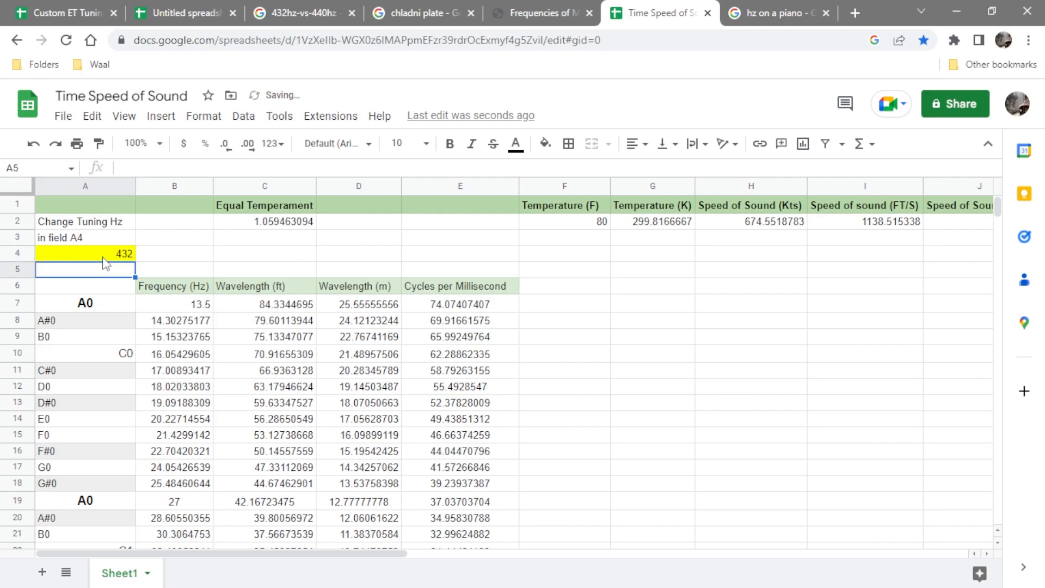
{"action": "left_click", "coordinate": [474, 290]}
{"action": "left_click", "coordinate": [583, 291]}
{"action": "left_click", "coordinate": [691, 295]}
{"action": "left_click", "coordinate": [730, 295]}
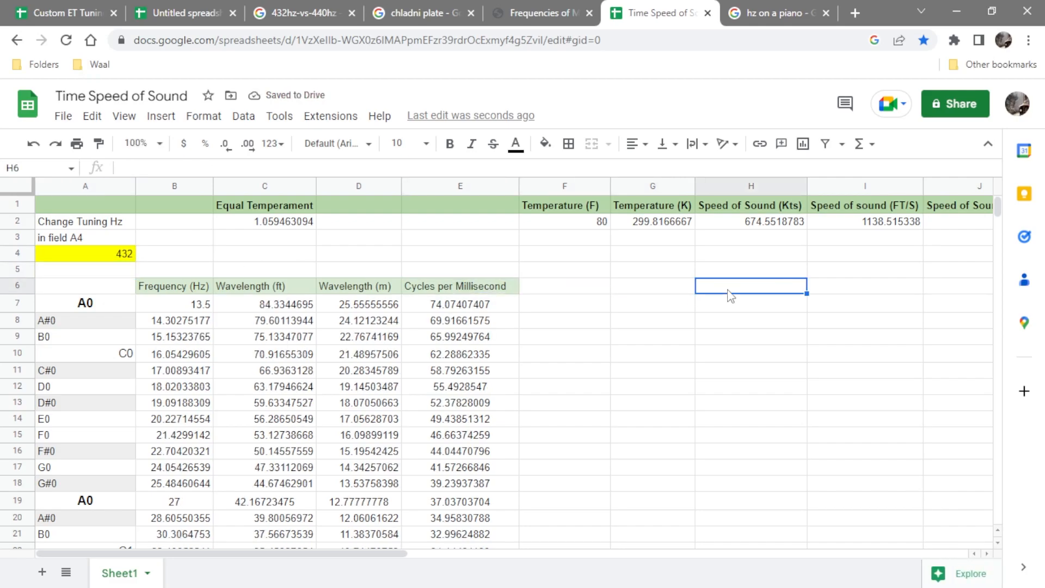